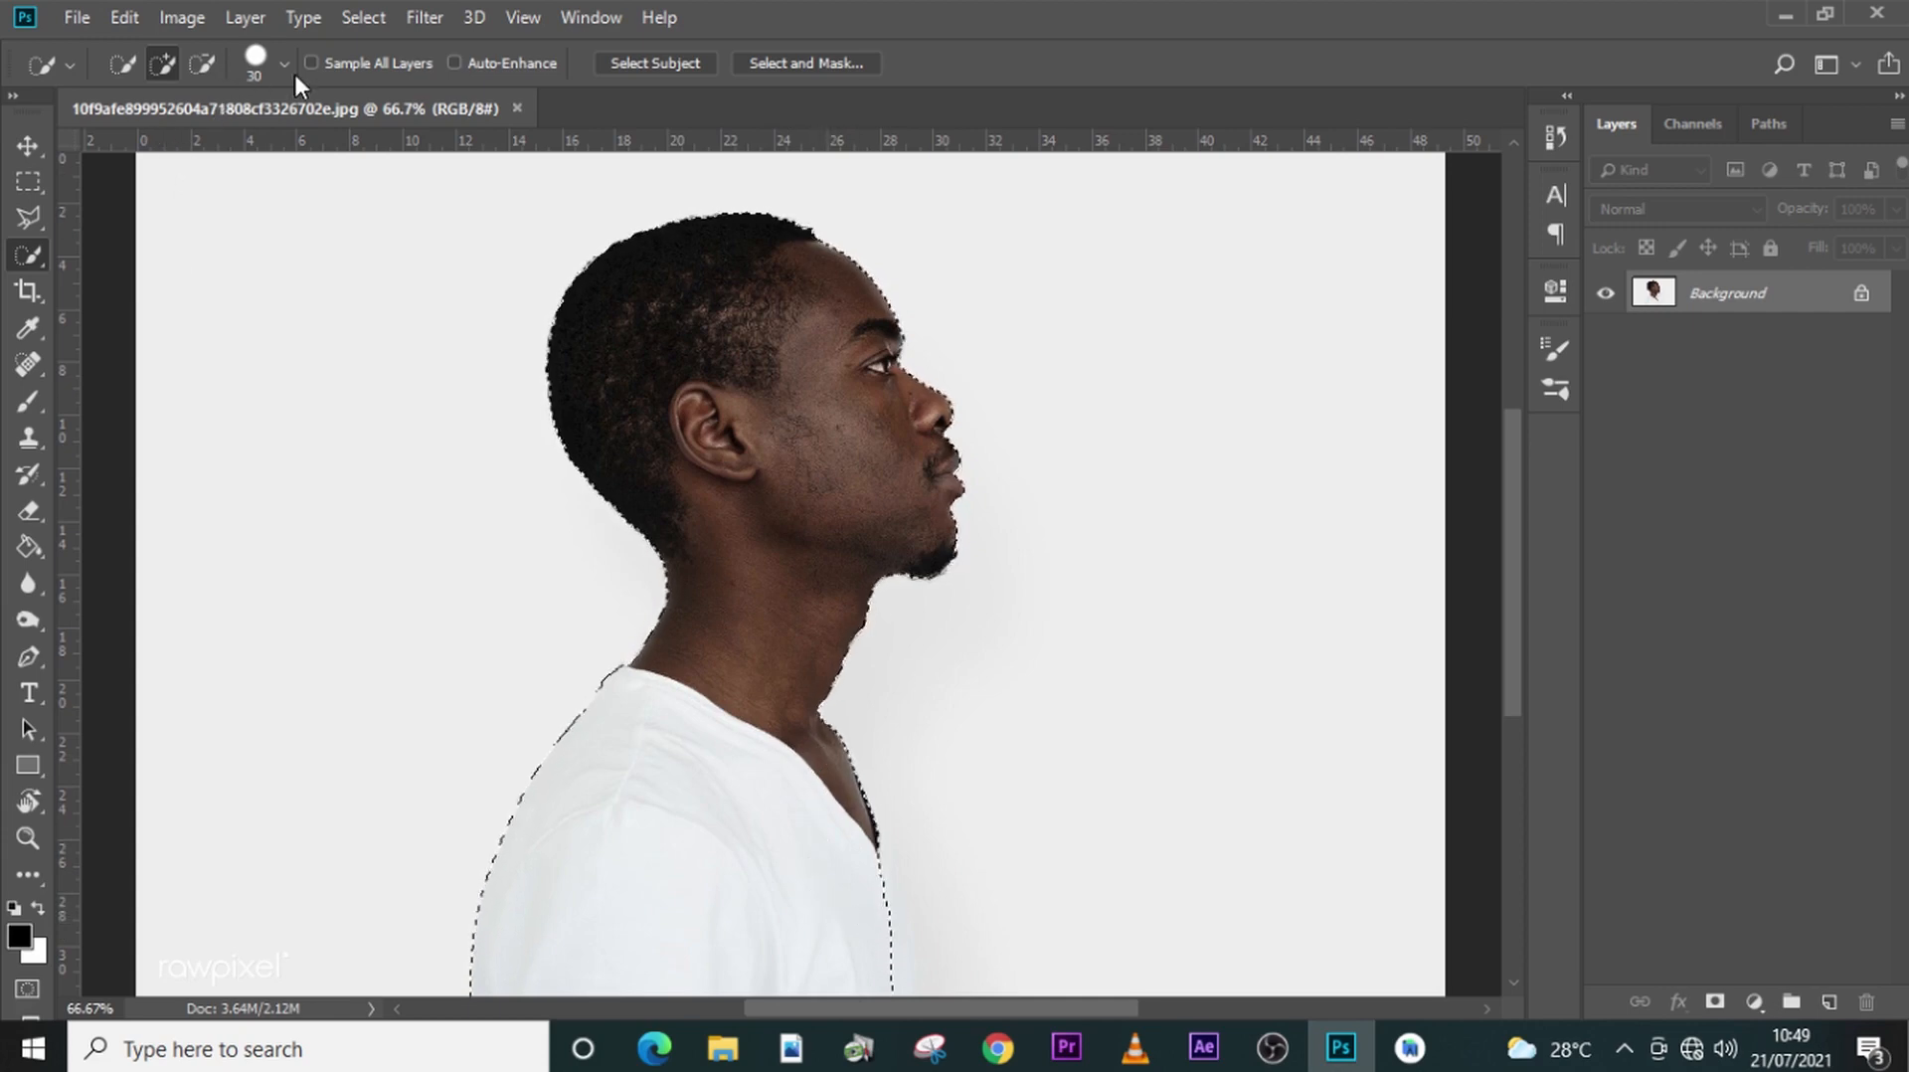
# - Open the man's selection in Select and Mask and preview it in the Black & White view mode
pyautogui.press('[')
pyautogui.press('[')
pyautogui.press('[')
pyautogui.press('[')
pyautogui.press('[')
pyautogui.press('[')
pyautogui.click(773, 62)
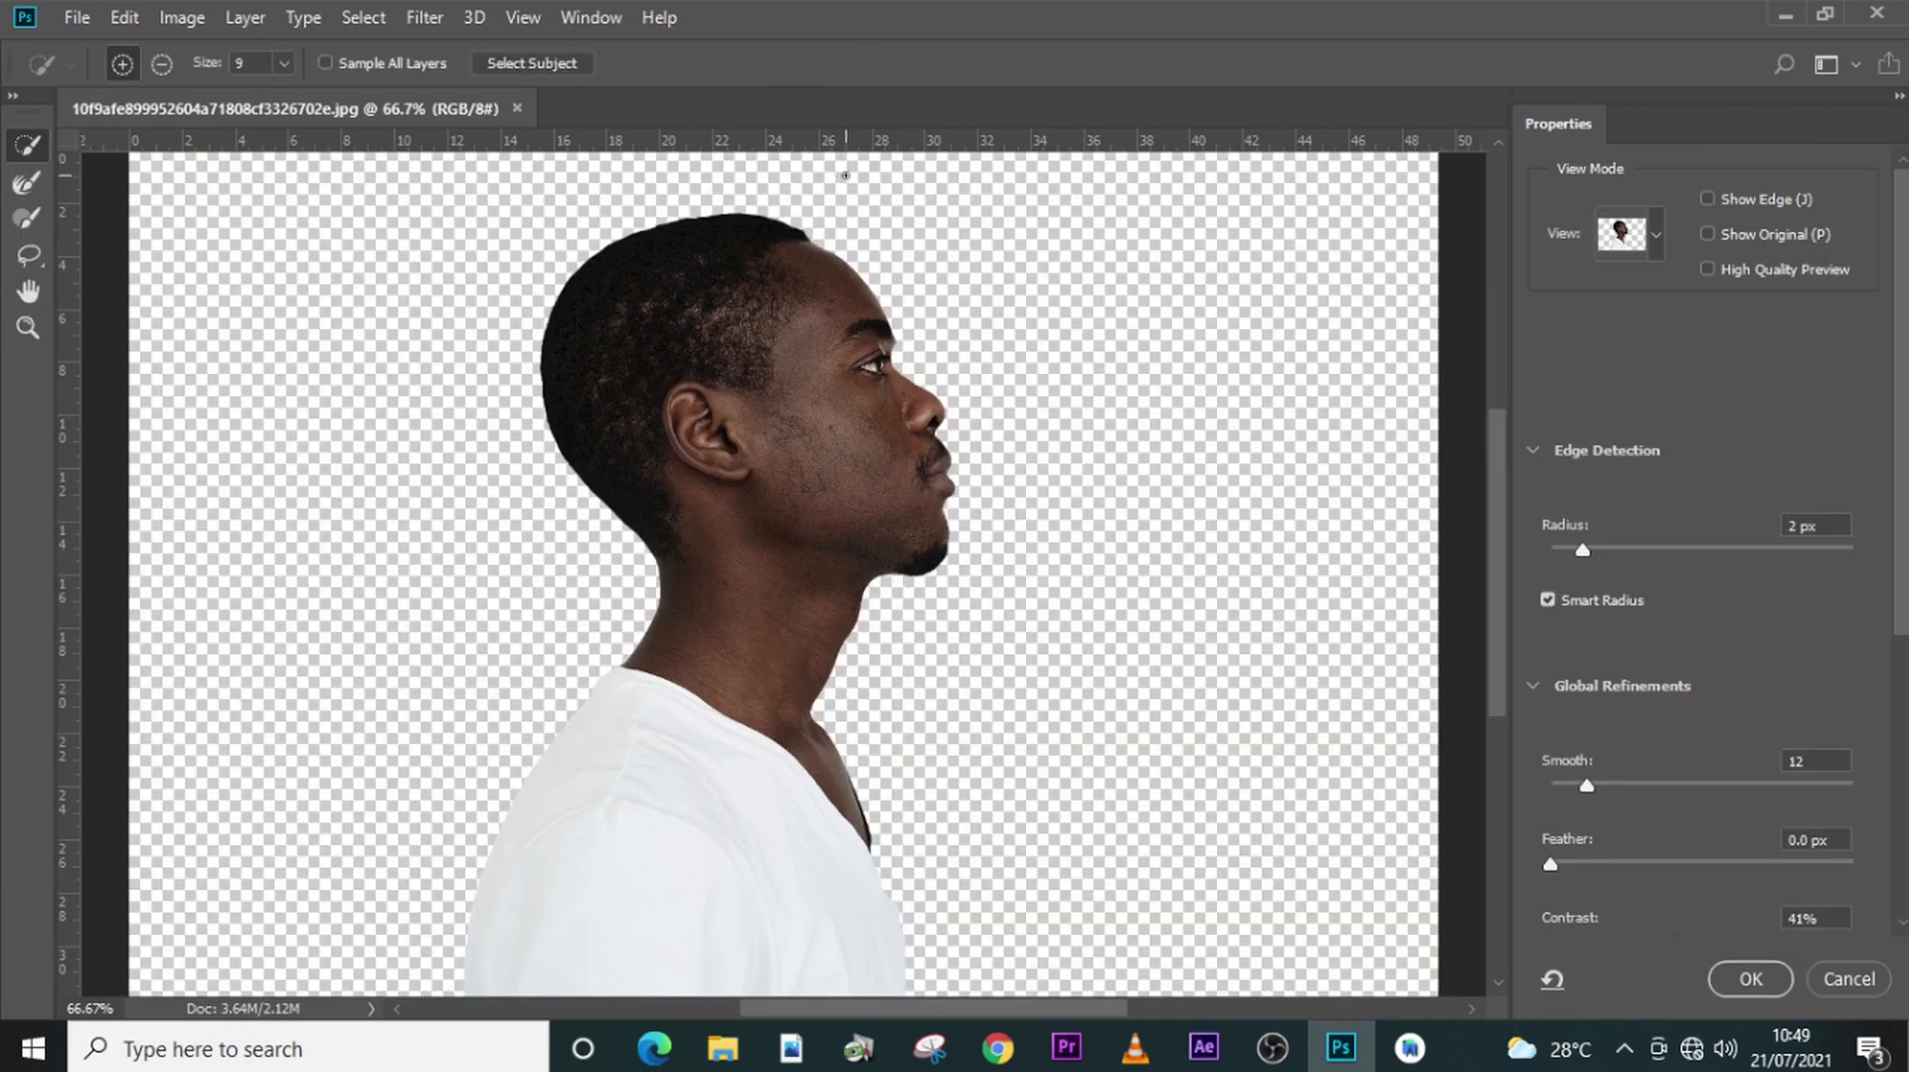
pyautogui.click(1660, 244)
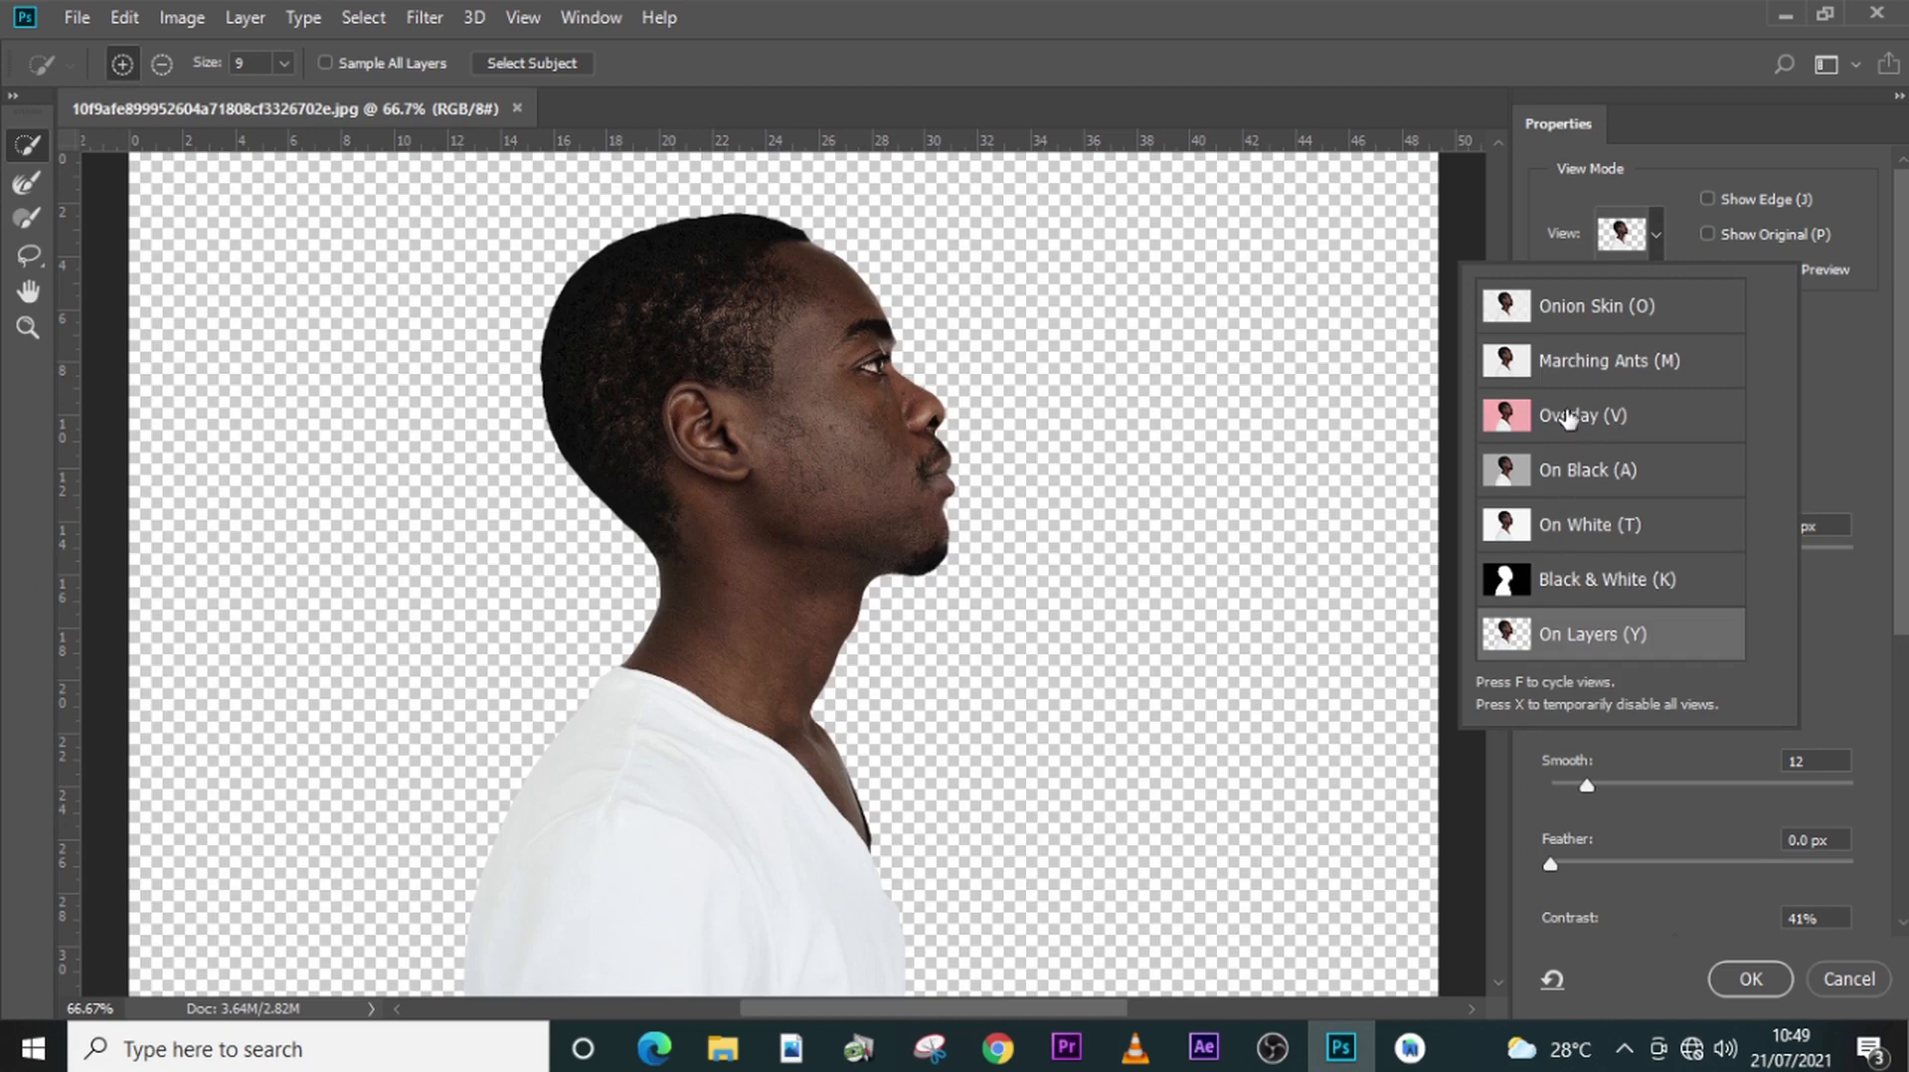
pyautogui.scroll(-1, 1579, 670)
pyautogui.scroll(3, 1564, 566)
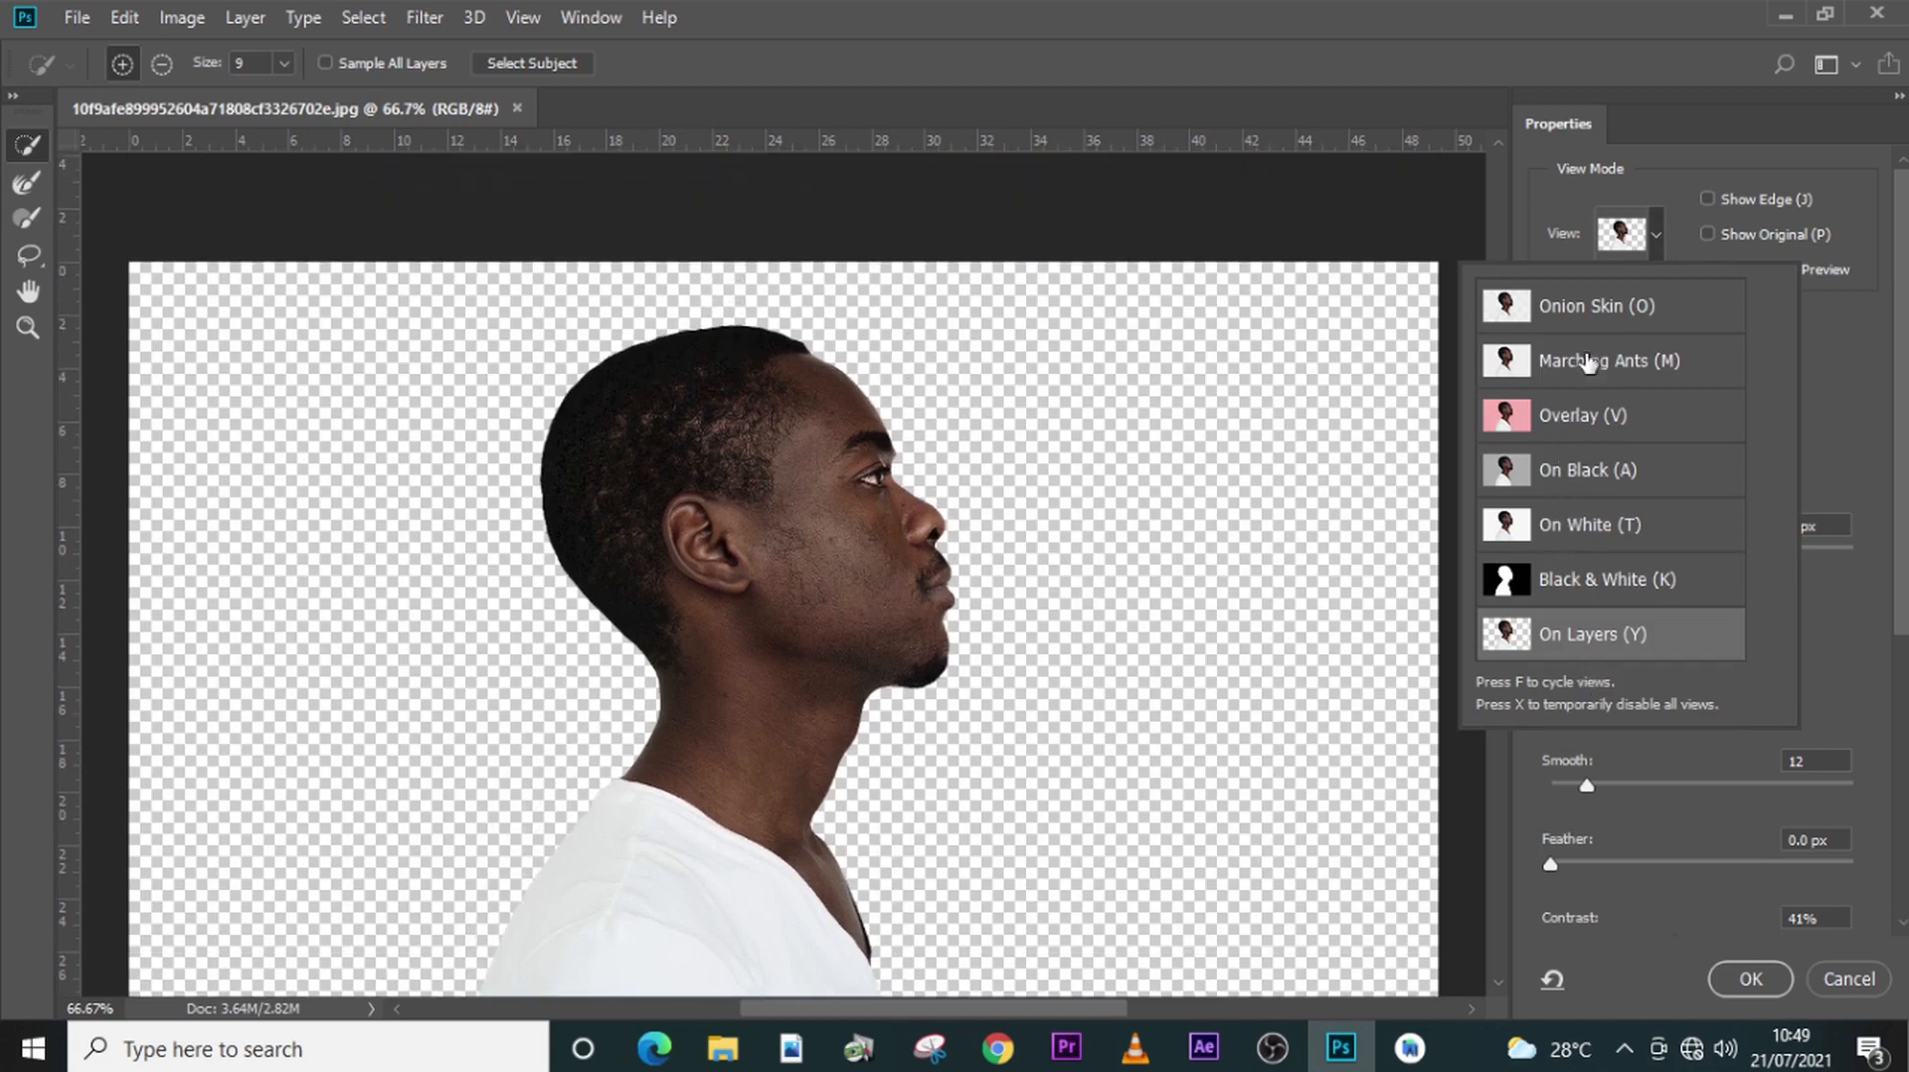
pyautogui.click(1581, 582)
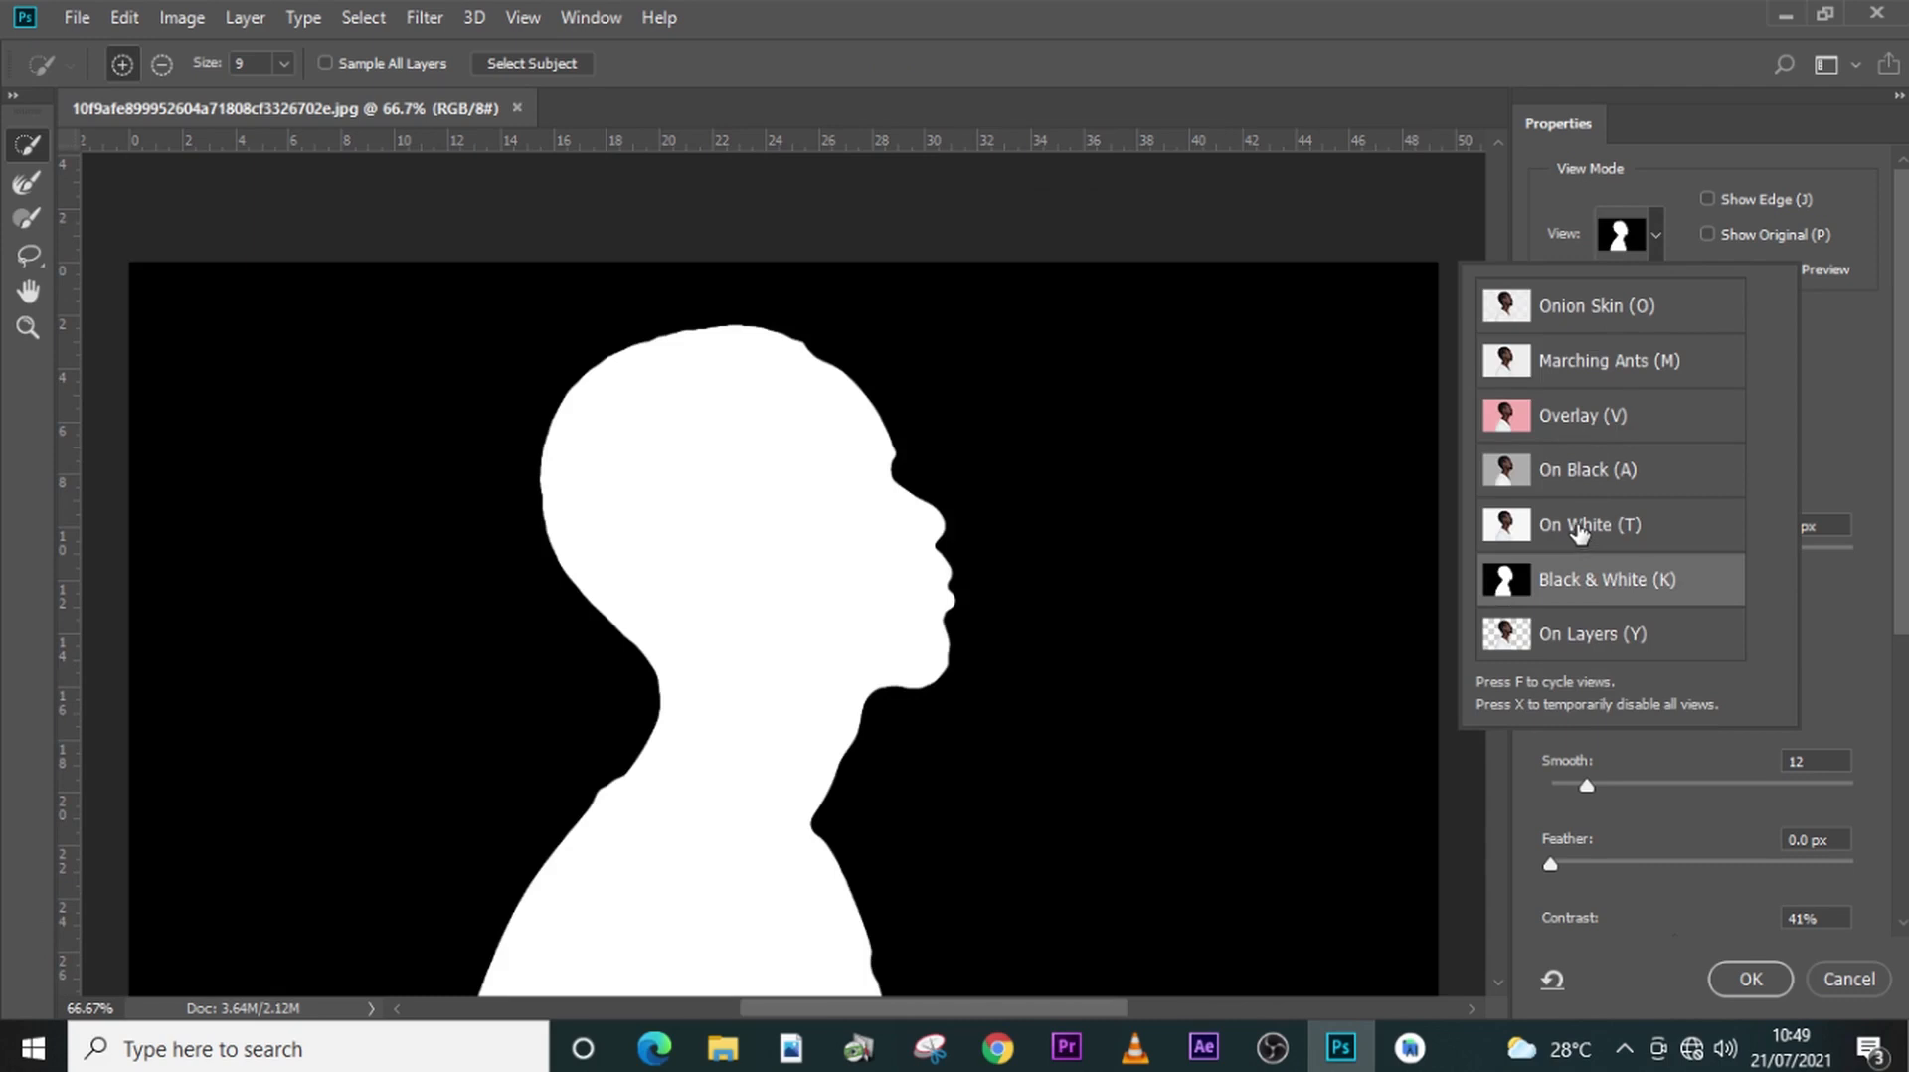
pyautogui.click(1811, 342)
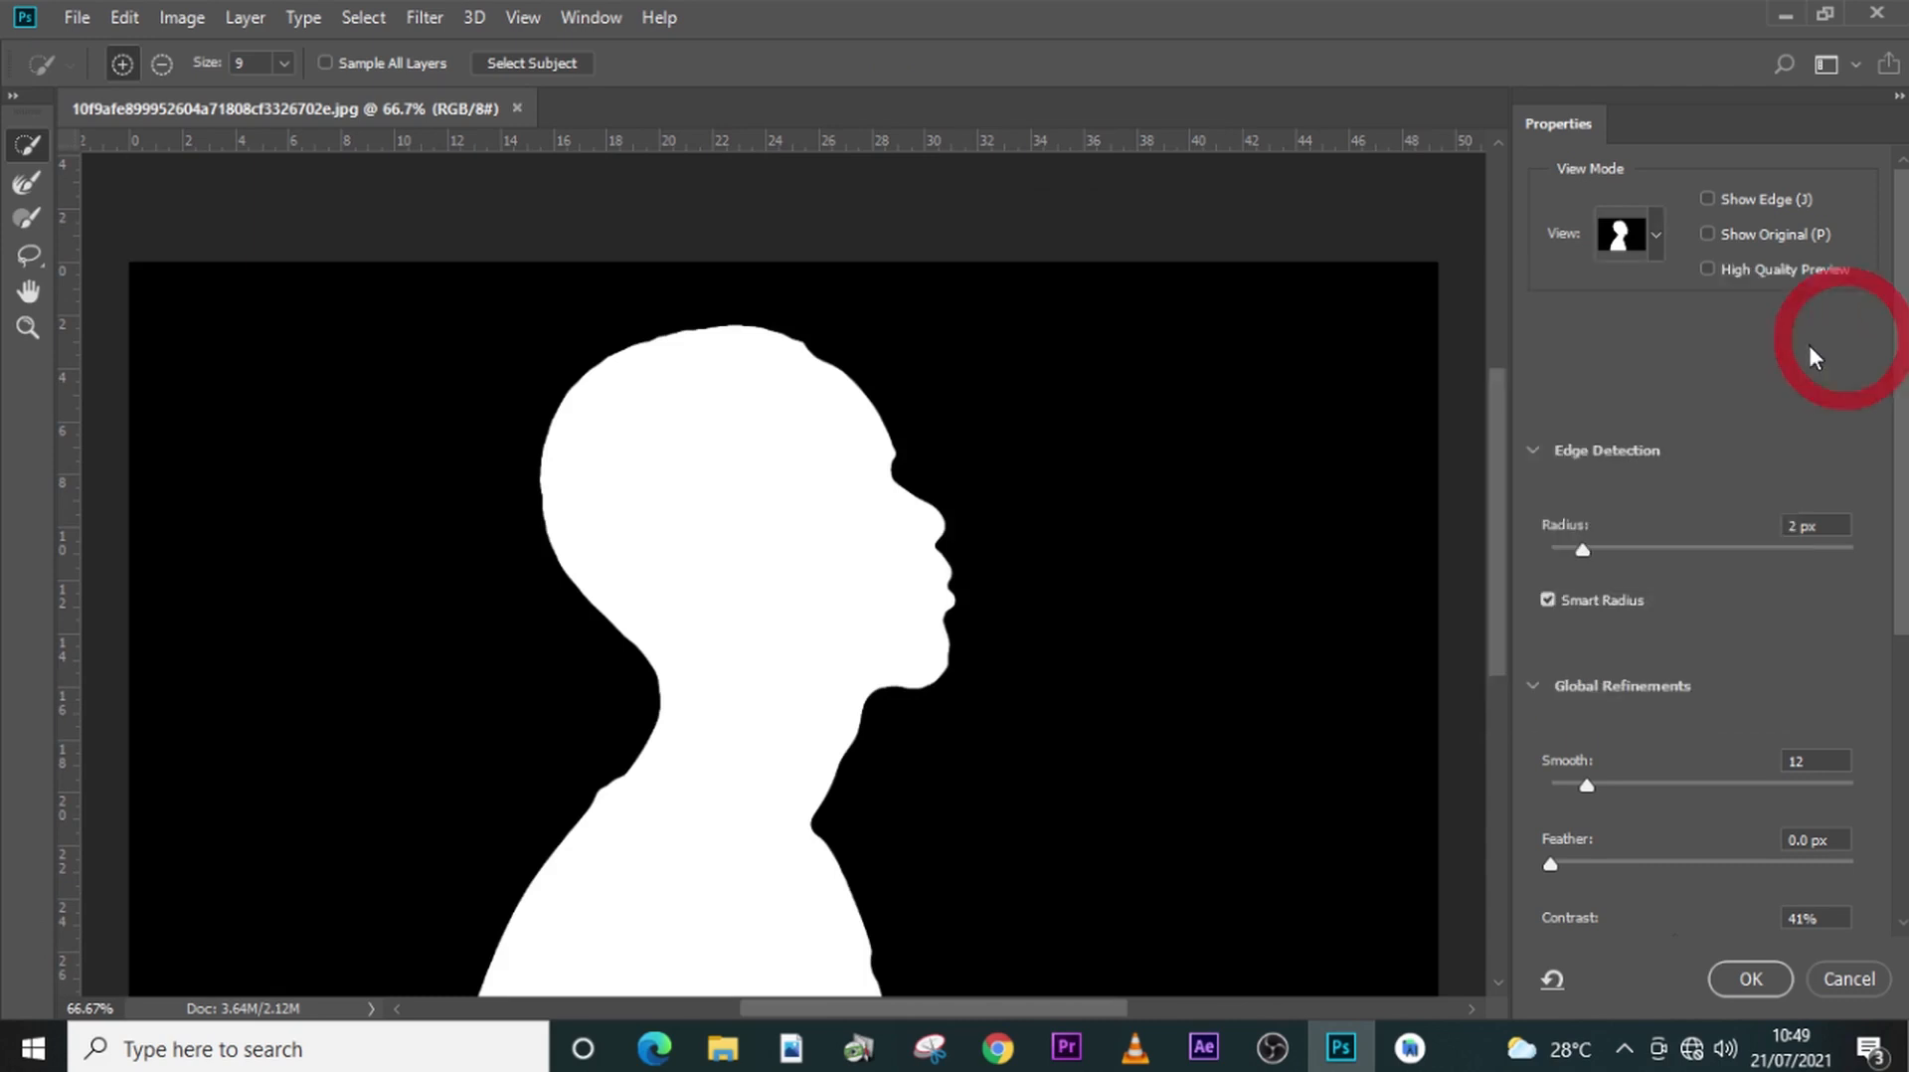
# - Set the edge detection radius to 0 px
pyautogui.click(1581, 549)
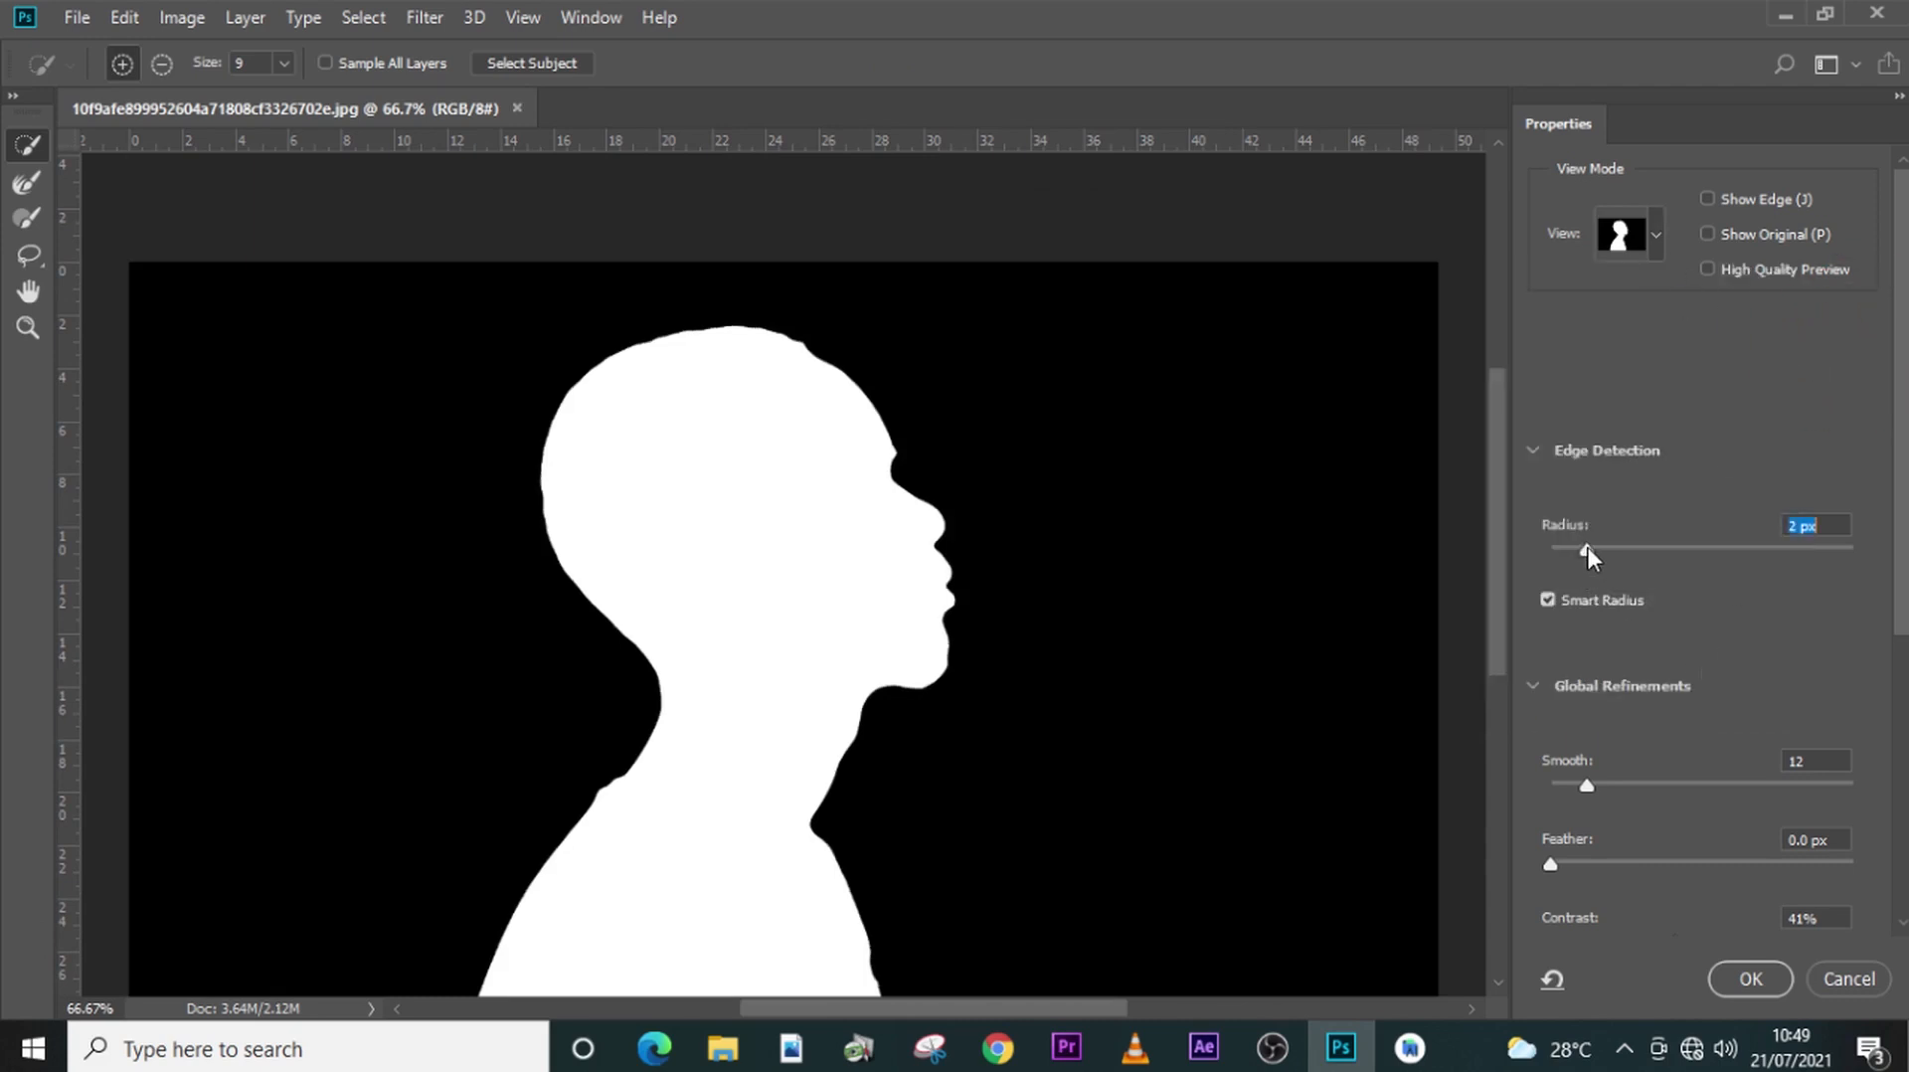
pyautogui.click(1585, 549)
pyautogui.hotkey('ctrl', 'z')
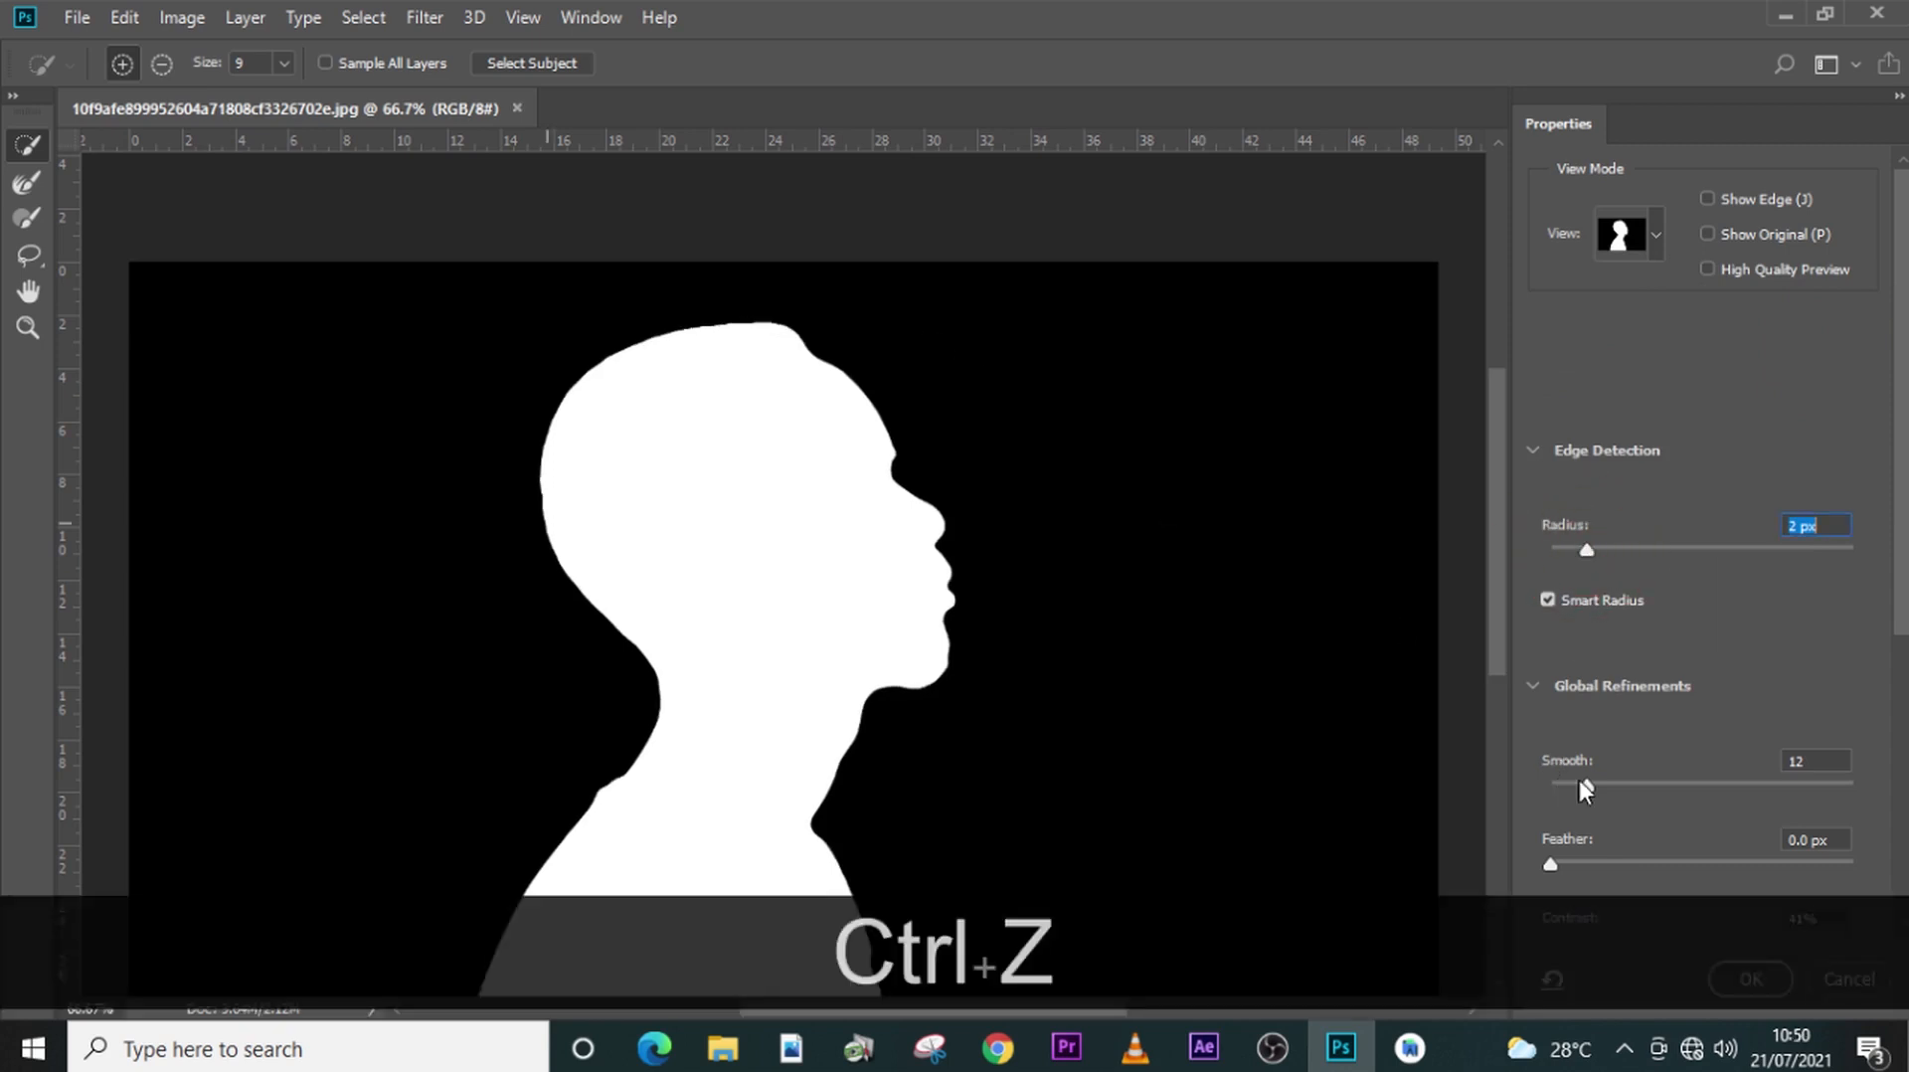
pyautogui.scroll(-1, 1579, 695)
pyautogui.scroll(-4, 1593, 766)
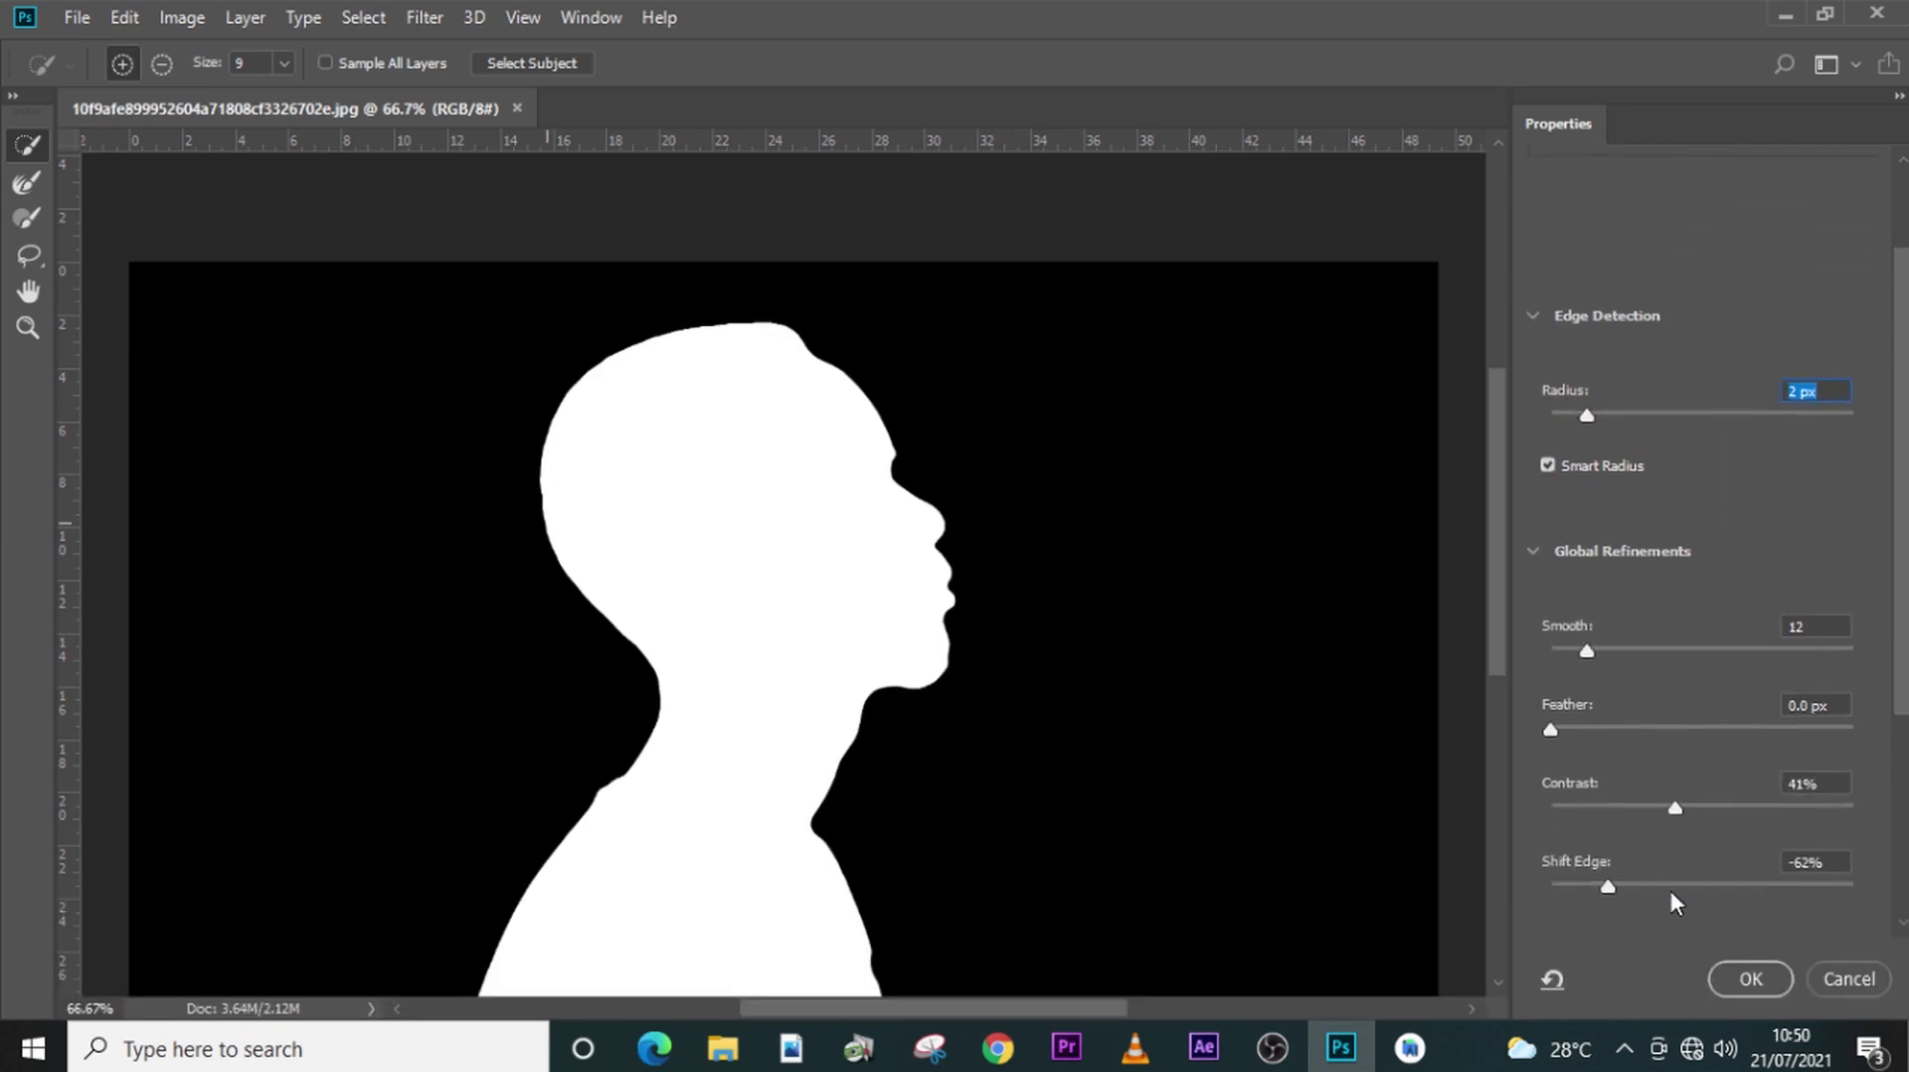
pyautogui.scroll(-1, 1644, 857)
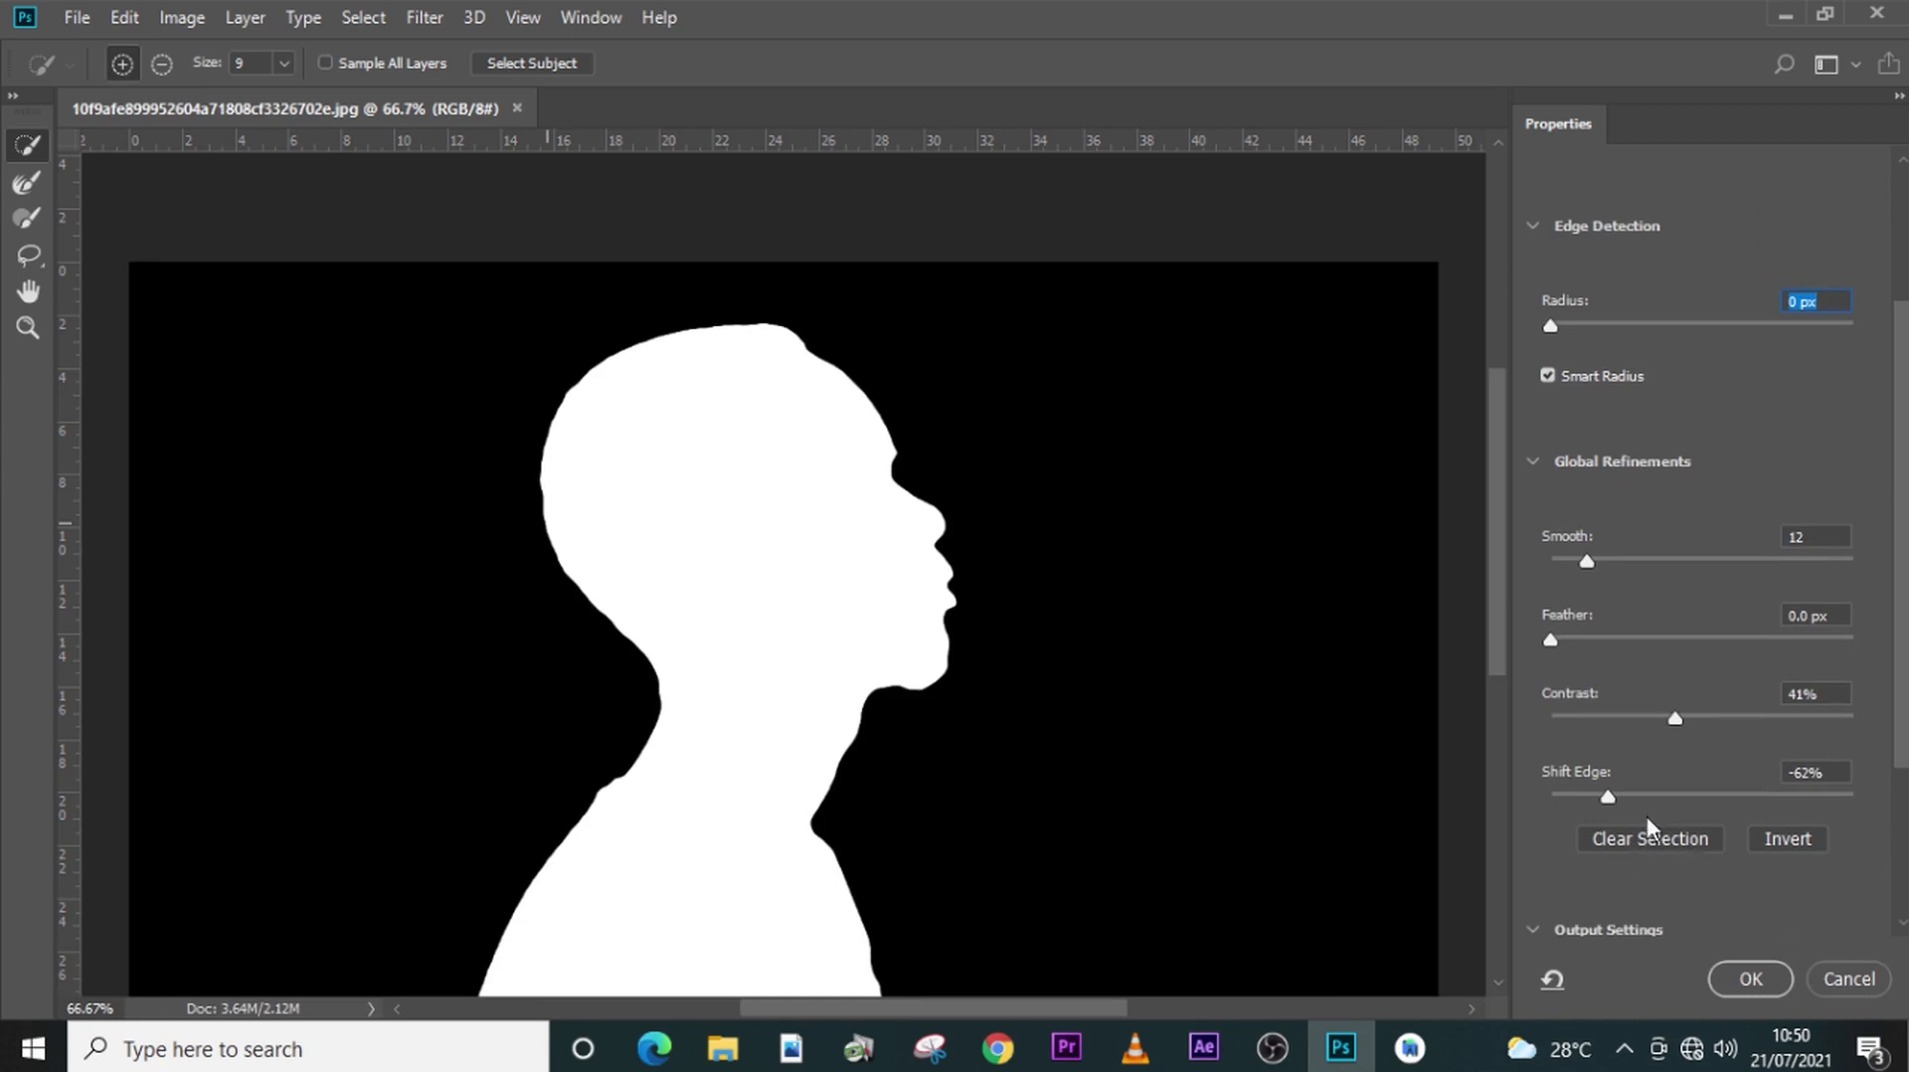
# - Refine the selection edge with Smooth 13, Feather 0.0 px, Contrast 41% and Shift Edge -68%
pyautogui.click(1583, 562)
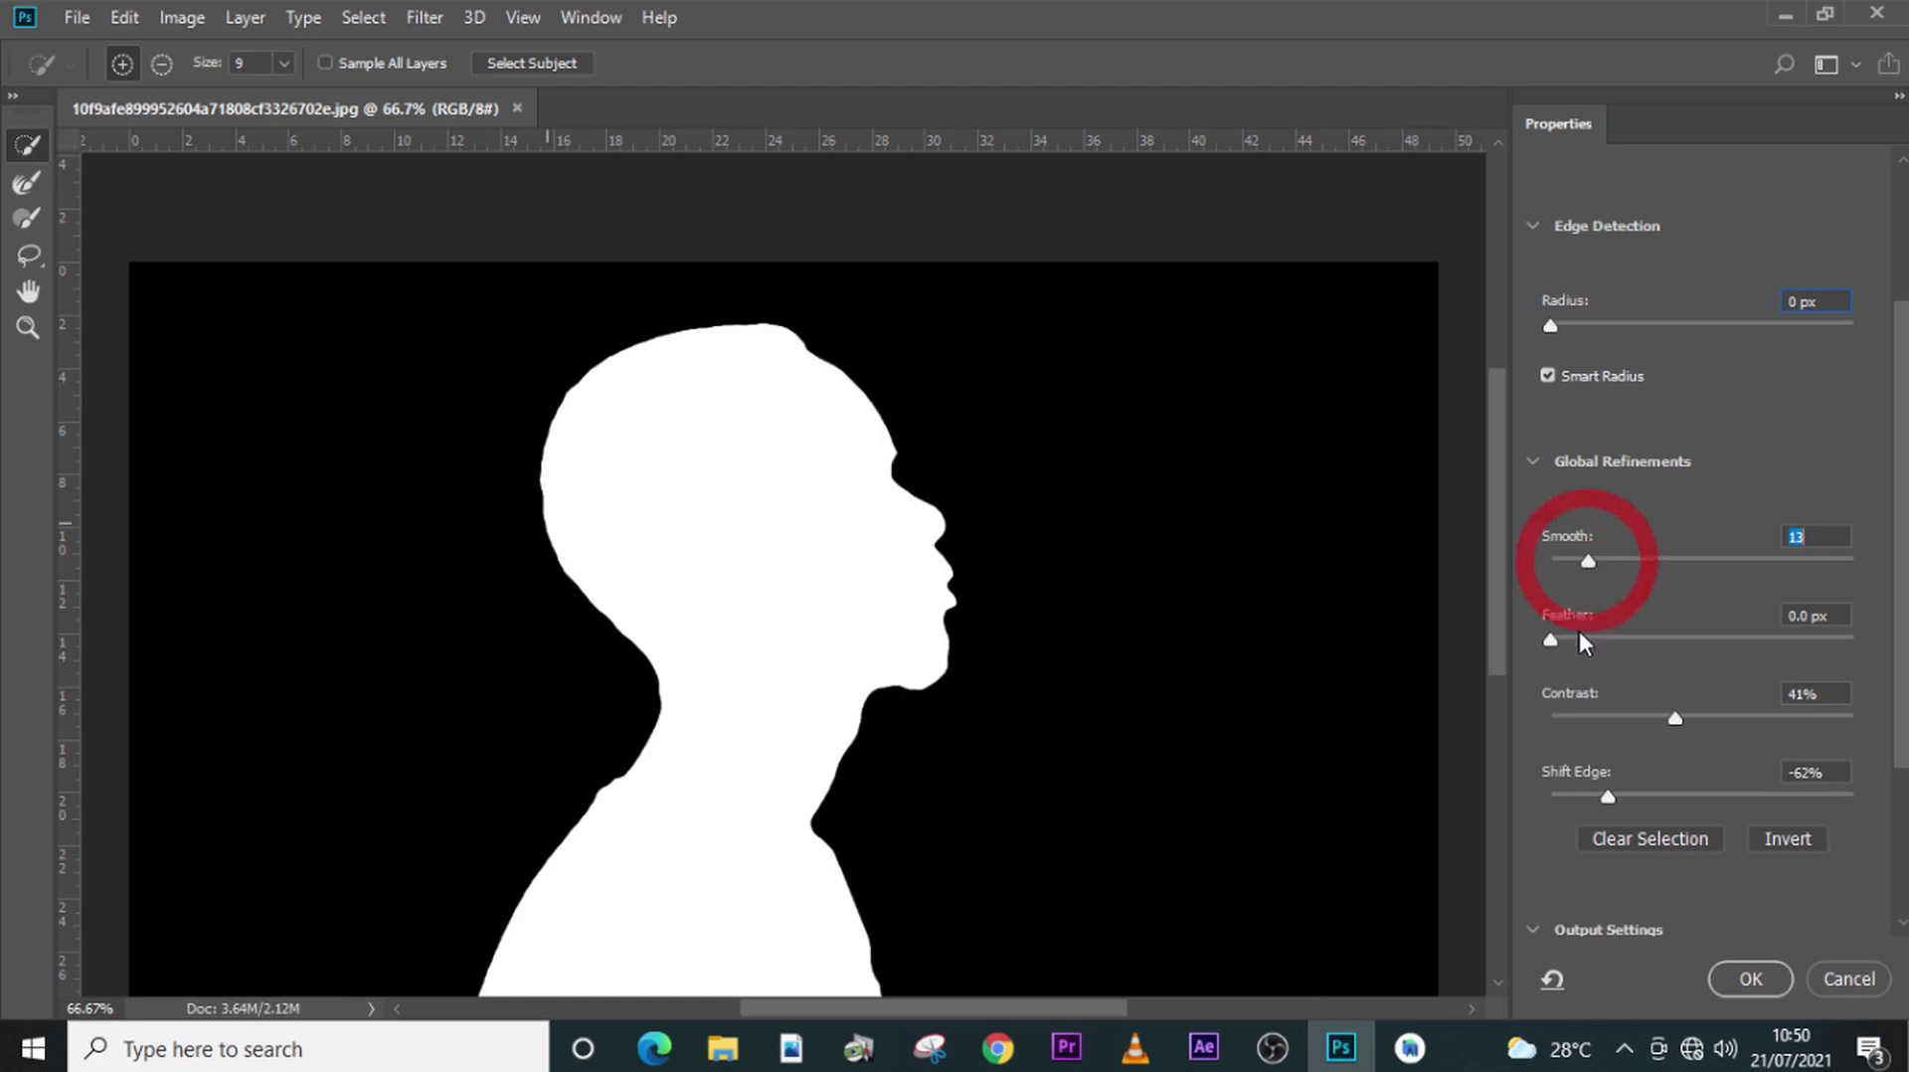
pyautogui.click(1550, 639)
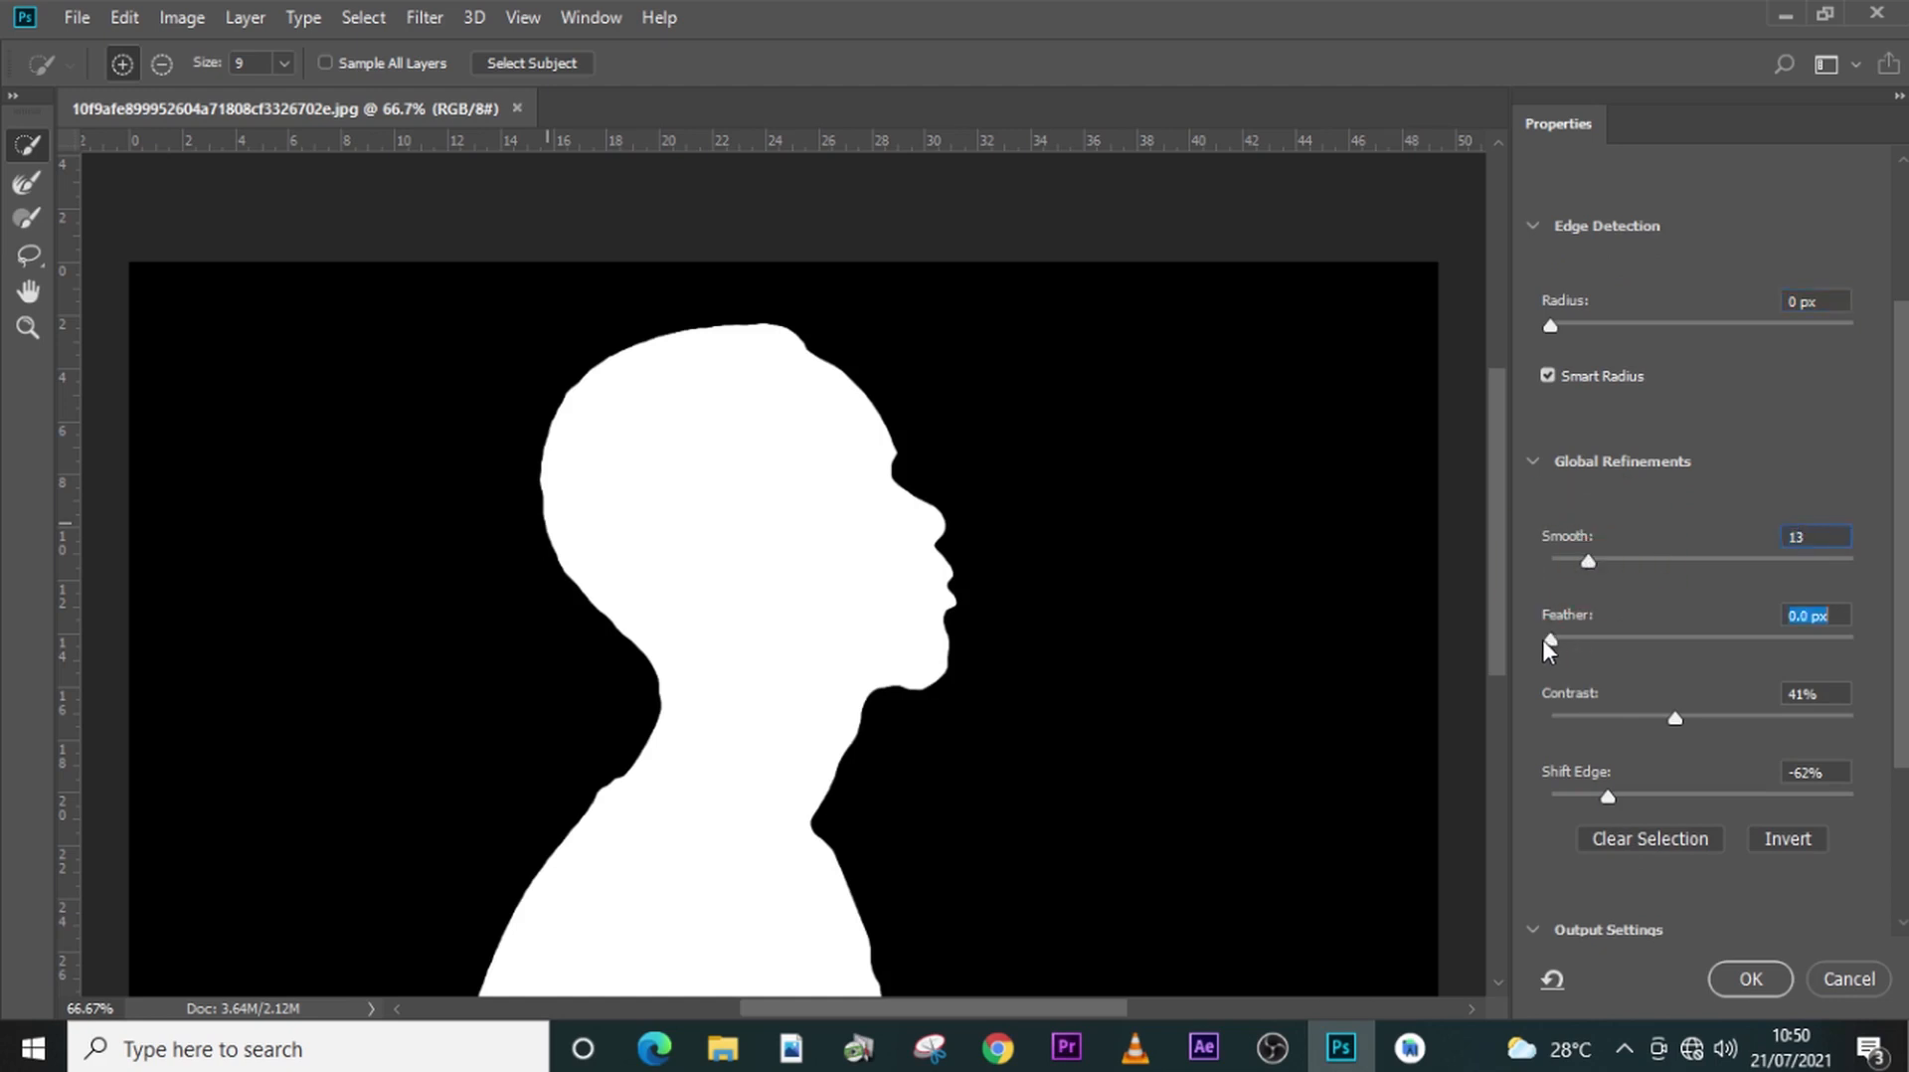
pyautogui.click(1673, 718)
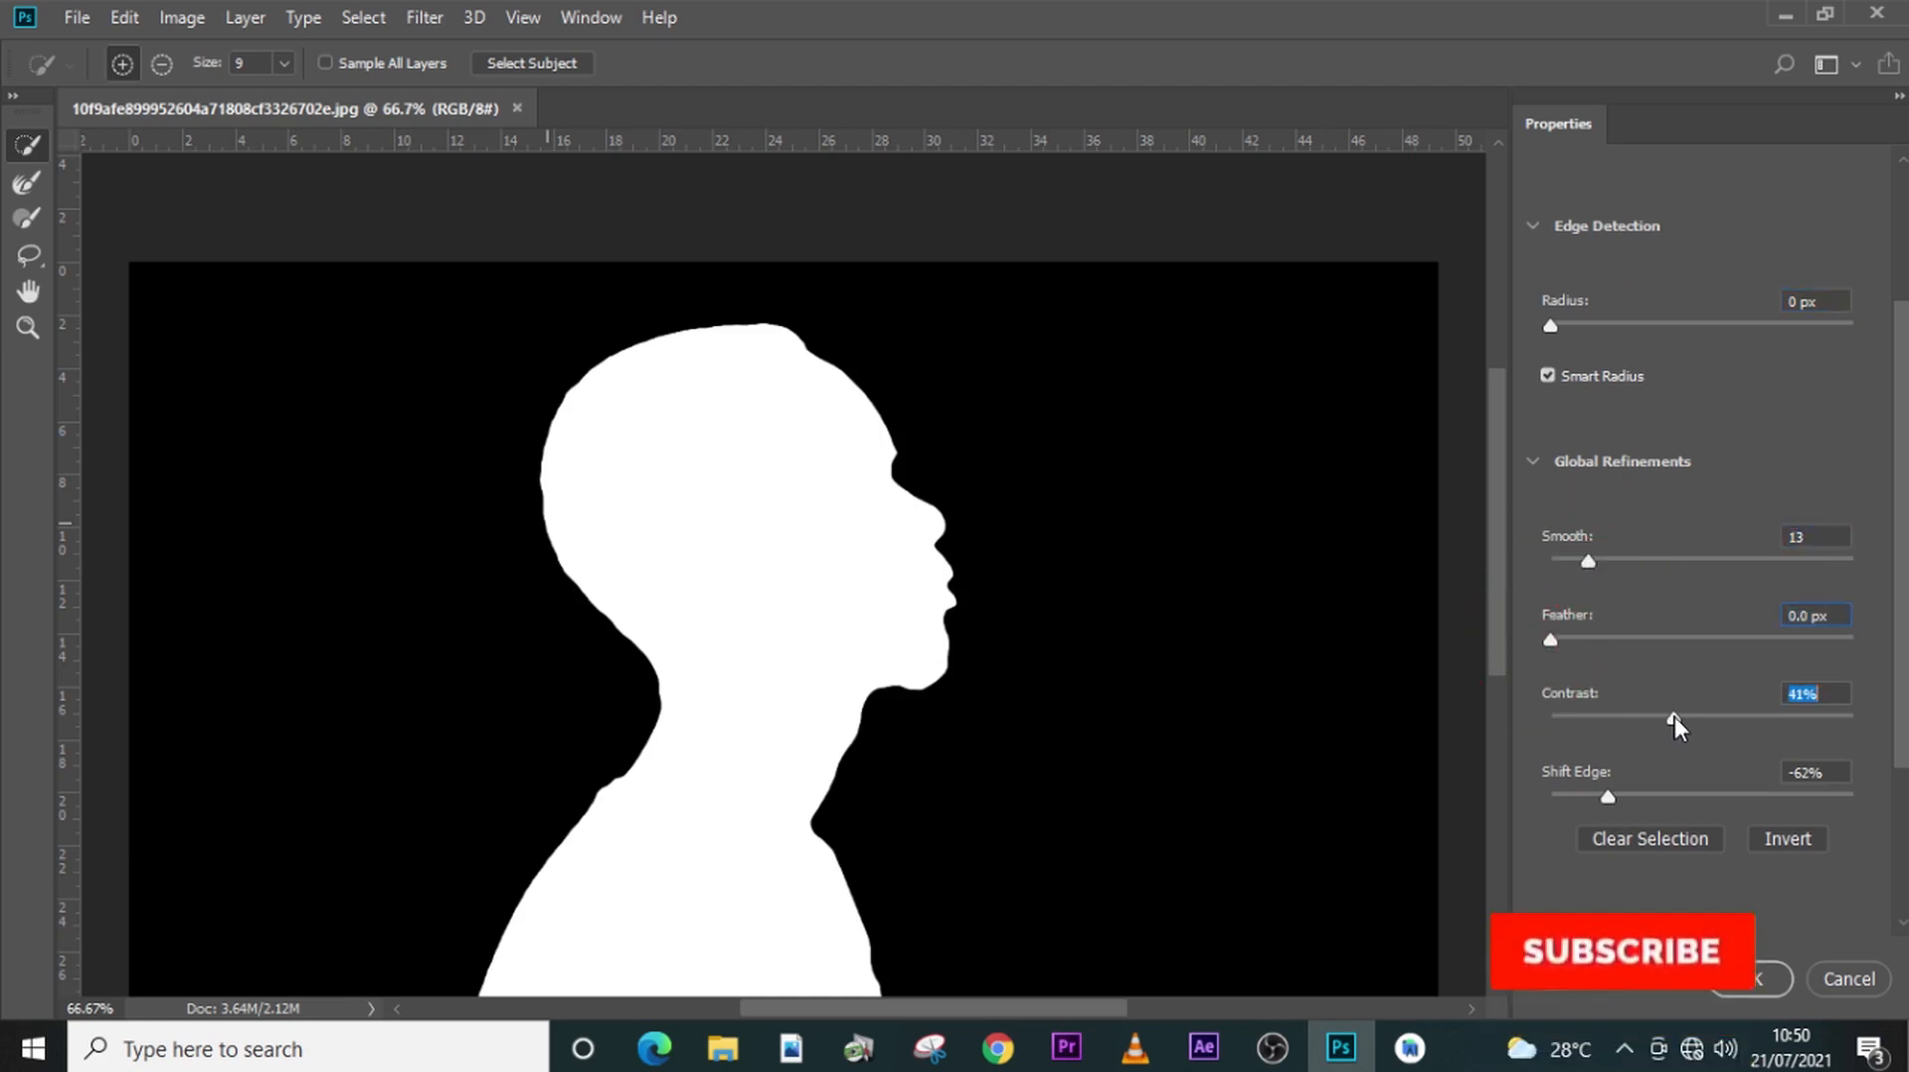
pyautogui.click(1607, 795)
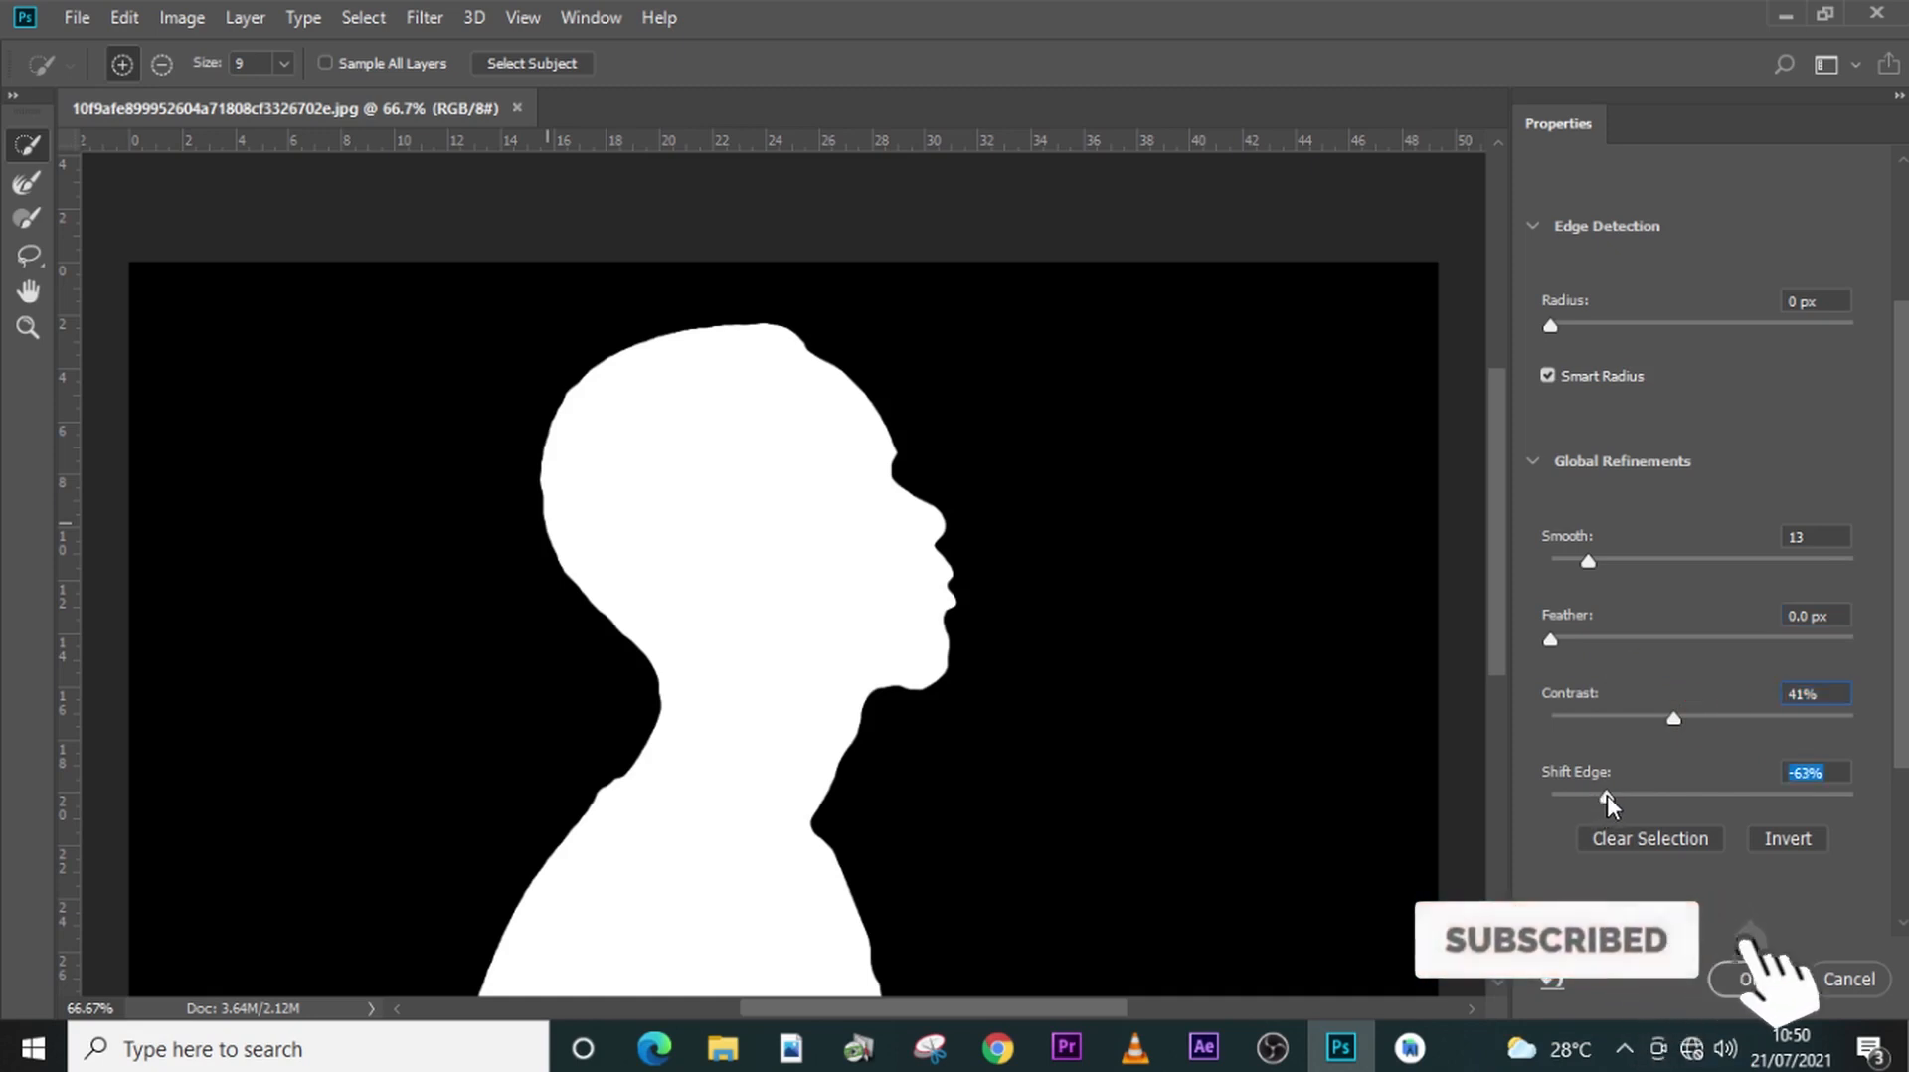
pyautogui.moveTo(1607, 796); pyautogui.dragTo(1599, 796)
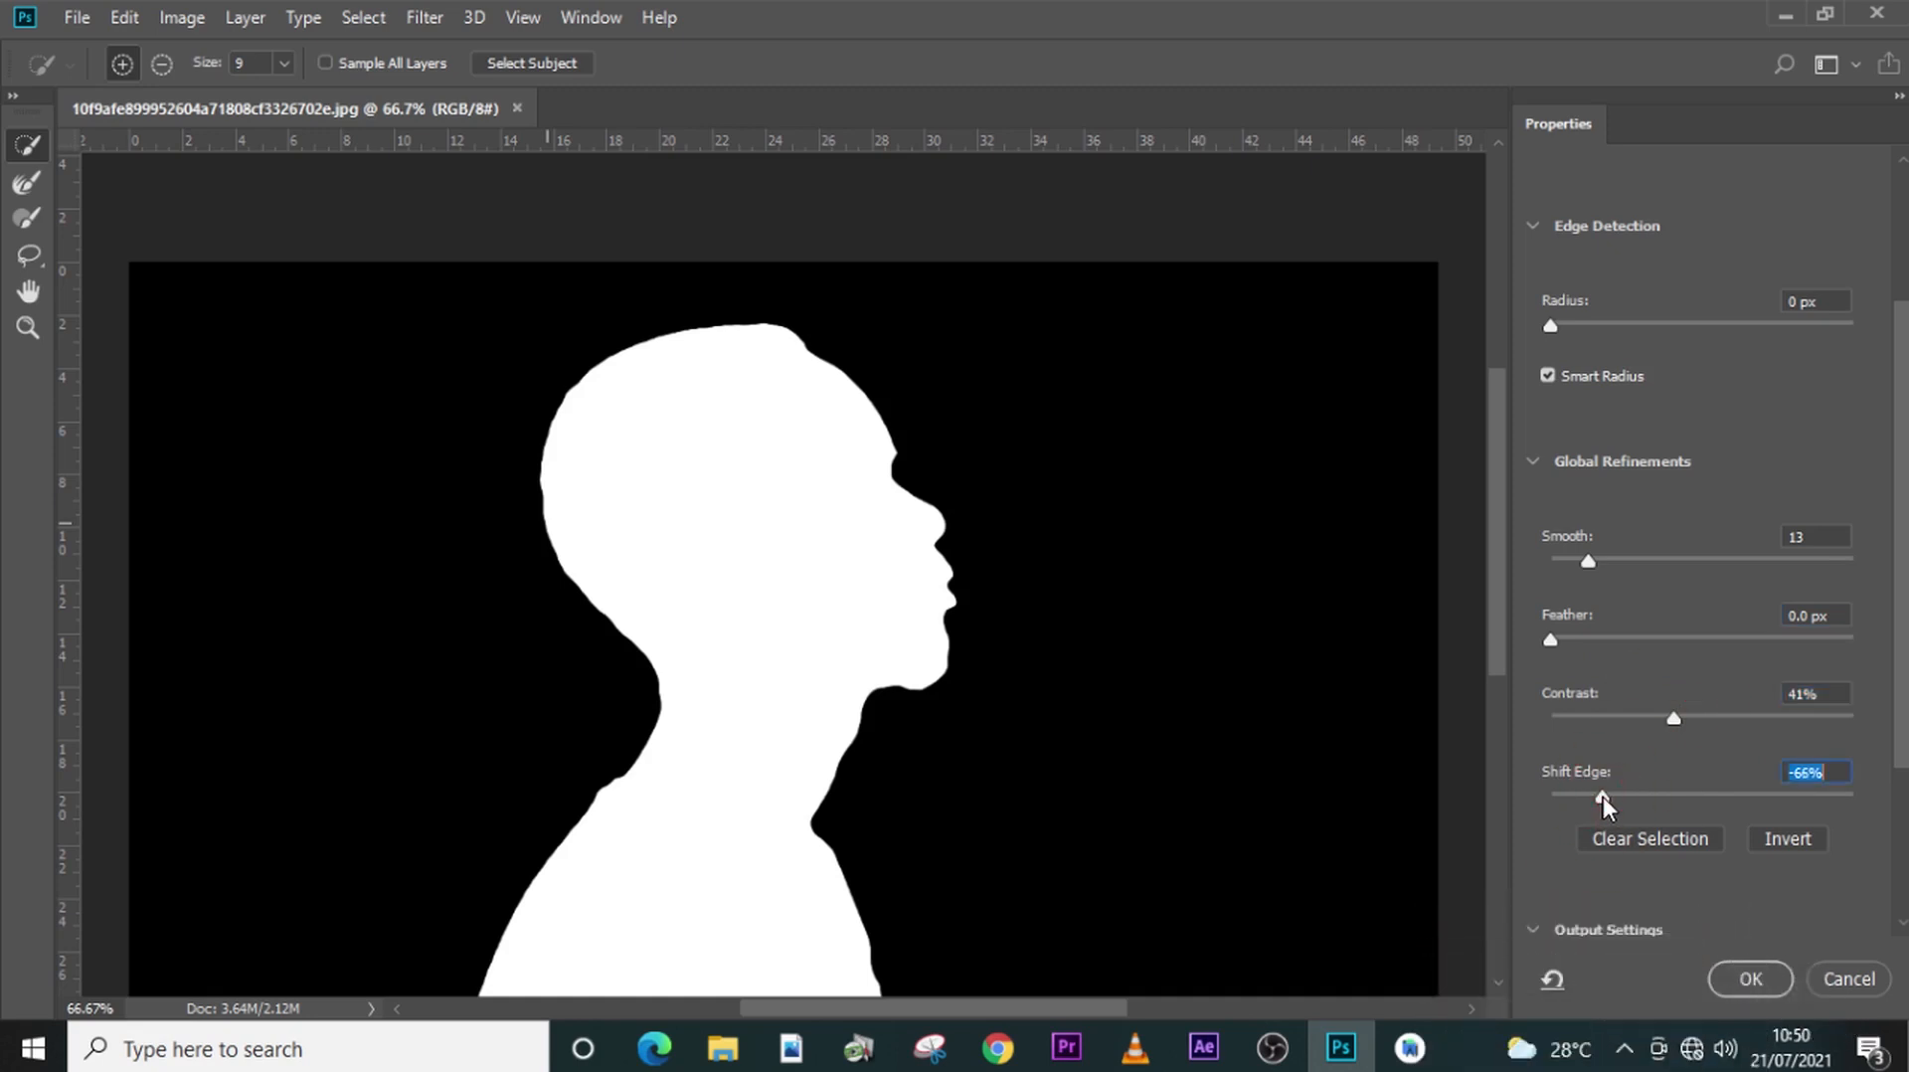
# - Enable Decontaminate Colors and output the refined selection as a new layer with layer mask
pyautogui.scroll(-3, 1677, 912)
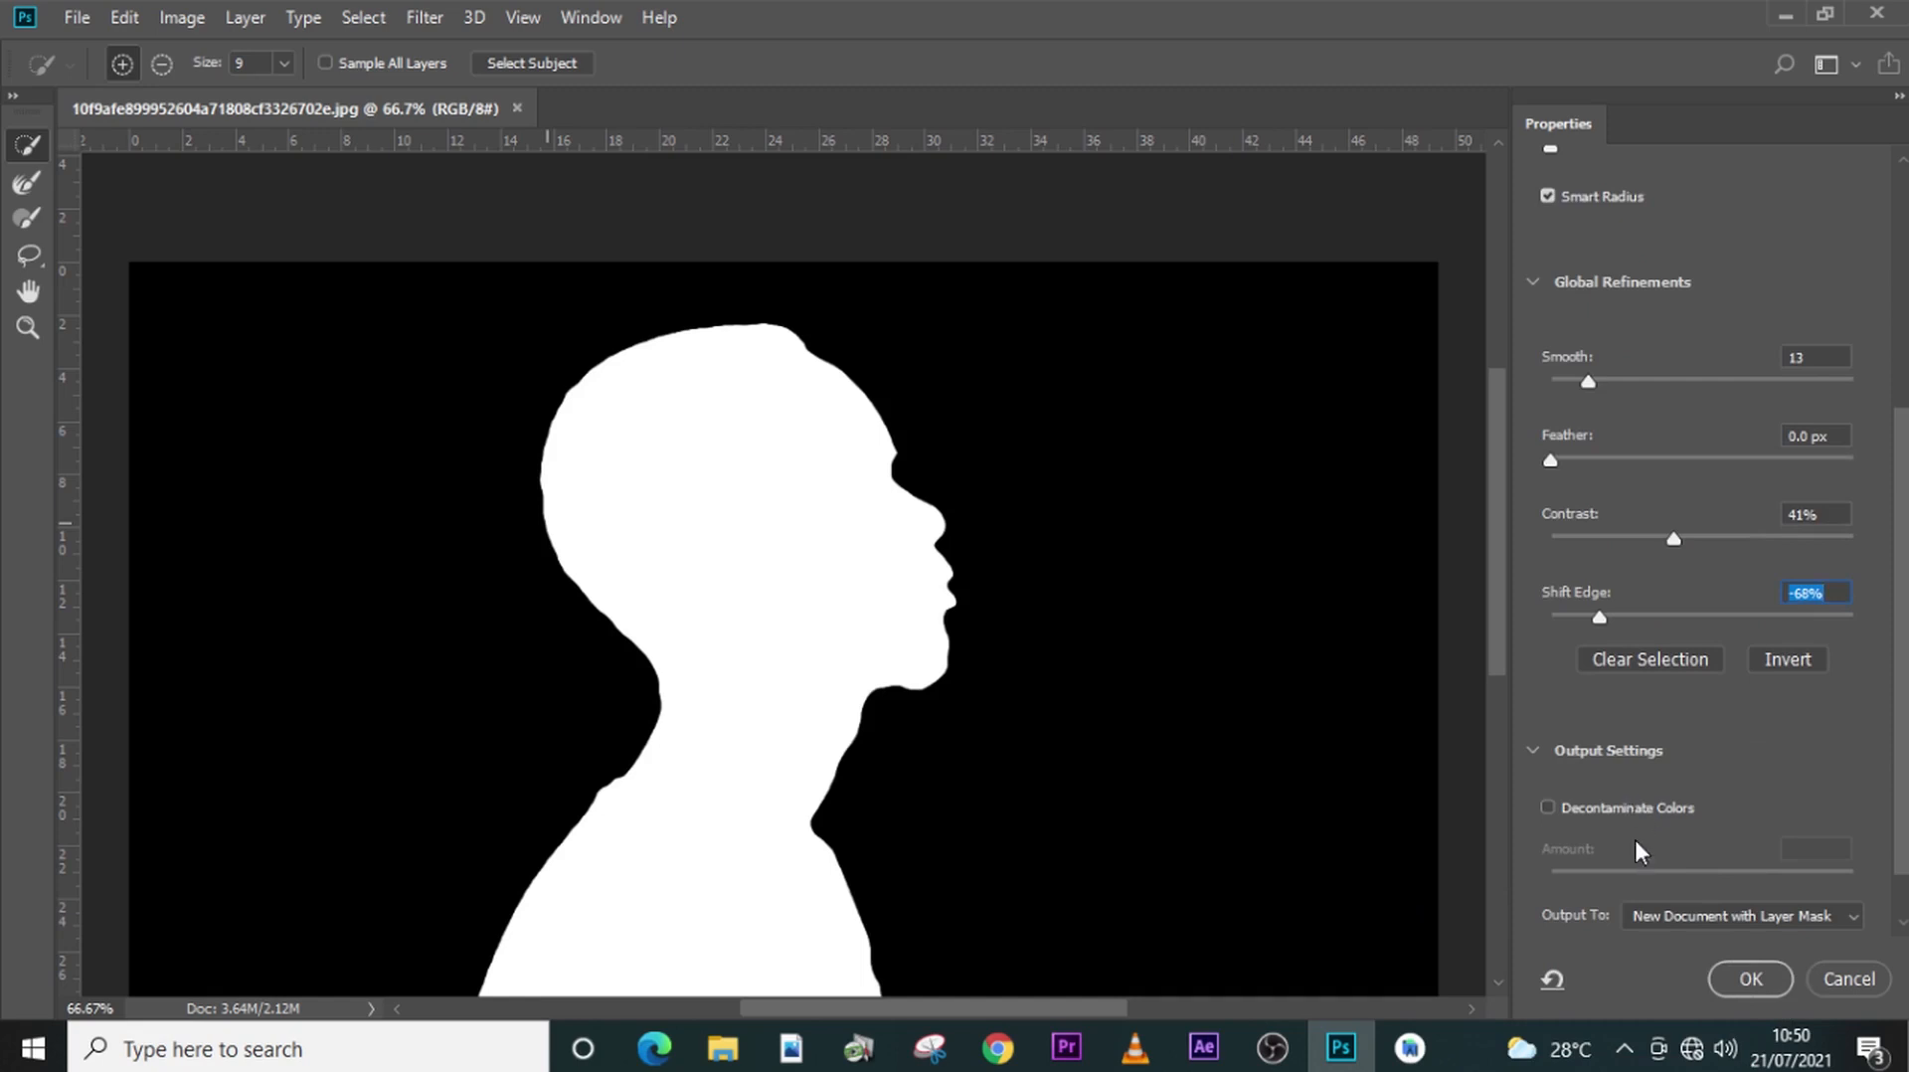
pyautogui.scroll(-1, 1637, 850)
pyautogui.click(1532, 684)
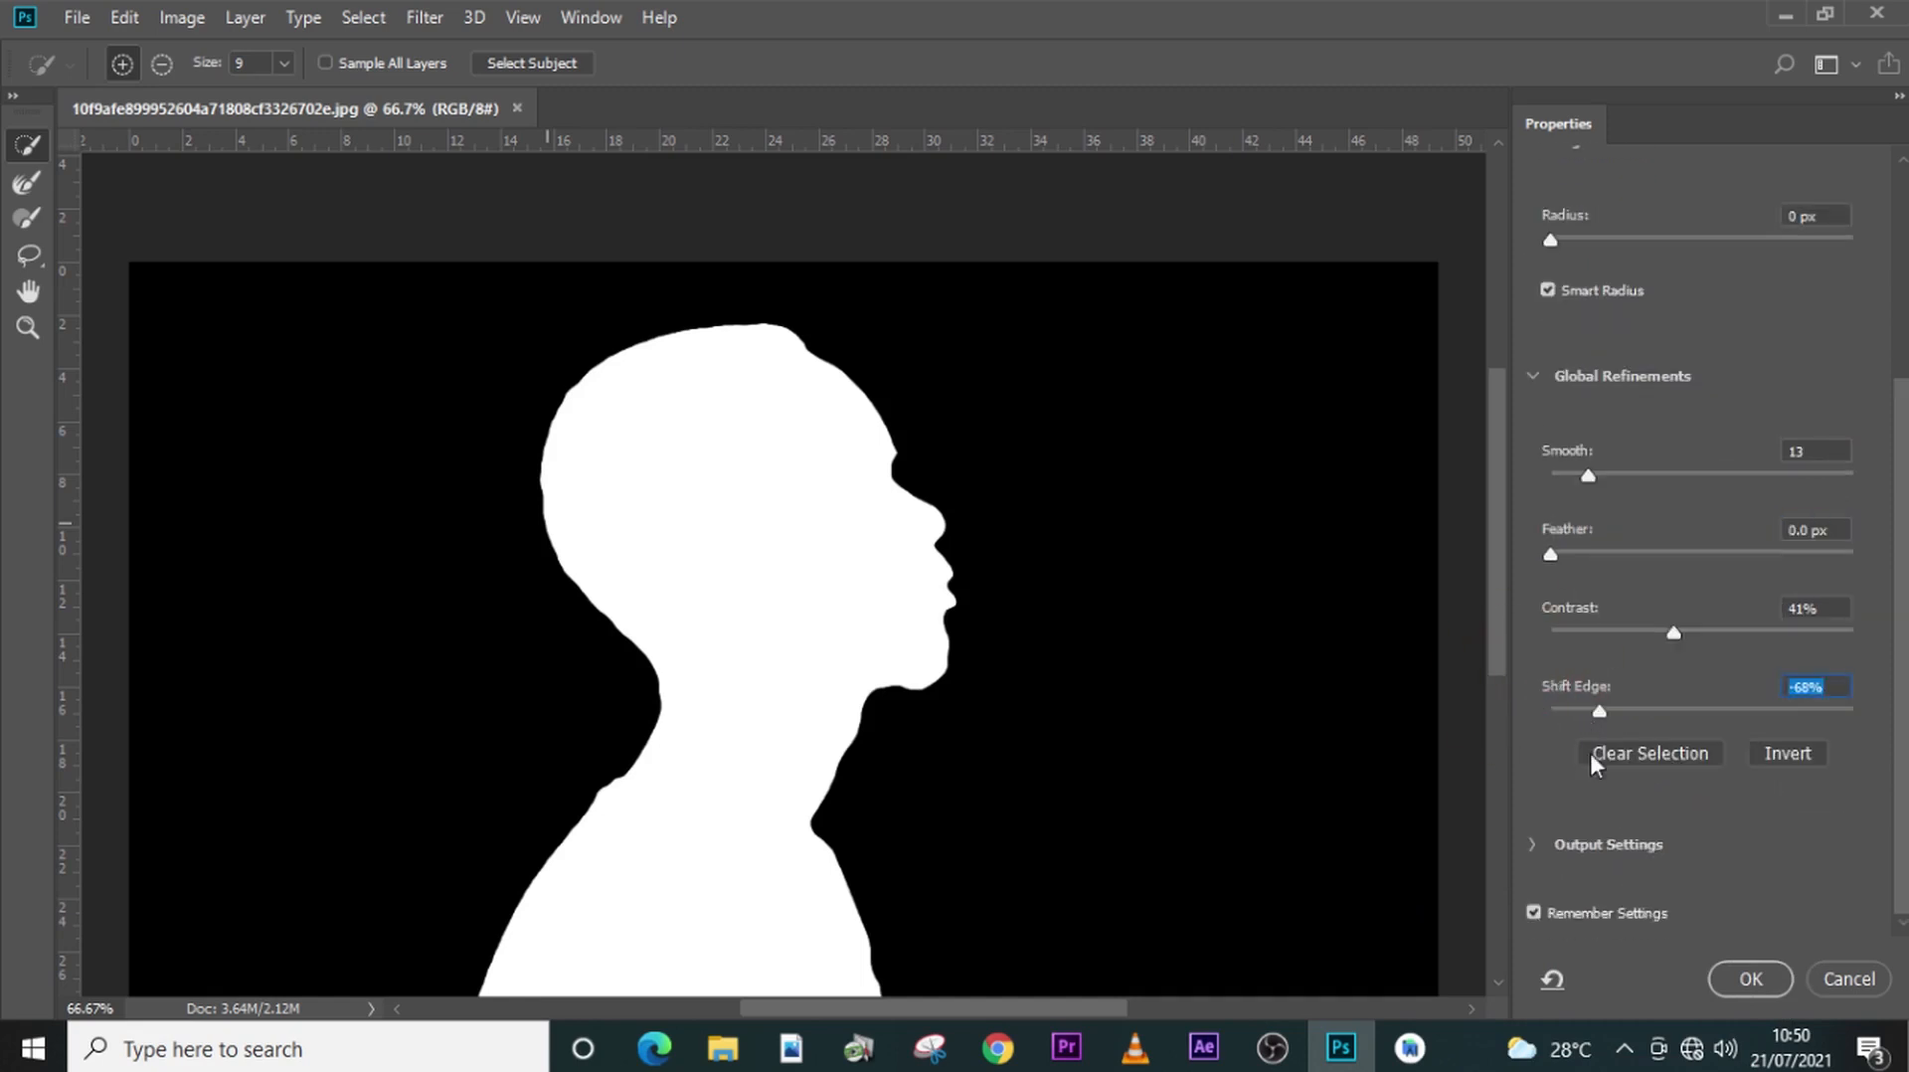
pyautogui.click(1532, 844)
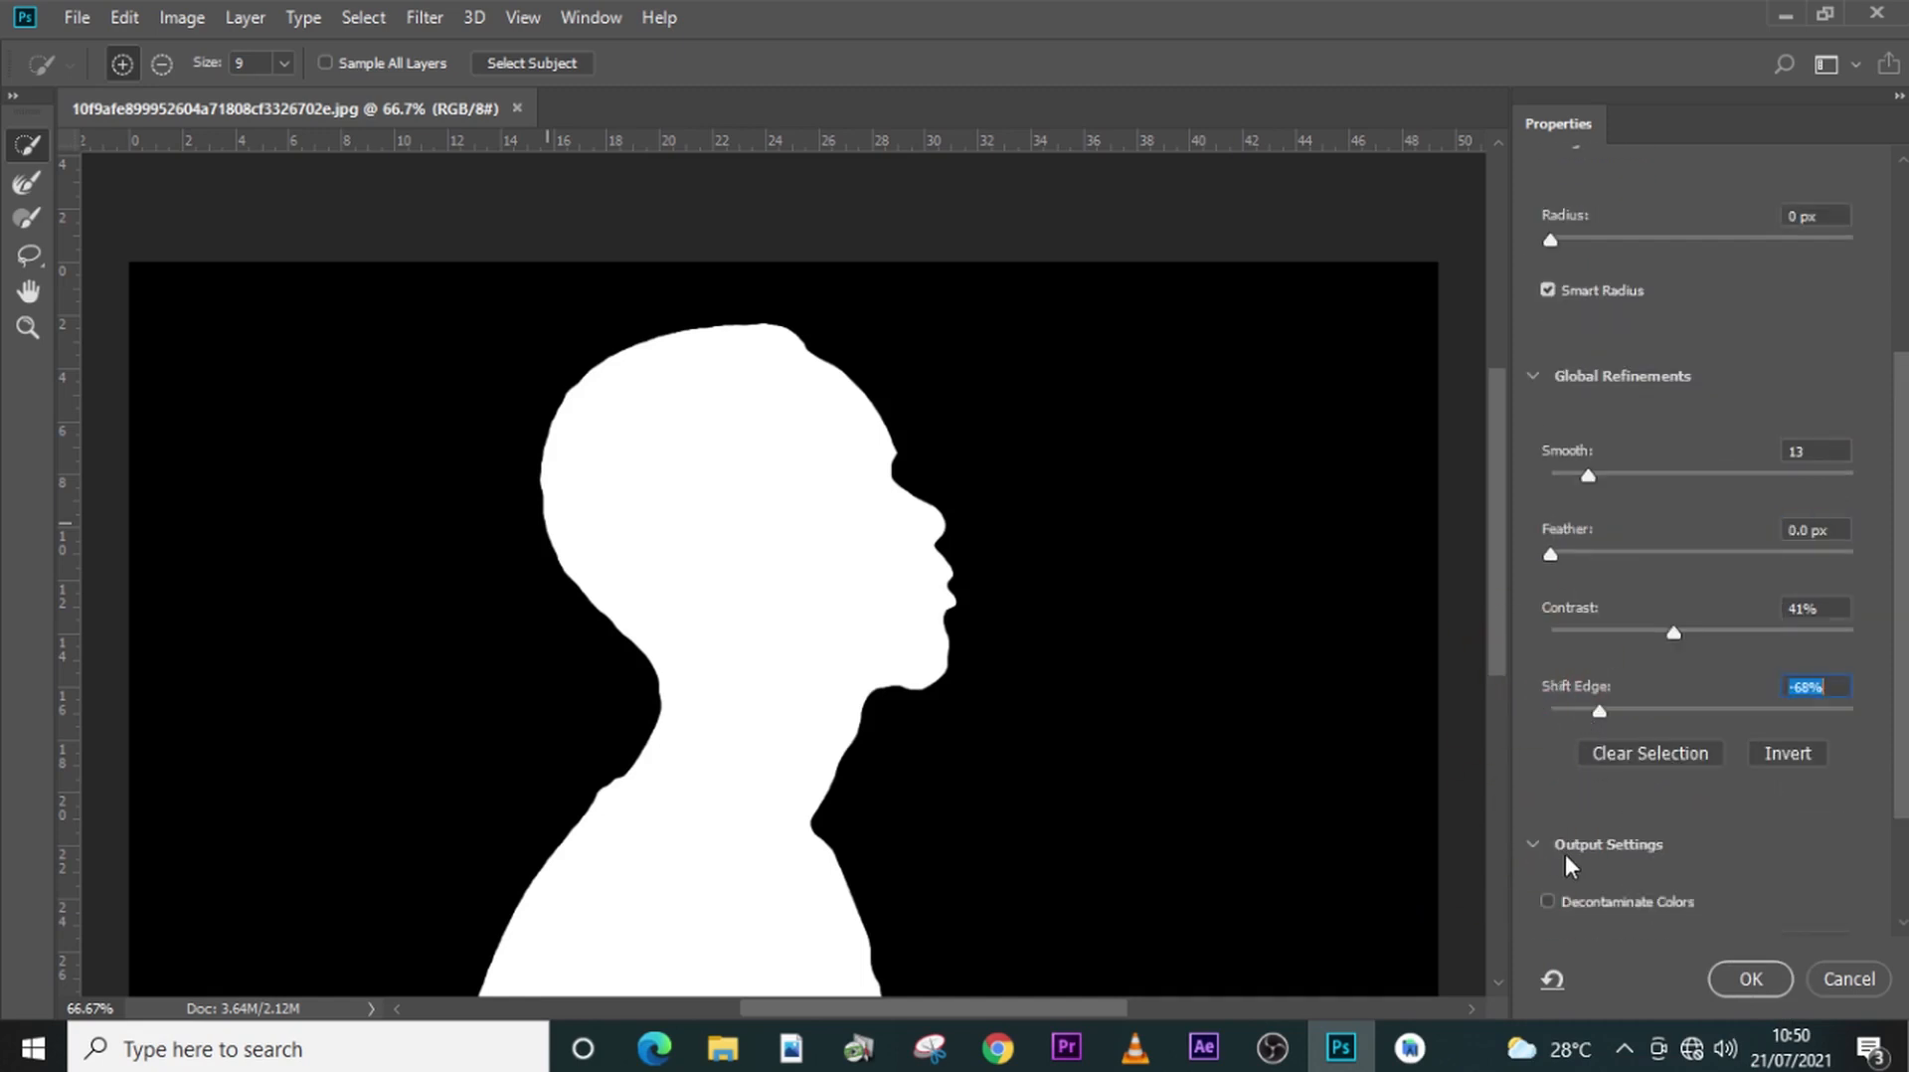
pyautogui.scroll(-2, 1567, 855)
pyautogui.click(1548, 765)
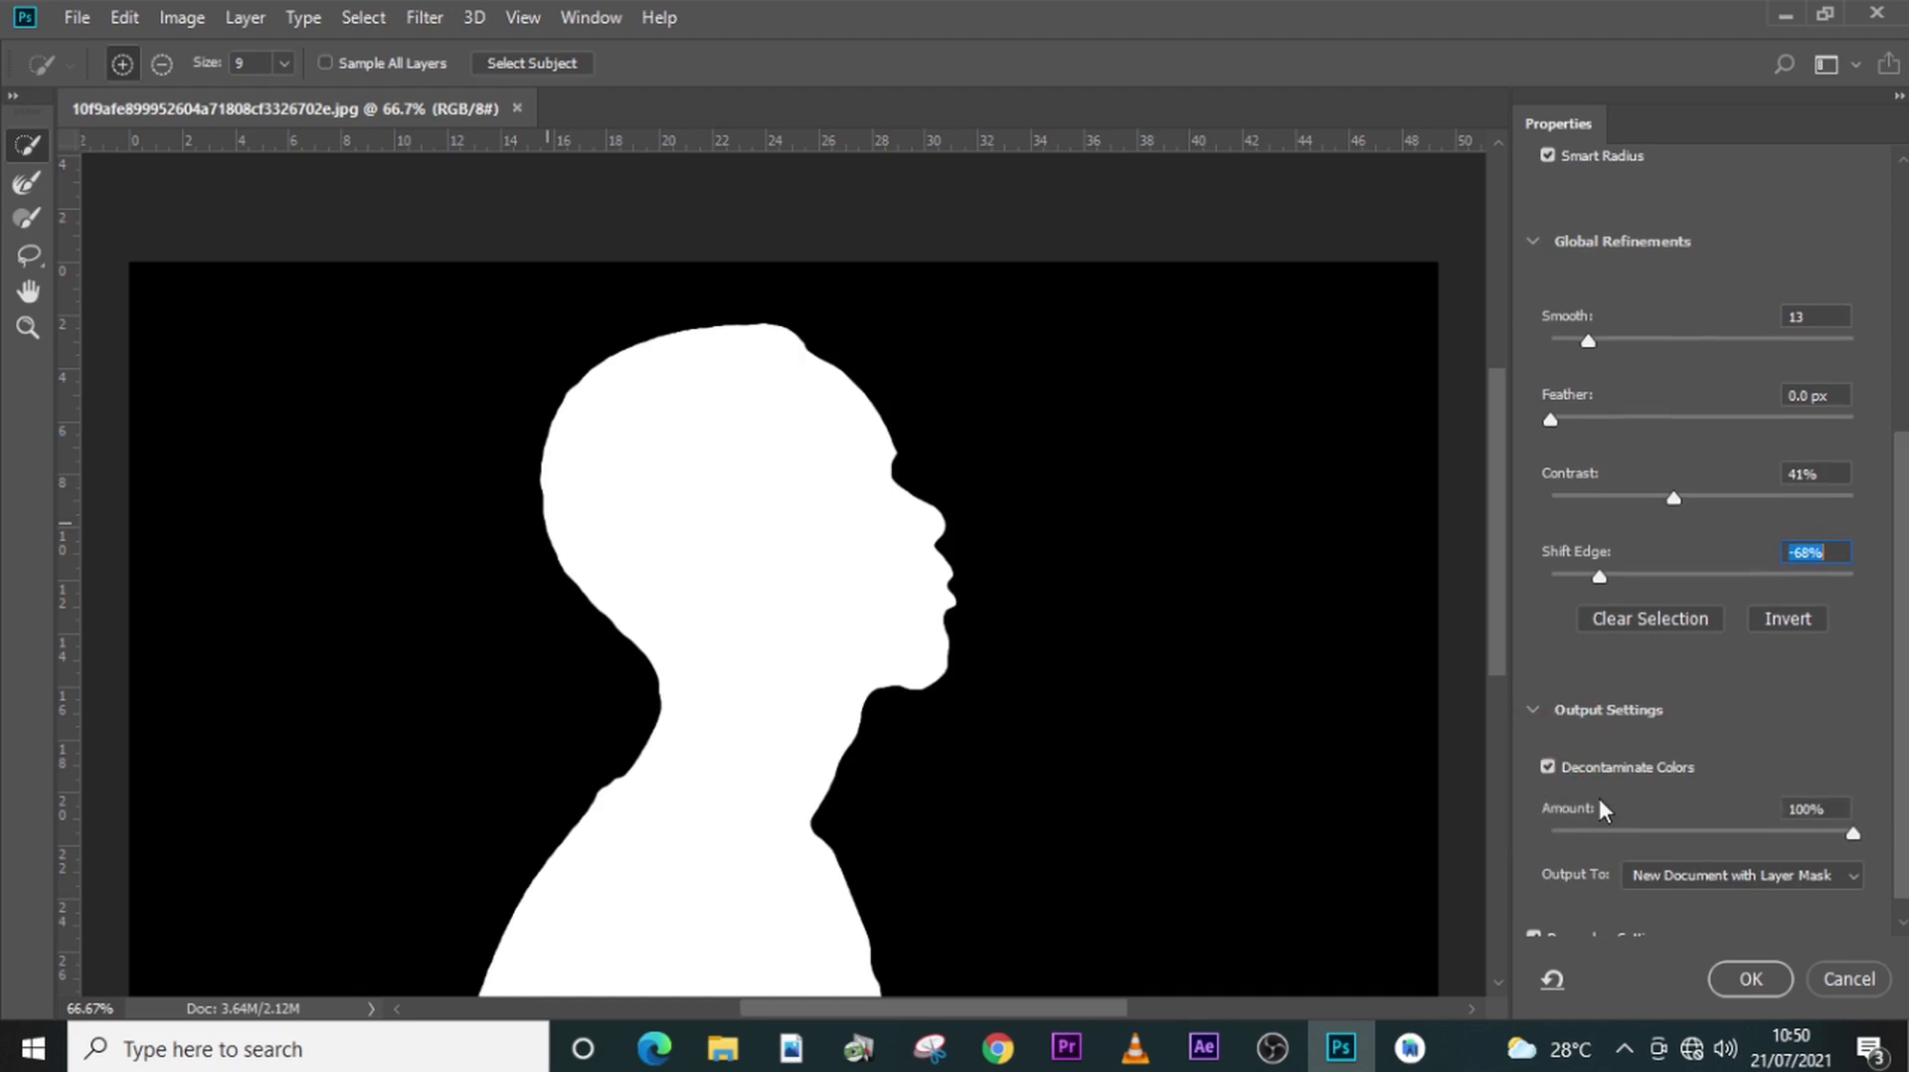
pyautogui.scroll(-1, 1606, 805)
pyautogui.click(1691, 855)
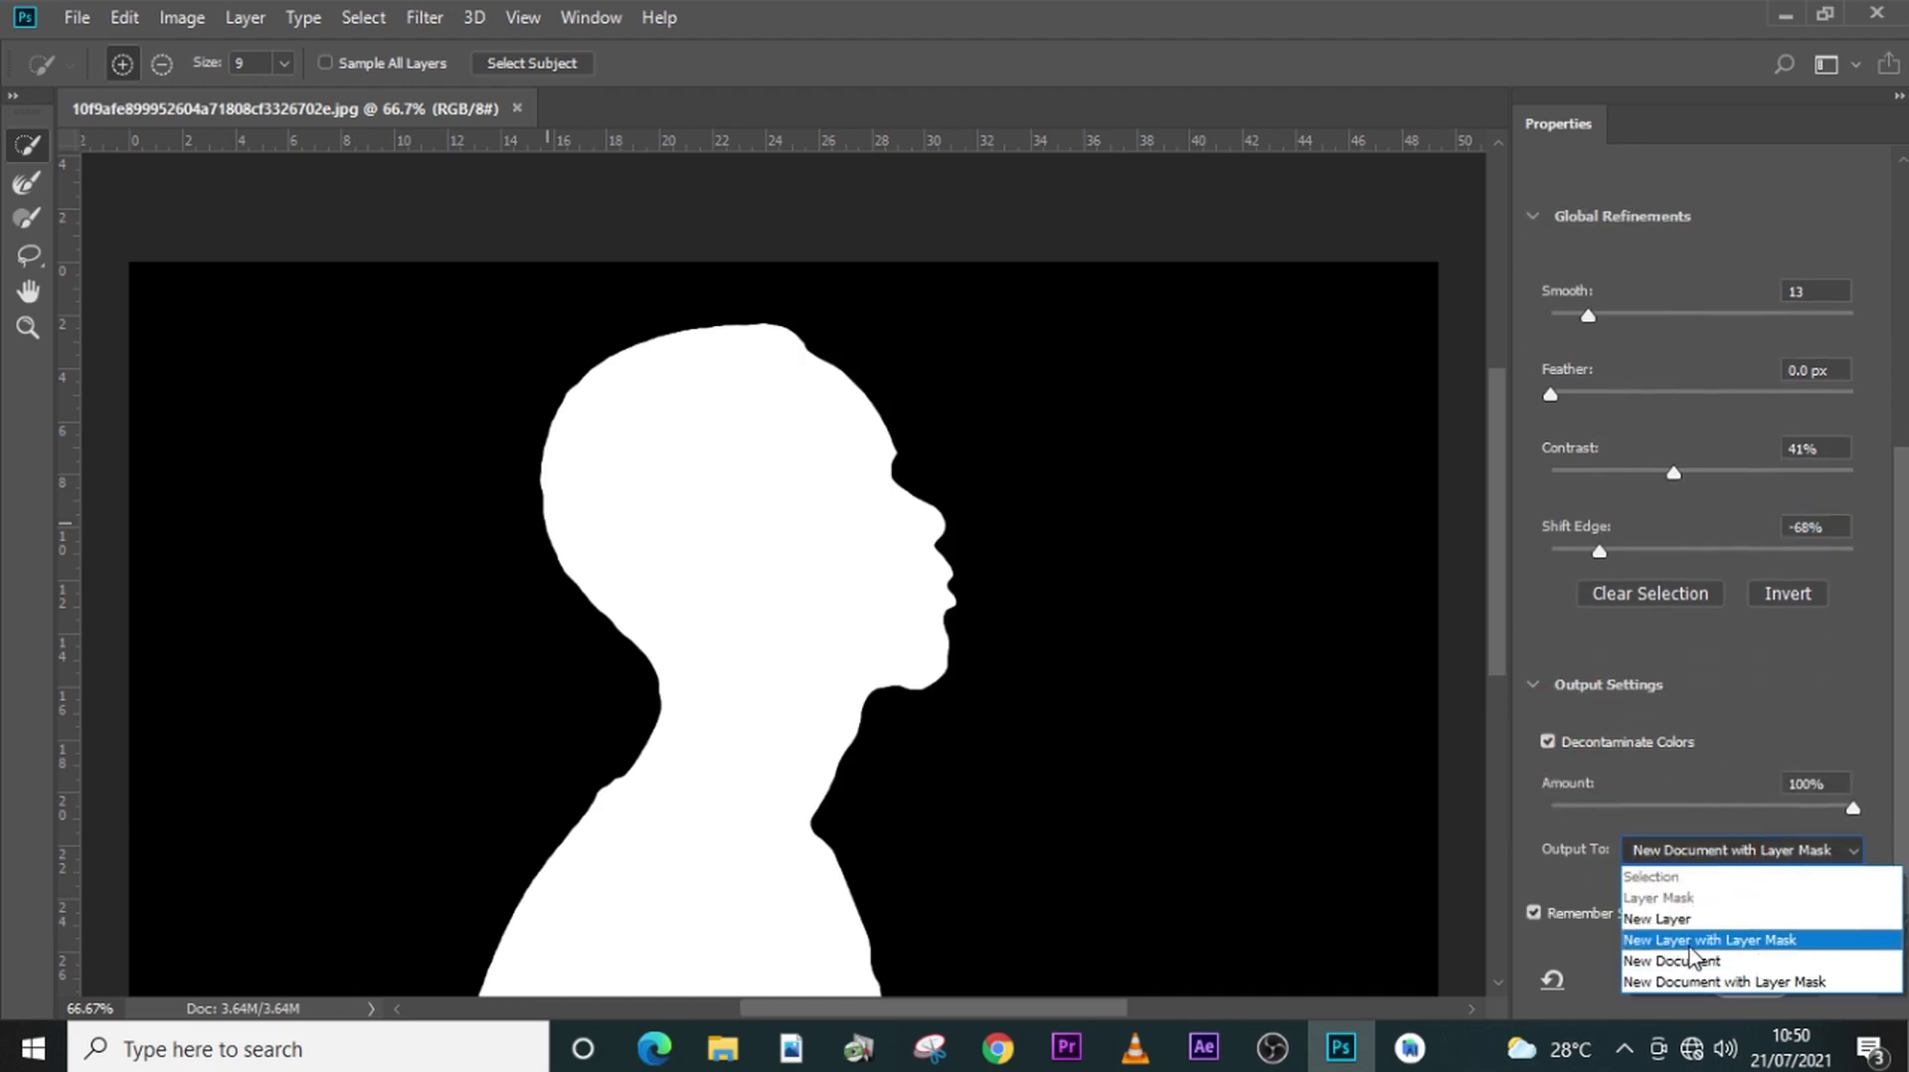
pyautogui.click(1693, 941)
pyautogui.click(1752, 974)
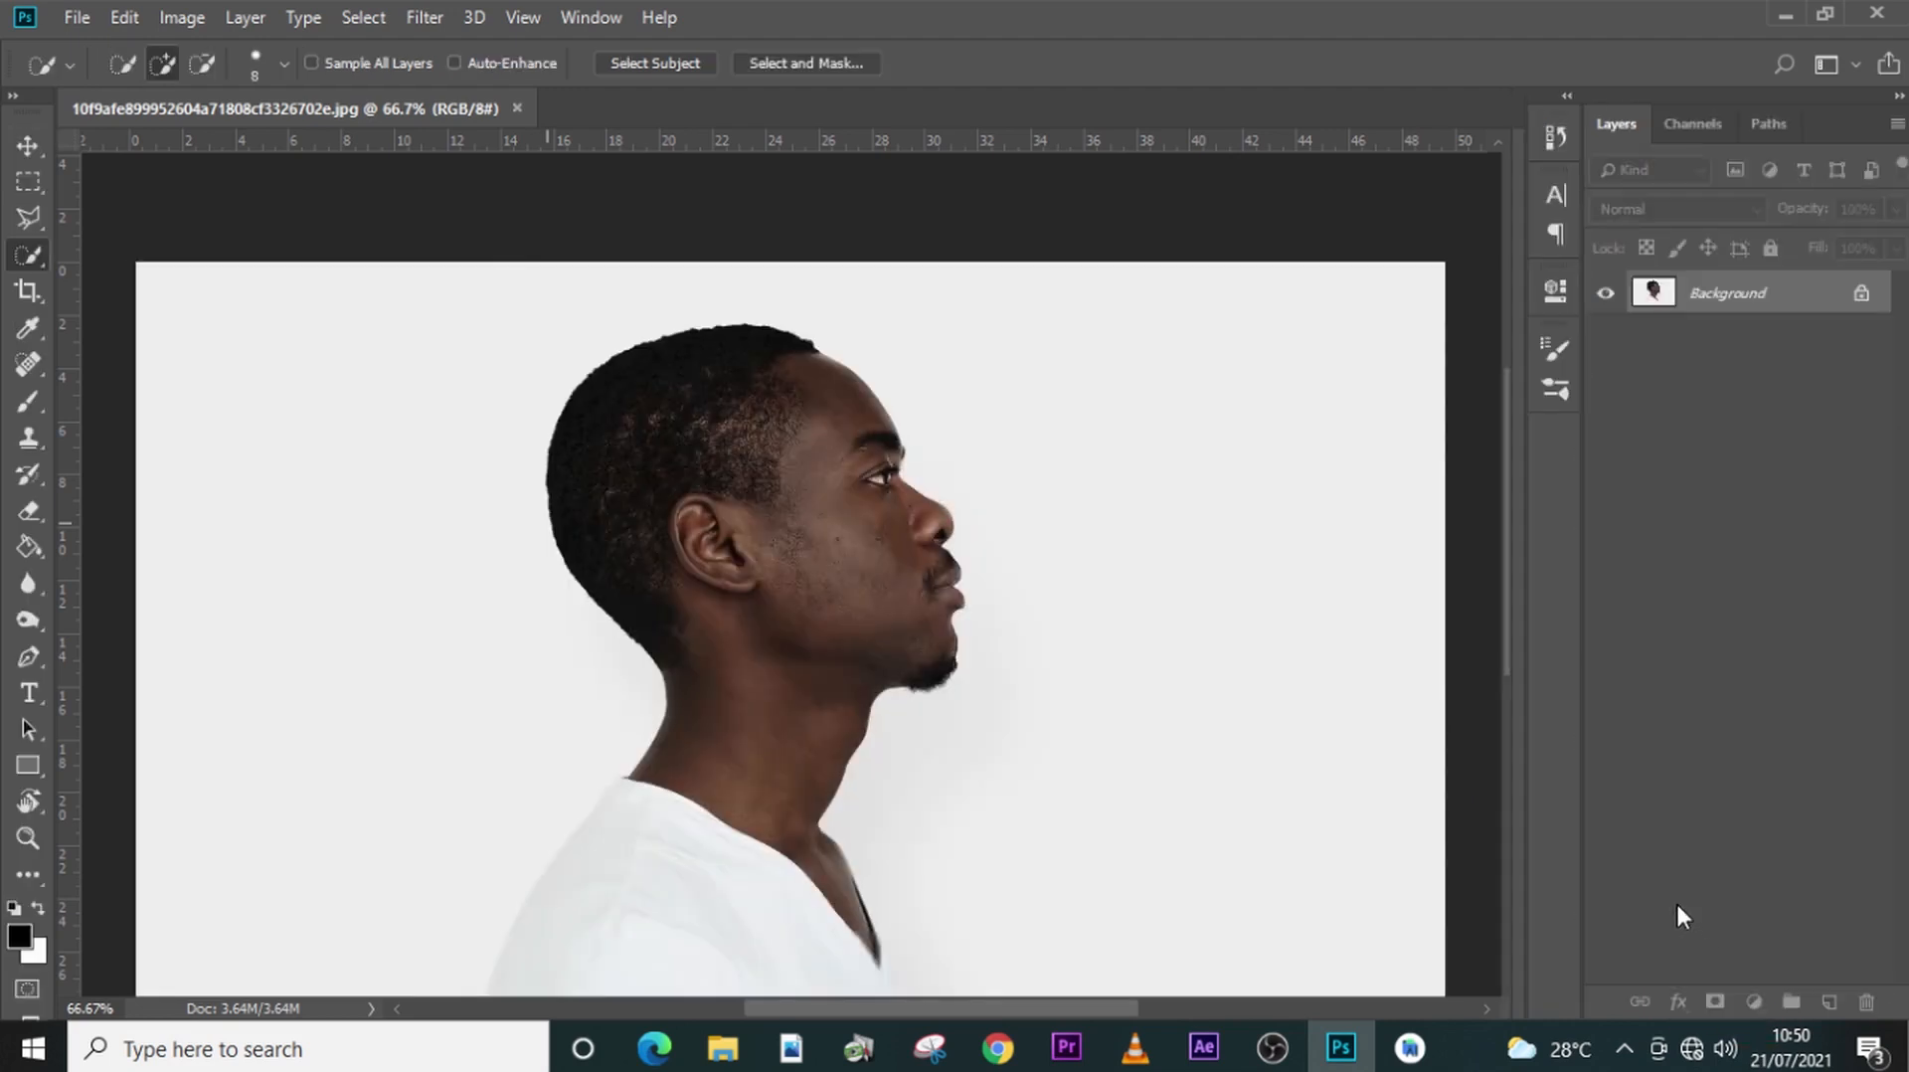
# - Replace the original Background layer with a white (ffffff) solid color fill layer placed beneath the man's cutout
pyautogui.click(1728, 340)
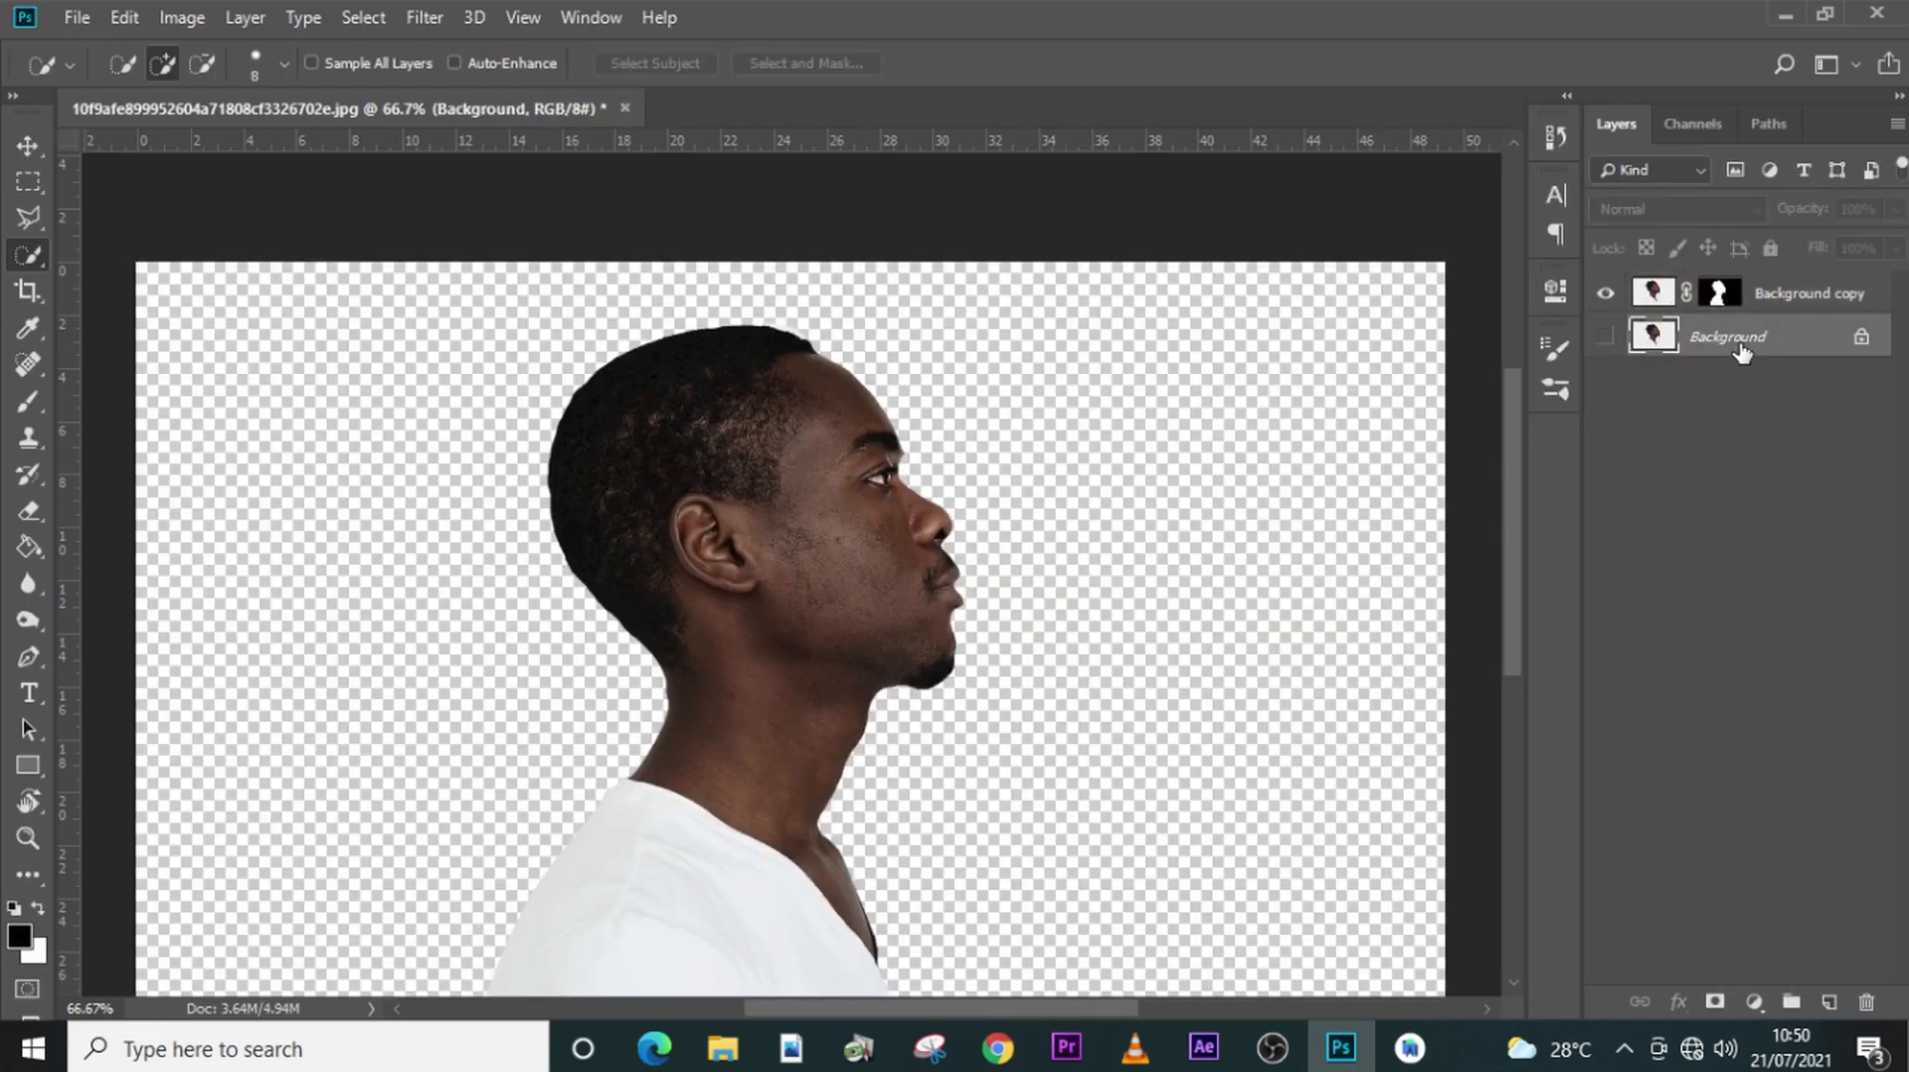
pyautogui.press('Delete')
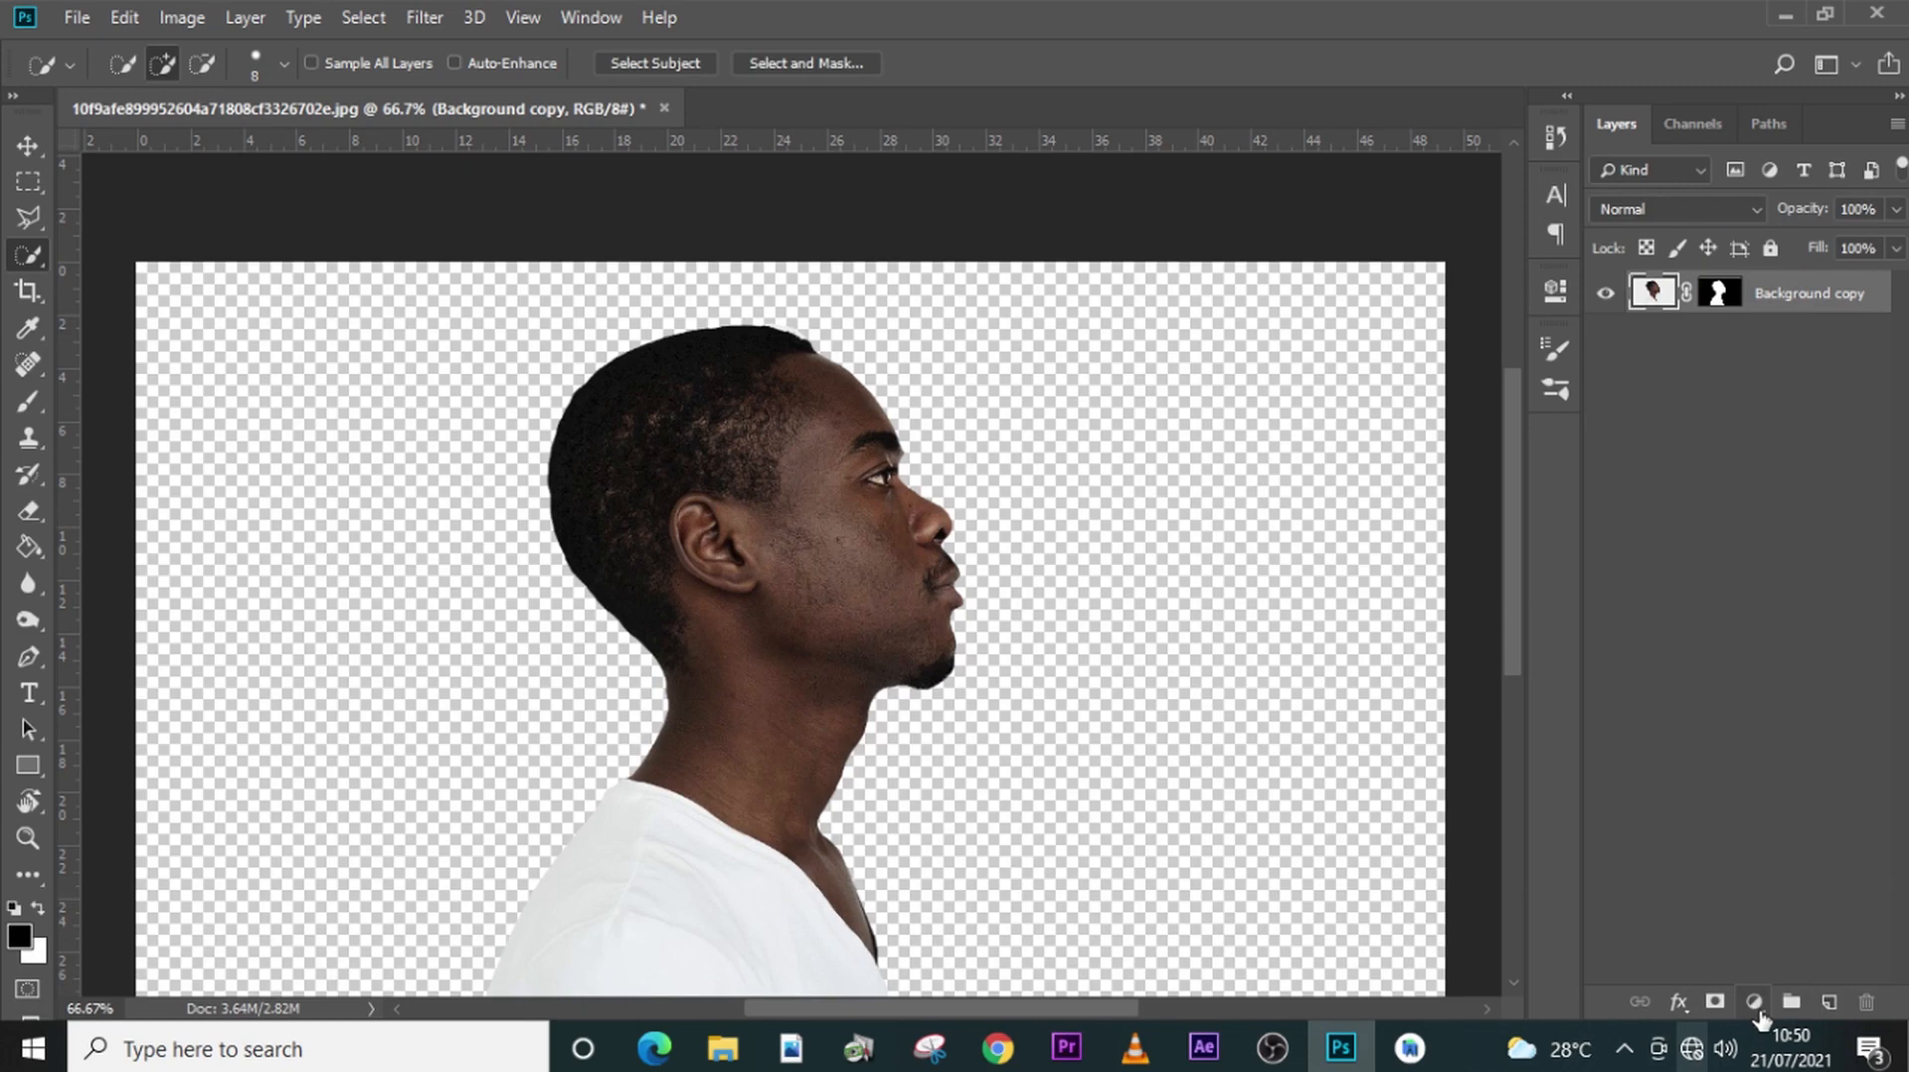
pyautogui.click(1754, 1002)
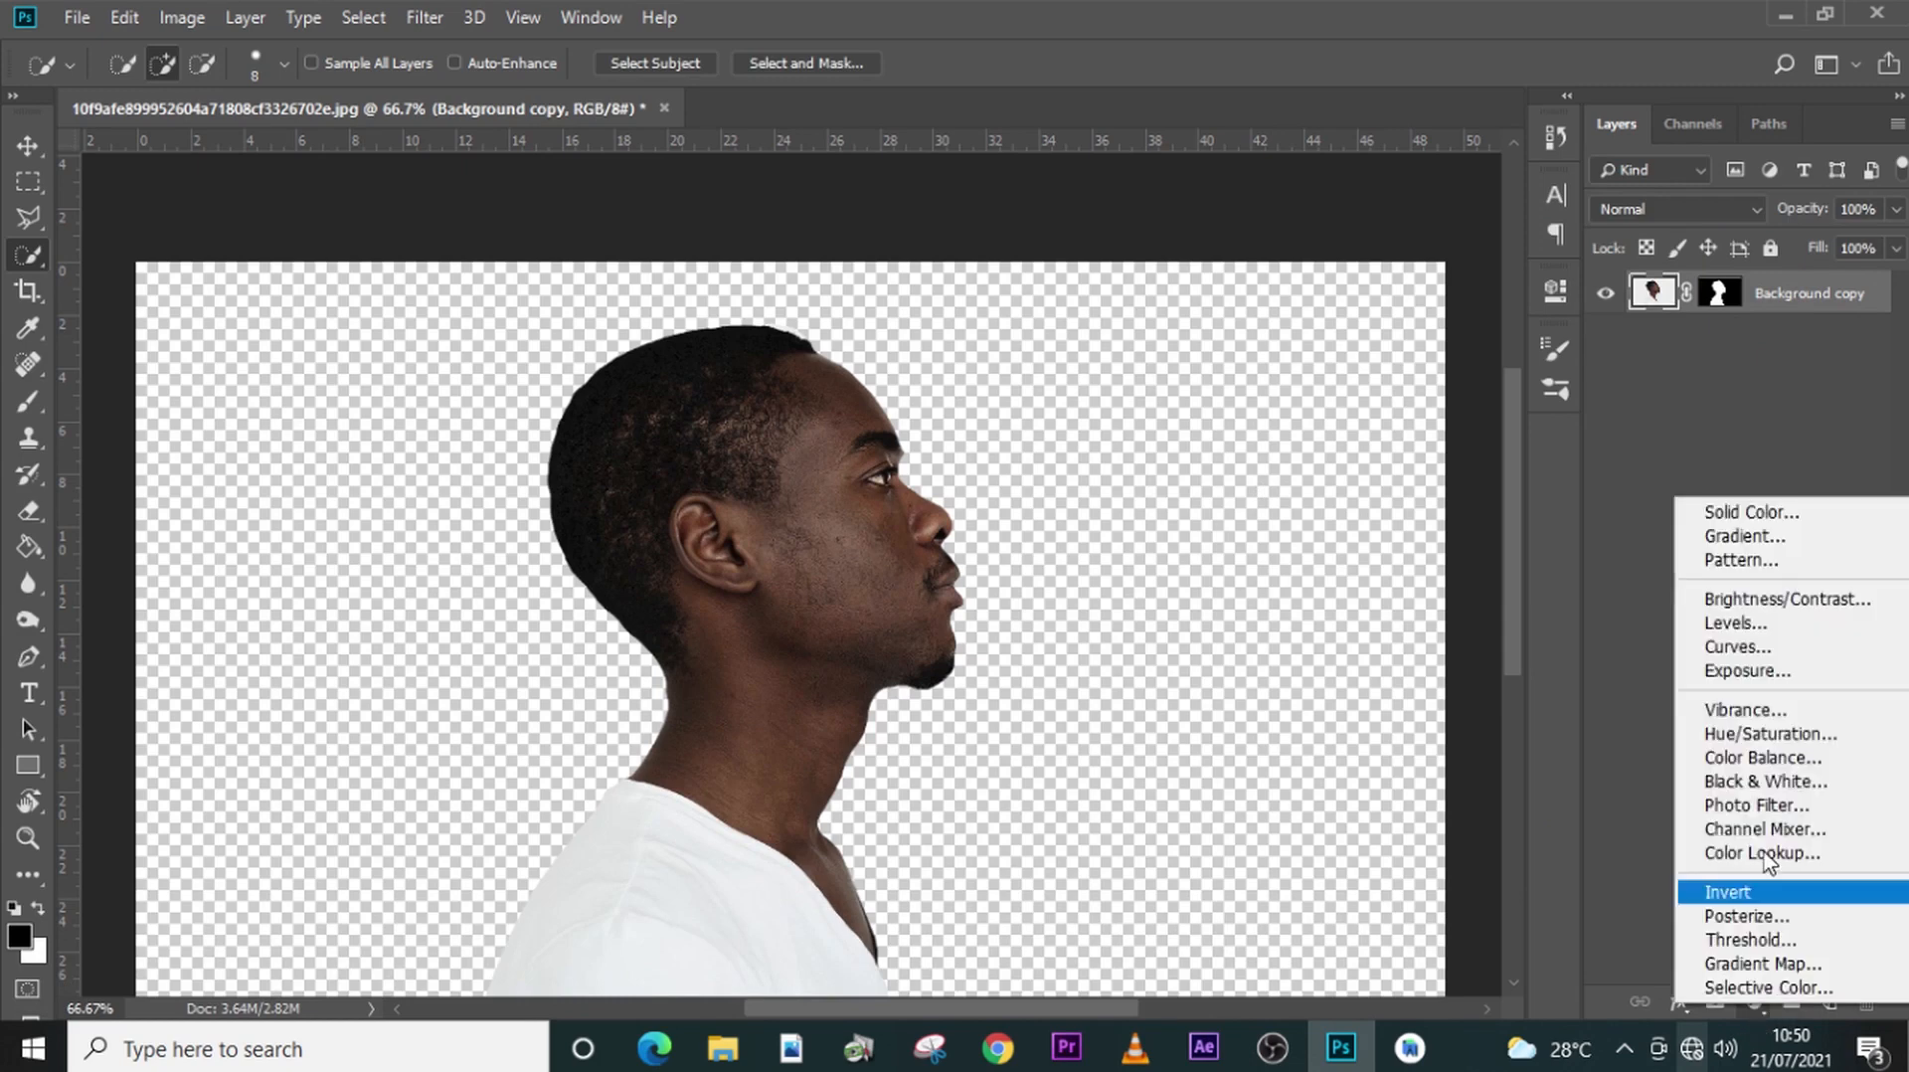
pyautogui.click(1745, 510)
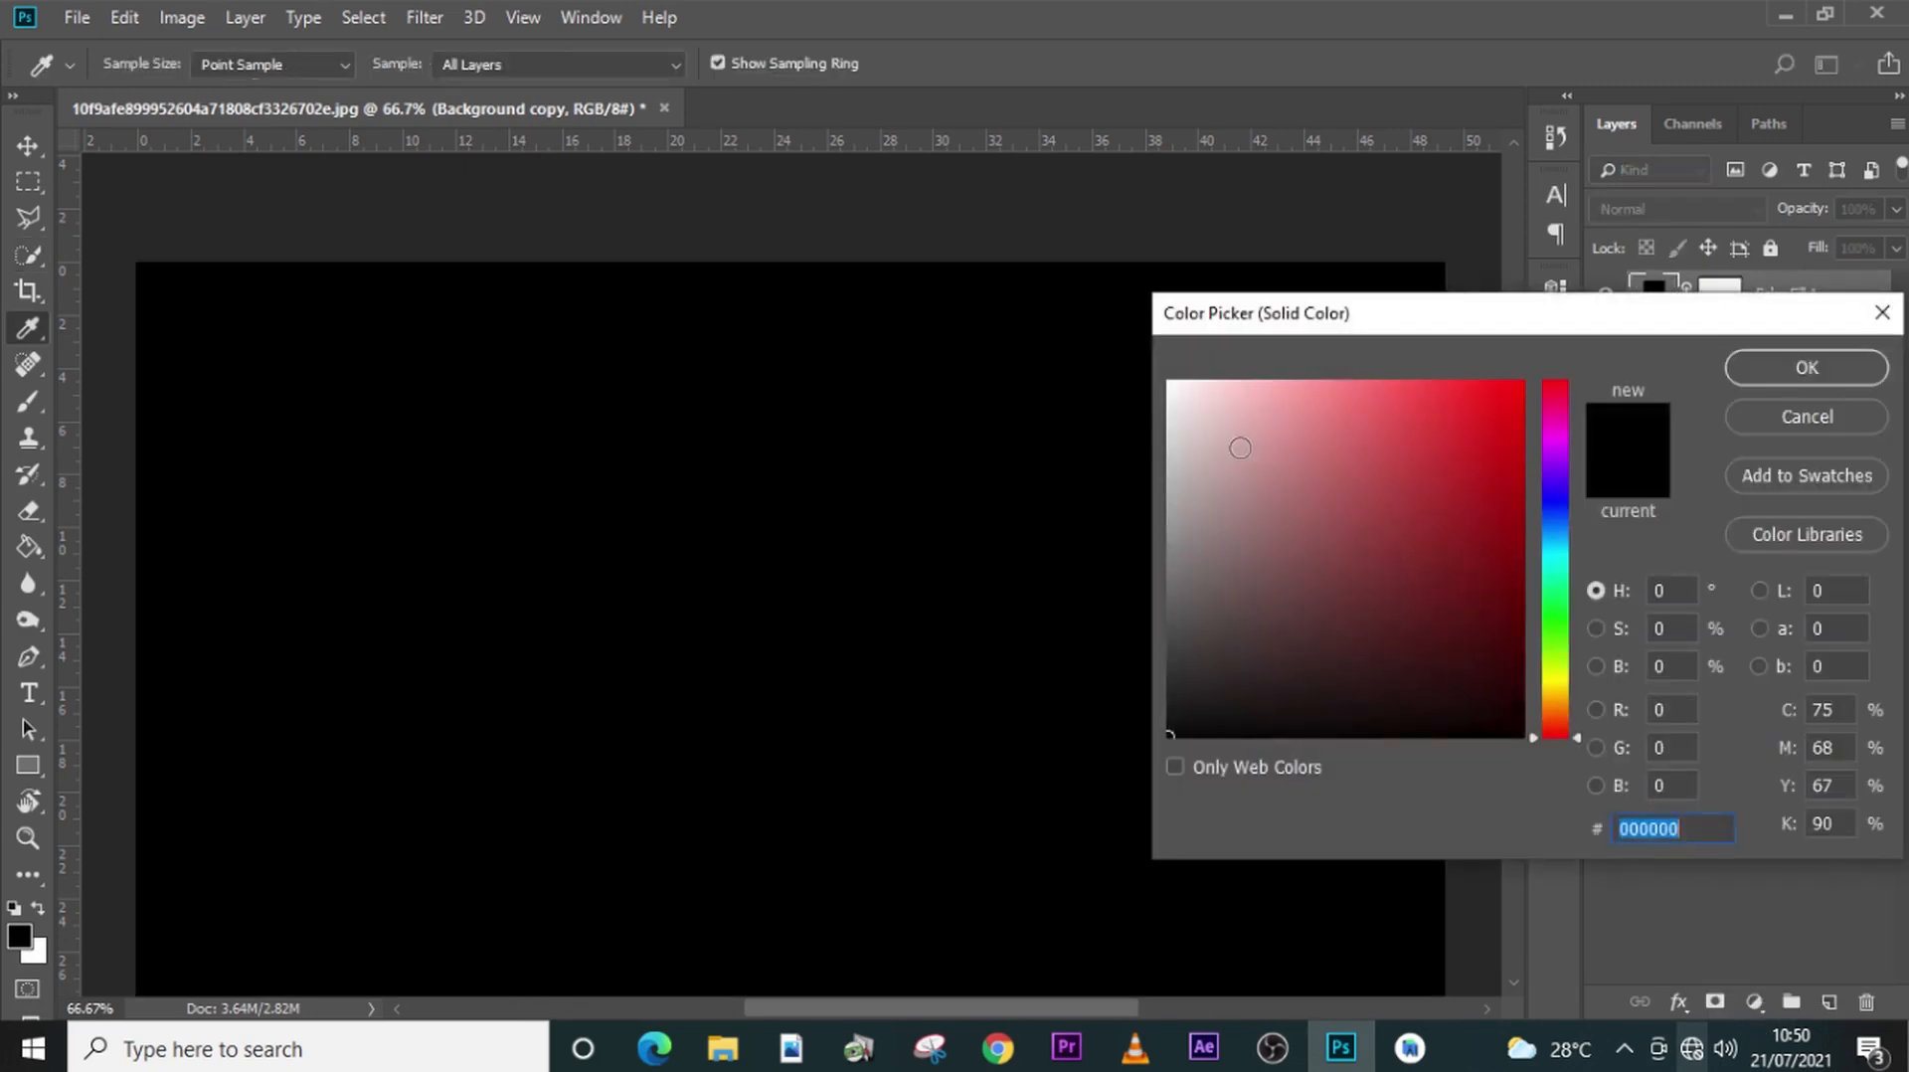
pyautogui.click(1192, 396)
pyautogui.moveTo(1191, 396); pyautogui.dragTo(1166, 378)
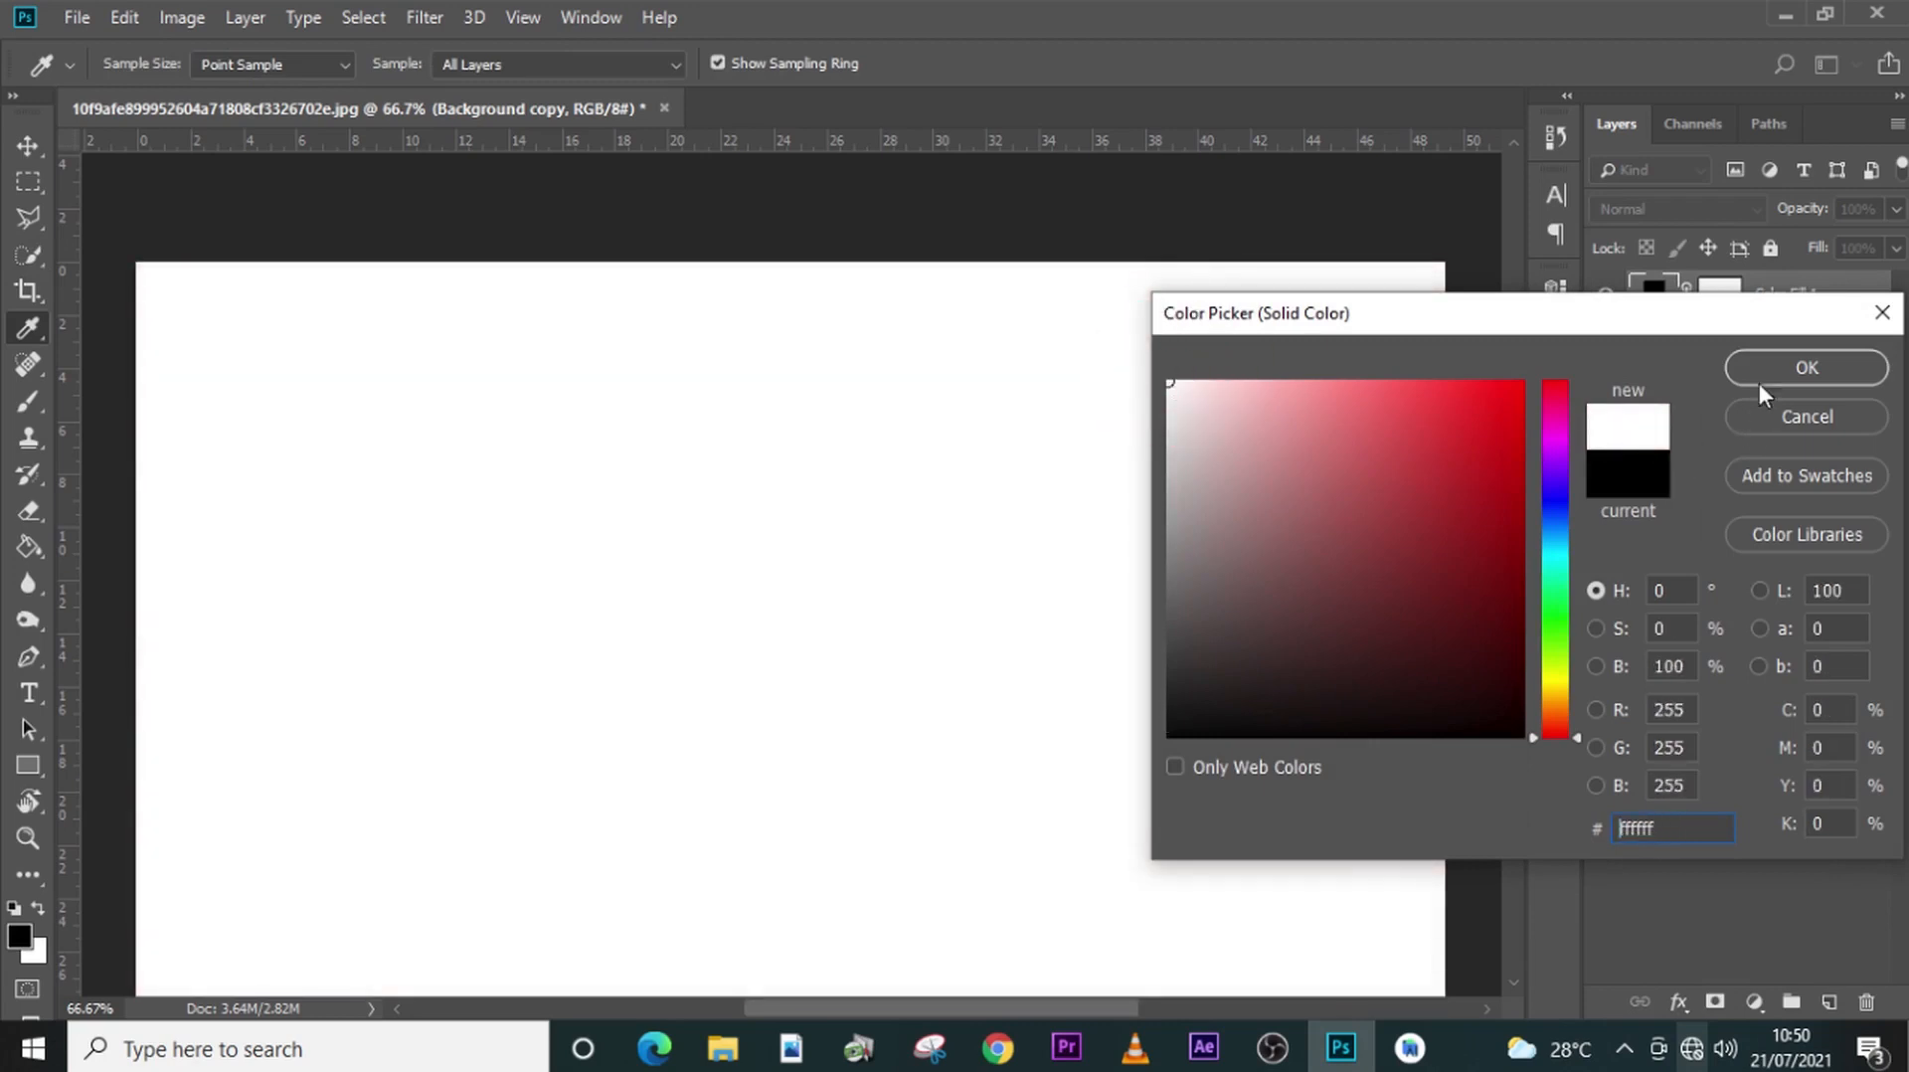
pyautogui.click(1759, 376)
pyautogui.press('v')
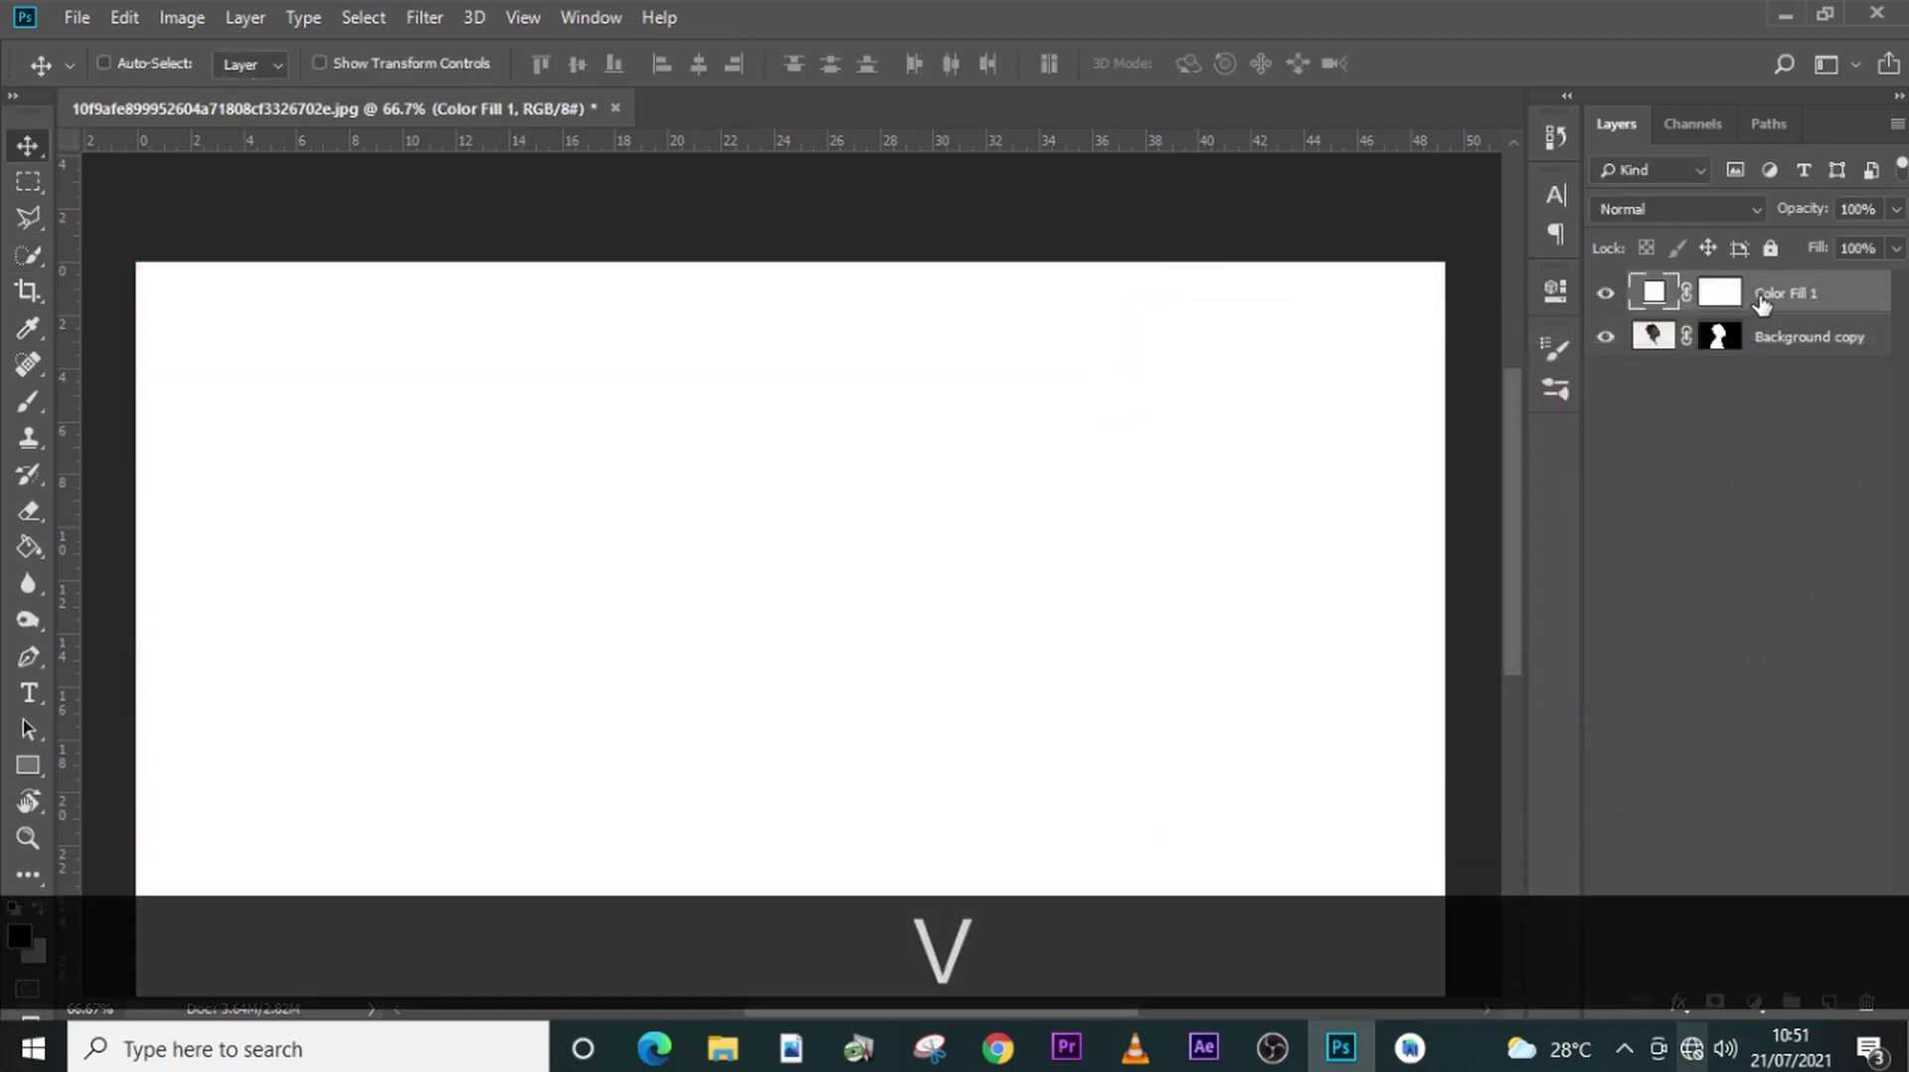
pyautogui.moveTo(1742, 294); pyautogui.dragTo(1751, 378)
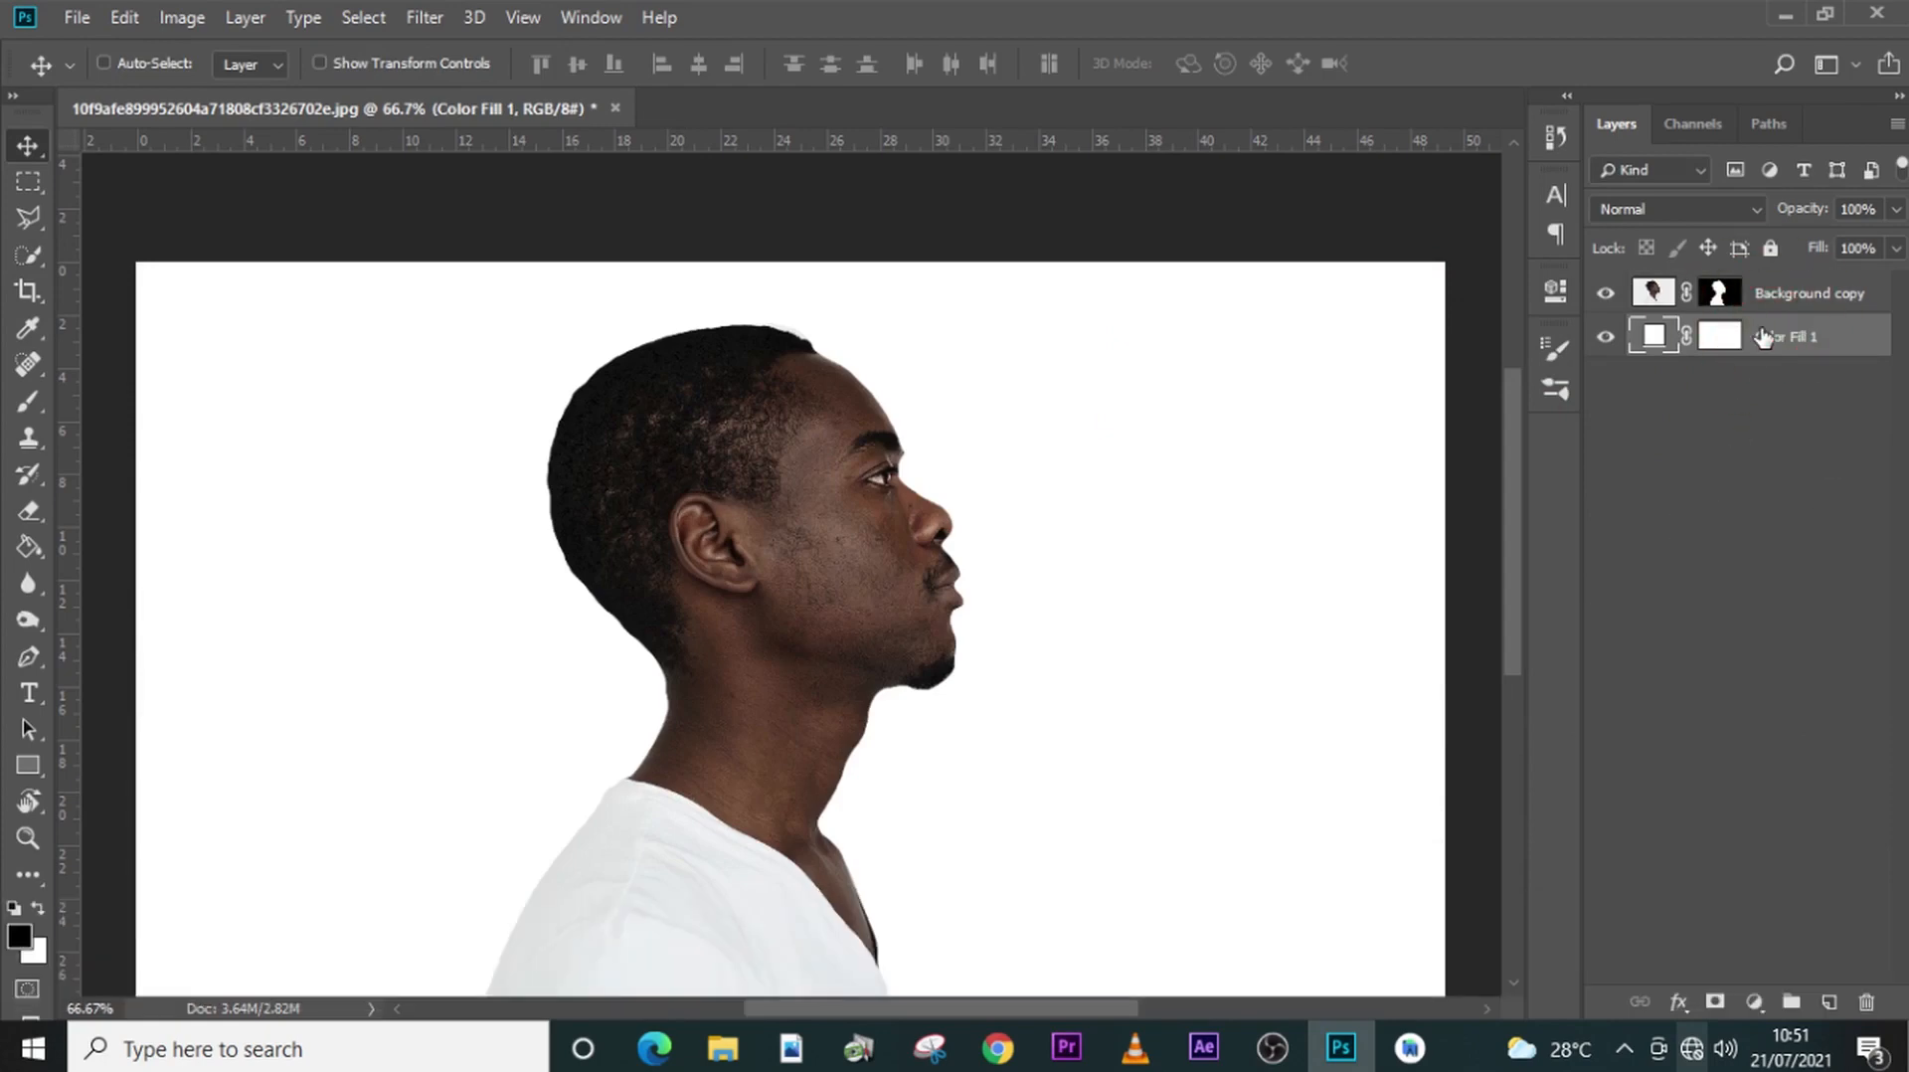
pyautogui.click(723, 1047)
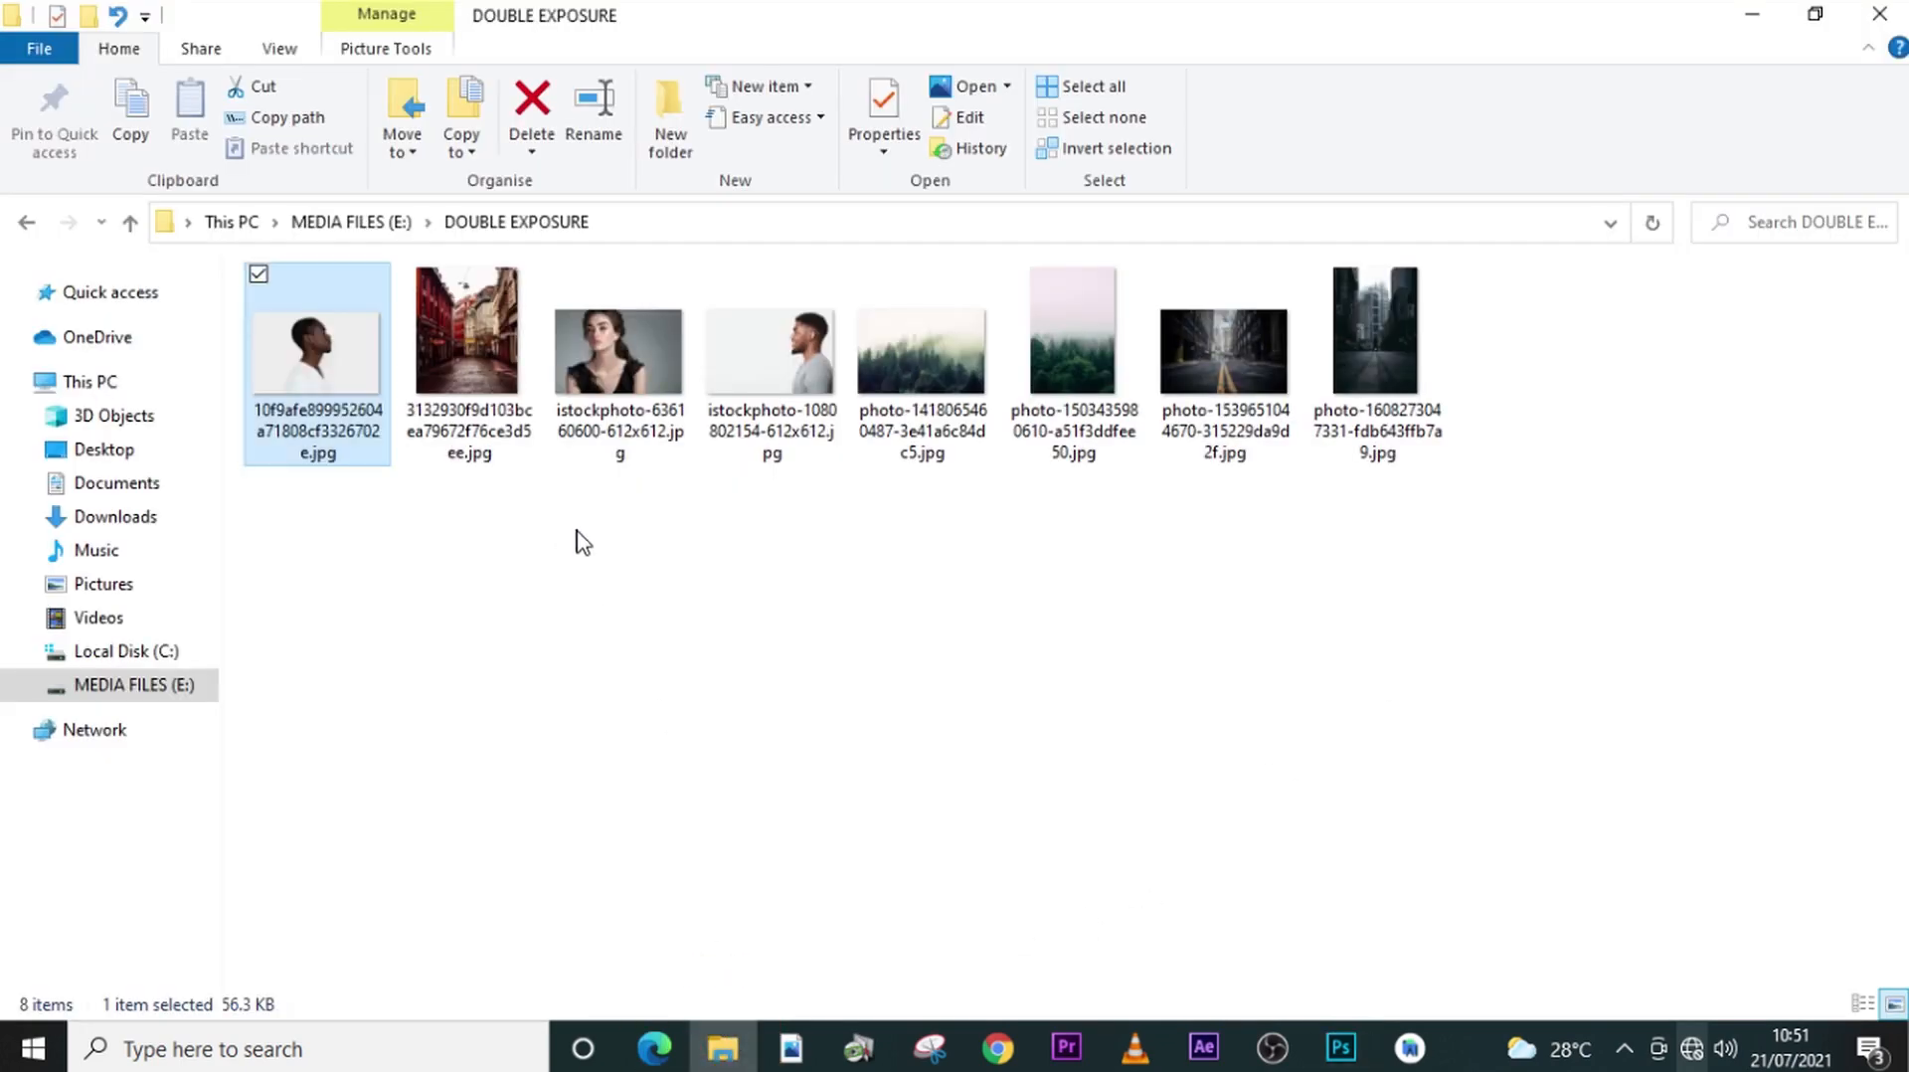
pyautogui.doubleClick(891, 370)
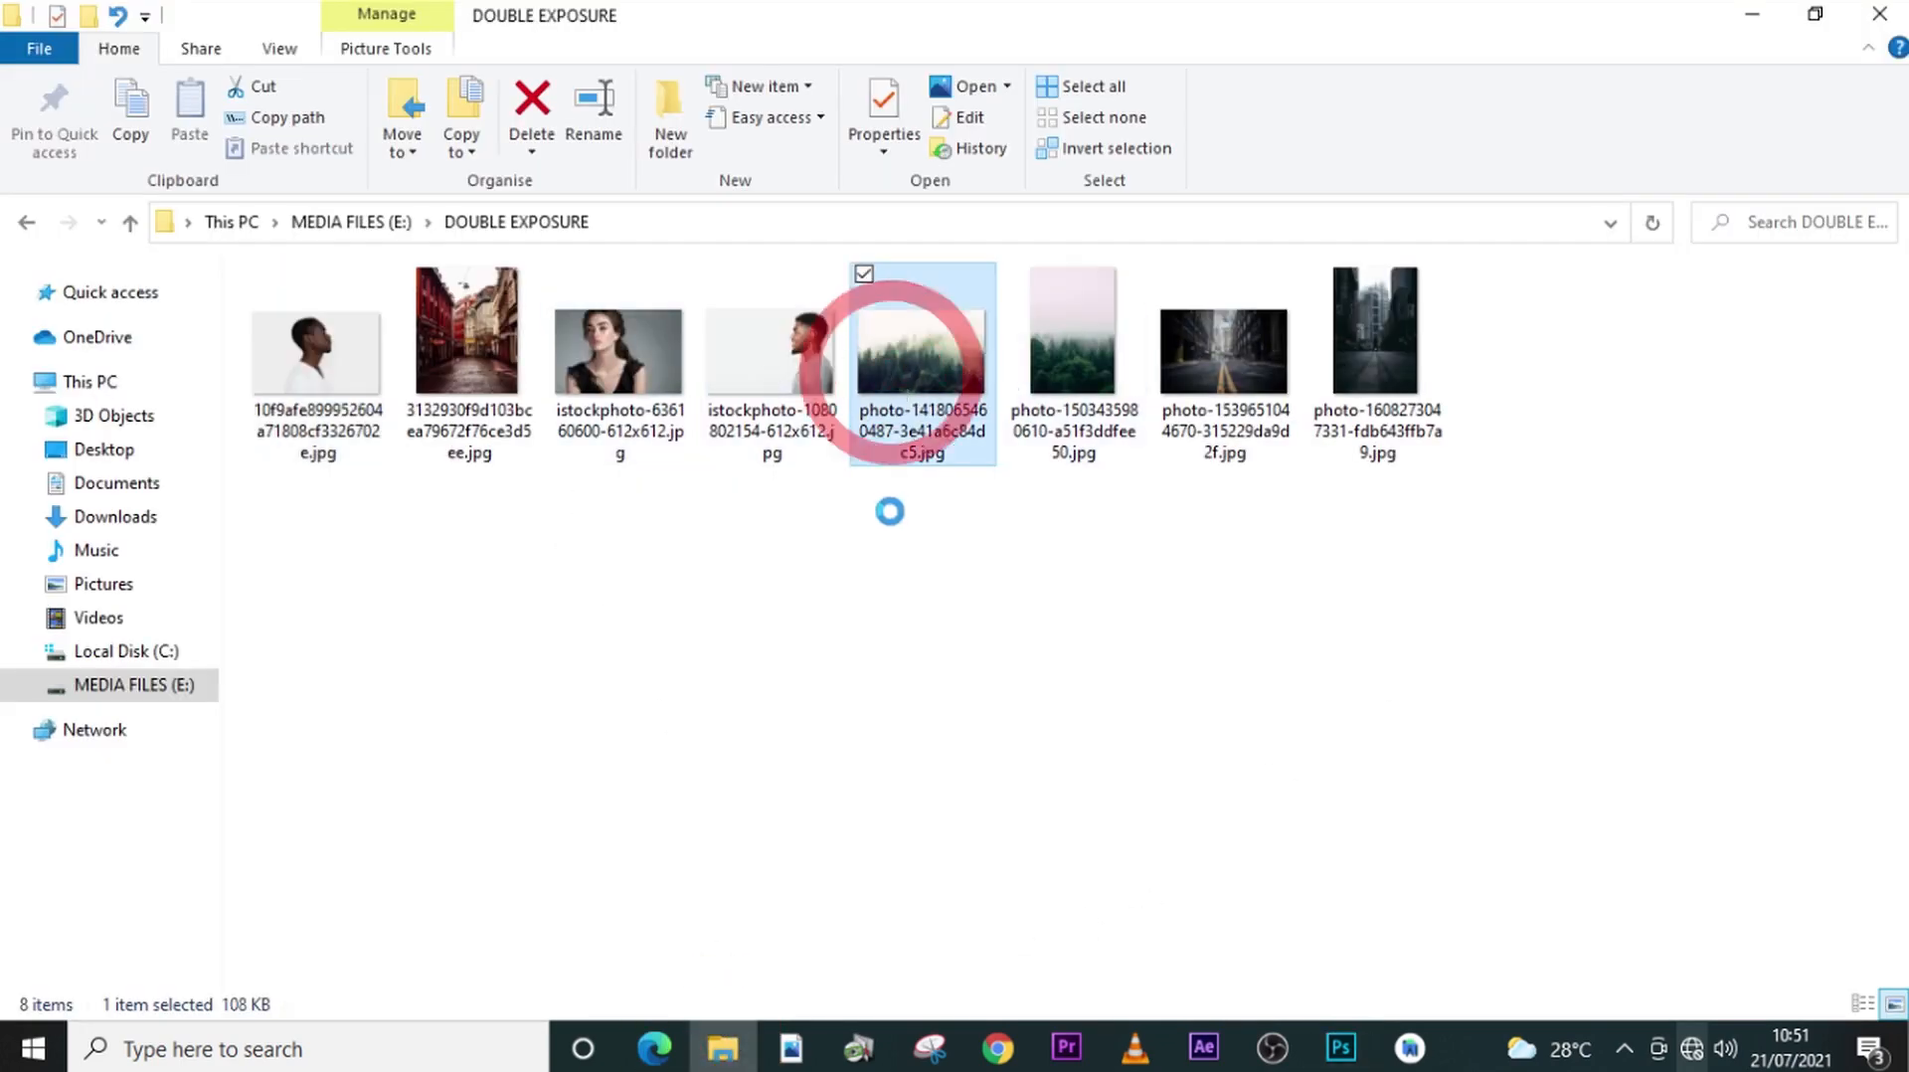
pyautogui.moveTo(892, 370); pyautogui.dragTo(1062, 684)
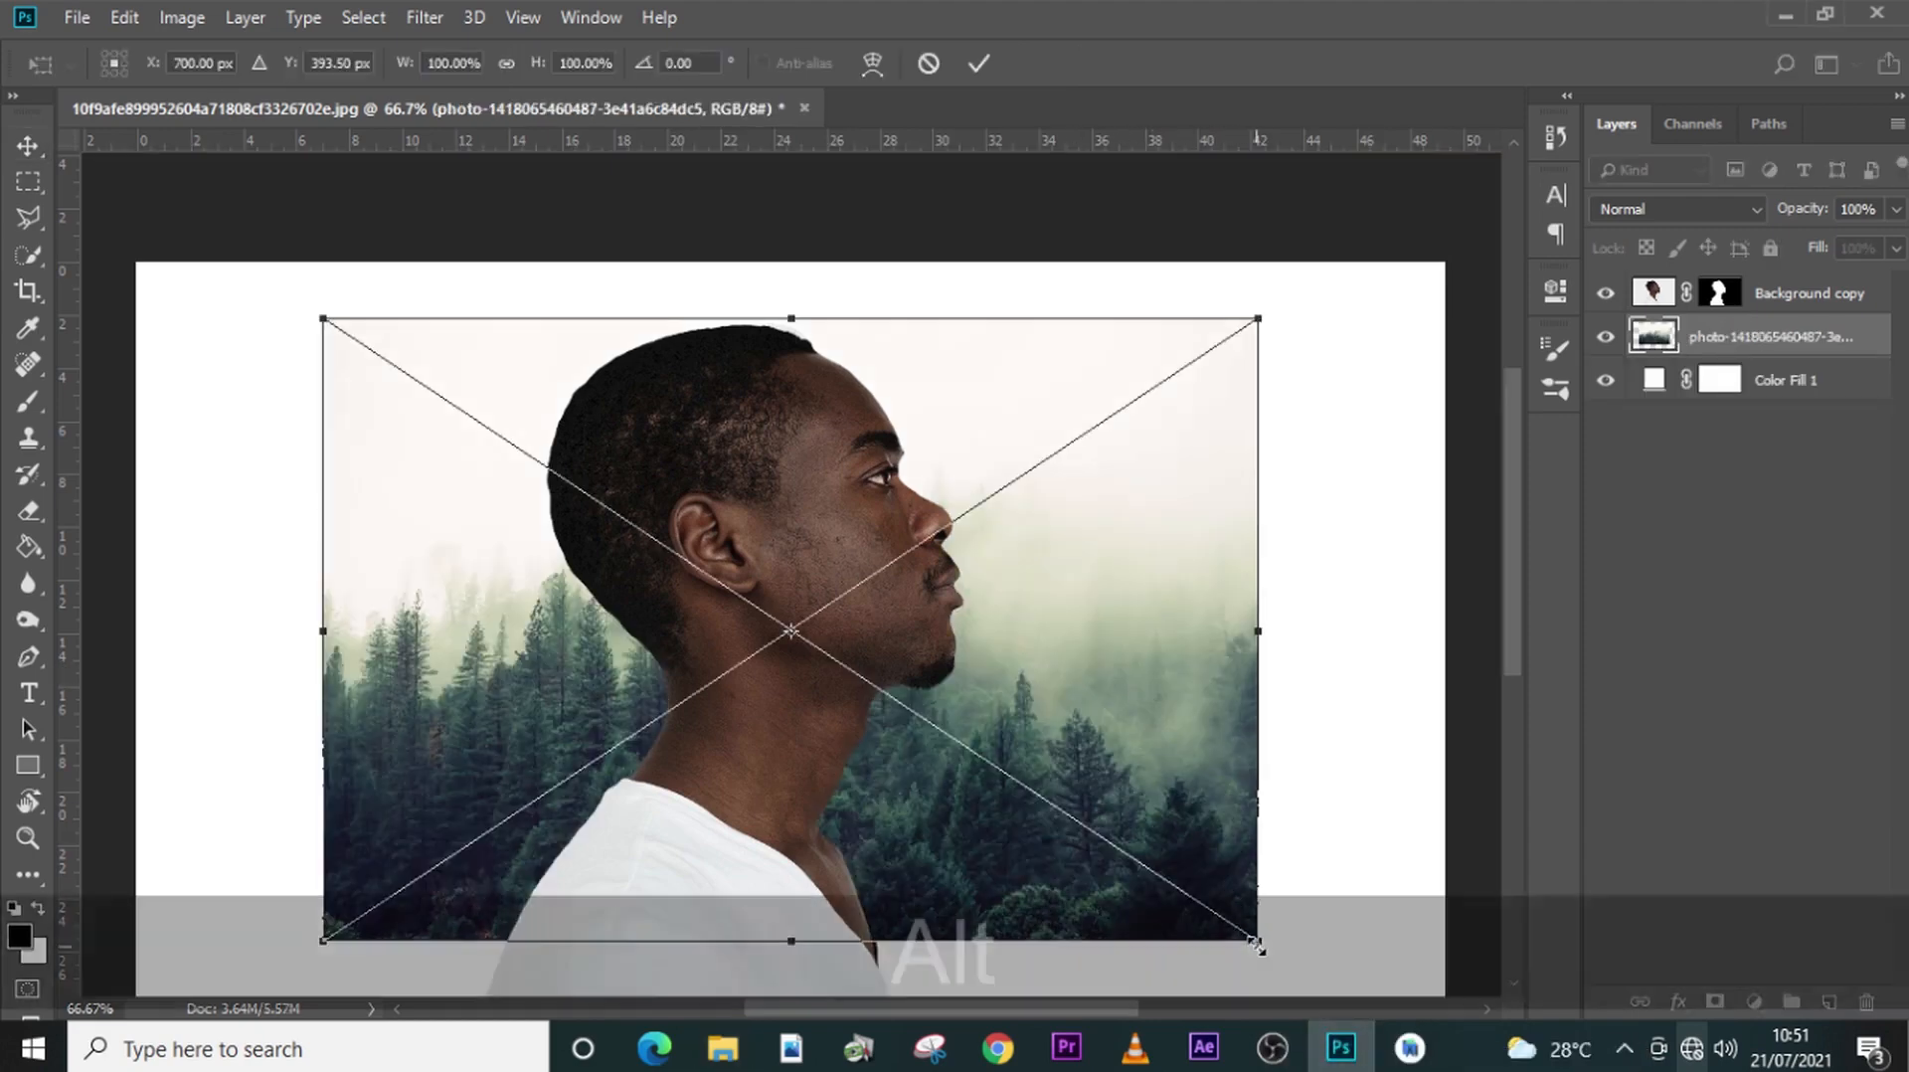
pyautogui.moveTo(1255, 944); pyautogui.dragTo(1306, 974)
pyautogui.hotkey('alt', 'shift', 'Return')
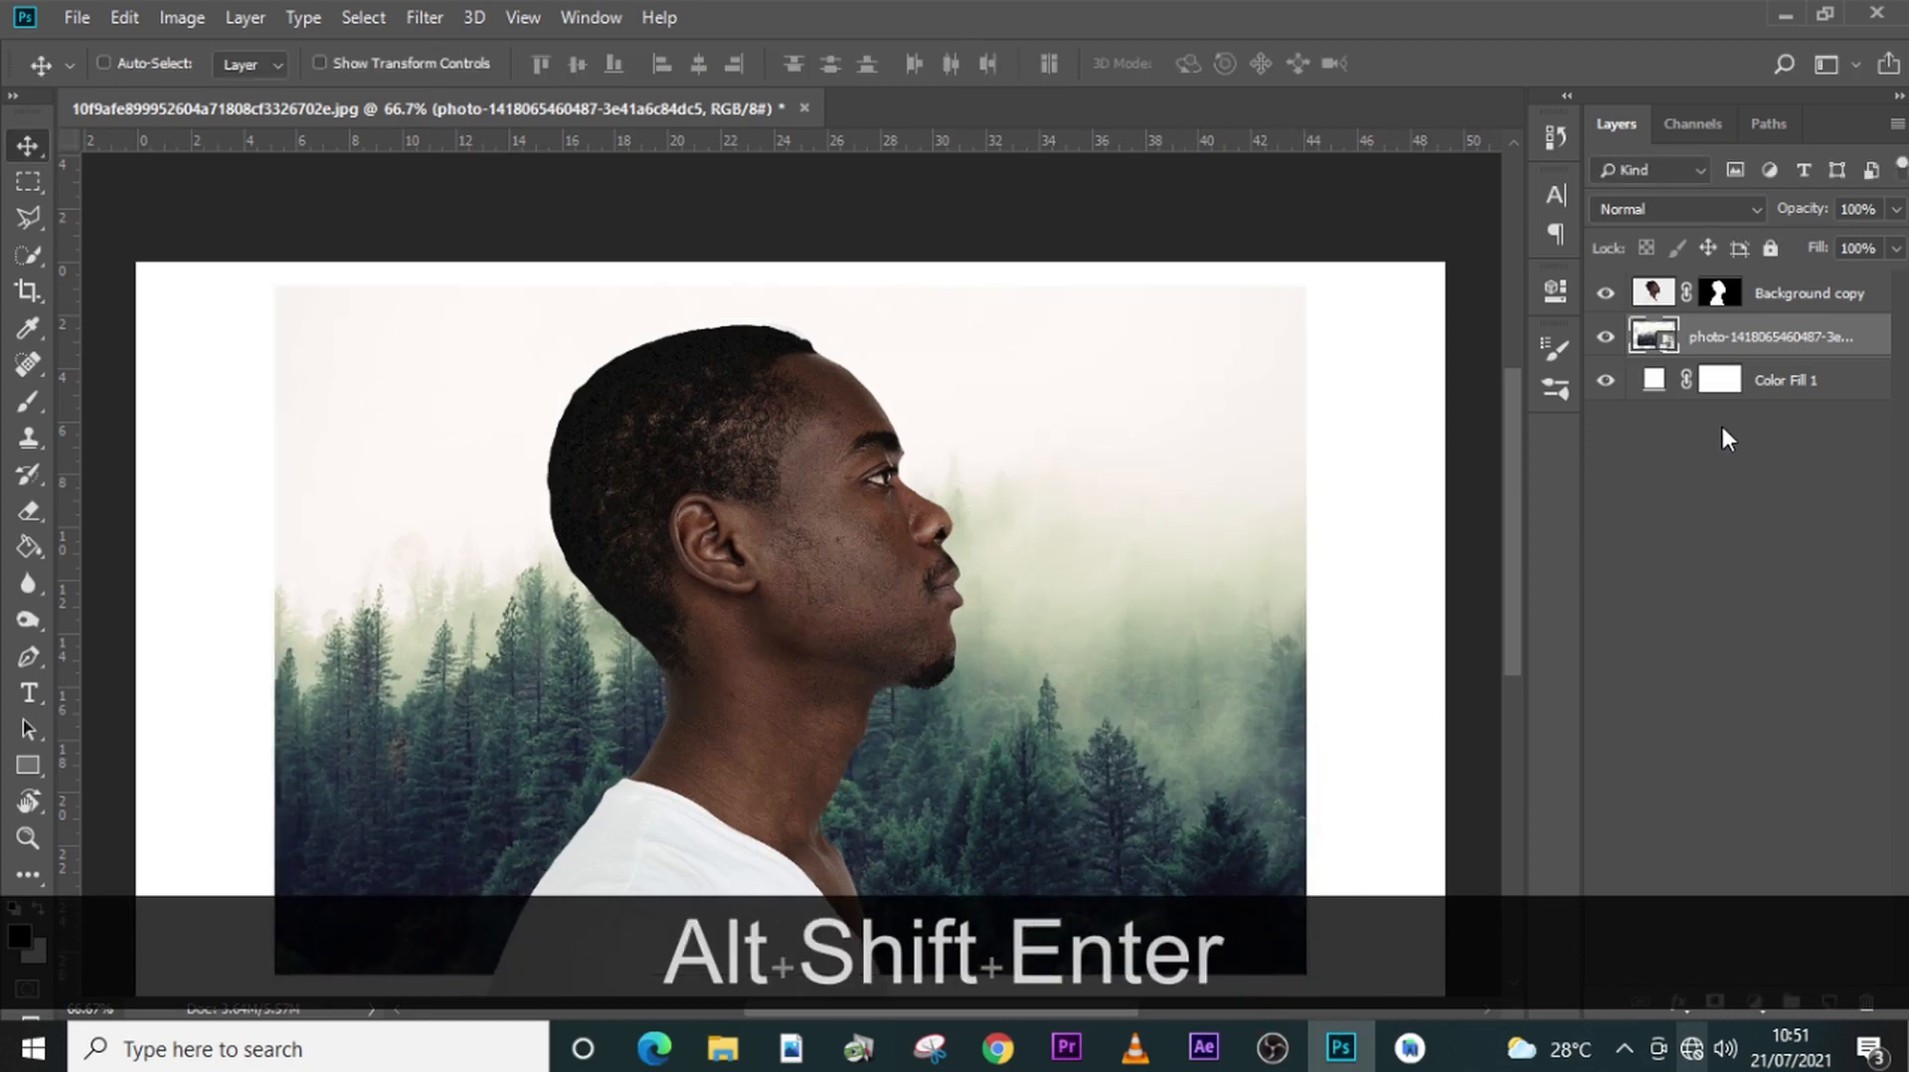
# - Put the forest photo layer above the man's cutout layer and lower its opacity to 47%
pyautogui.moveTo(1725, 343); pyautogui.dragTo(1735, 295)
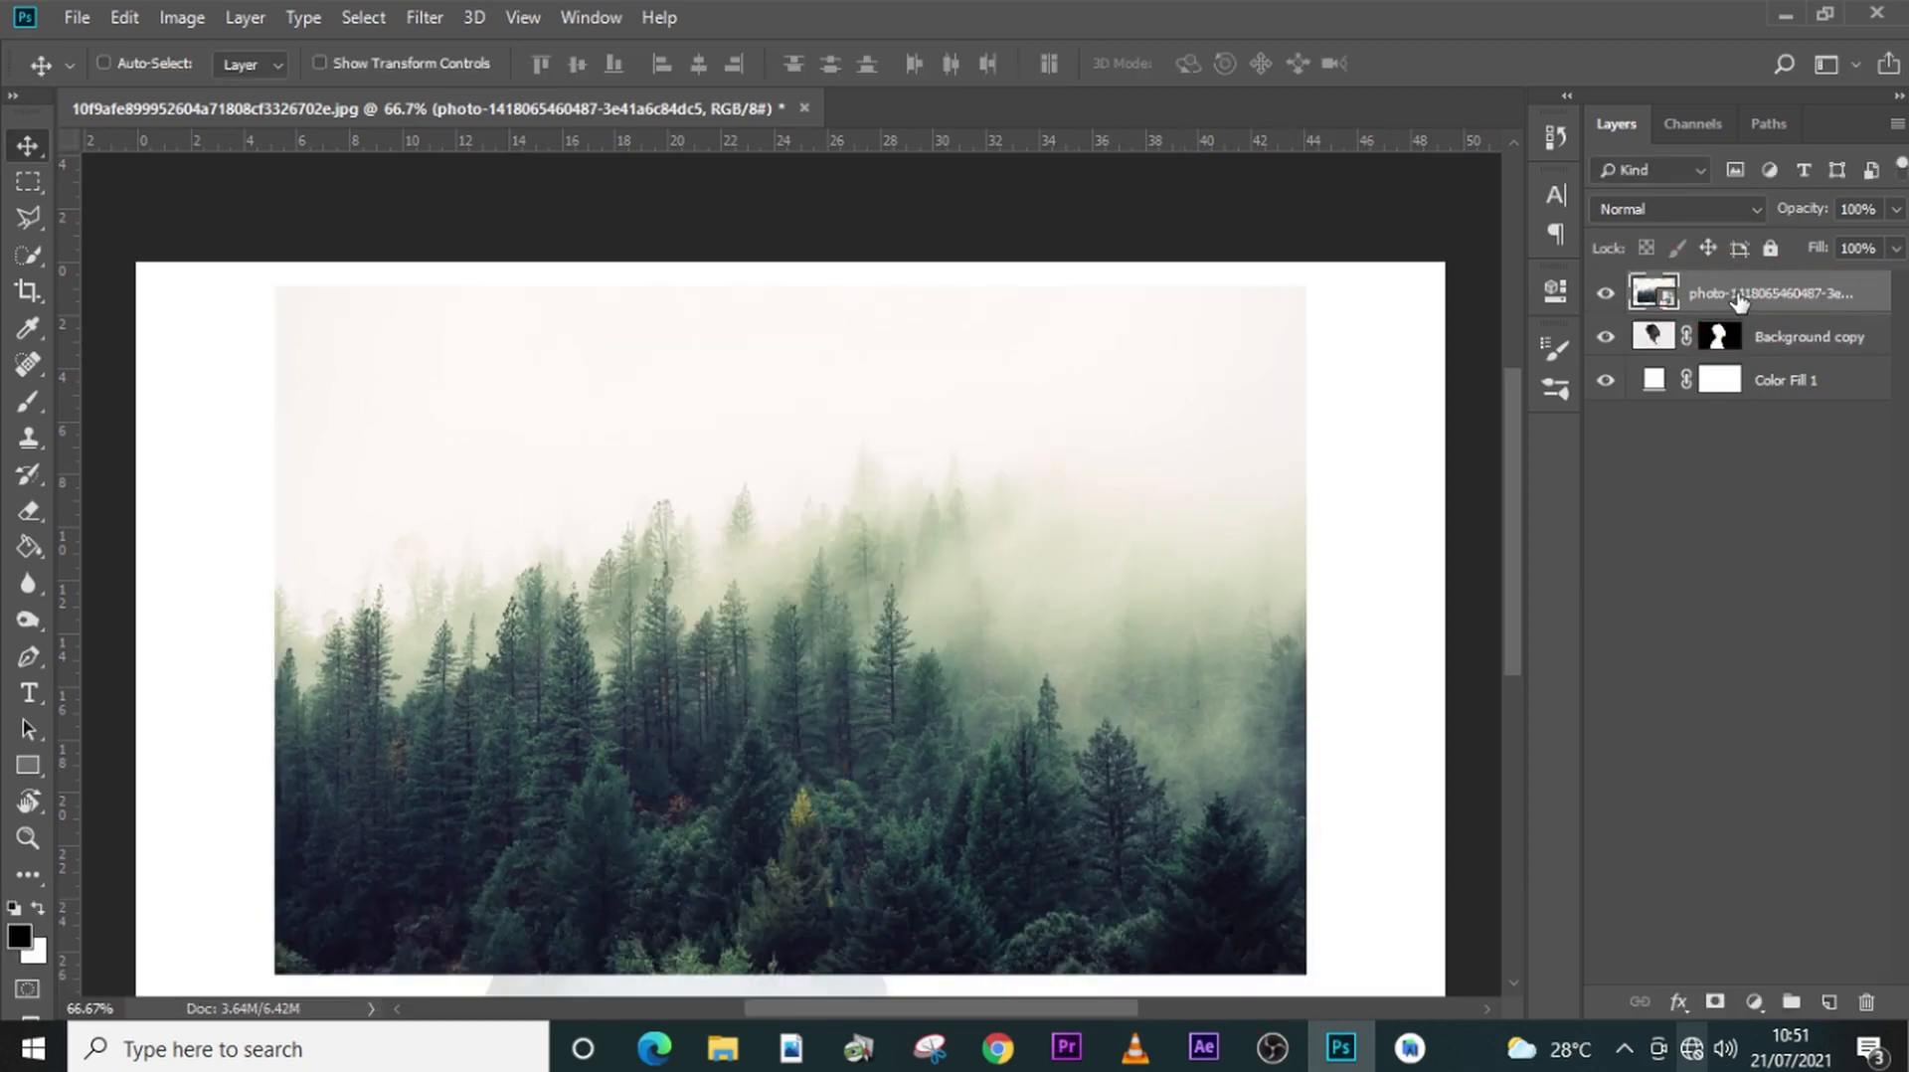
pyautogui.click(1895, 211)
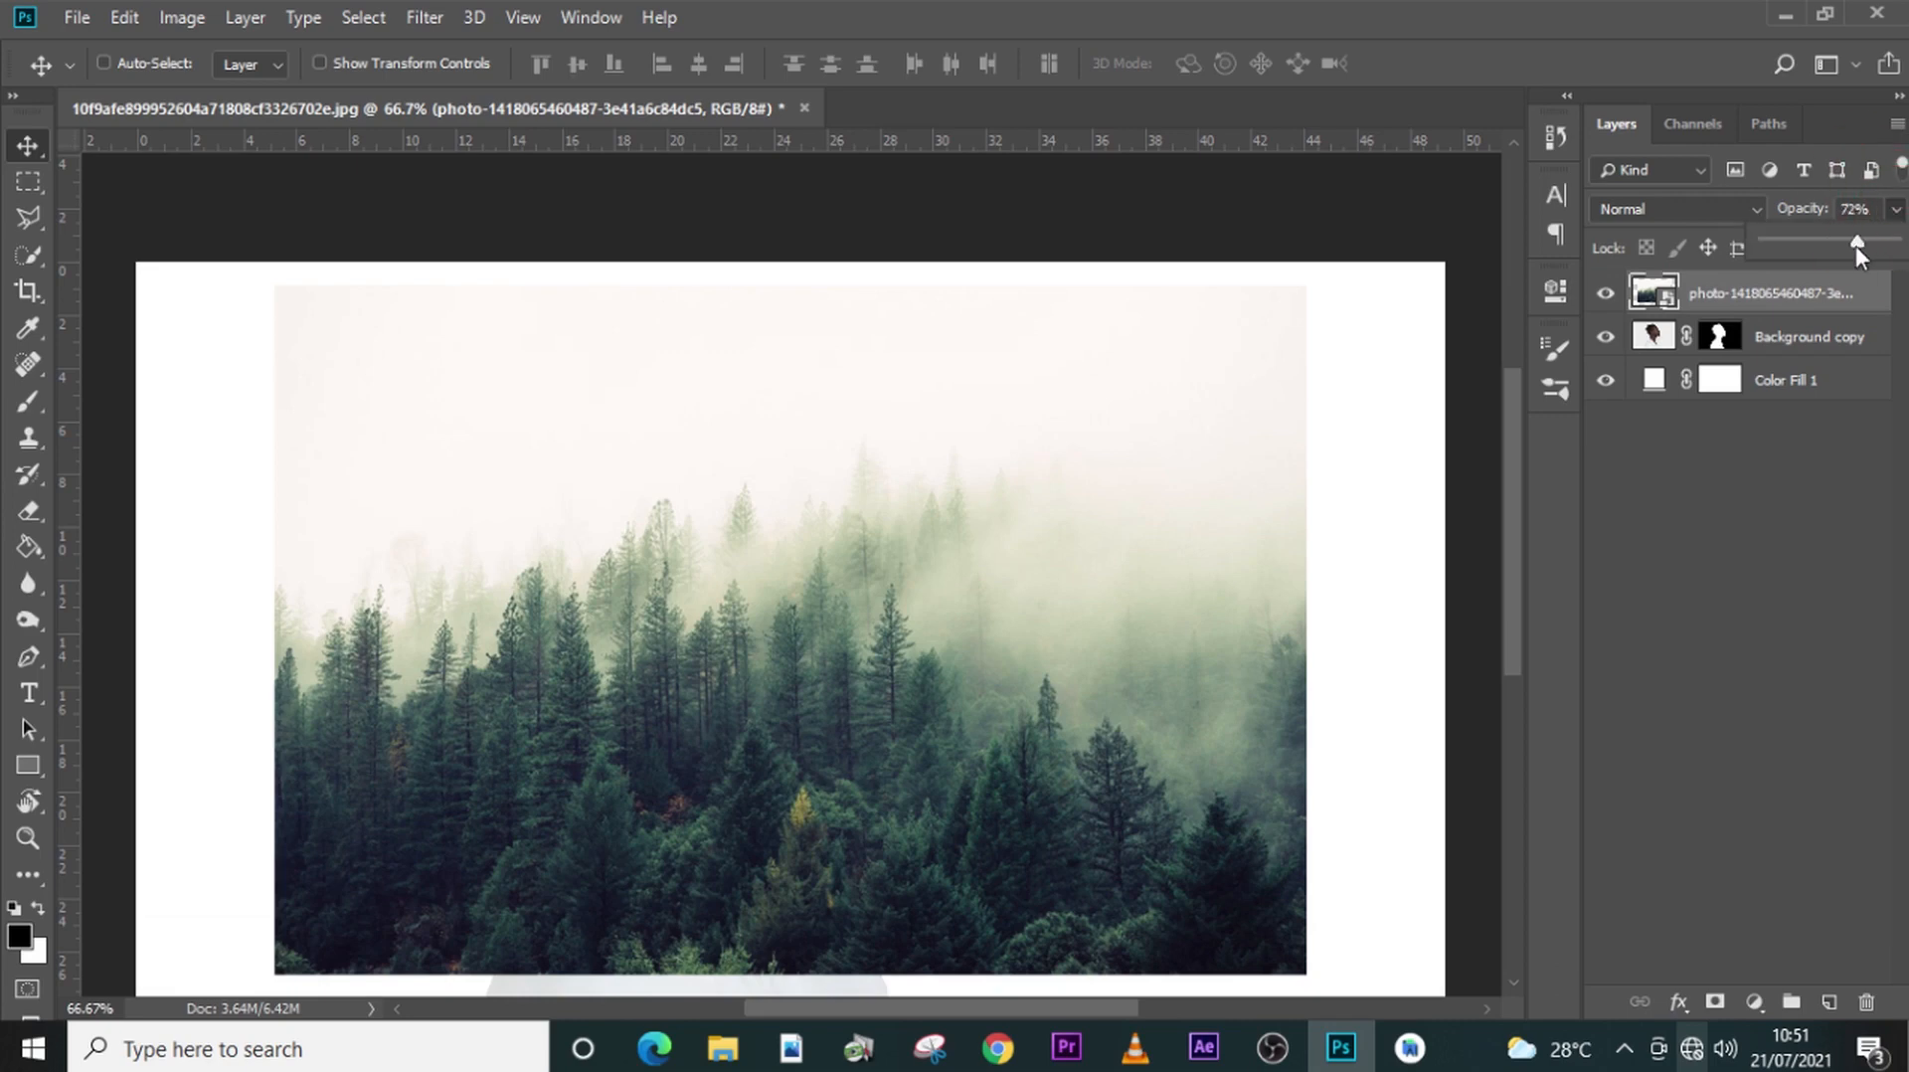
pyautogui.moveTo(1855, 247); pyautogui.dragTo(1824, 244)
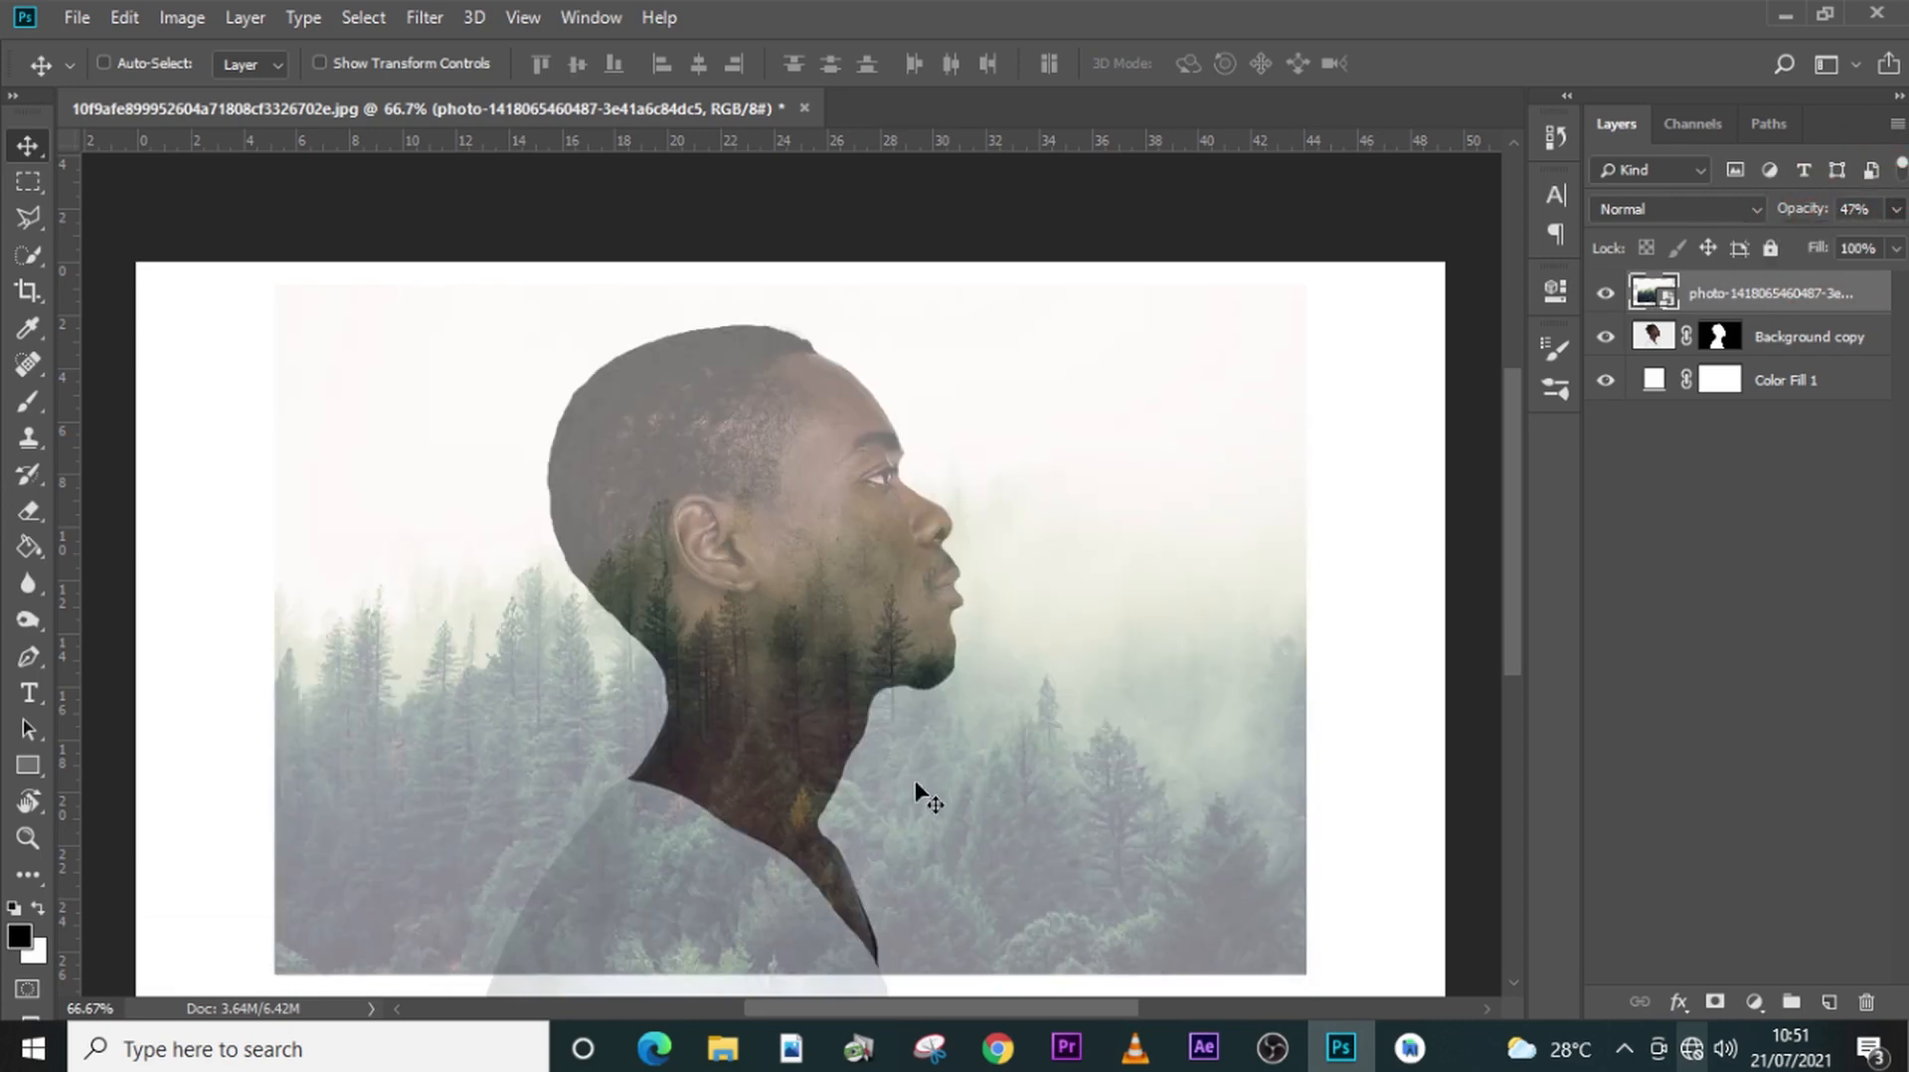
# - Move the forest photo up so the trees cover the man's head, and set its opacity to 51%
pyautogui.moveTo(915, 786); pyautogui.dragTo(915, 653)
pyautogui.click(1894, 210)
pyautogui.moveTo(1863, 243)
pyautogui.mouseDown()
pyautogui.moveTo(1882, 247)
pyautogui.moveTo(1829, 244)
pyautogui.mouseUp()
pyautogui.hotkey('ctrl', 'y')
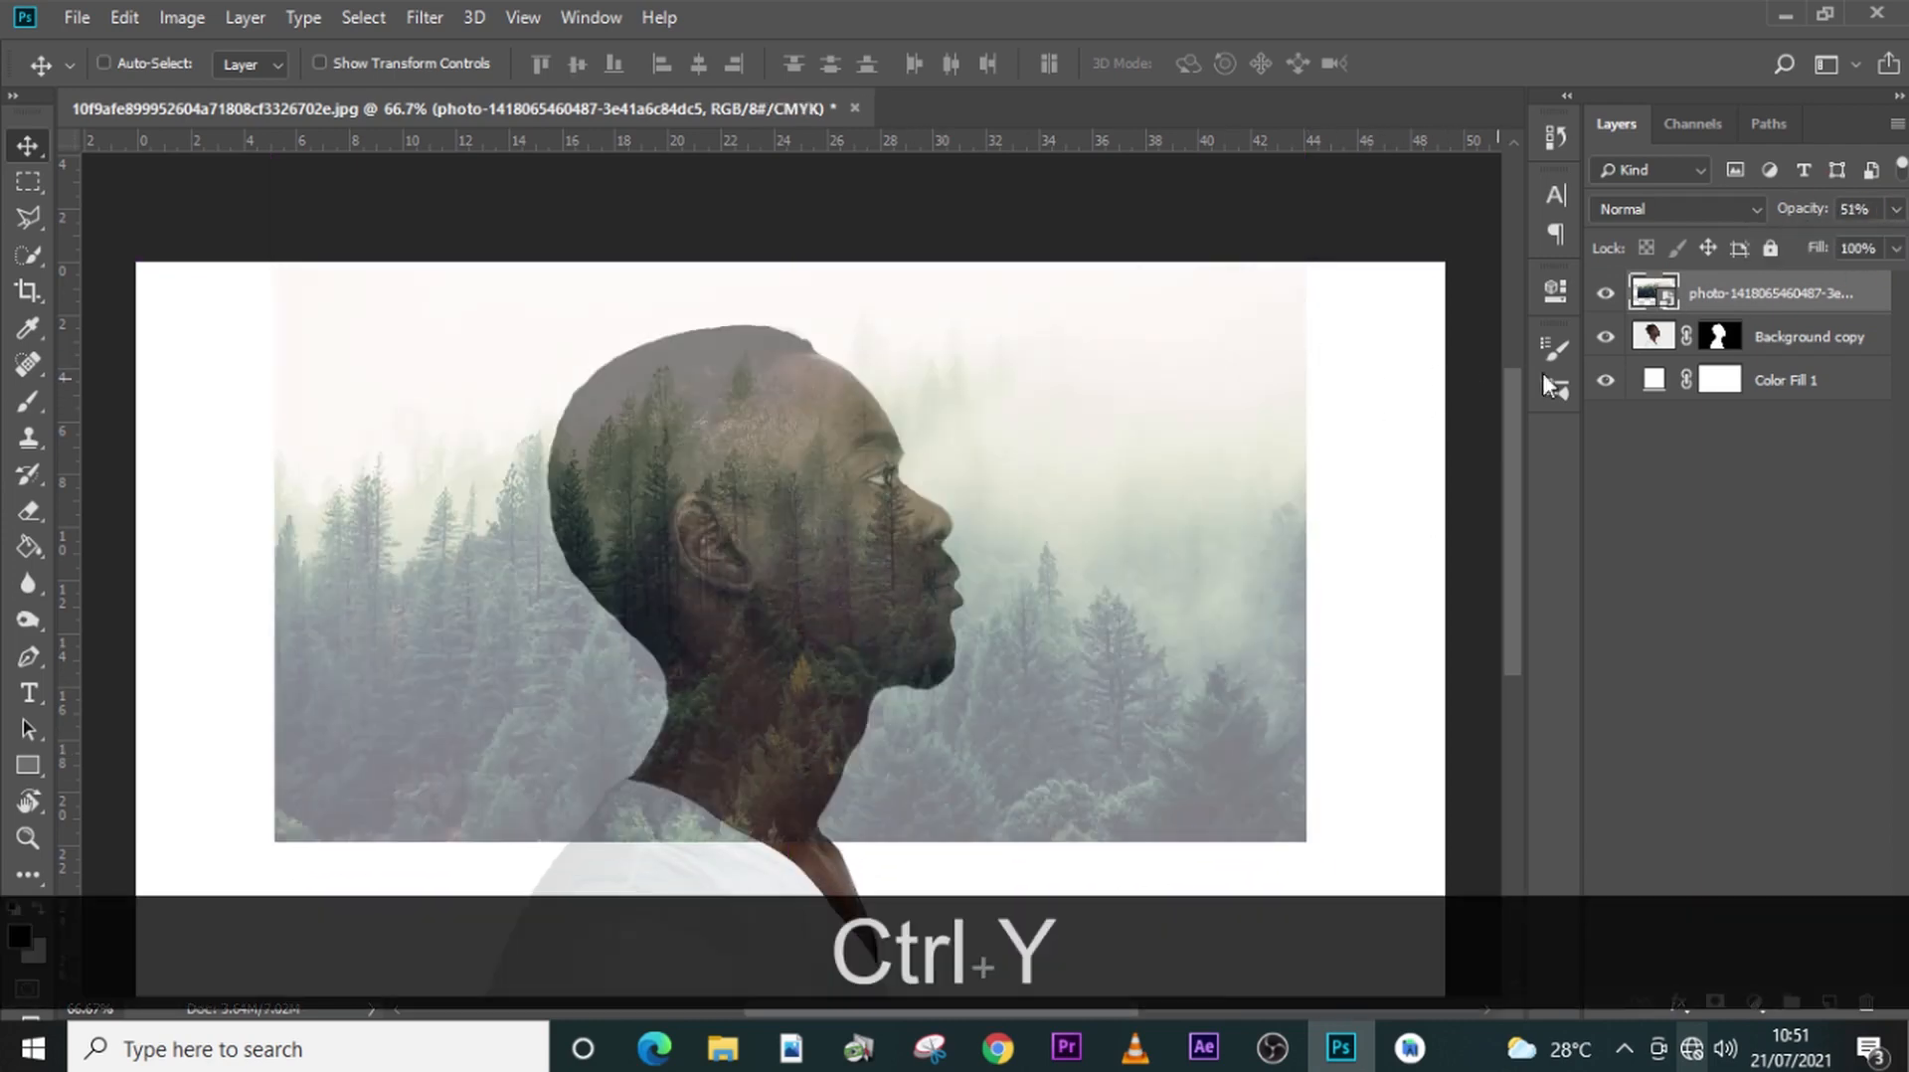
# - Rotate the forest photo to about -26.6° and scale it down to about 91%, keeping it over the man's head and neck
pyautogui.hotkey('ctrl', 't')
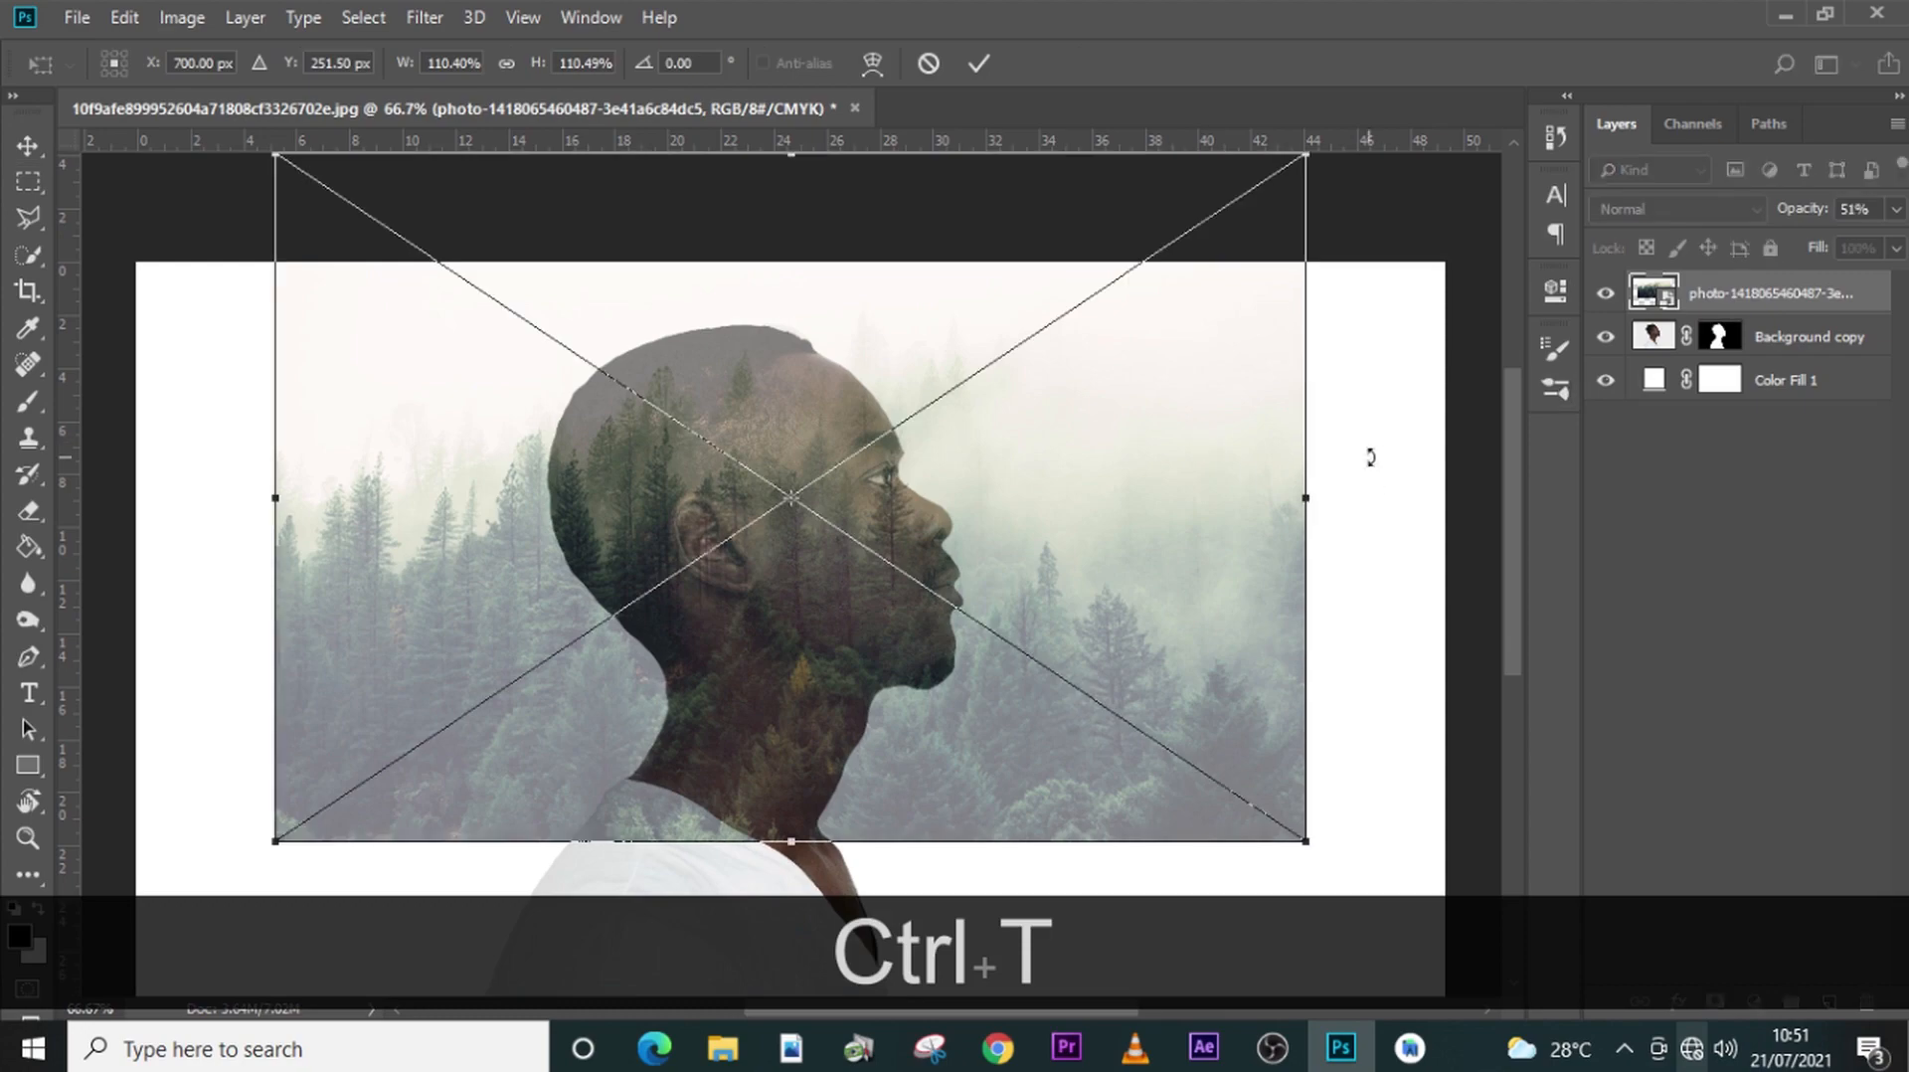
pyautogui.moveTo(1376, 453); pyautogui.dragTo(1406, 276)
pyautogui.moveTo(926, 604); pyautogui.dragTo(915, 602)
pyautogui.moveTo(1270, 882); pyautogui.dragTo(1334, 782)
pyautogui.moveTo(1022, 557)
pyautogui.mouseDown()
pyautogui.moveTo(994, 535)
pyautogui.moveTo(994, 557)
pyautogui.mouseUp()
pyautogui.moveTo(1367, 571); pyautogui.dragTo(1260, 557)
pyautogui.press('Return')
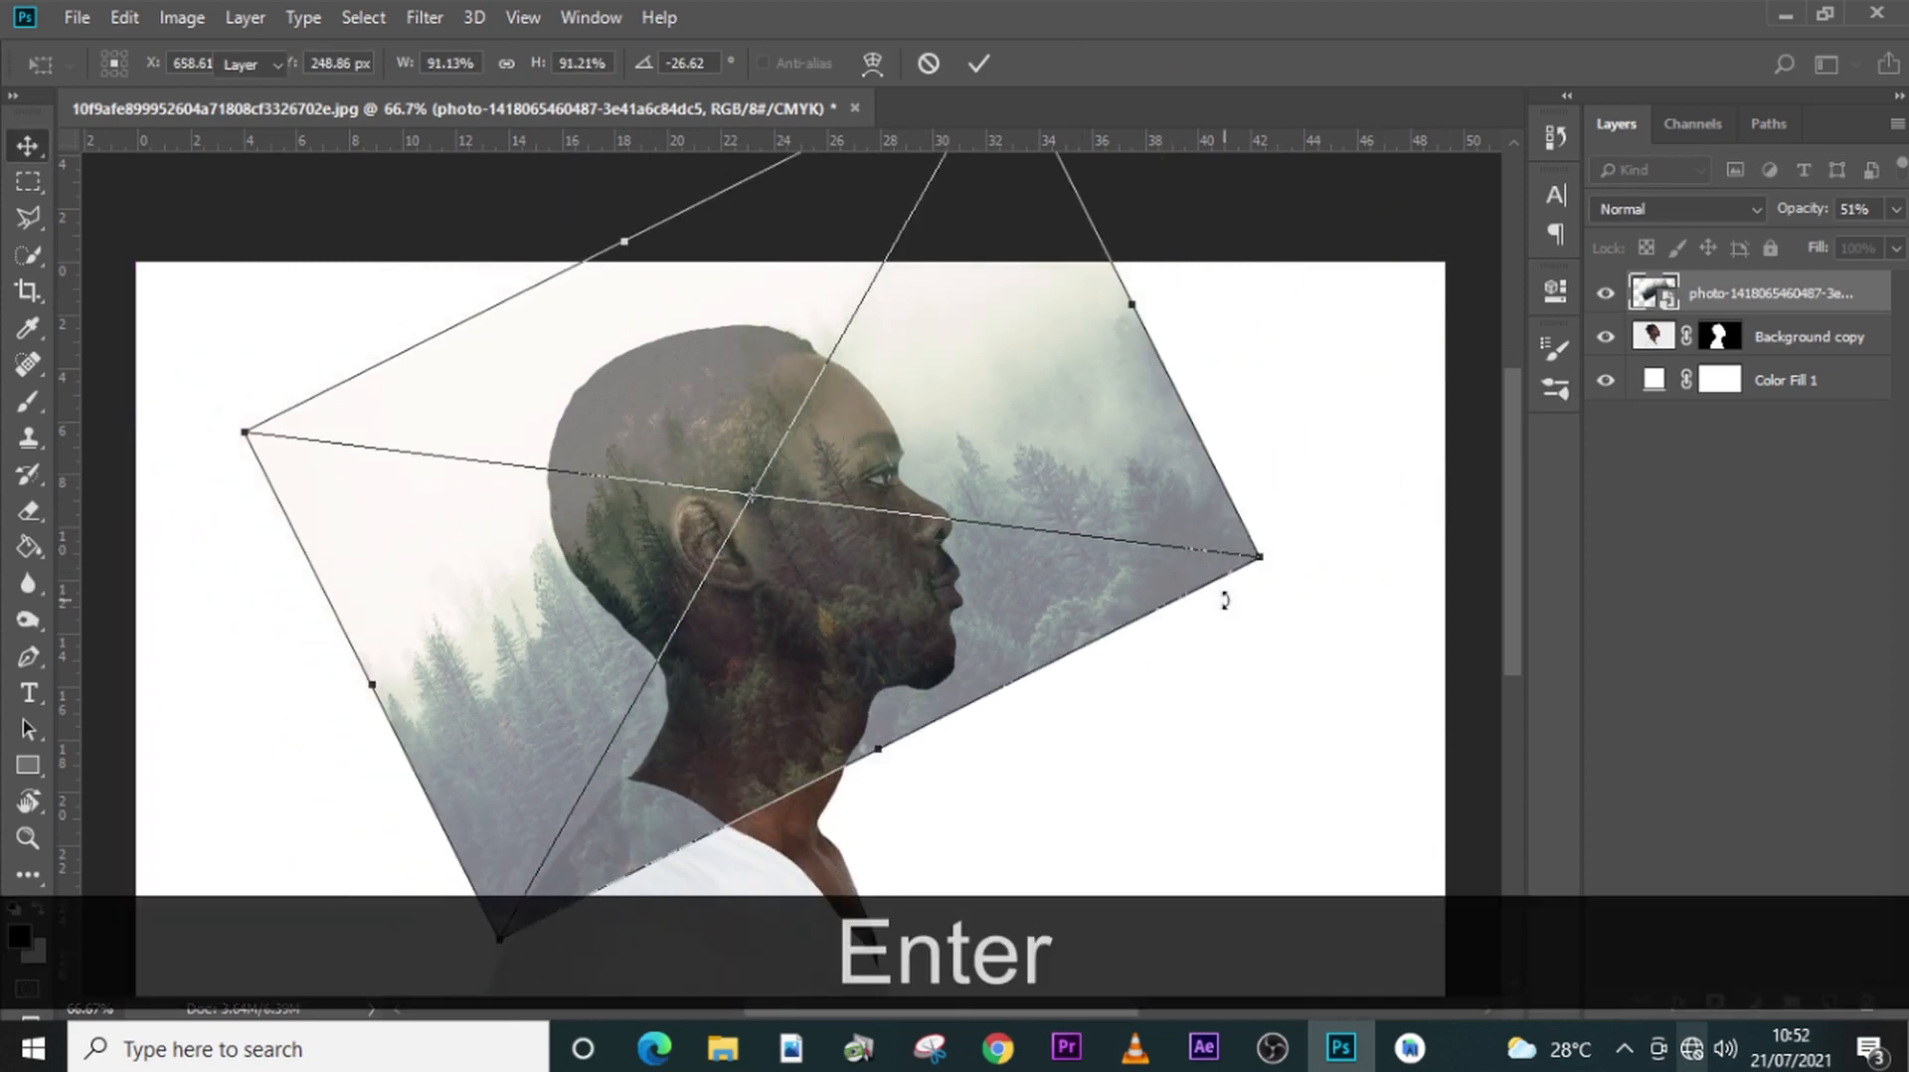
# - Add a white layer mask to the forest photo layer and clip the layer to the man's cutout
pyautogui.click(1774, 289)
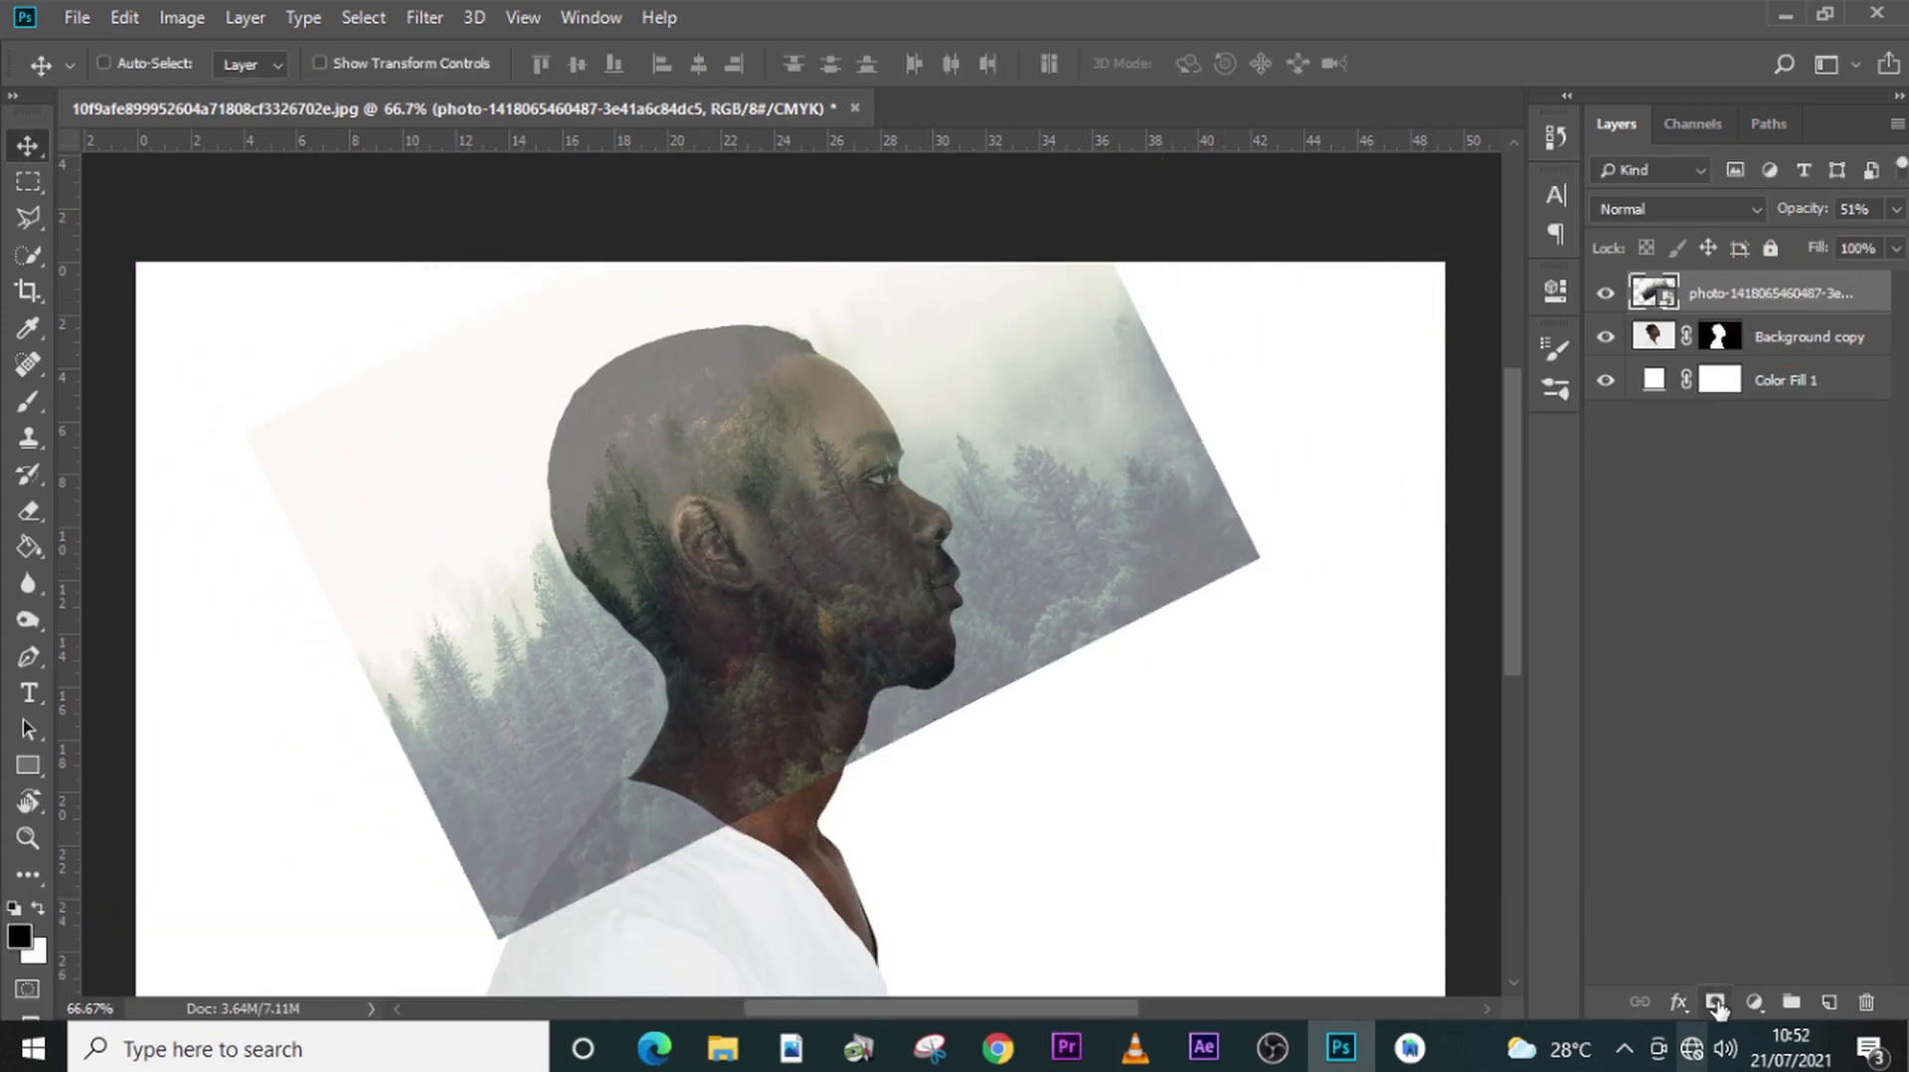
pyautogui.click(1715, 999)
pyautogui.rightClick(1783, 292)
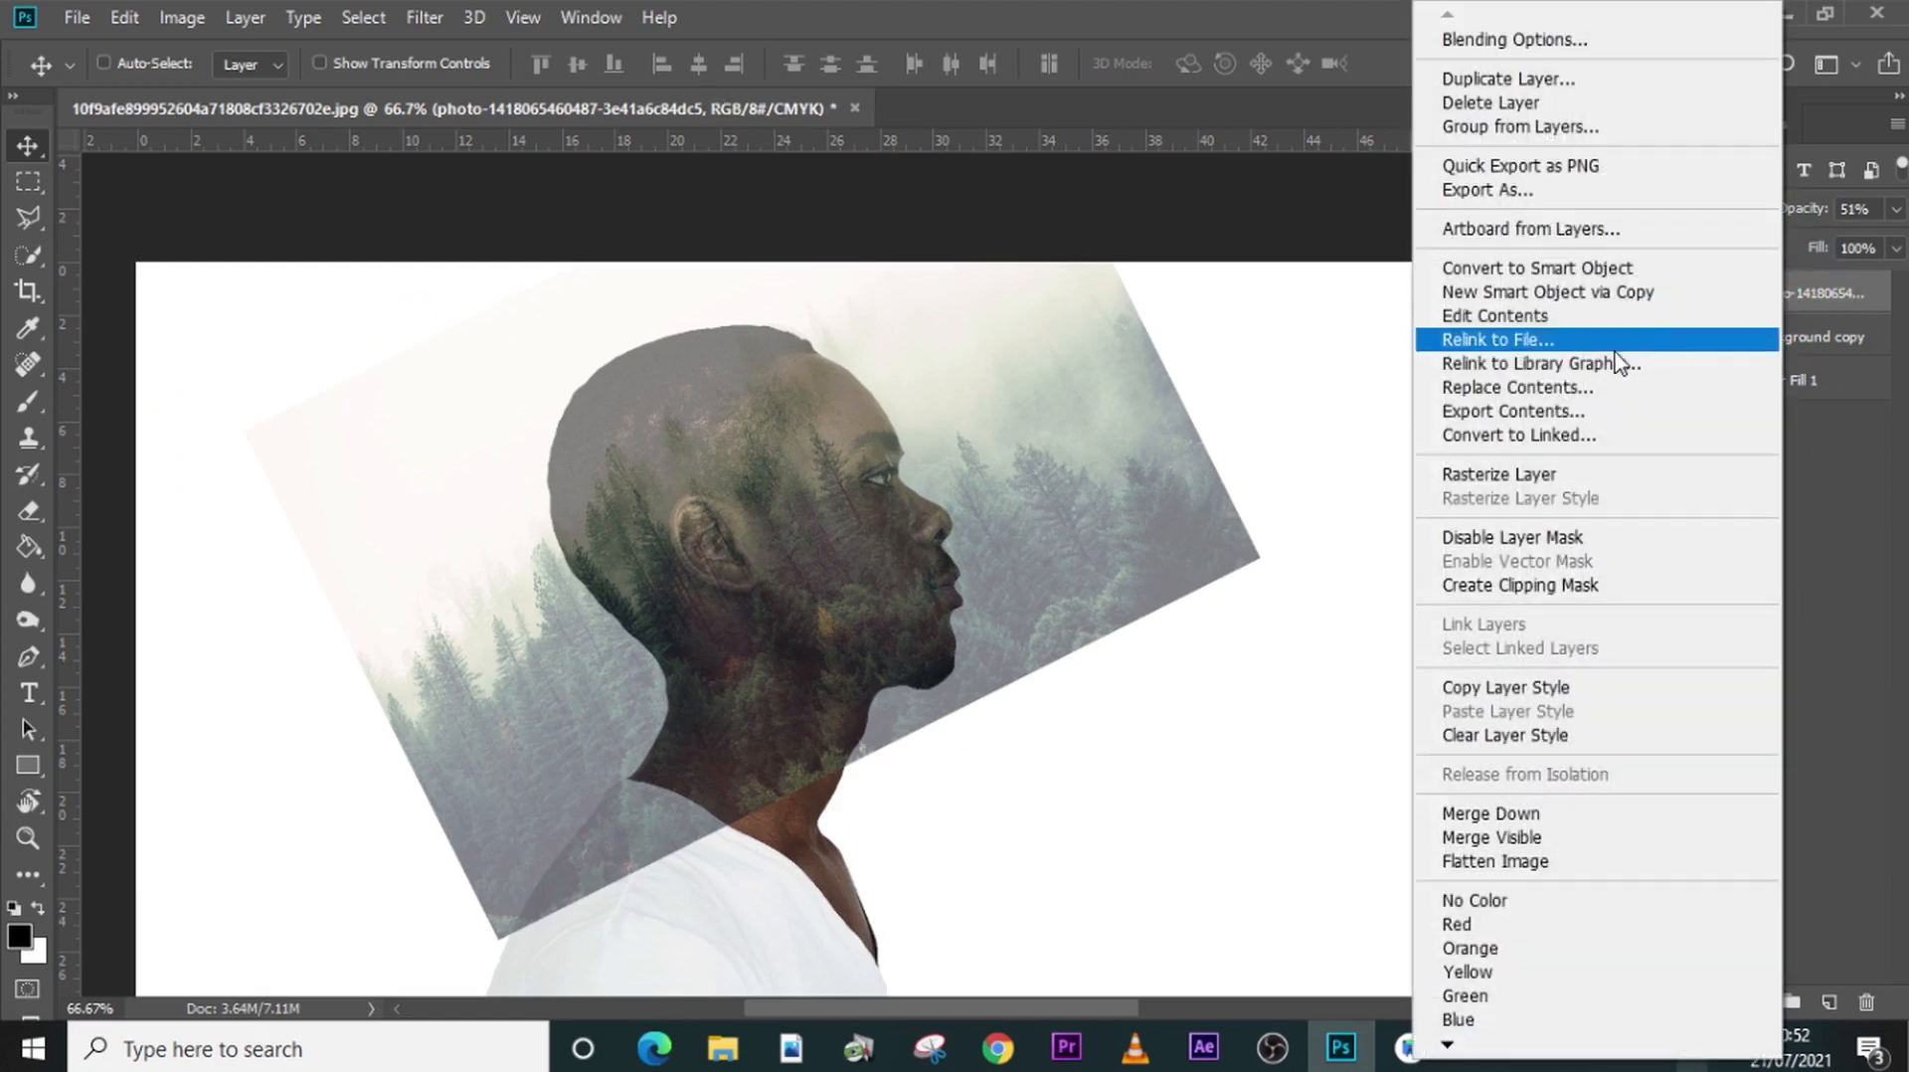
pyautogui.click(1531, 587)
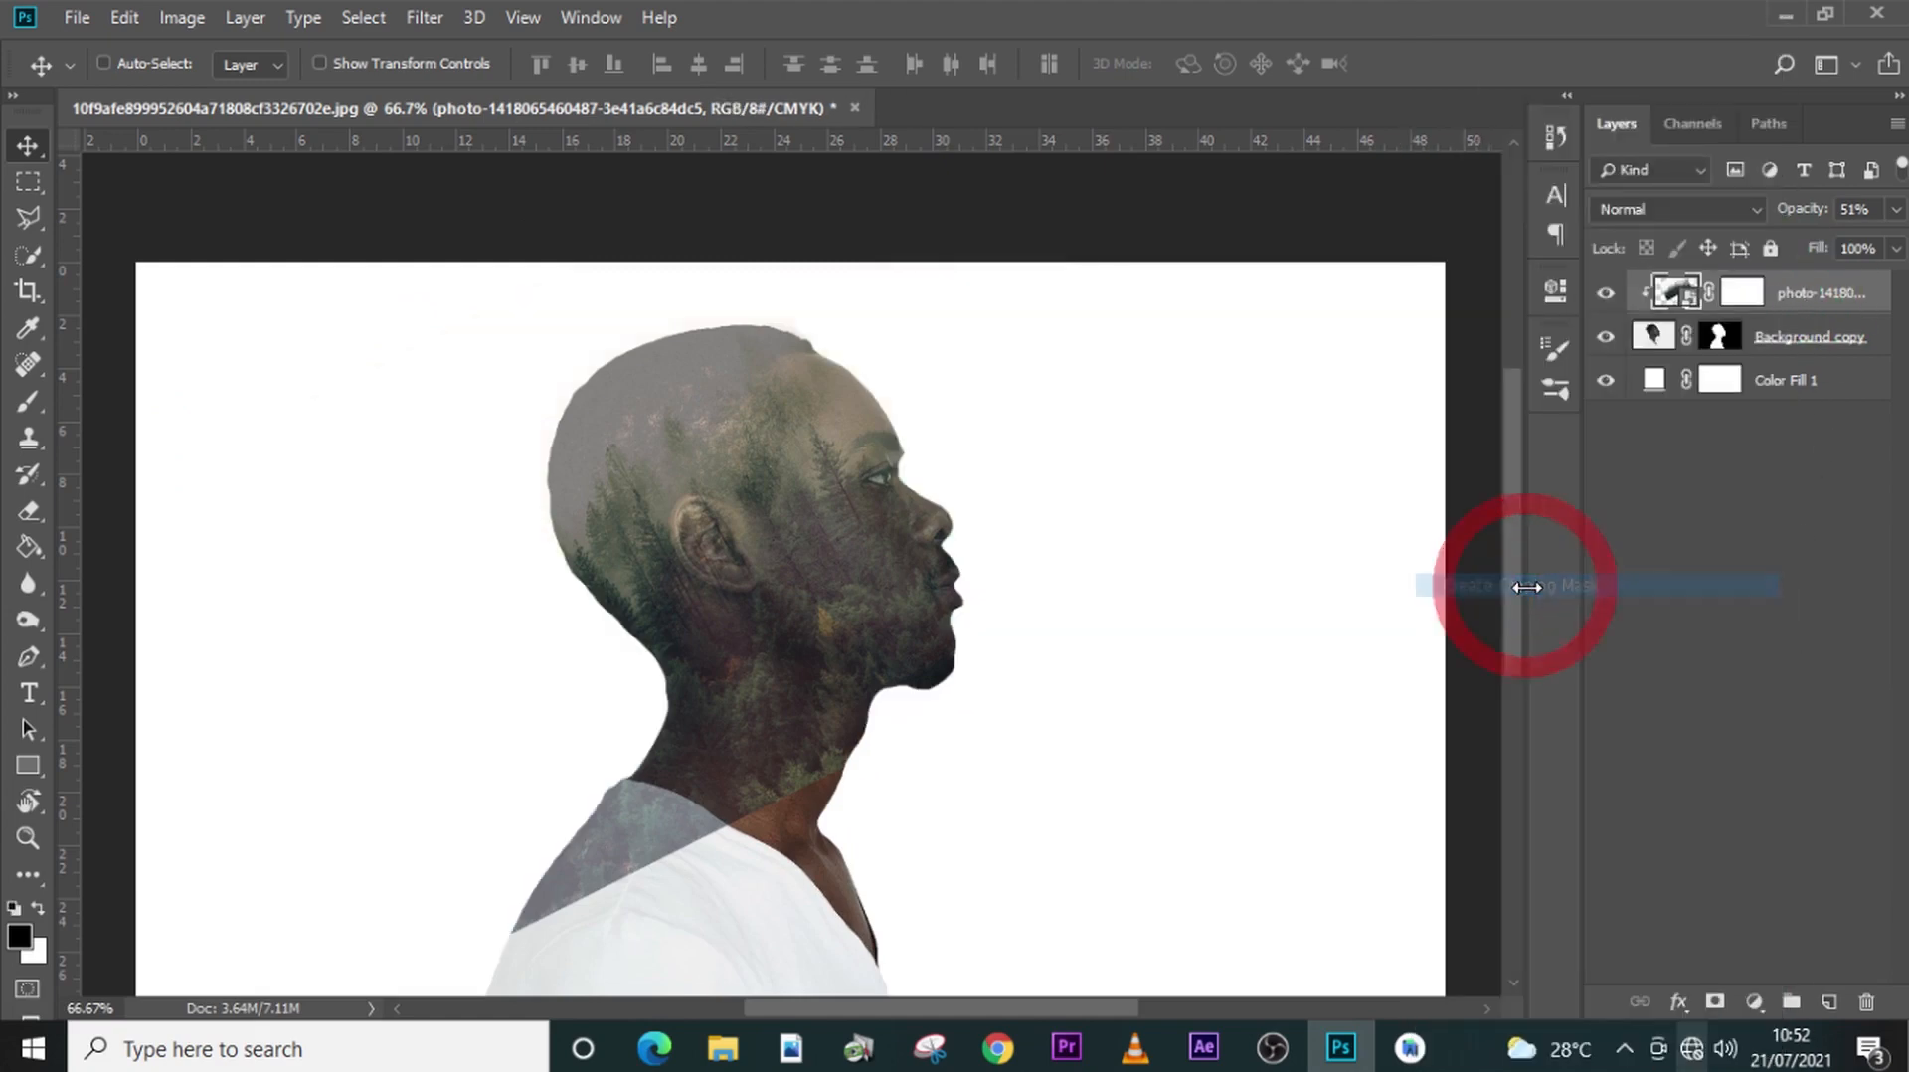
# - Raise the clipped forest photo layer's opacity to 100%
pyautogui.click(1897, 210)
pyautogui.moveTo(1835, 238); pyautogui.dragTo(1894, 241)
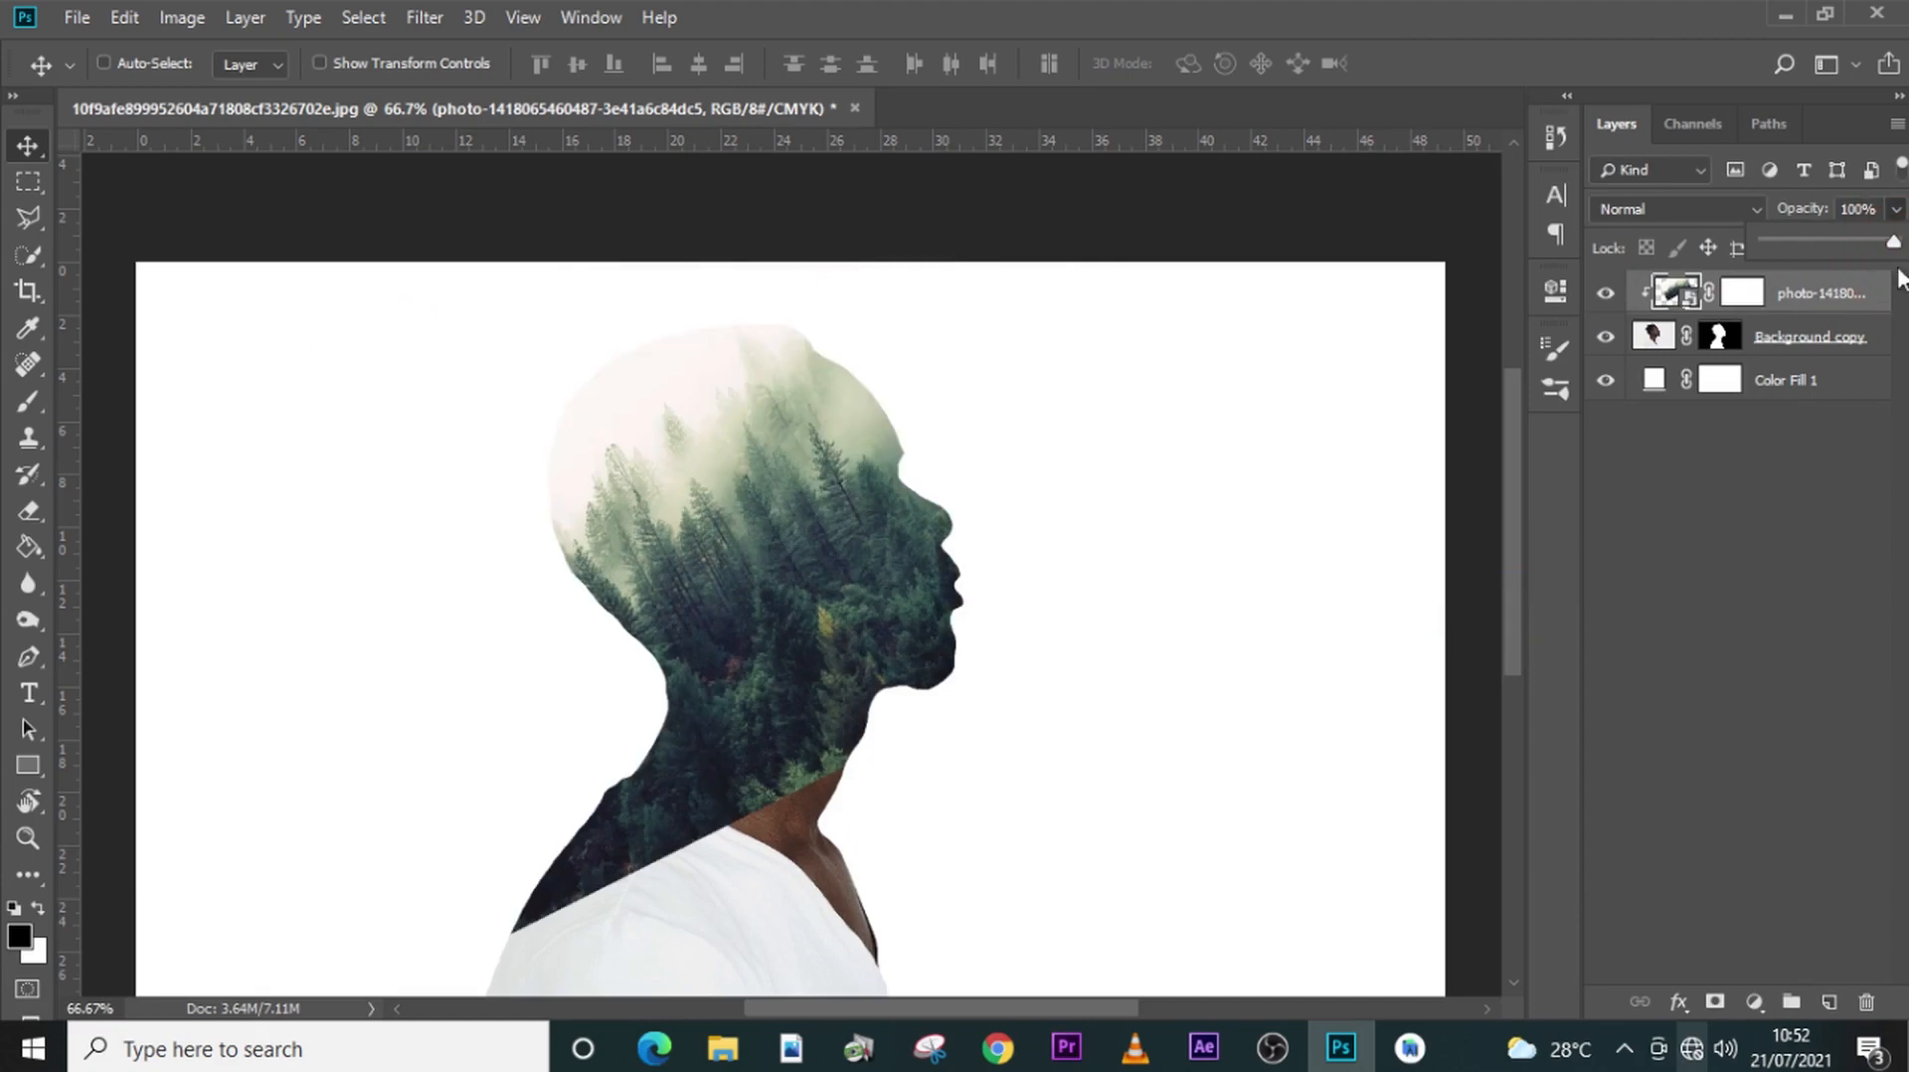
pyautogui.click(1818, 310)
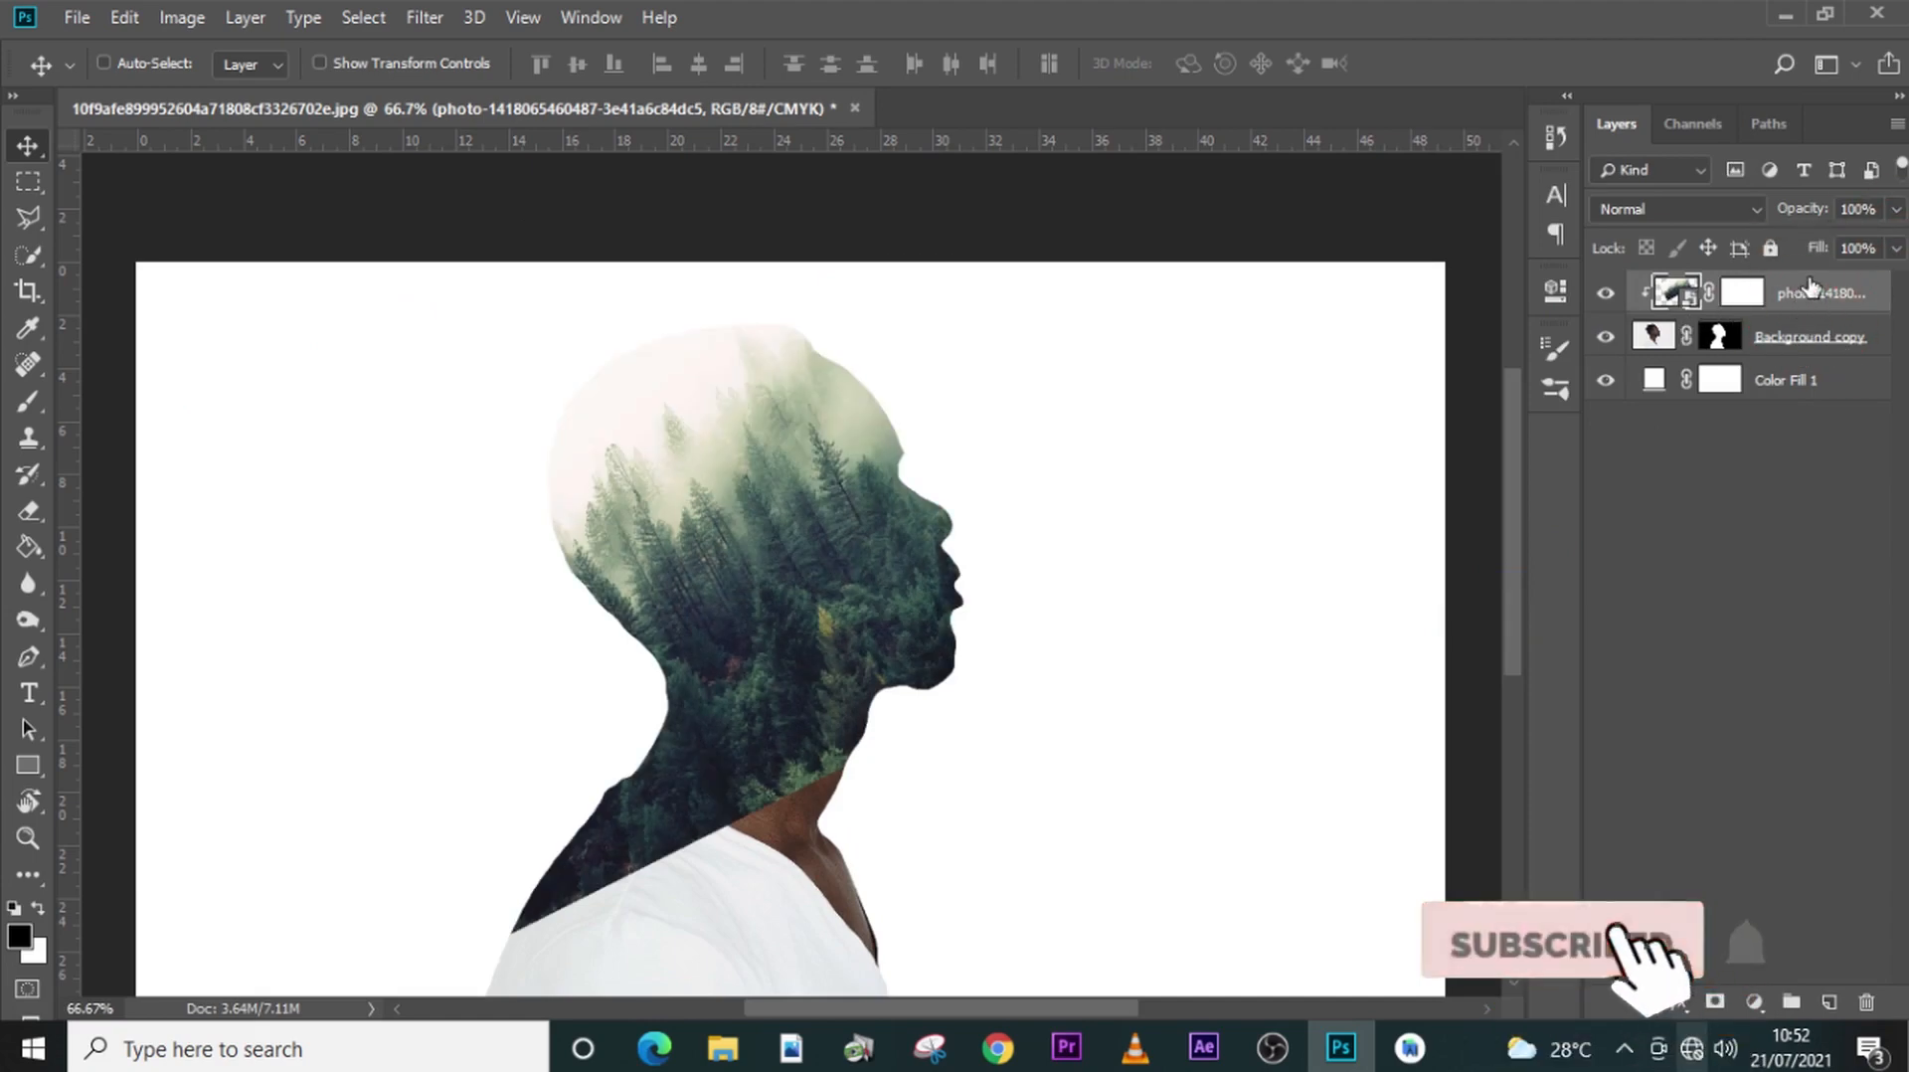
# - Duplicate the forest photo layer as an unclipped copy and flip the copy both vertically and horizontally
pyautogui.hotkey('ctrl', 'j')
pyautogui.hotkey('ctrl', 'alt', 'g')
pyautogui.hotkey('ctrl', 't')
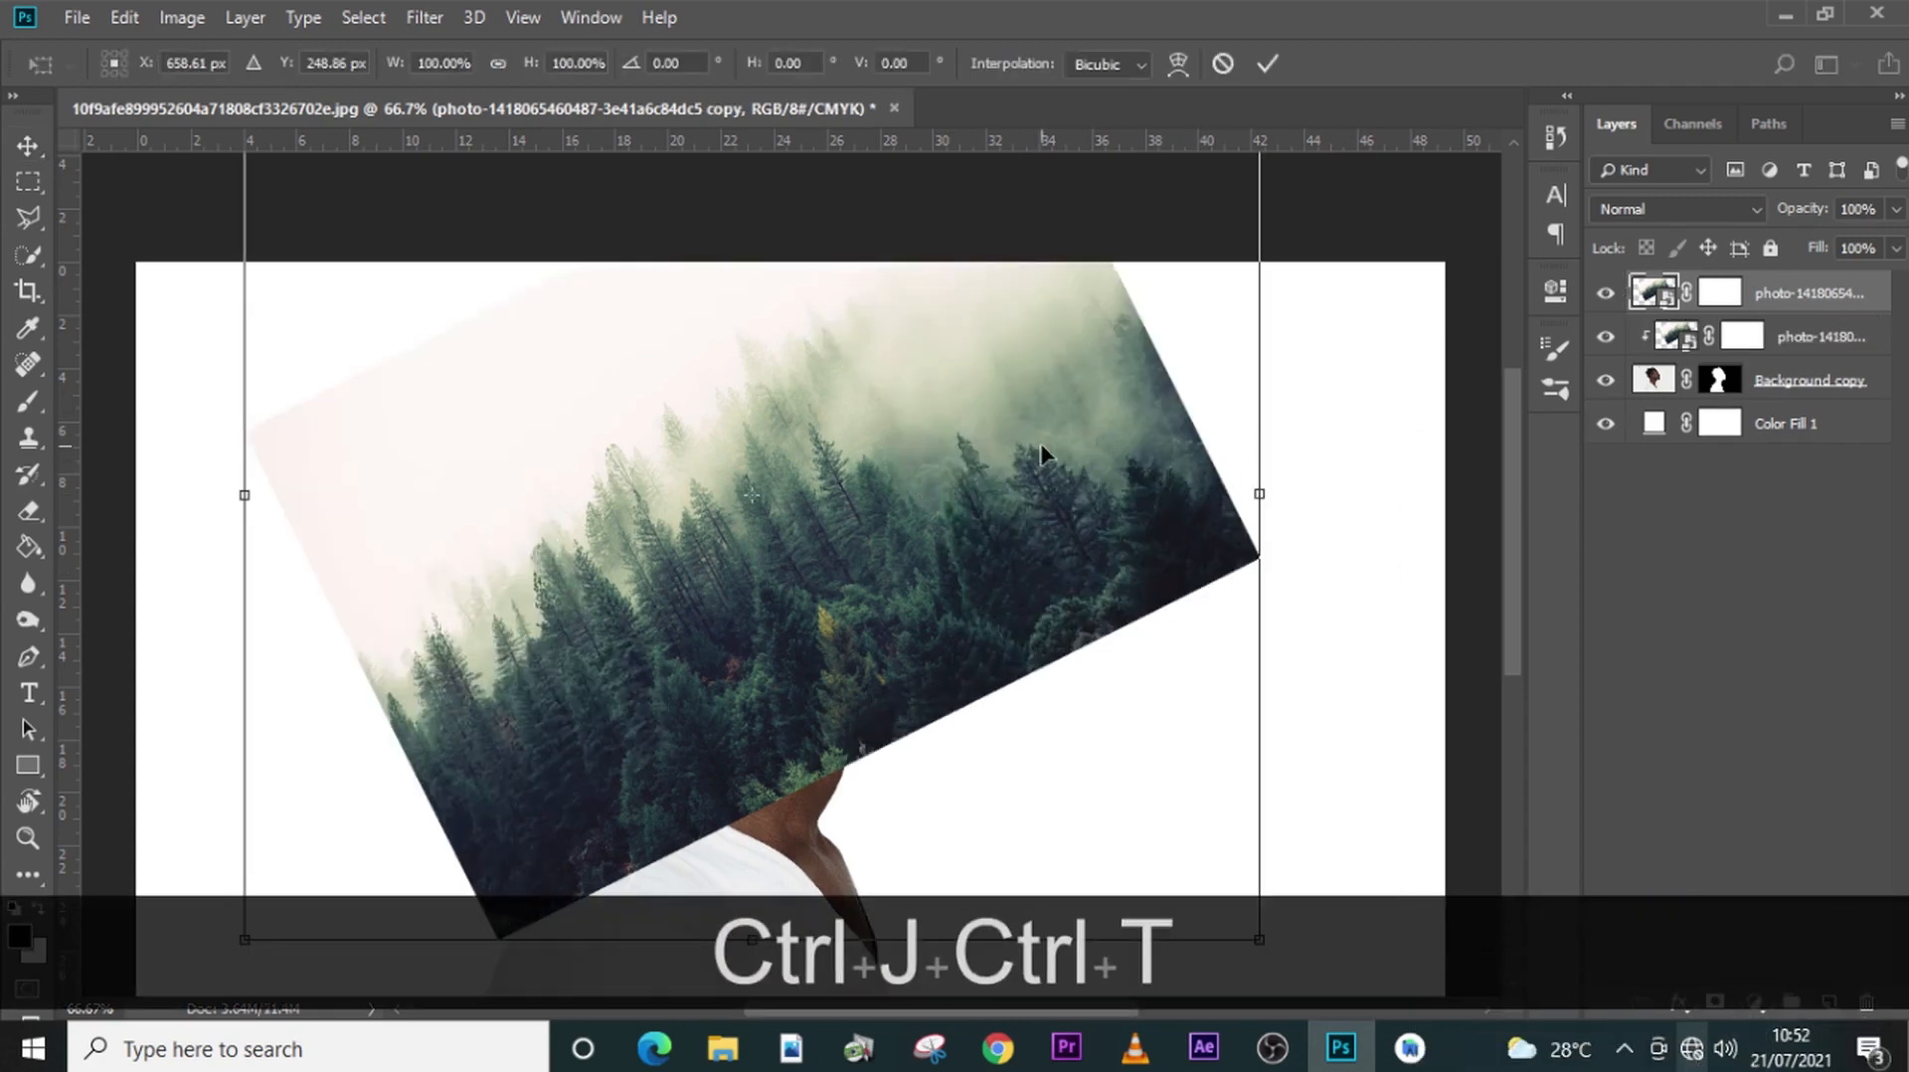
pyautogui.rightClick(941, 461)
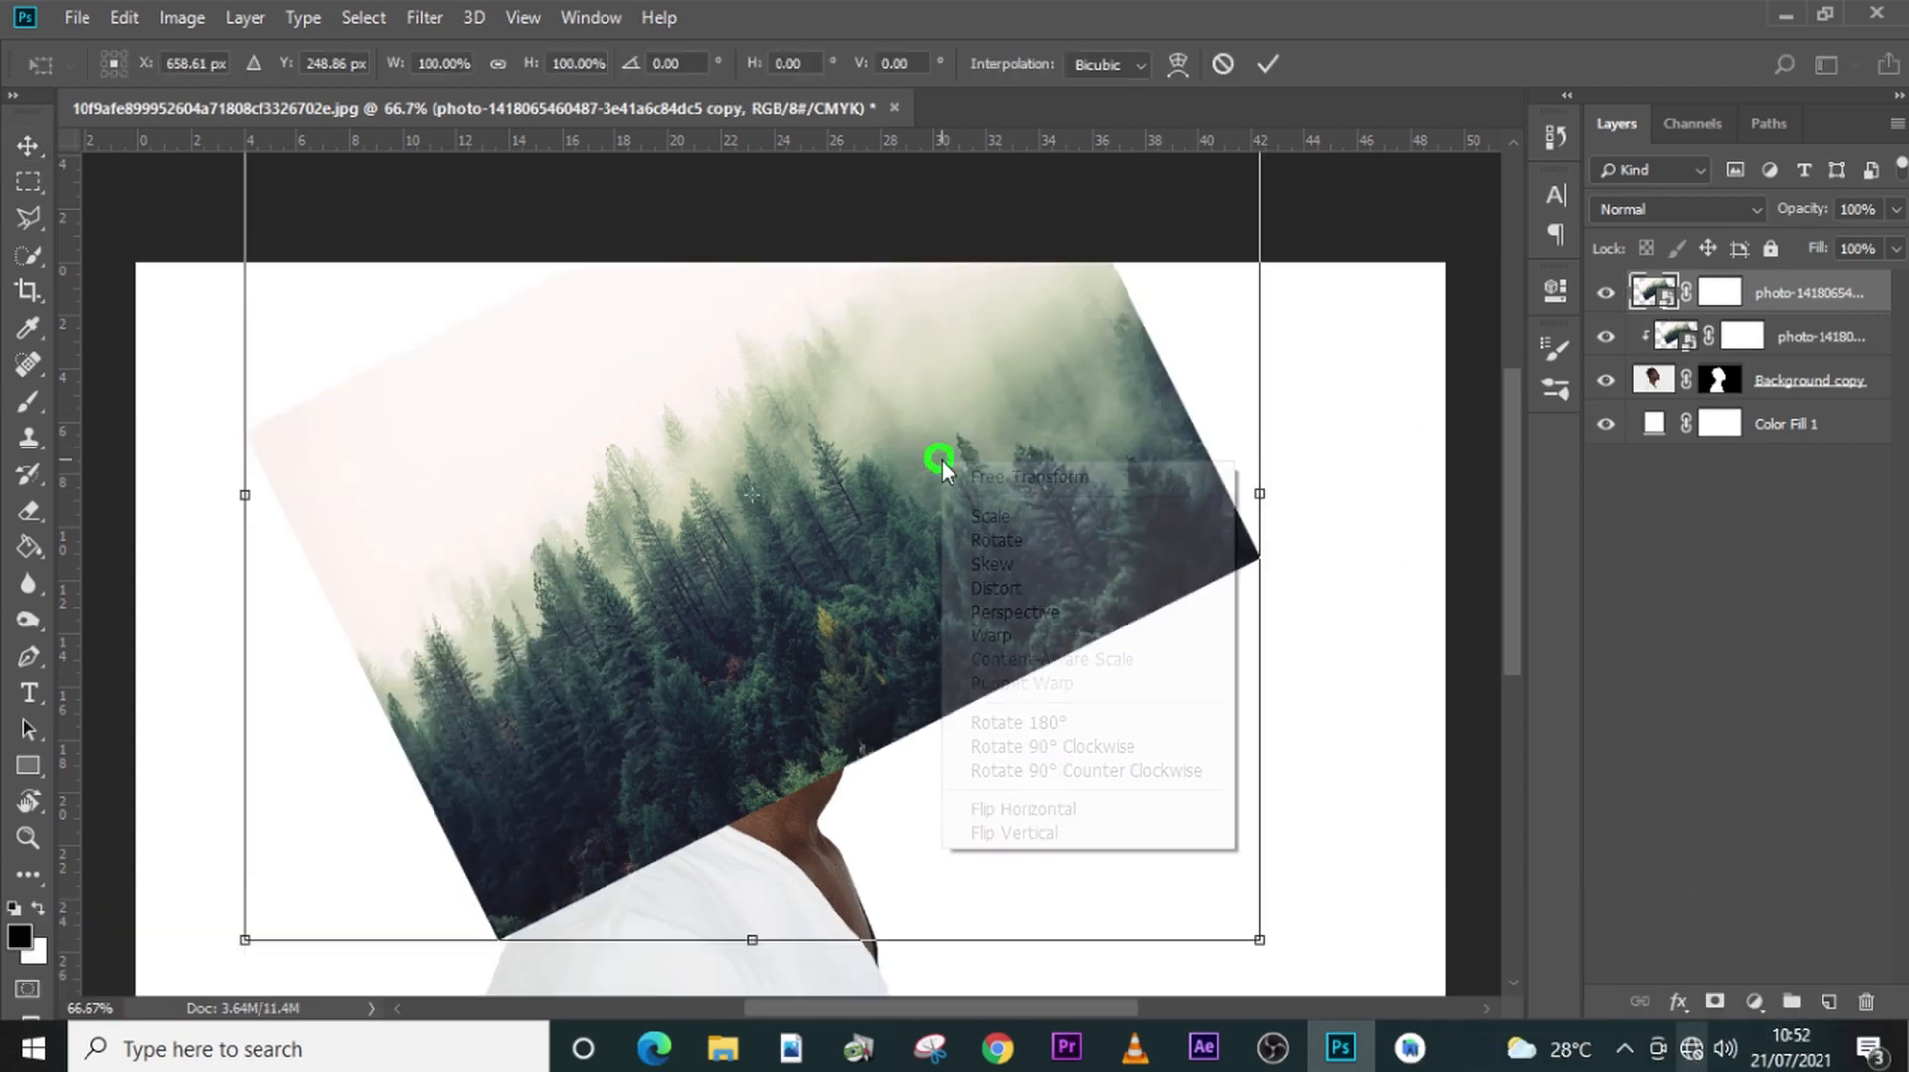
pyautogui.click(1014, 833)
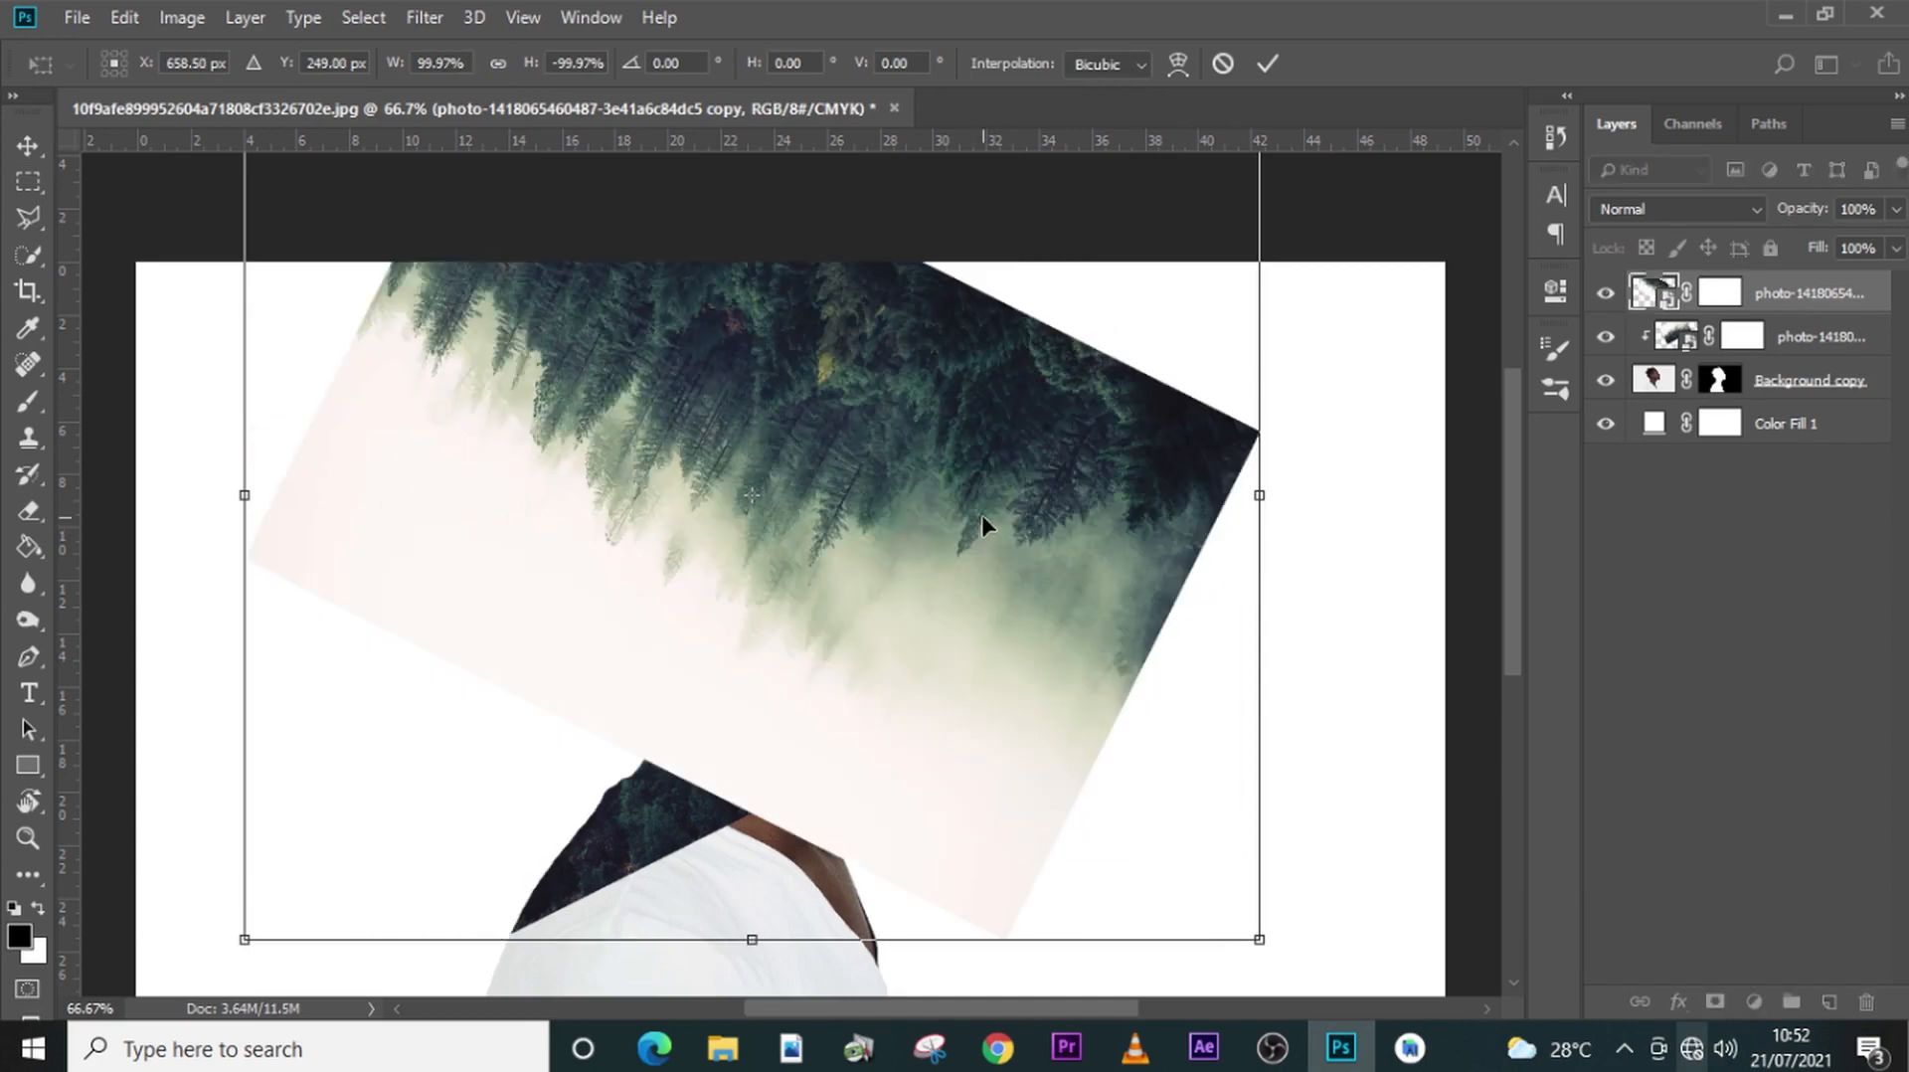
pyautogui.rightClick(1019, 534)
pyautogui.click(1085, 875)
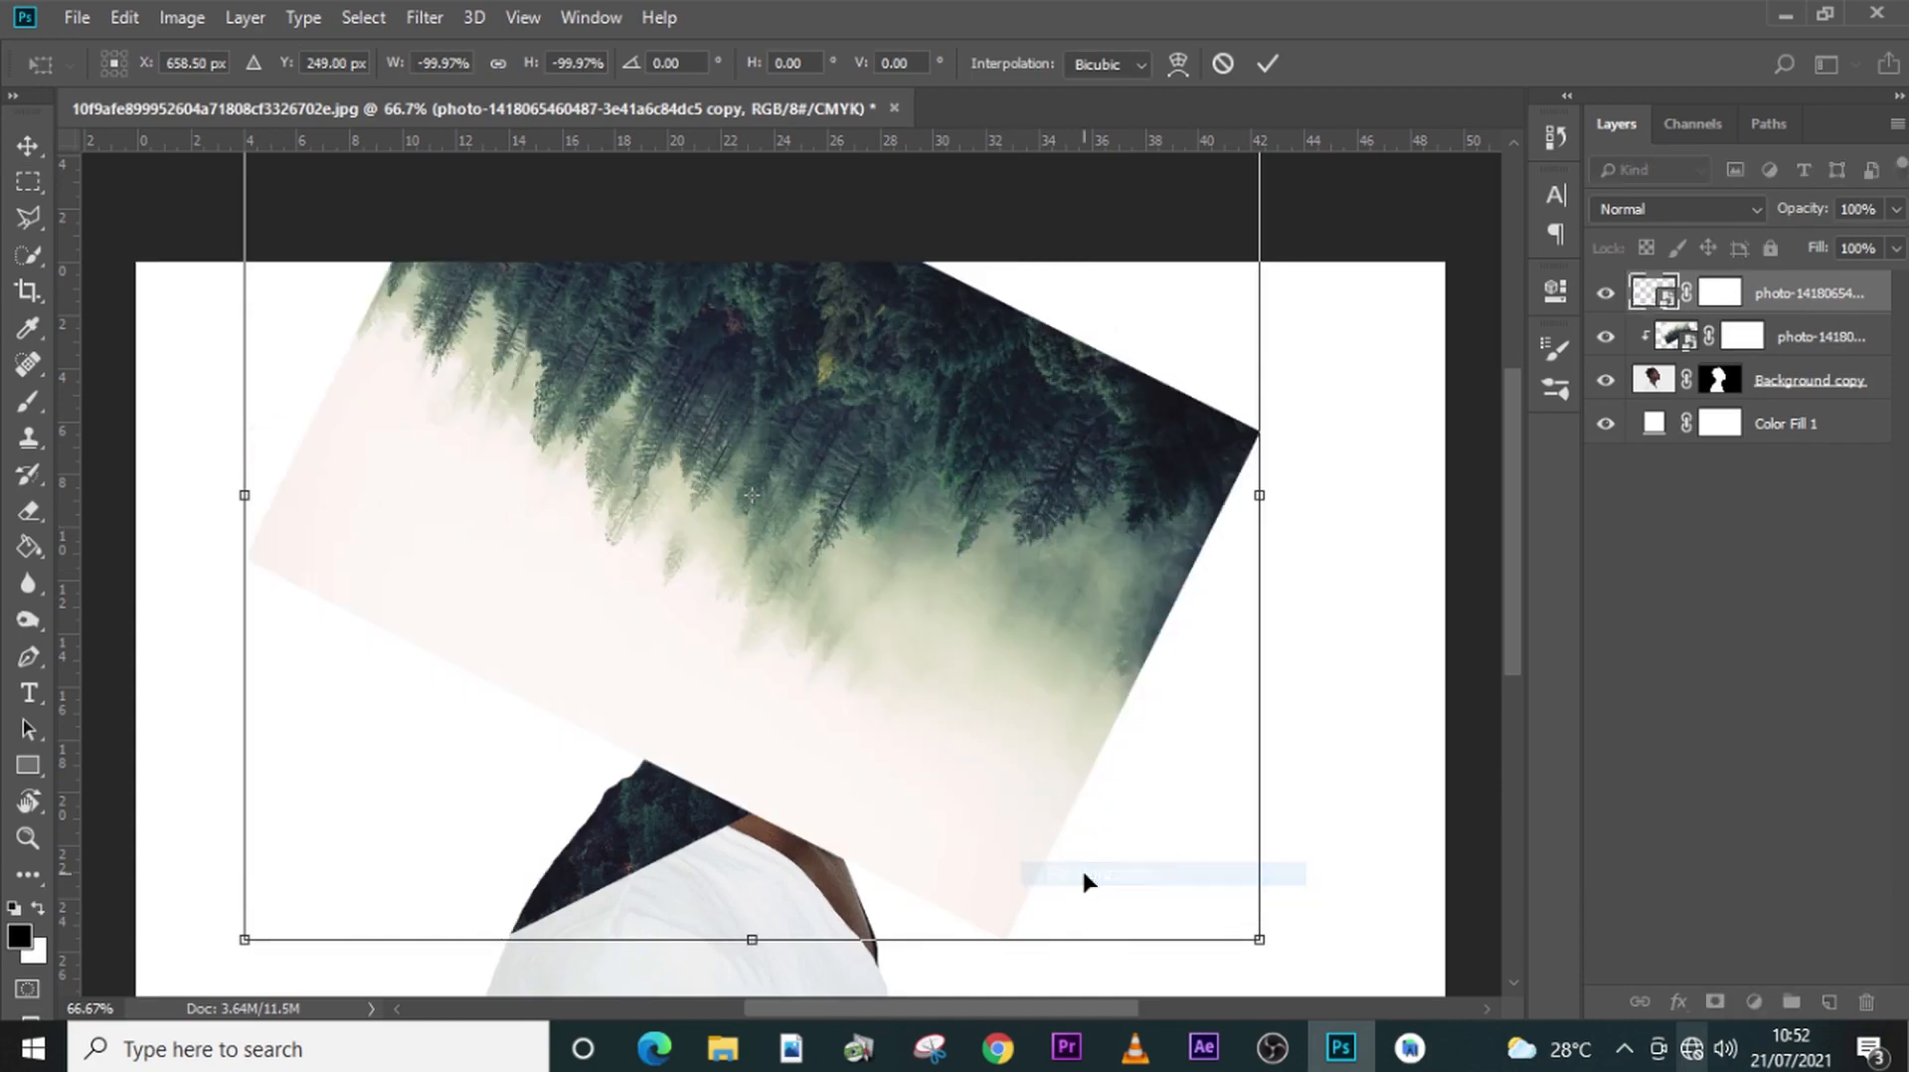
# - Move the flipped forest copy down over the lower face and shoulders and clip it to the man's cutout
pyautogui.moveTo(837, 394); pyautogui.dragTo(1014, 780)
pyautogui.hotkey('shift', 'Return')
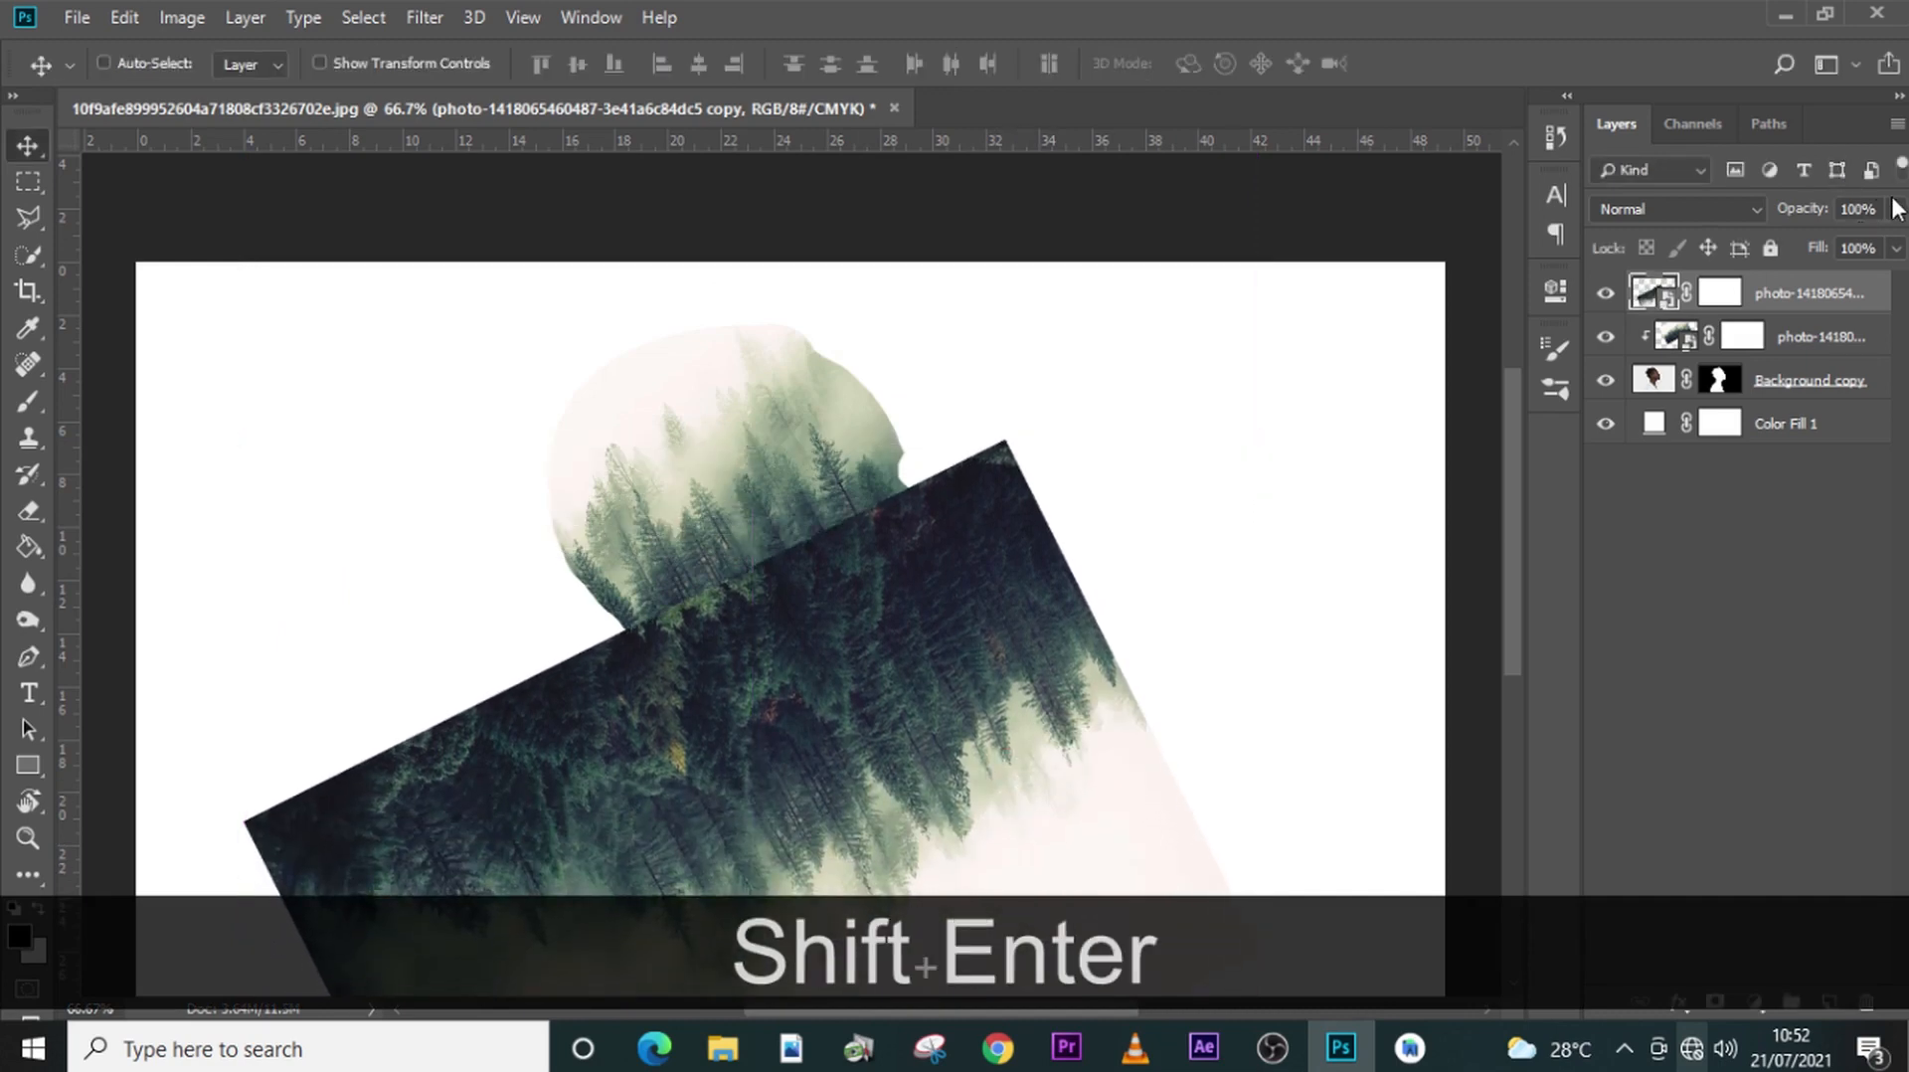
pyautogui.rightClick(1798, 294)
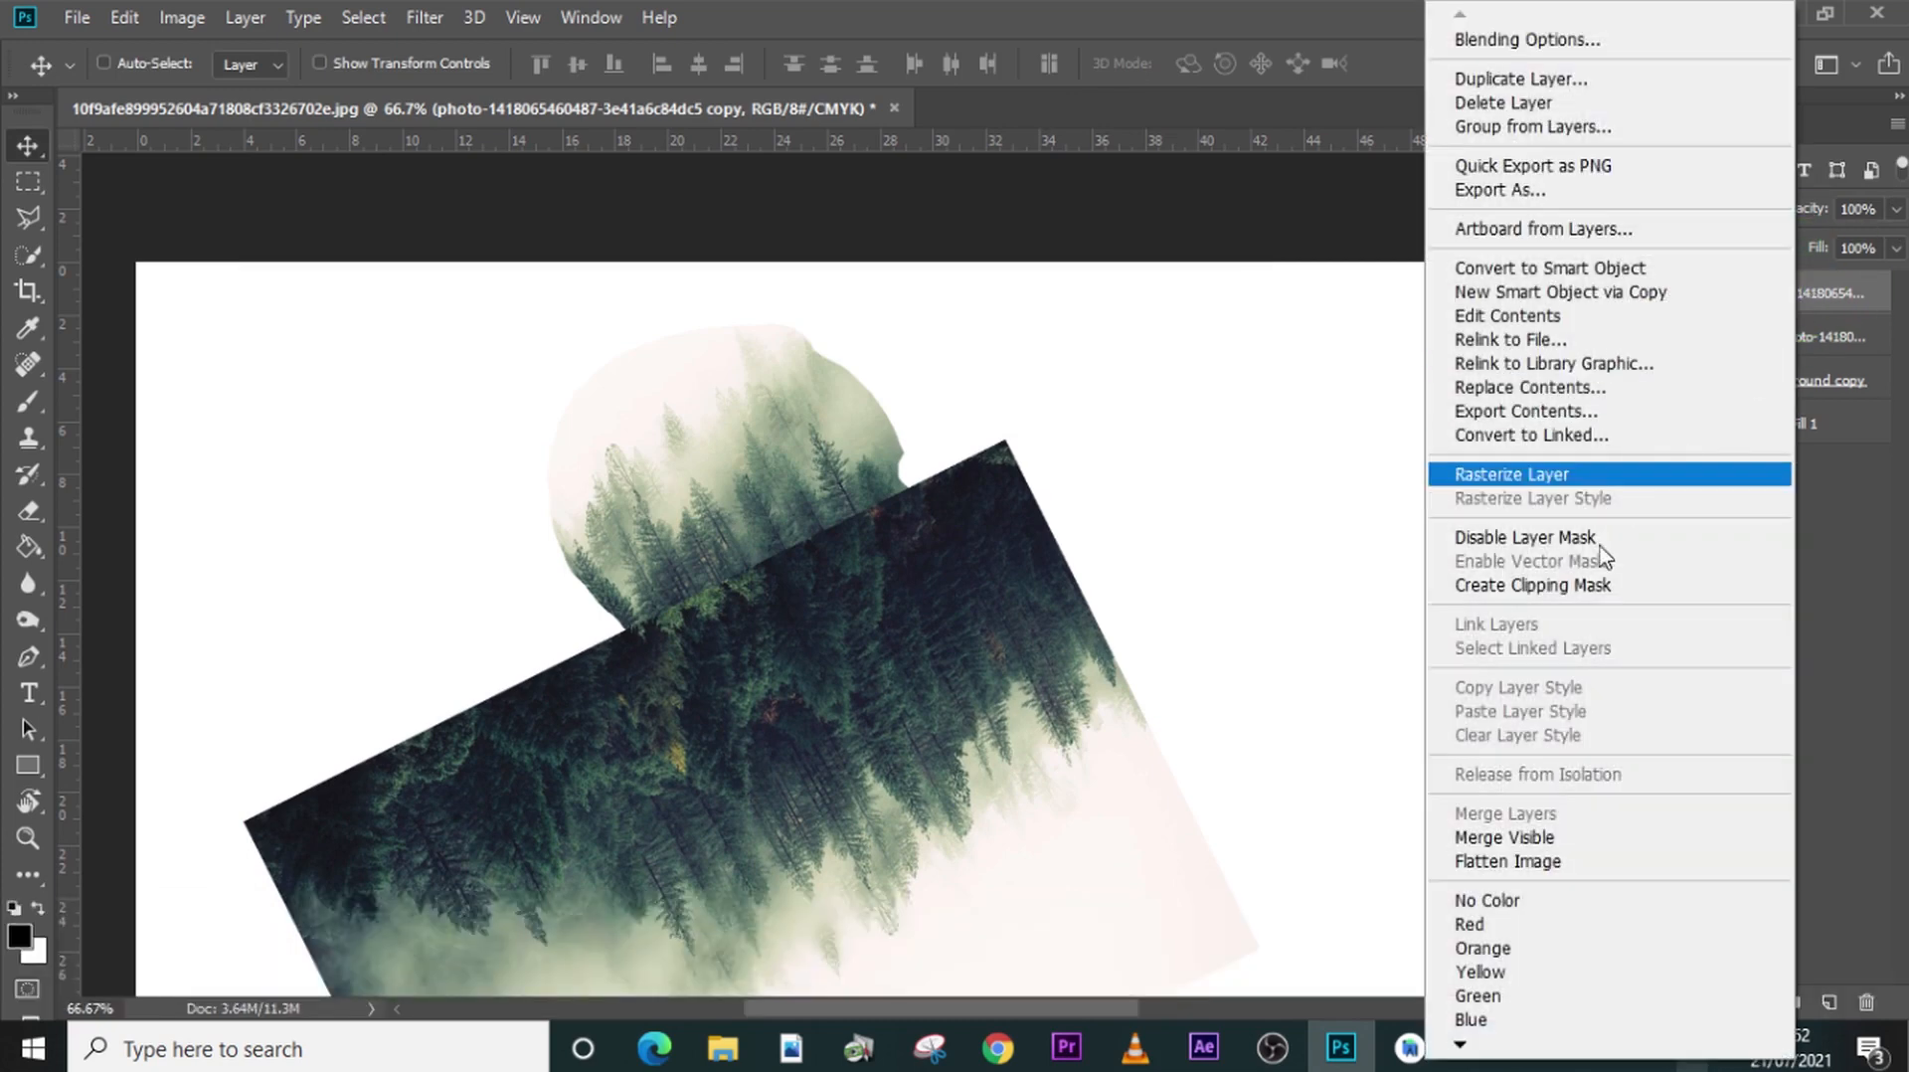
pyautogui.click(1582, 587)
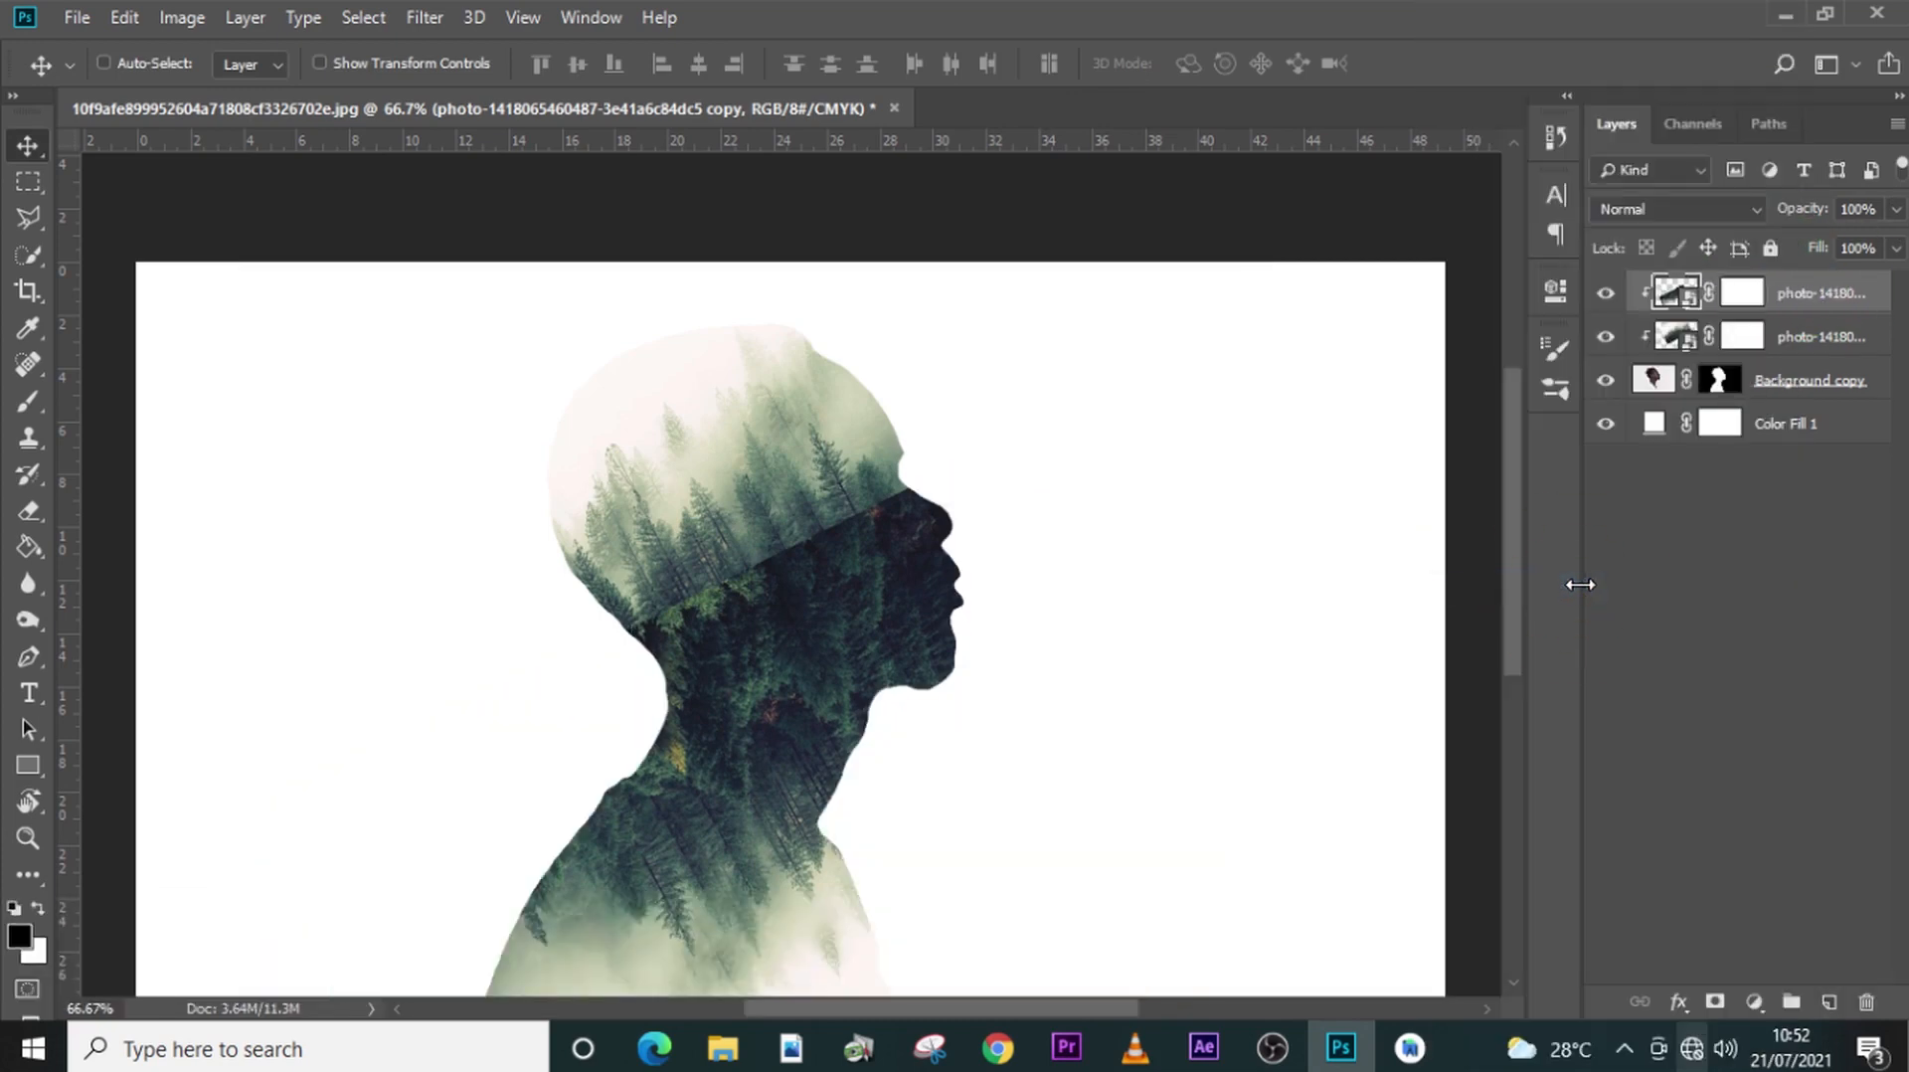
# - Paint out the hard seam across the face on the flipped copy's mask with a black 100 px Soft Round brush at 0% hardness
pyautogui.click(1743, 296)
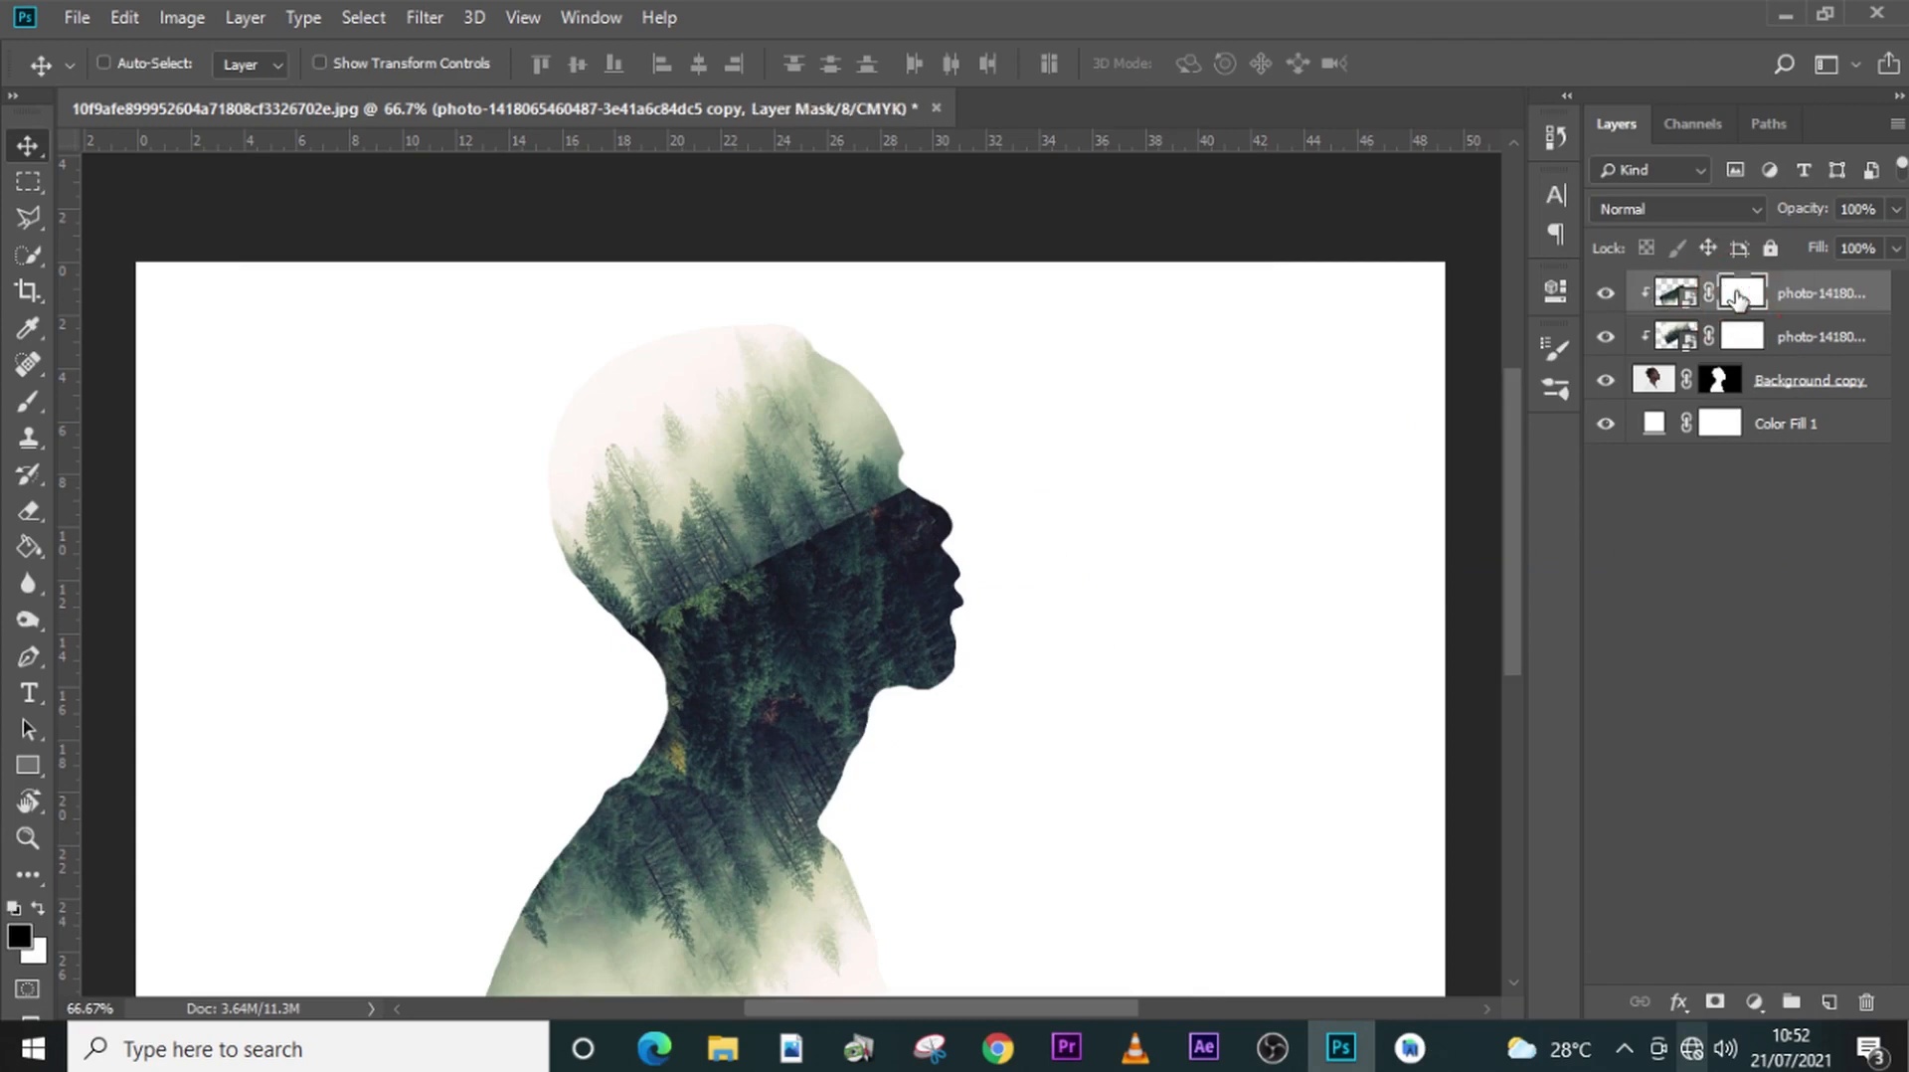
pyautogui.press('b')
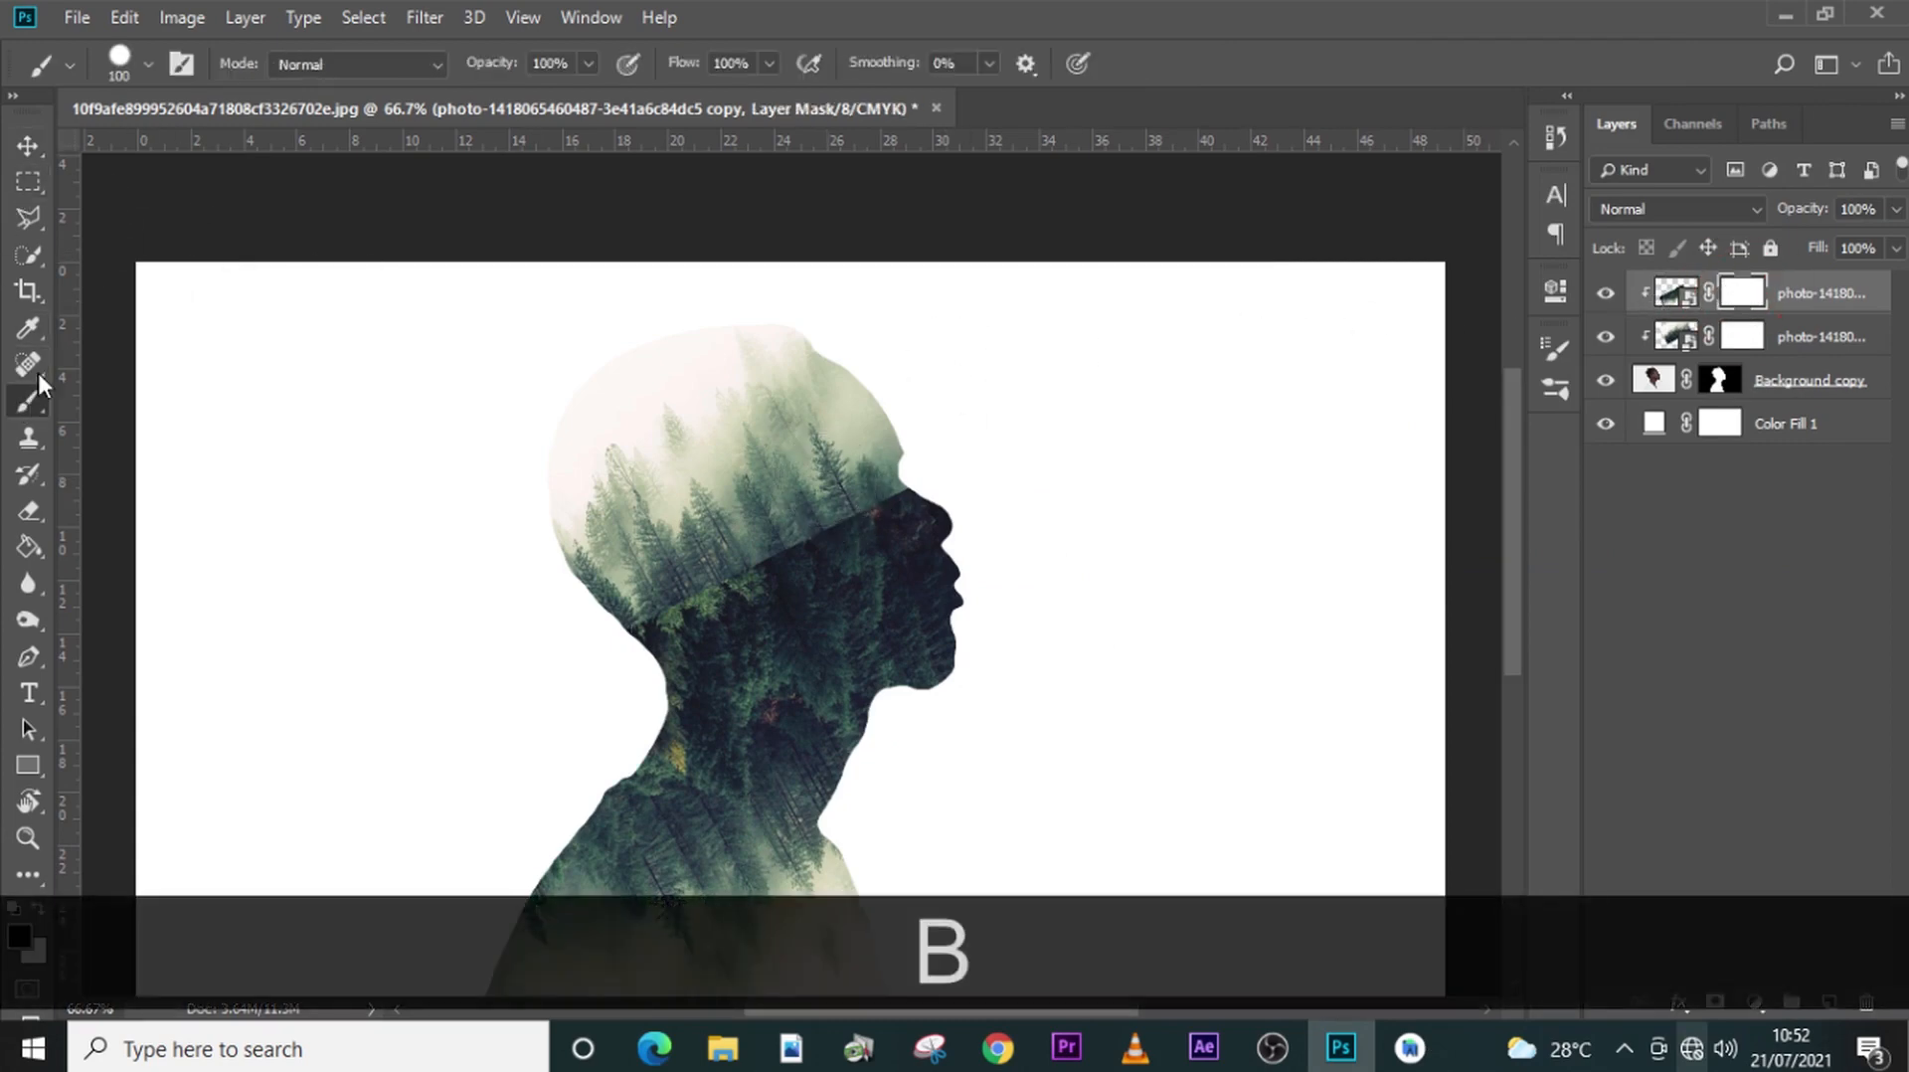
pyautogui.click(148, 65)
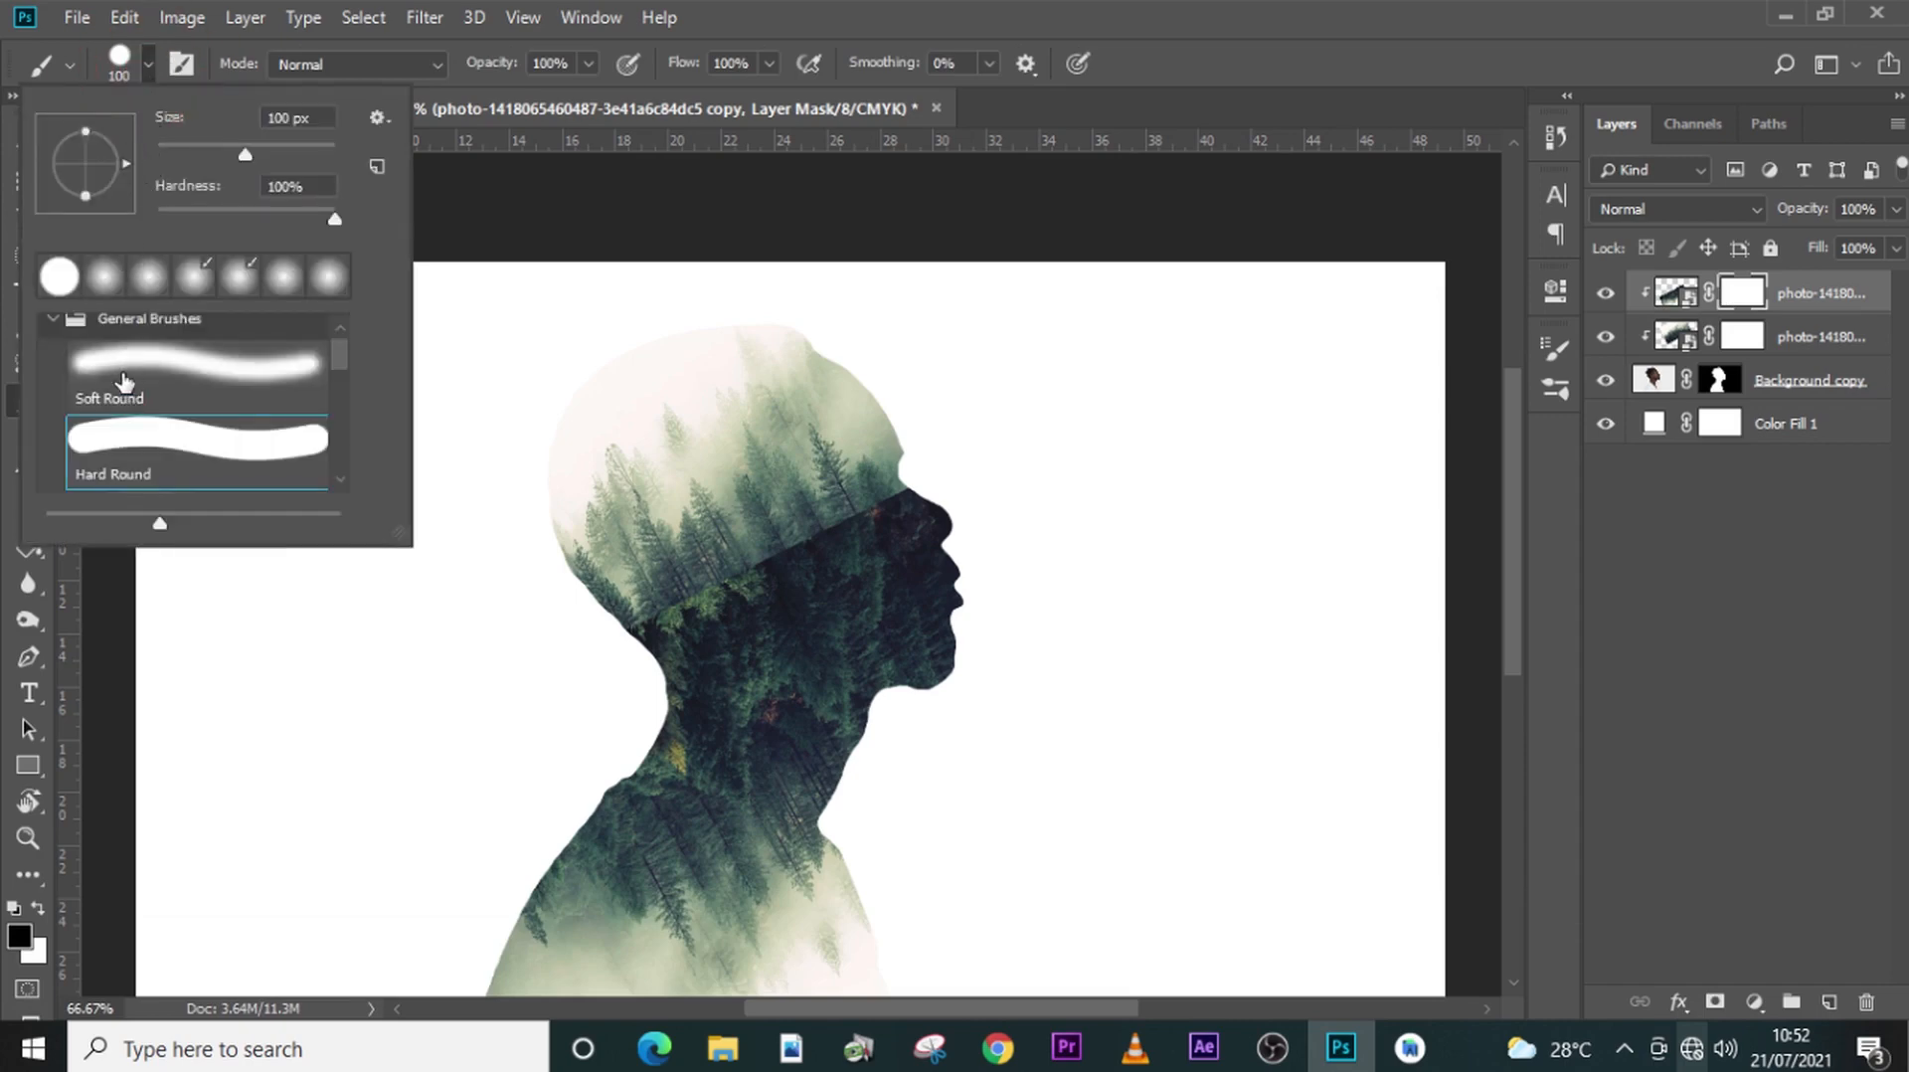
pyautogui.click(111, 378)
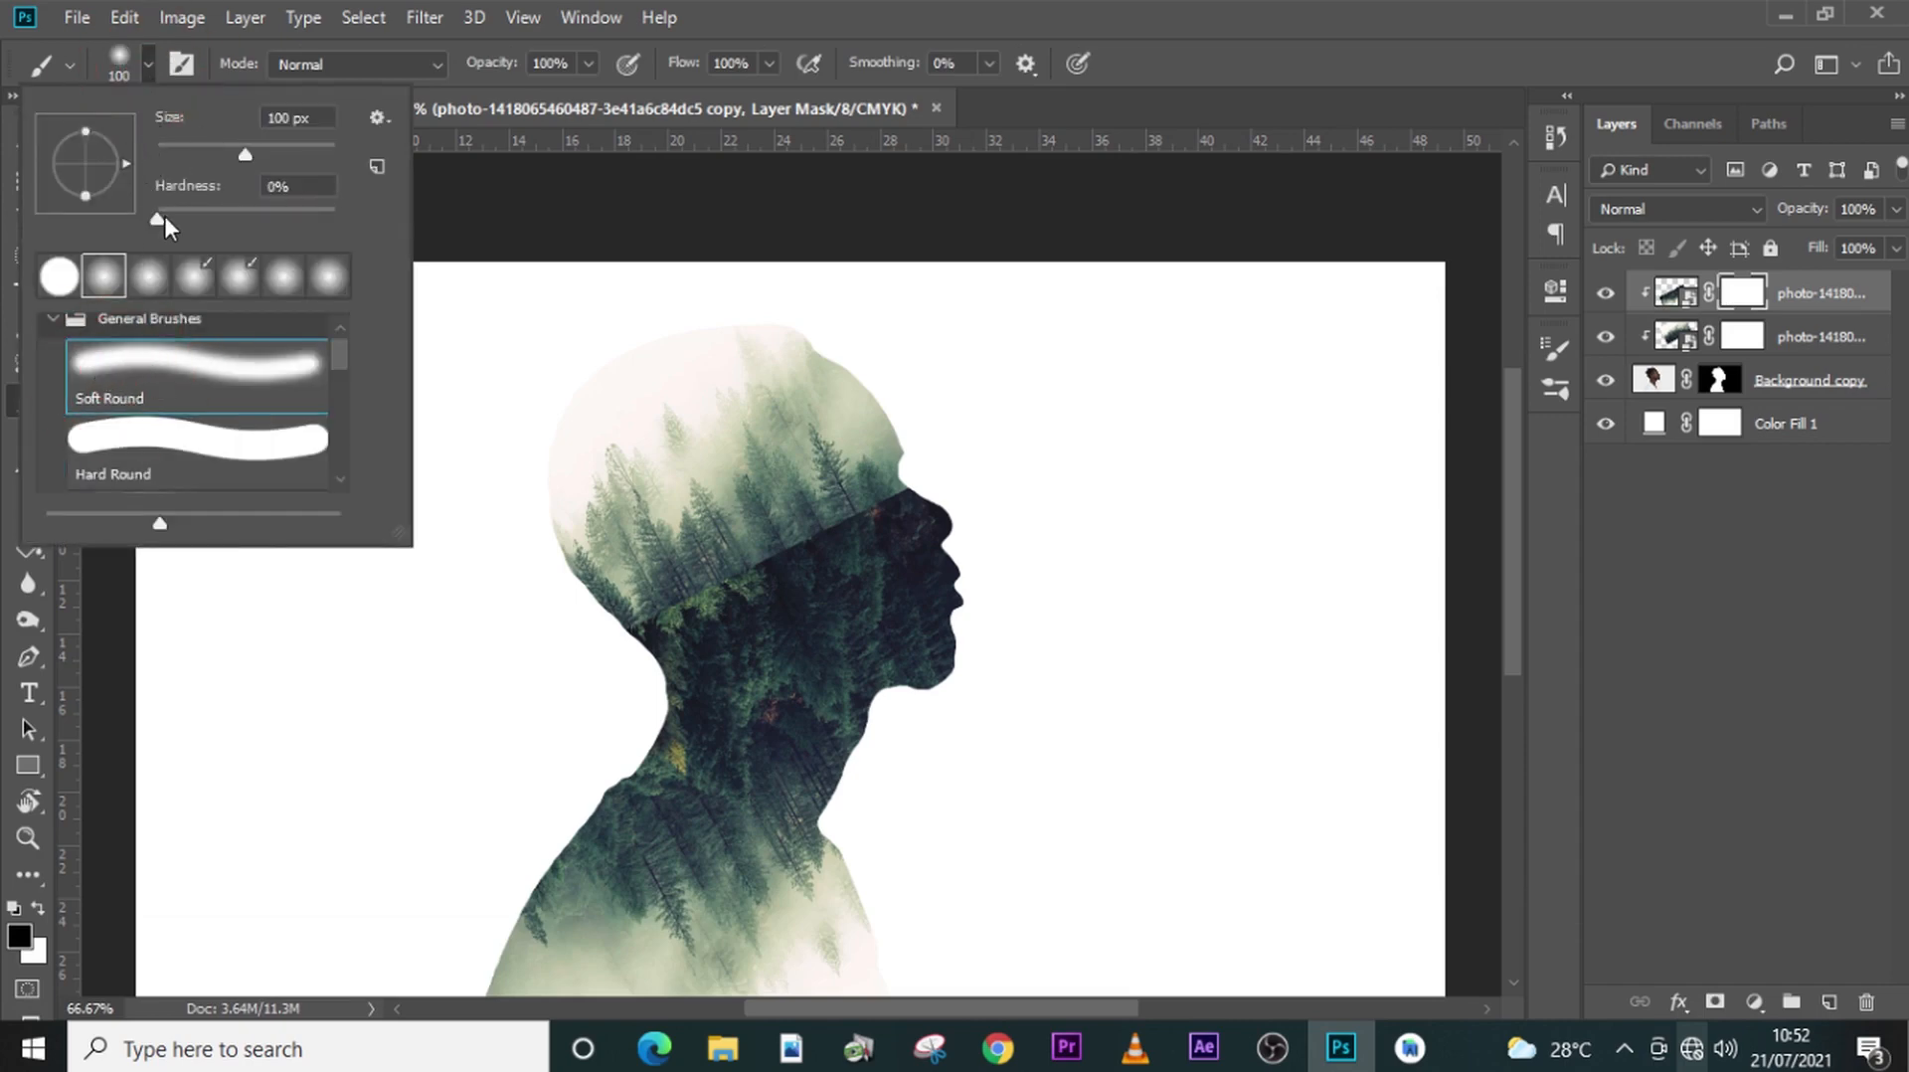
pyautogui.moveTo(157, 217); pyautogui.dragTo(143, 216)
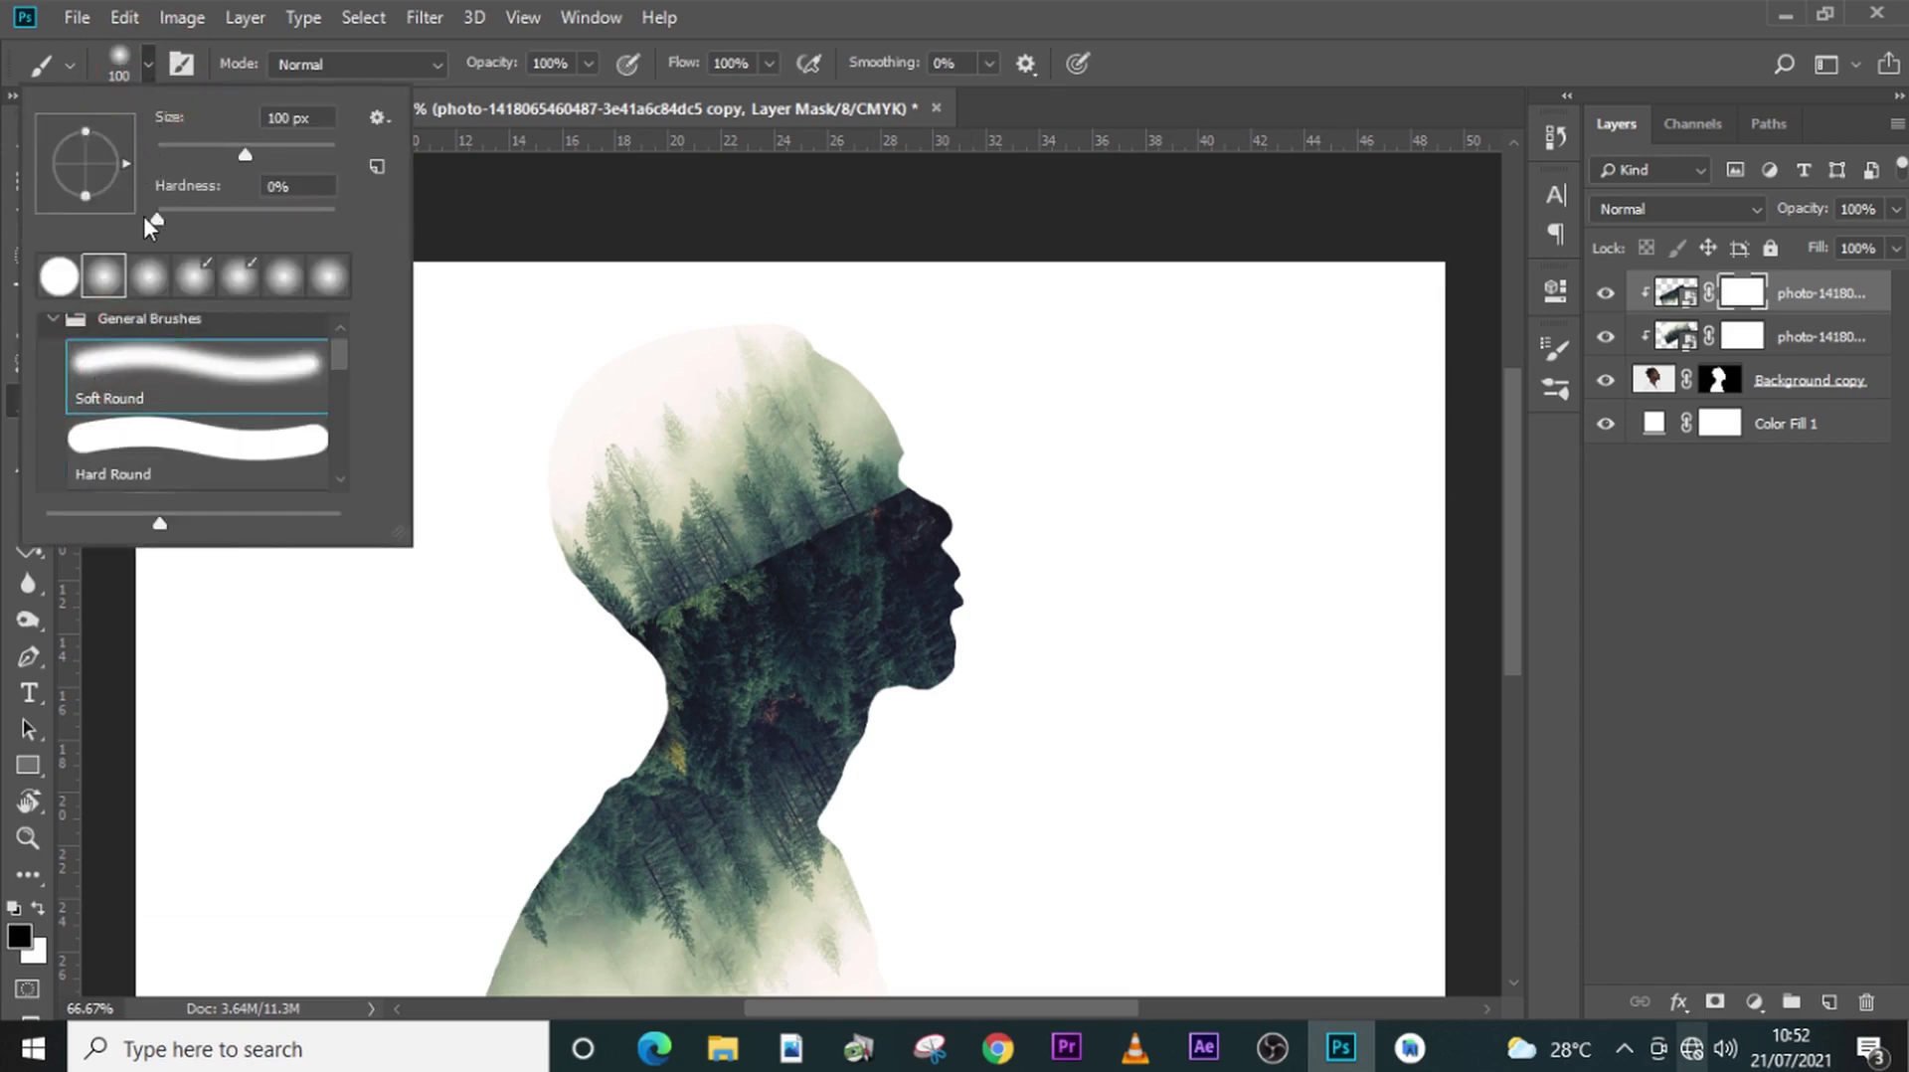
pyautogui.click(974, 12)
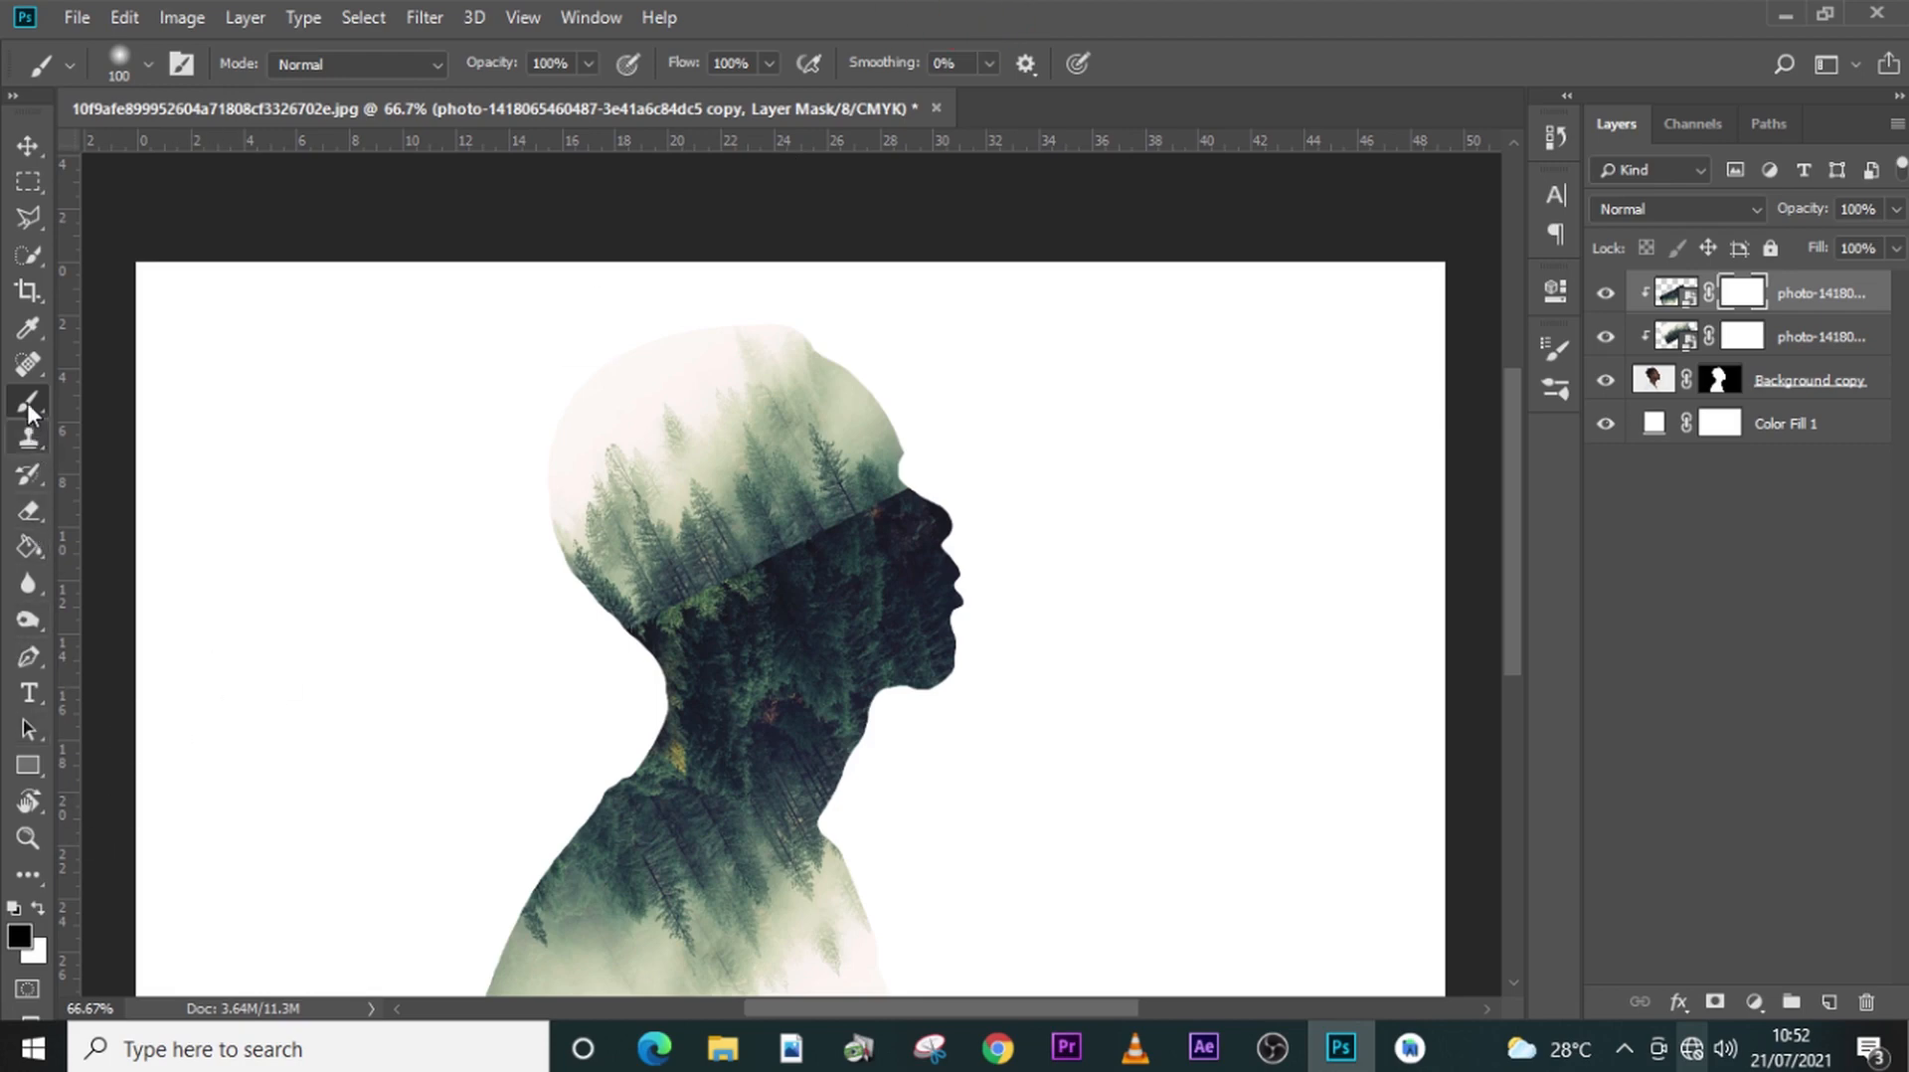
pyautogui.click(18, 938)
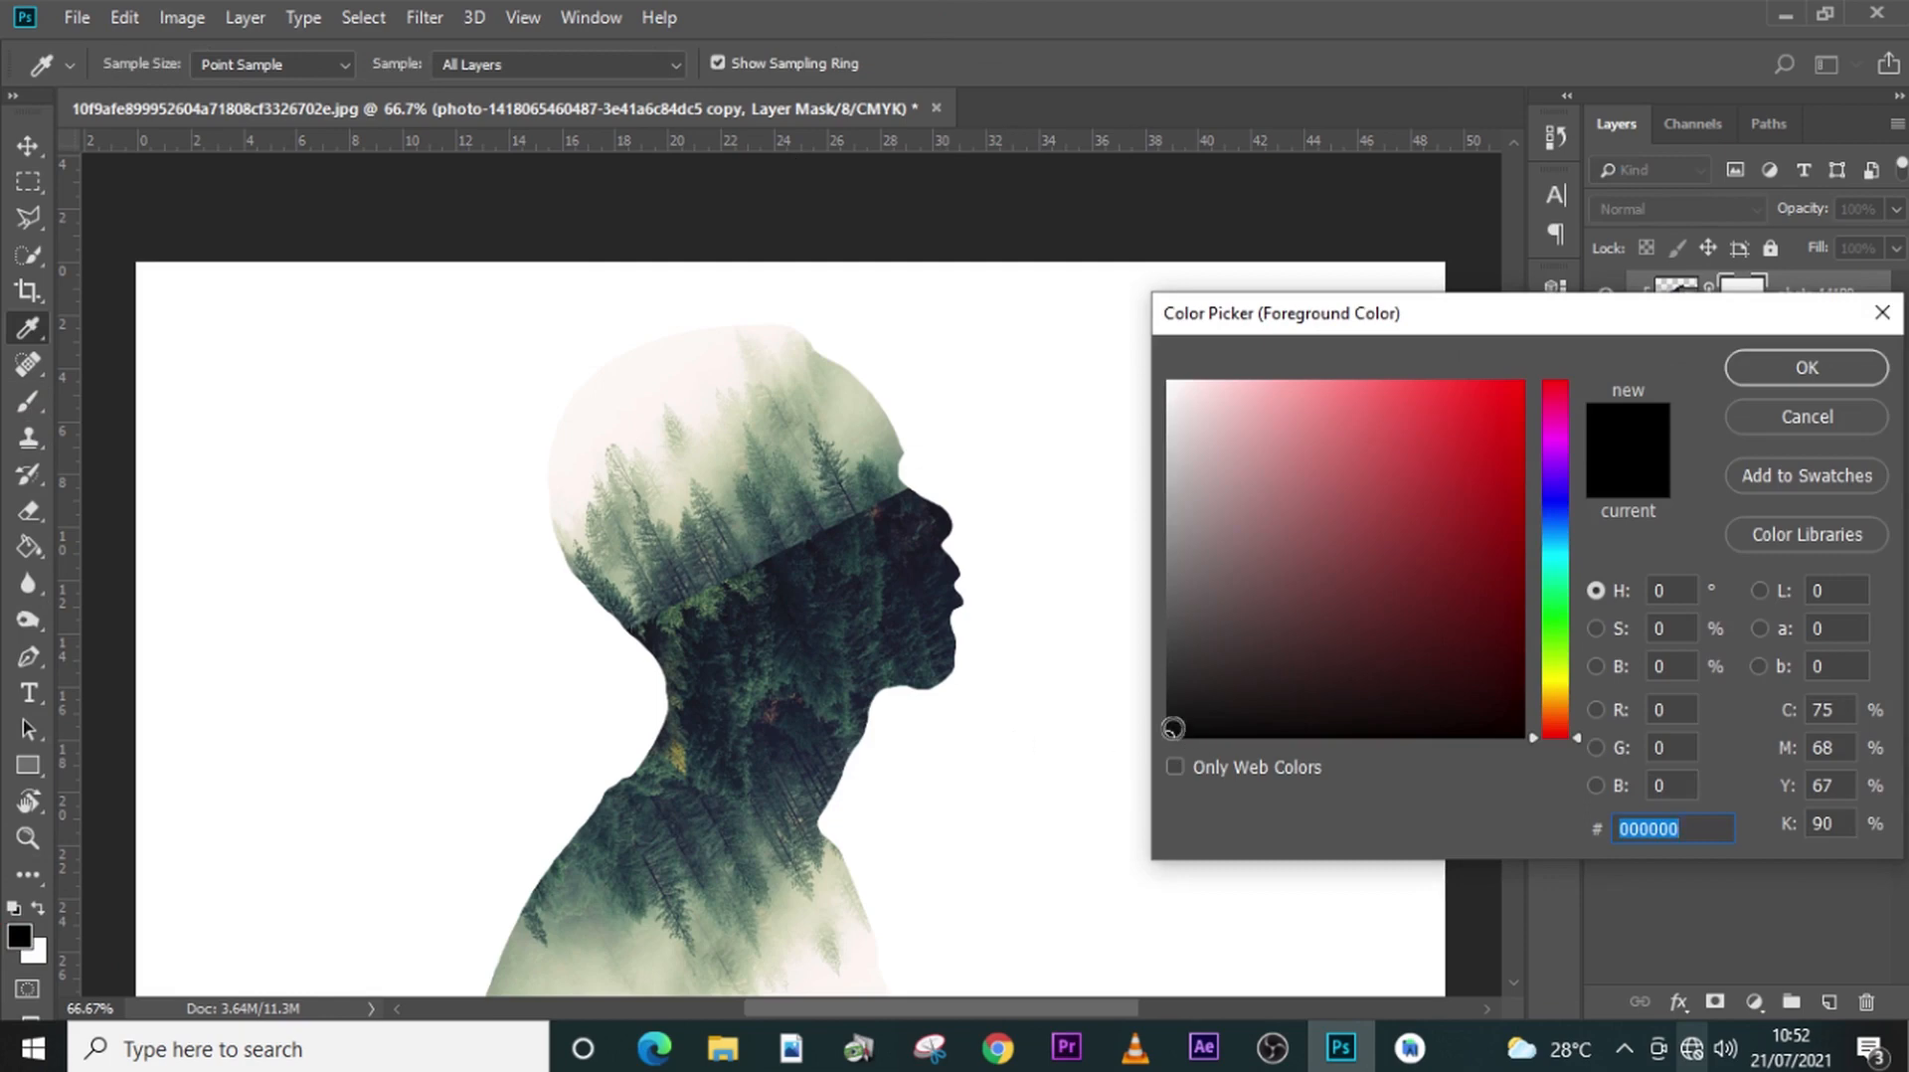
pyautogui.click(1807, 368)
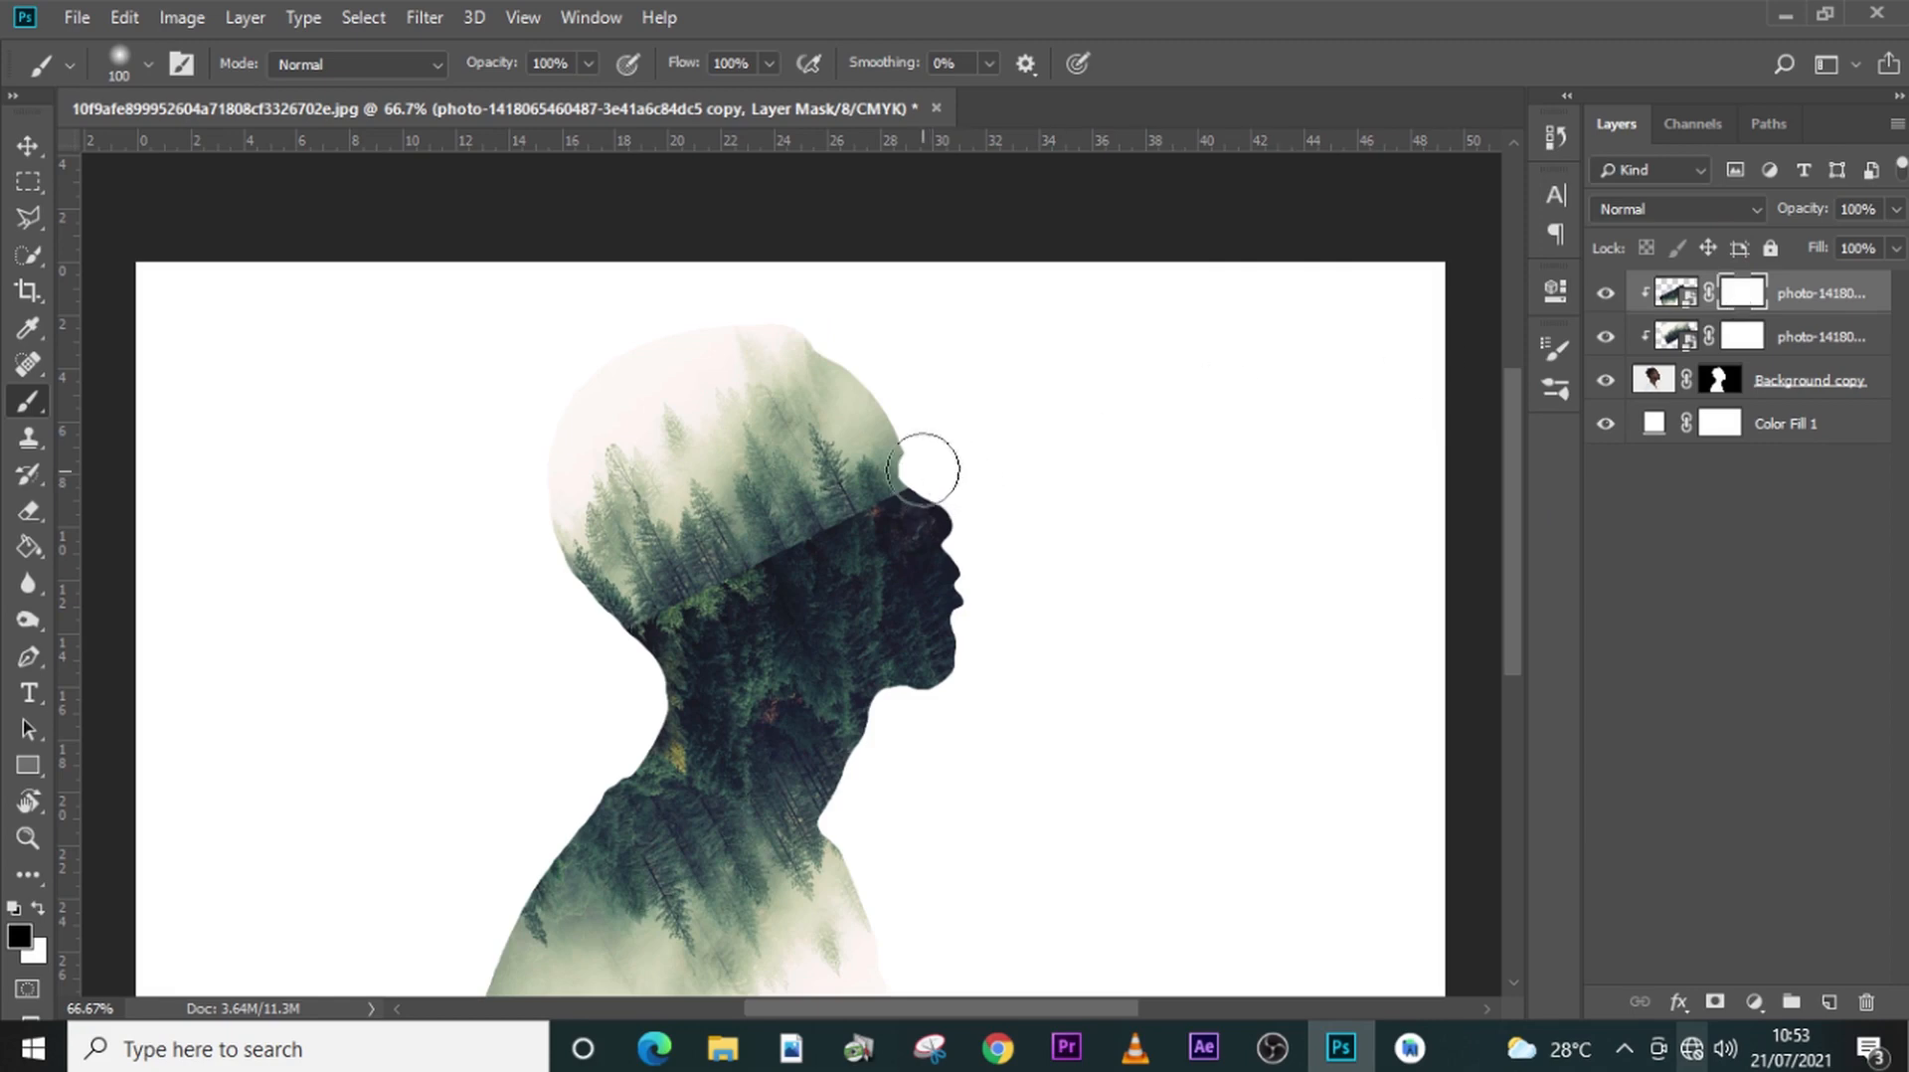
pyautogui.moveTo(638, 574); pyautogui.dragTo(766, 562)
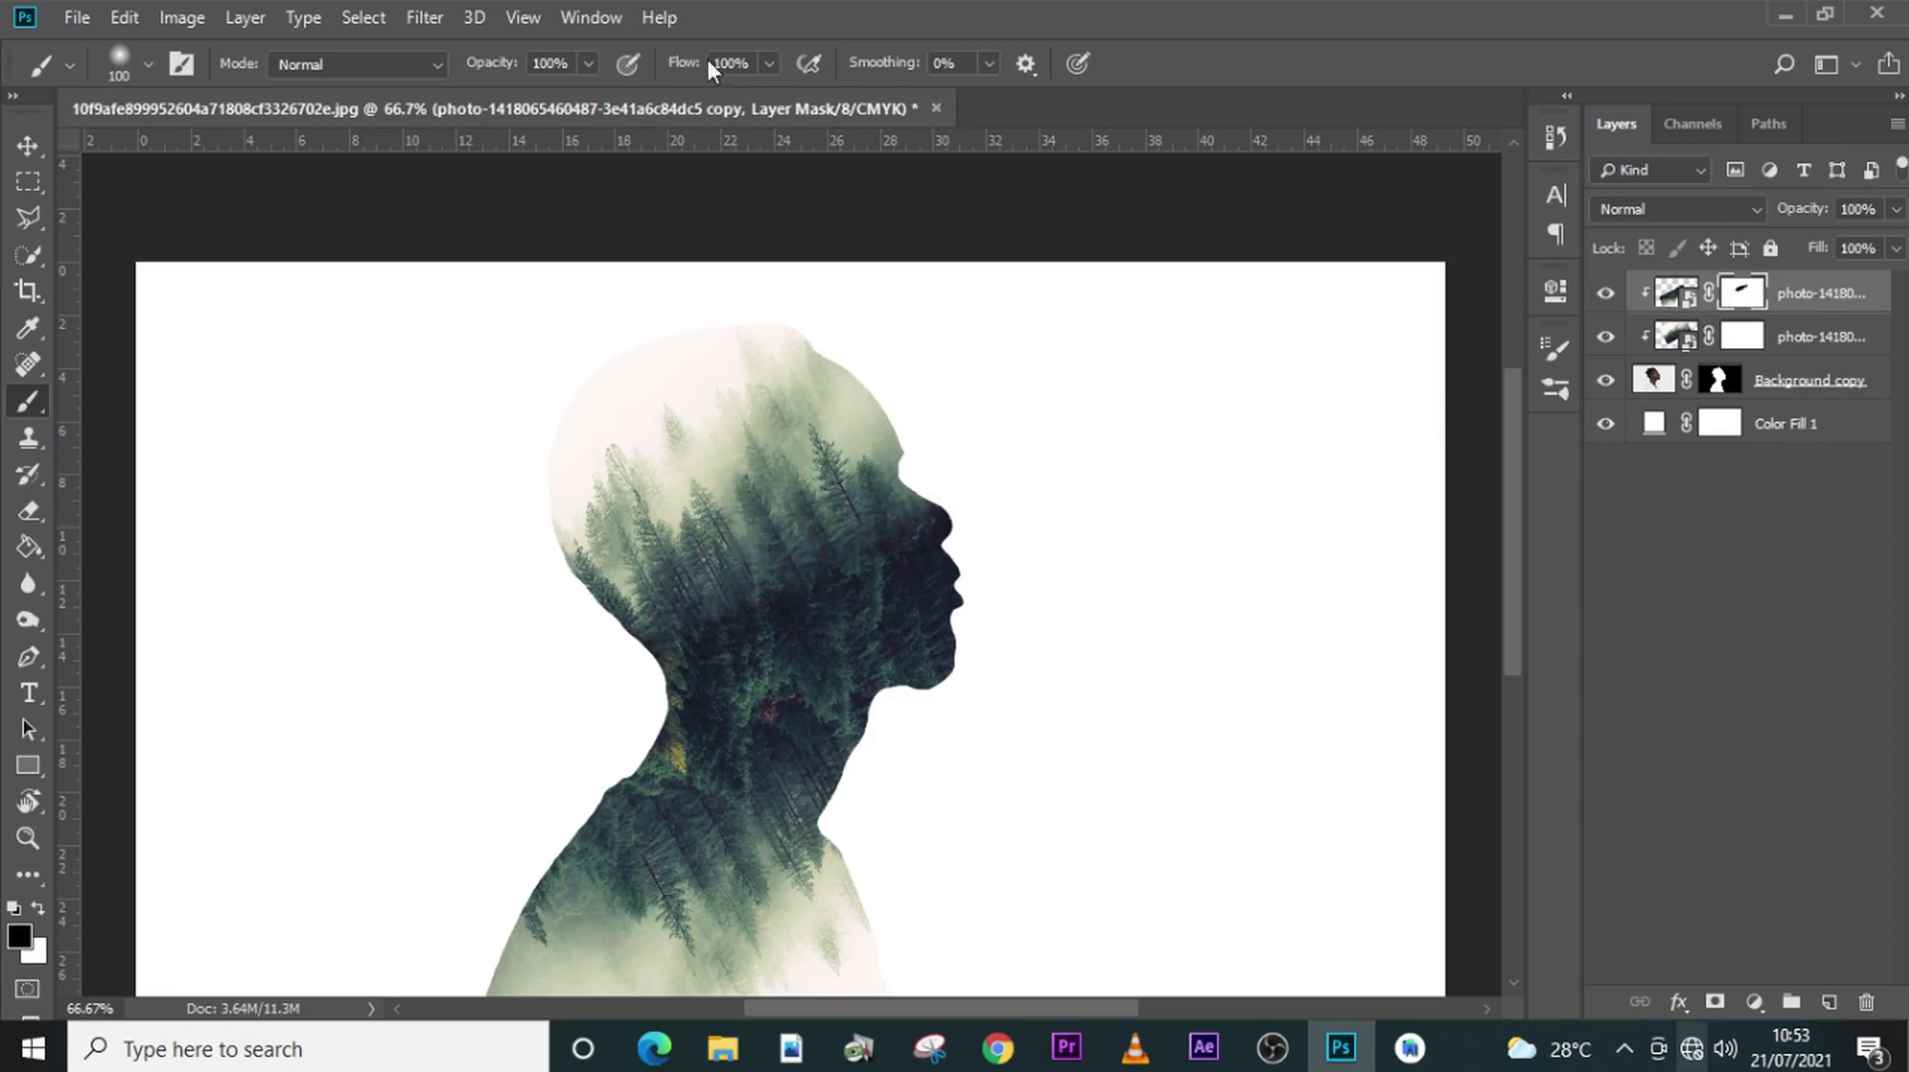
# - Paint black over the cheek and jaw on the flipped copy's mask with a 175 px brush at 56% flow
pyautogui.click(584, 59)
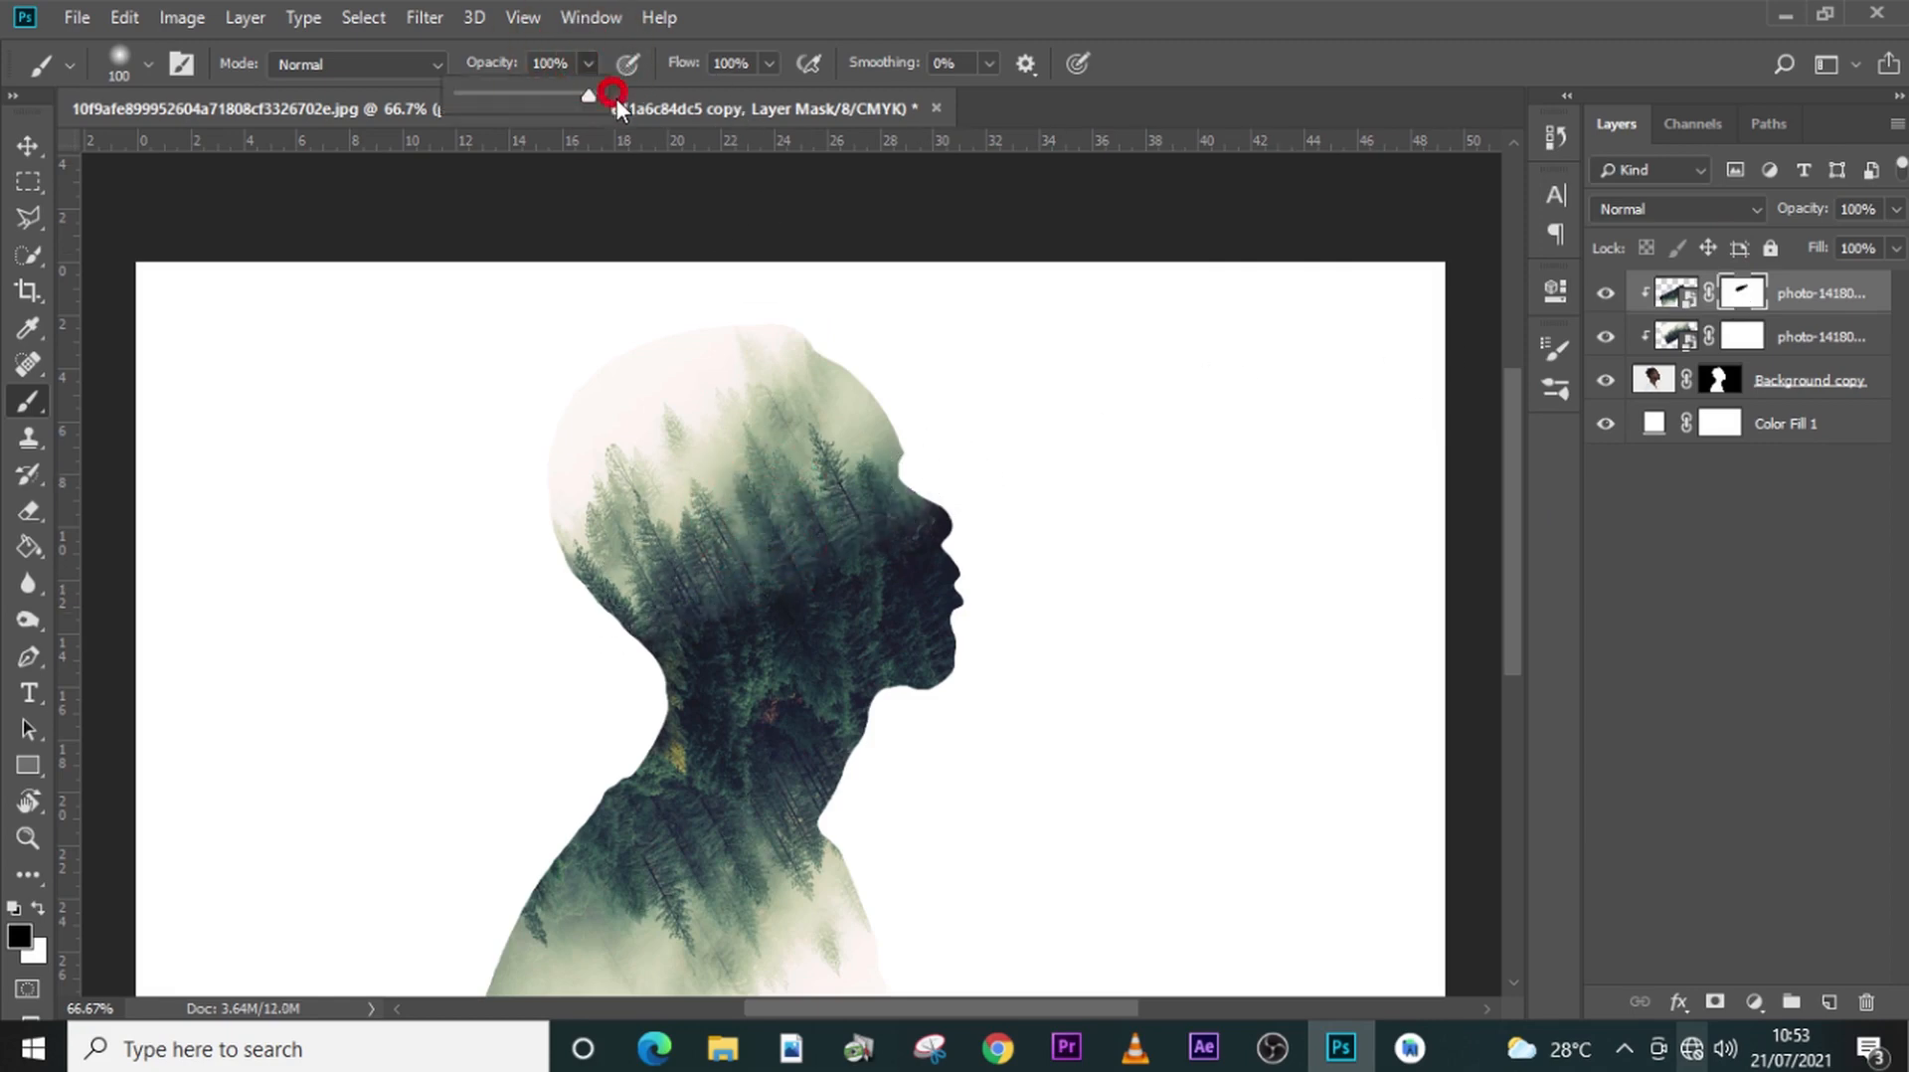
pyautogui.click(769, 62)
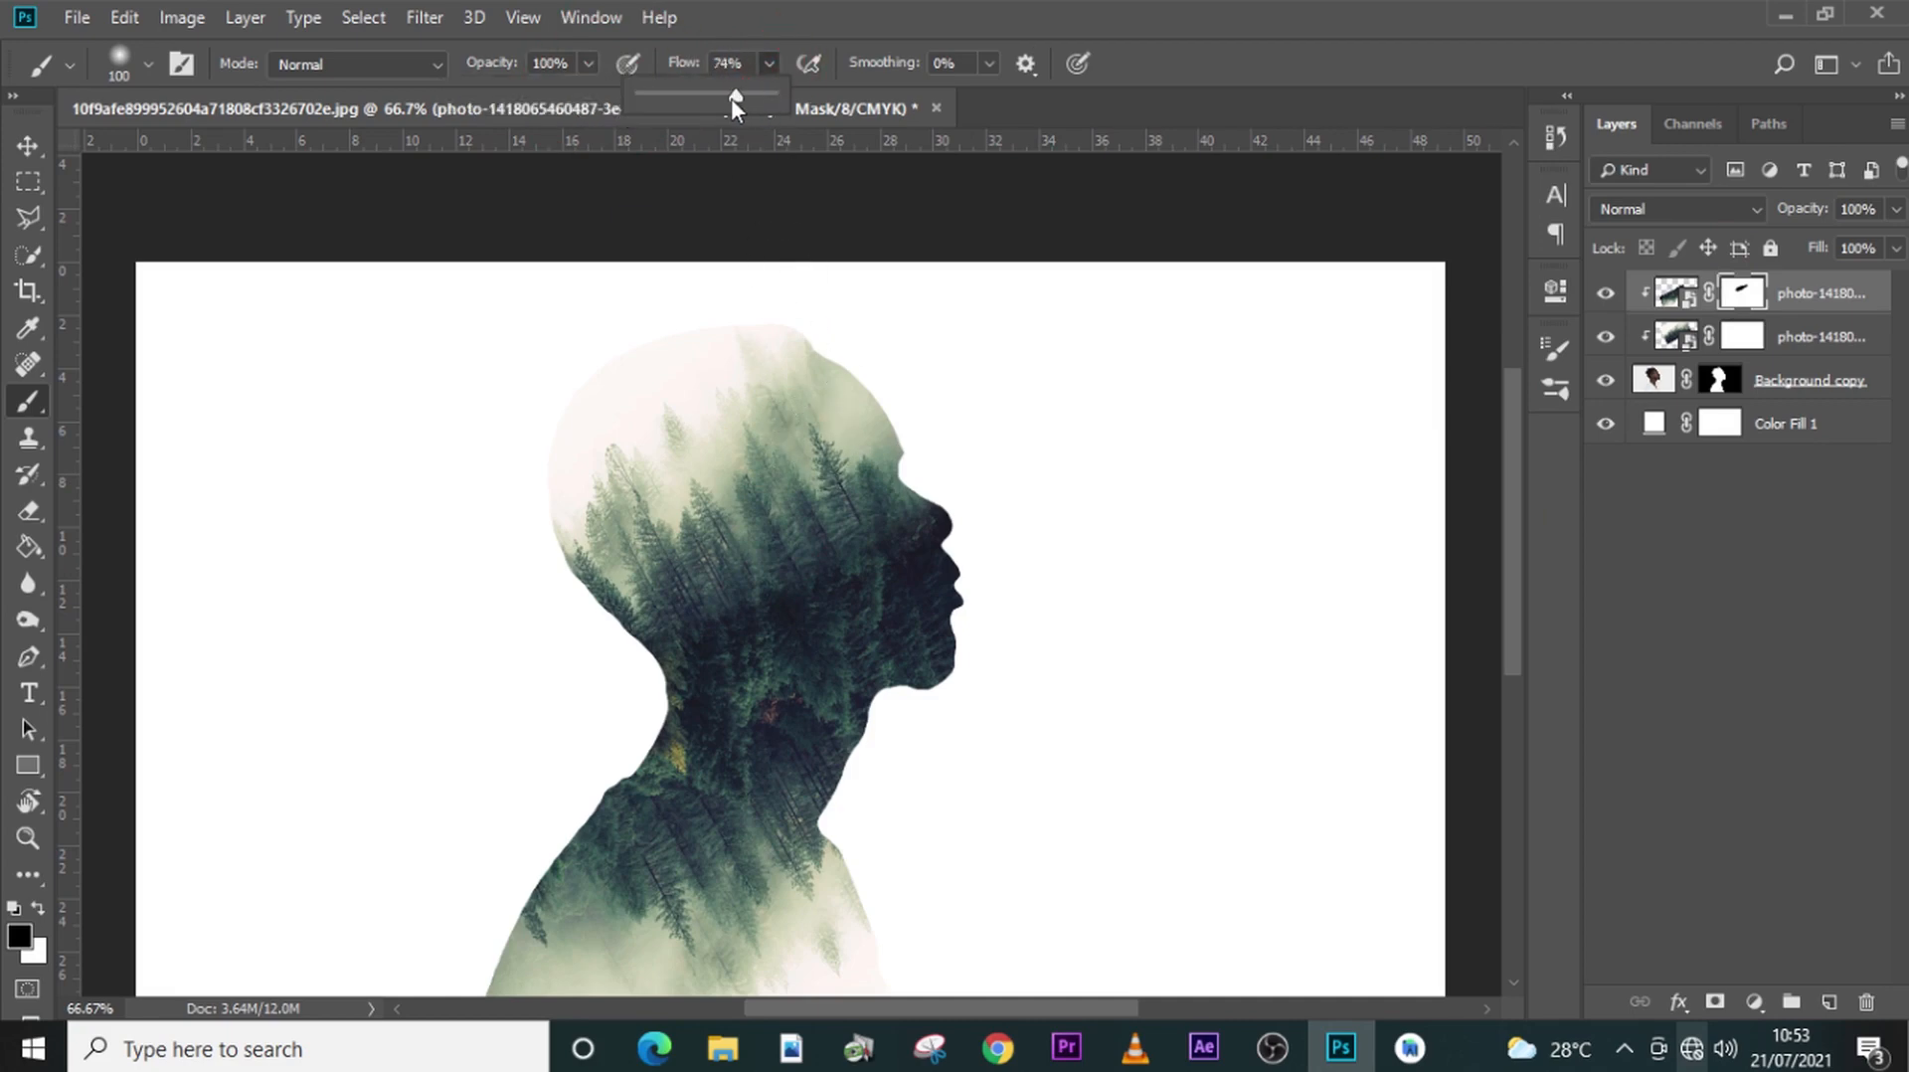
pyautogui.press(']')
pyautogui.press(']')
pyautogui.press(']')
pyautogui.moveTo(852, 487)
pyautogui.mouseDown()
pyautogui.moveTo(788, 564)
pyautogui.moveTo(927, 574)
pyautogui.moveTo(808, 683)
pyautogui.mouseUp()
# - Move the flipped forest copy up so its inverted treetops end around the man's neck
pyautogui.click(1781, 341)
pyautogui.click(1810, 292)
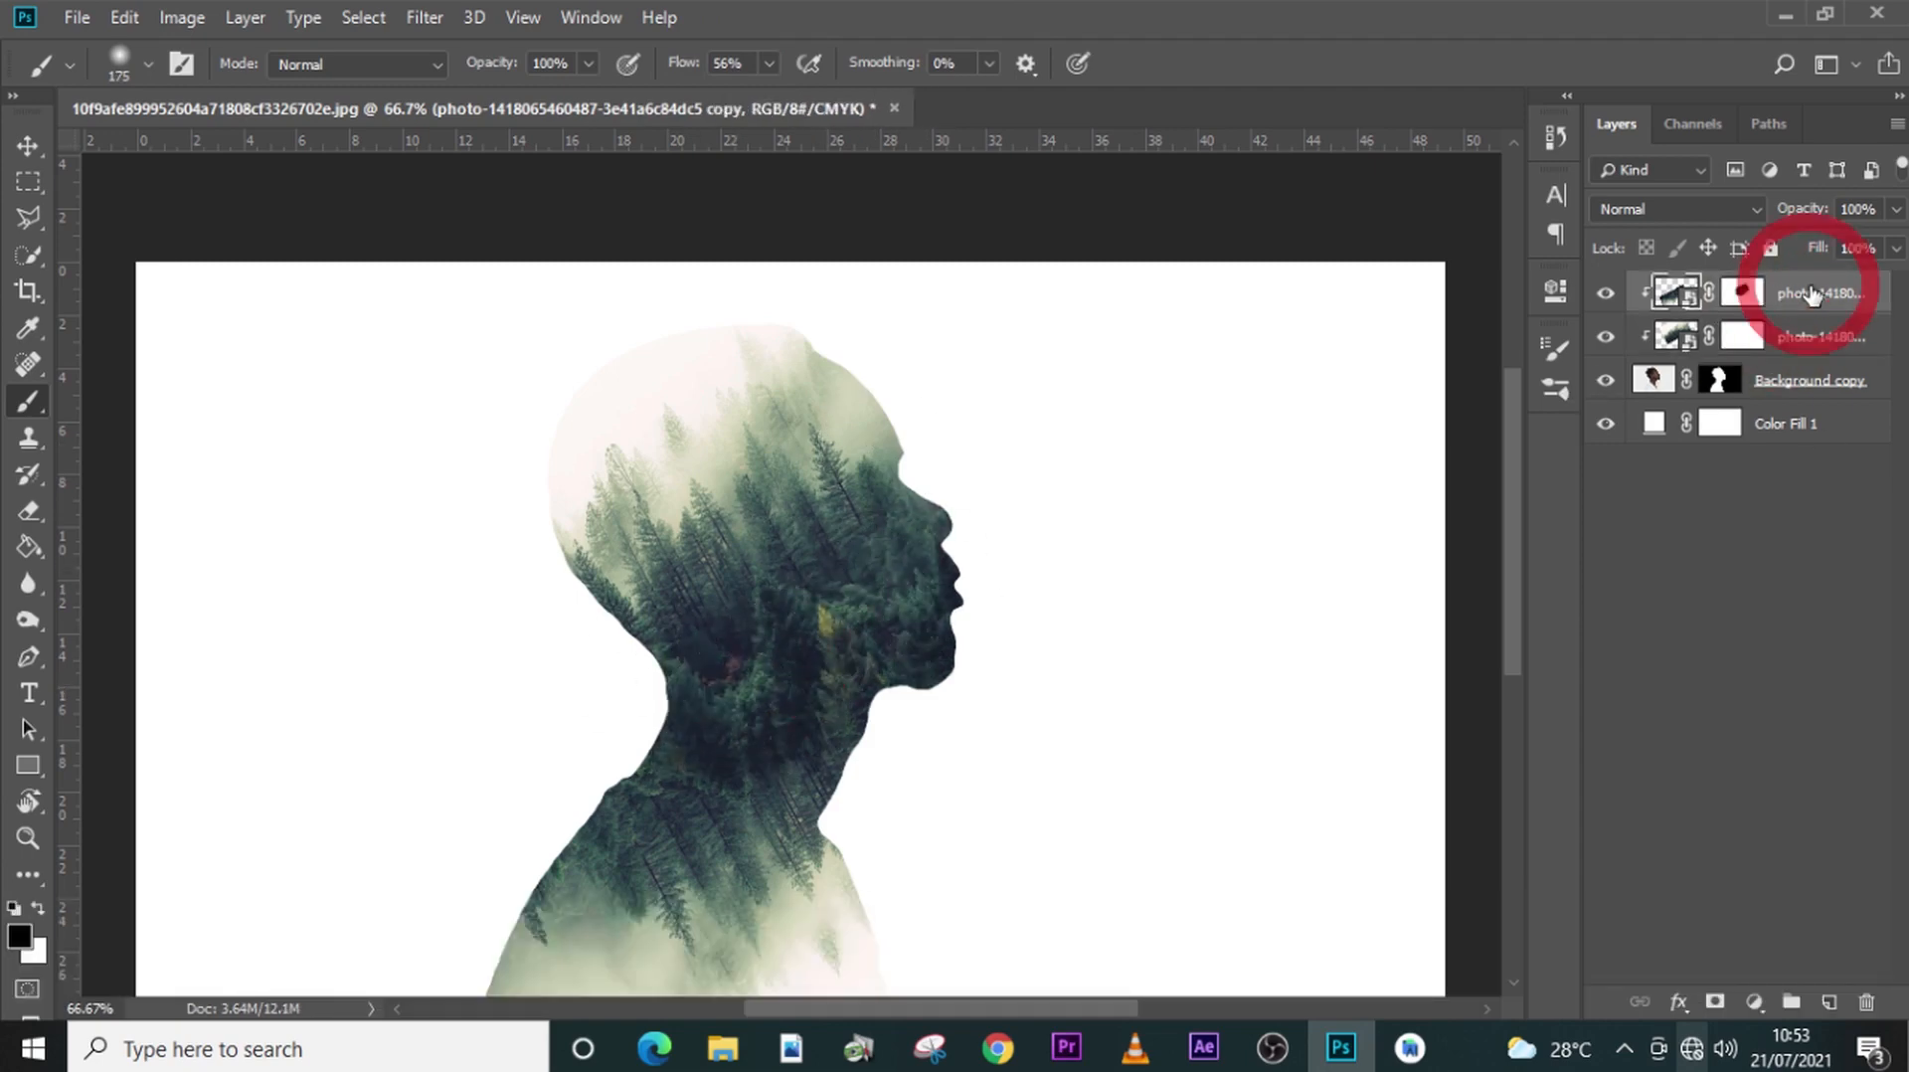
pyautogui.press('v')
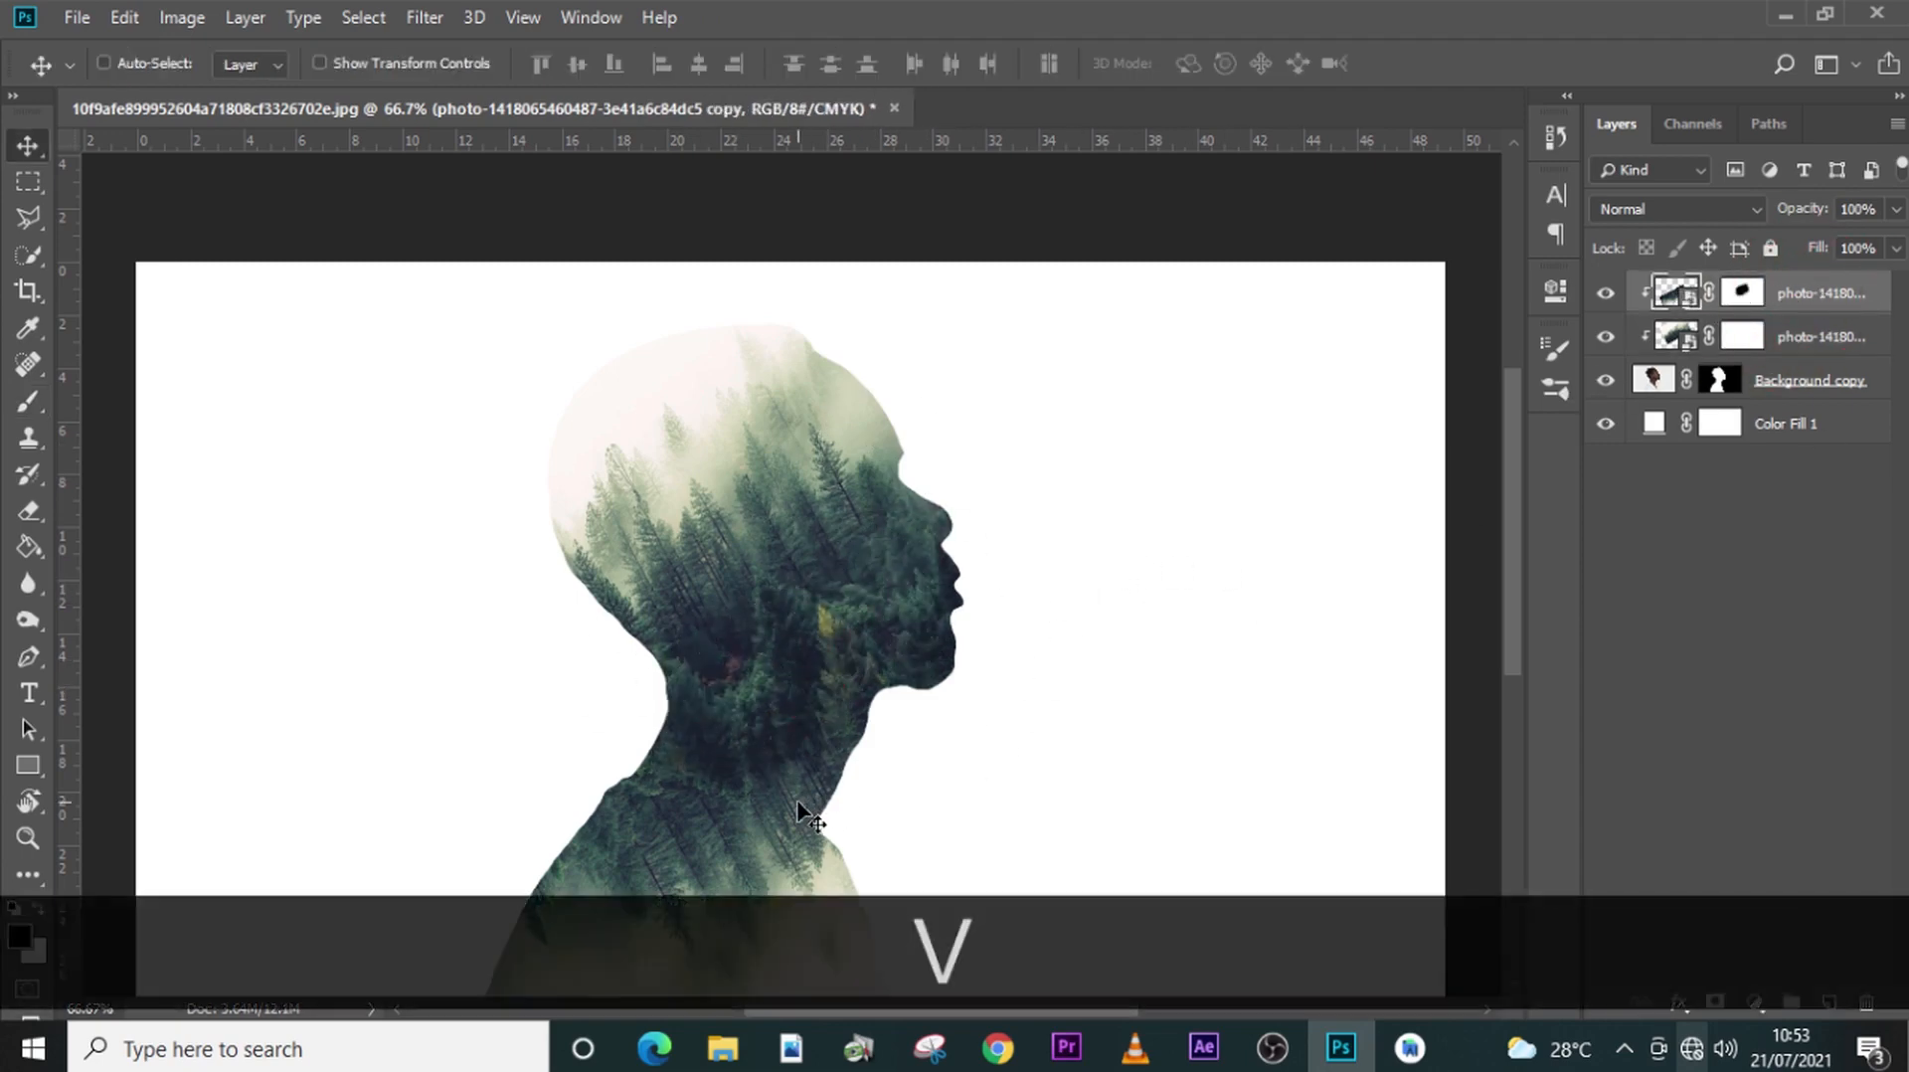
pyautogui.moveTo(796, 795); pyautogui.dragTo(801, 718)
pyautogui.moveTo(804, 718); pyautogui.dragTo(803, 686)
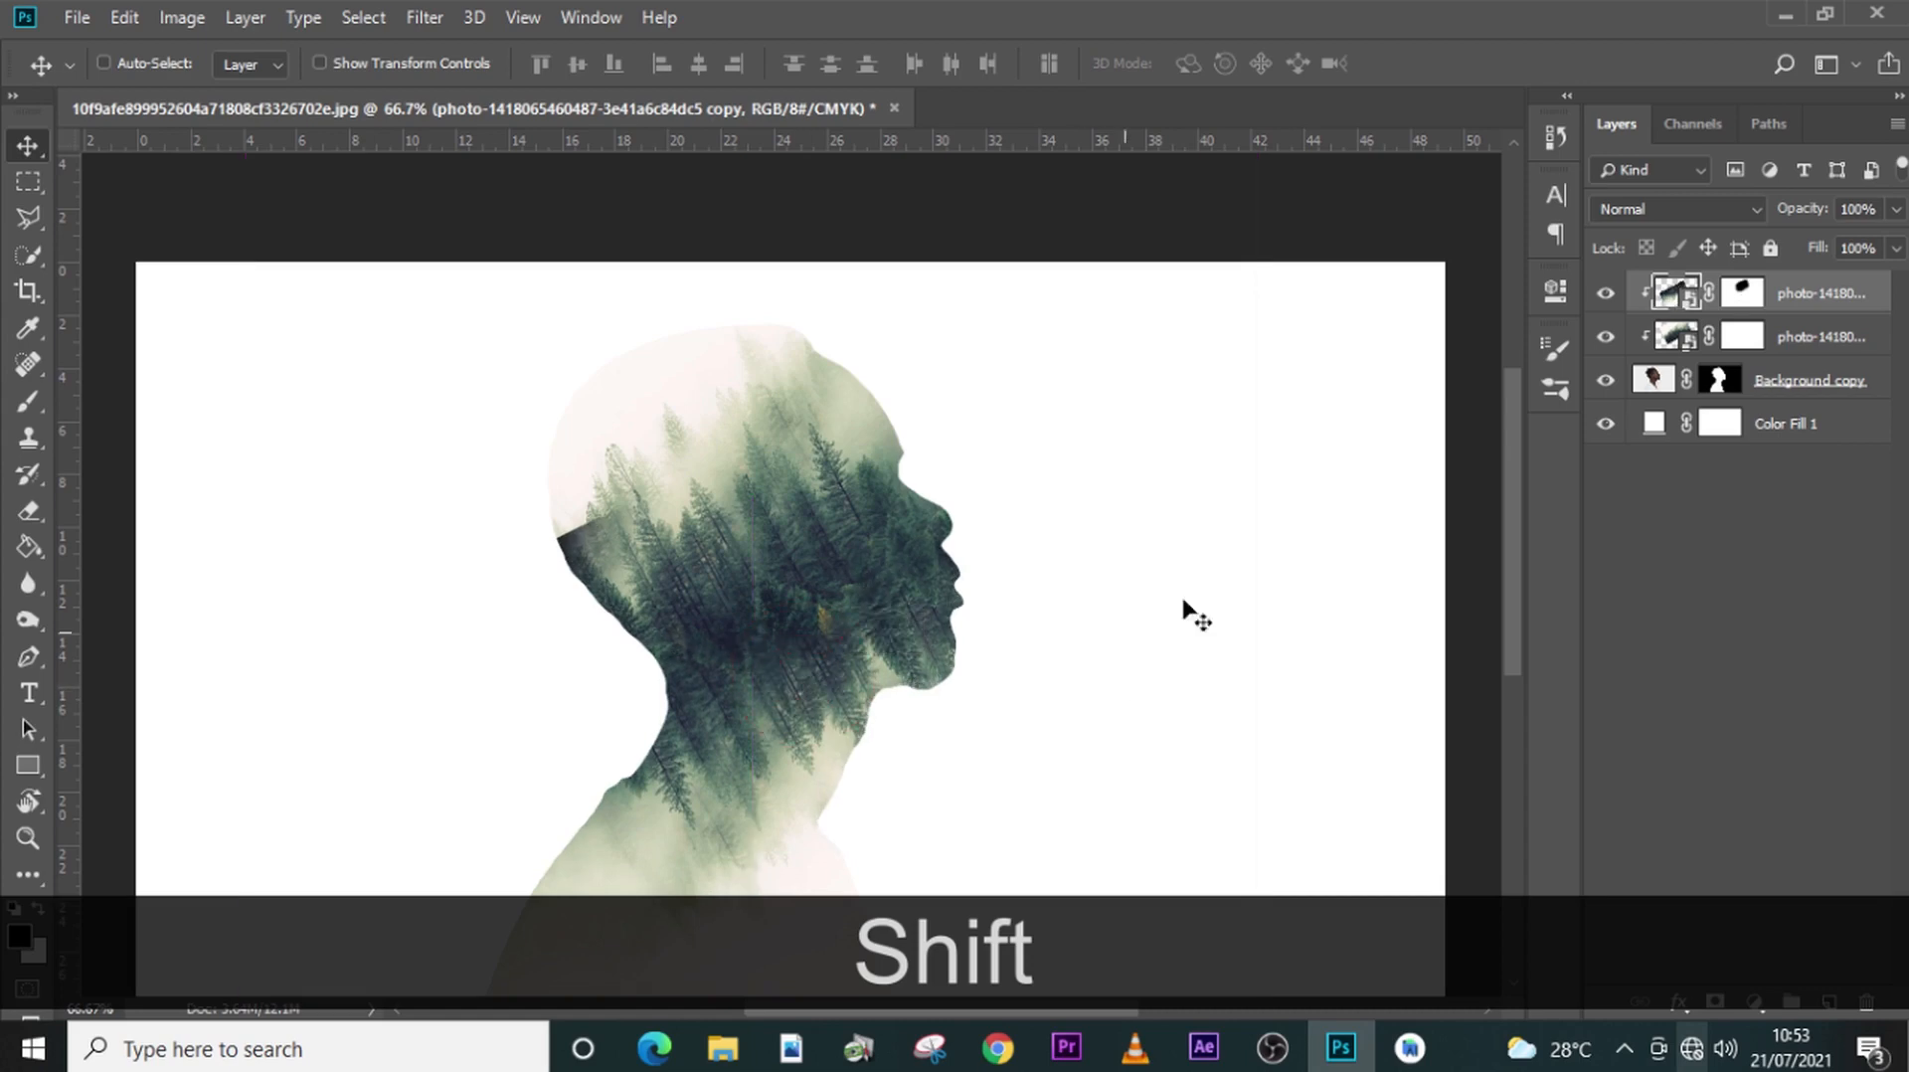
# - Paint black on the flipped copy's mask to hide the hard edge behind the head and reveal the shirt and collar
pyautogui.click(1739, 290)
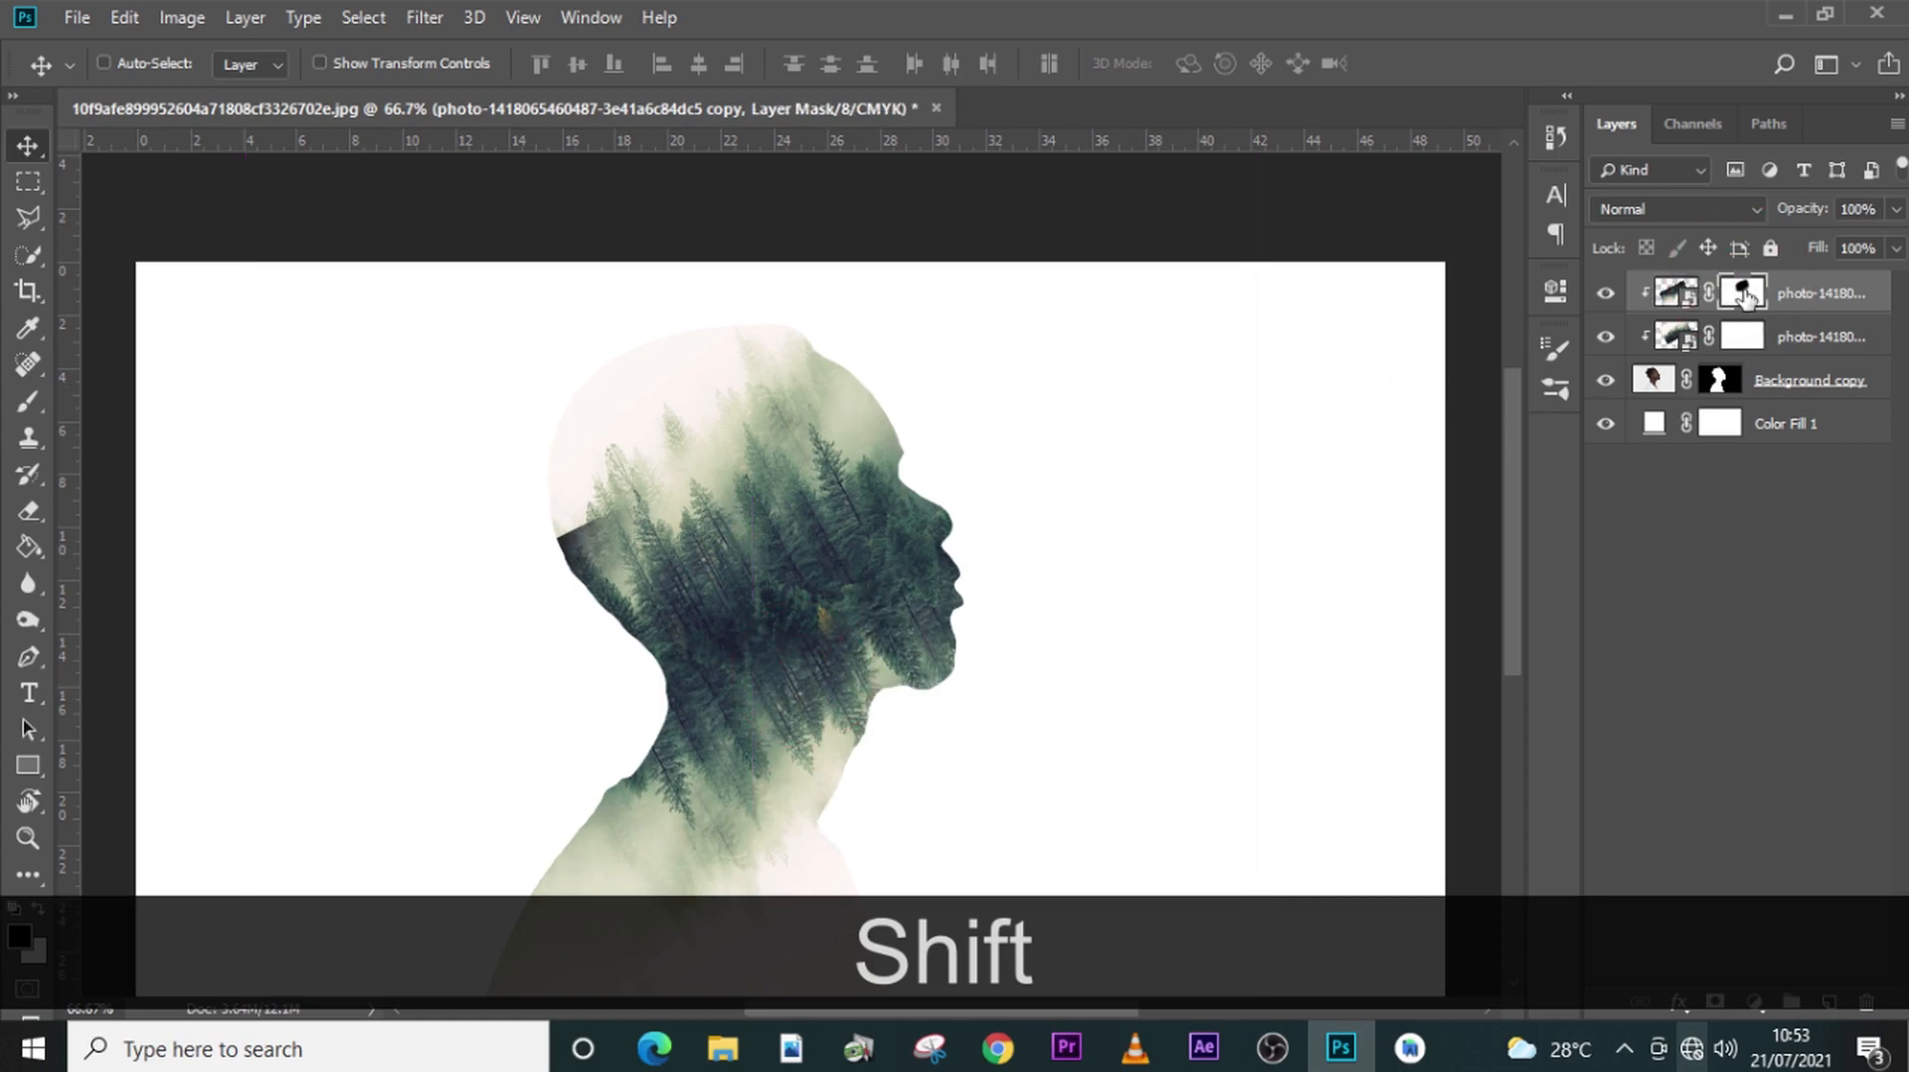
pyautogui.press('b')
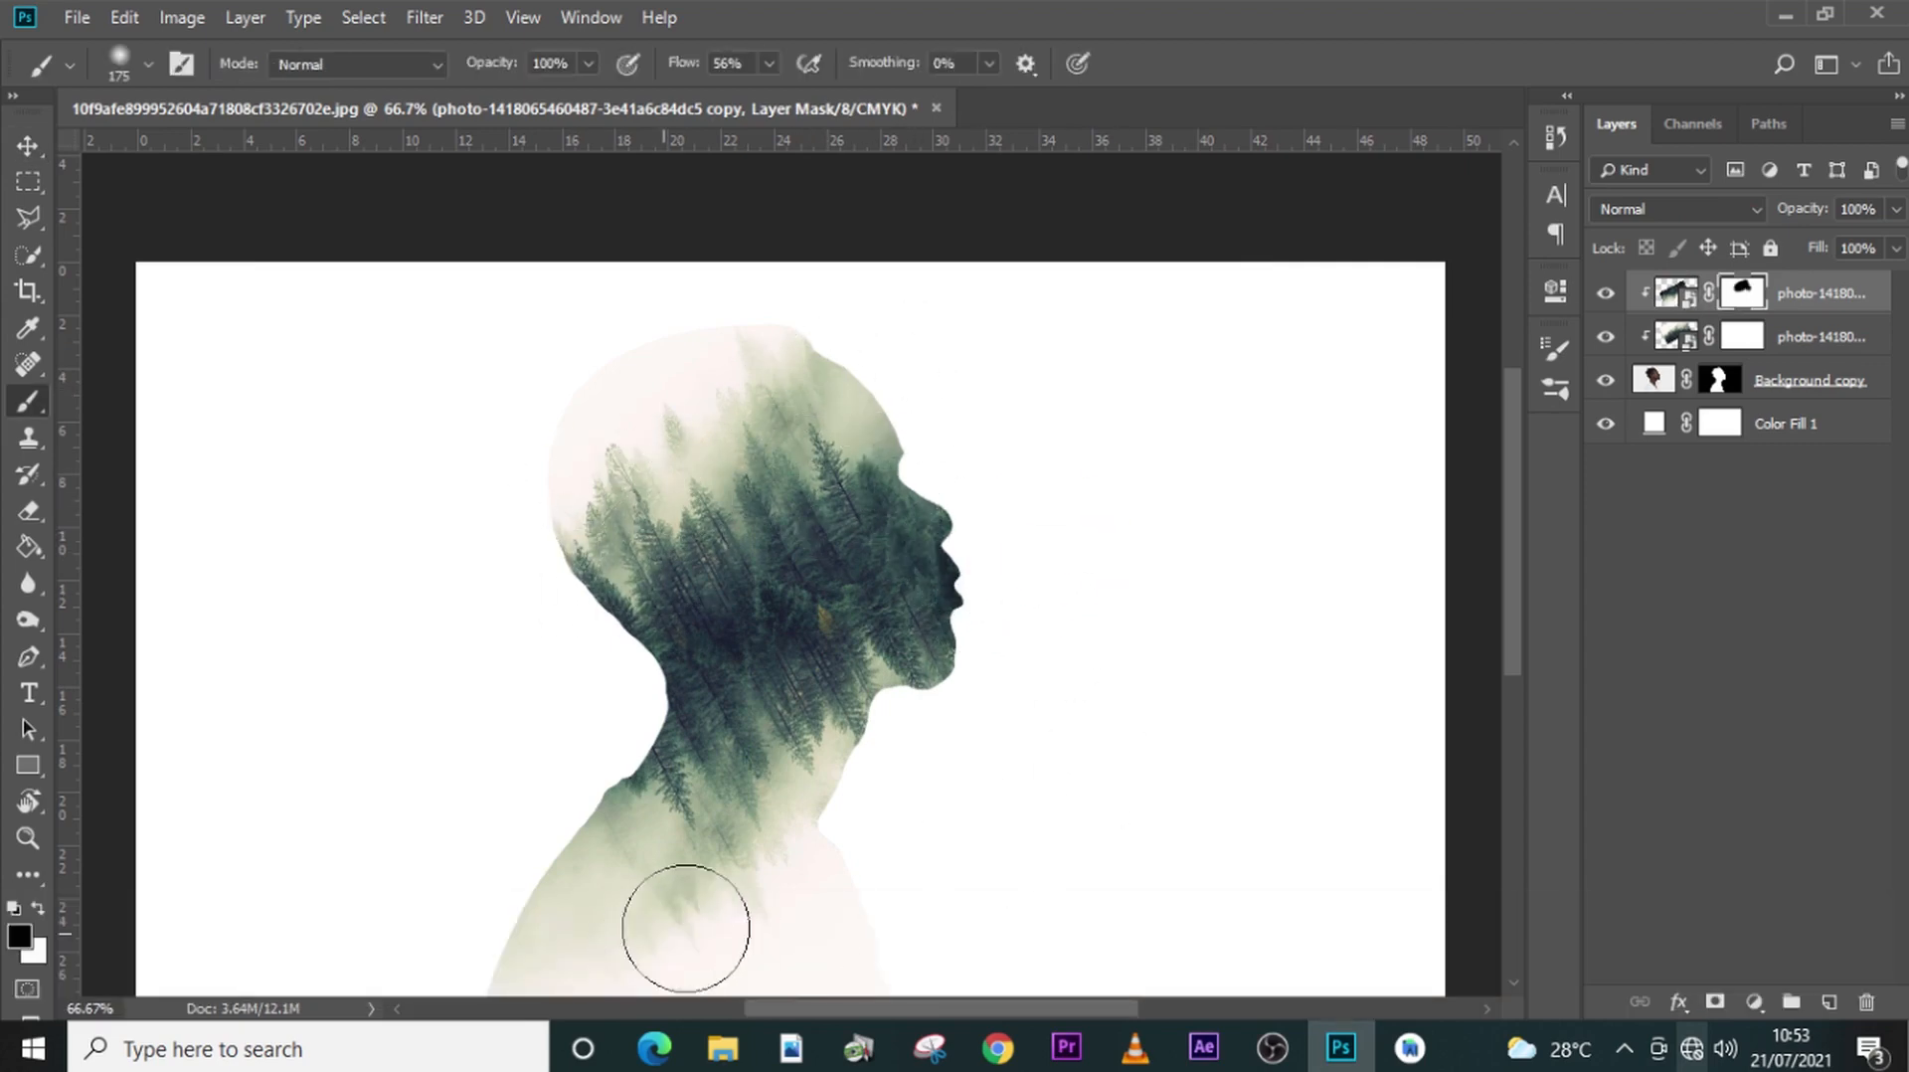
pyautogui.moveTo(725, 941)
pyautogui.mouseDown()
pyautogui.moveTo(581, 954)
pyautogui.moveTo(510, 925)
pyautogui.moveTo(597, 955)
pyautogui.mouseUp()
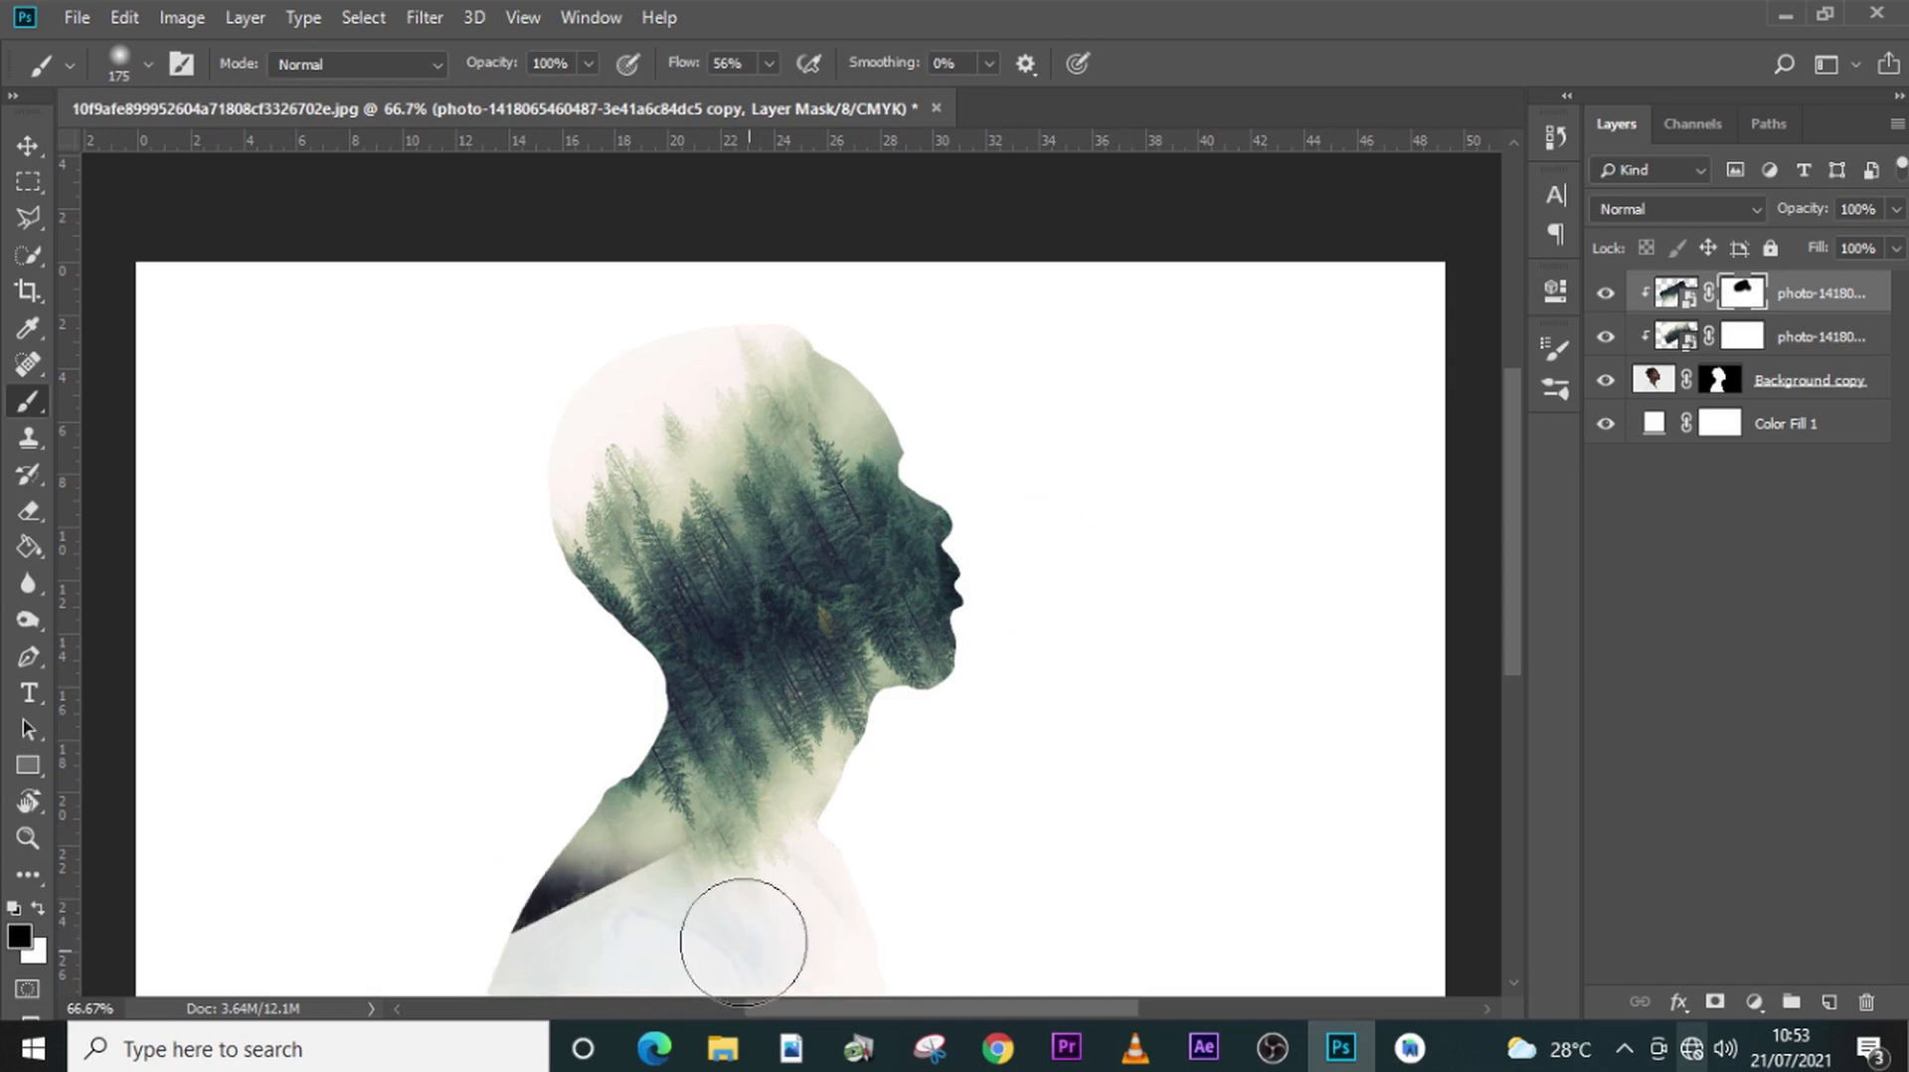
pyautogui.moveTo(732, 915)
pyautogui.mouseDown()
pyautogui.moveTo(820, 924)
pyautogui.moveTo(887, 964)
pyautogui.moveTo(745, 925)
pyautogui.mouseUp()
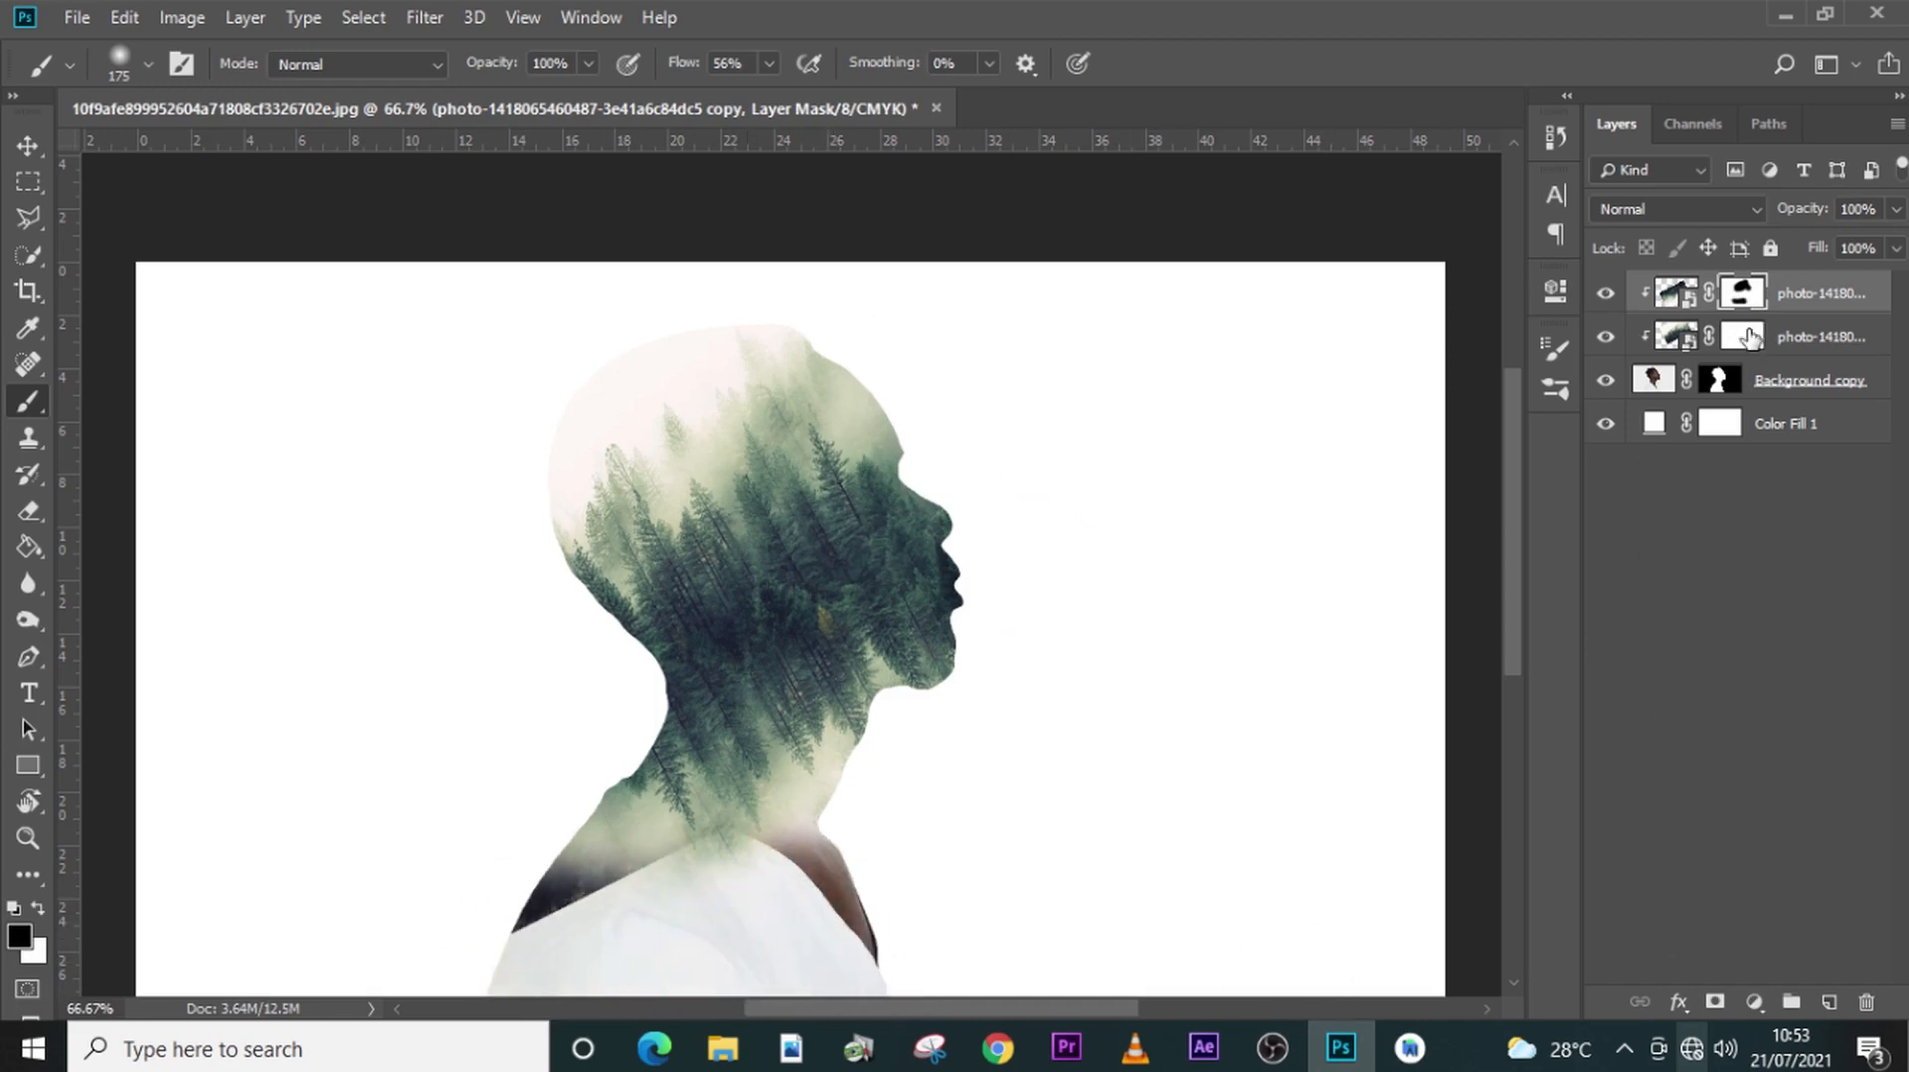
# - Paint black on the original forest layer's mask to reveal the man's forehead, eye, nose and mouth
pyautogui.click(1749, 338)
pyautogui.moveTo(868, 358)
pyautogui.mouseDown()
pyautogui.moveTo(933, 484)
pyautogui.moveTo(980, 639)
pyautogui.mouseUp()
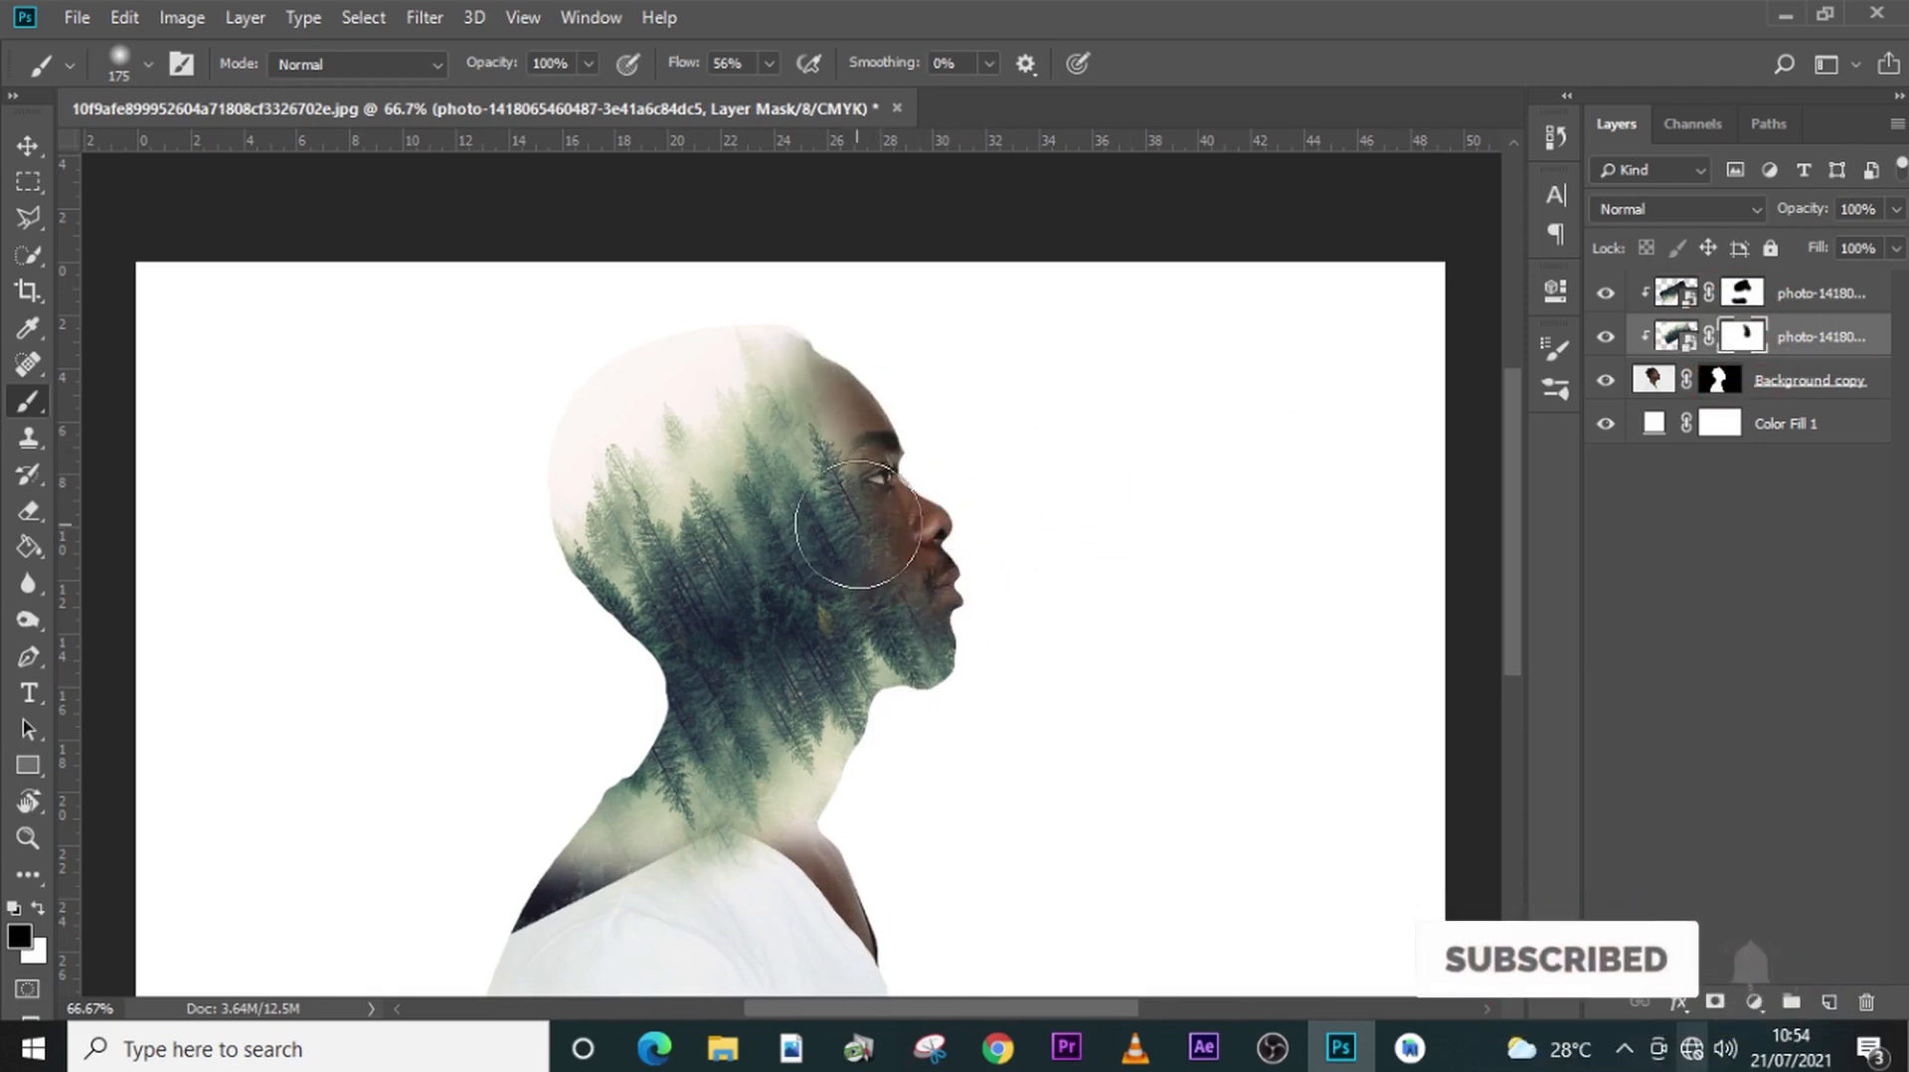
pyautogui.moveTo(857, 524)
pyautogui.mouseDown()
pyautogui.moveTo(920, 498)
pyautogui.moveTo(886, 552)
pyautogui.moveTo(949, 592)
pyautogui.mouseUp()
# - Paint white on the original forest layer's mask to restore trees around the temple and forehead, and target the flipped copy's mask
pyautogui.press('x')
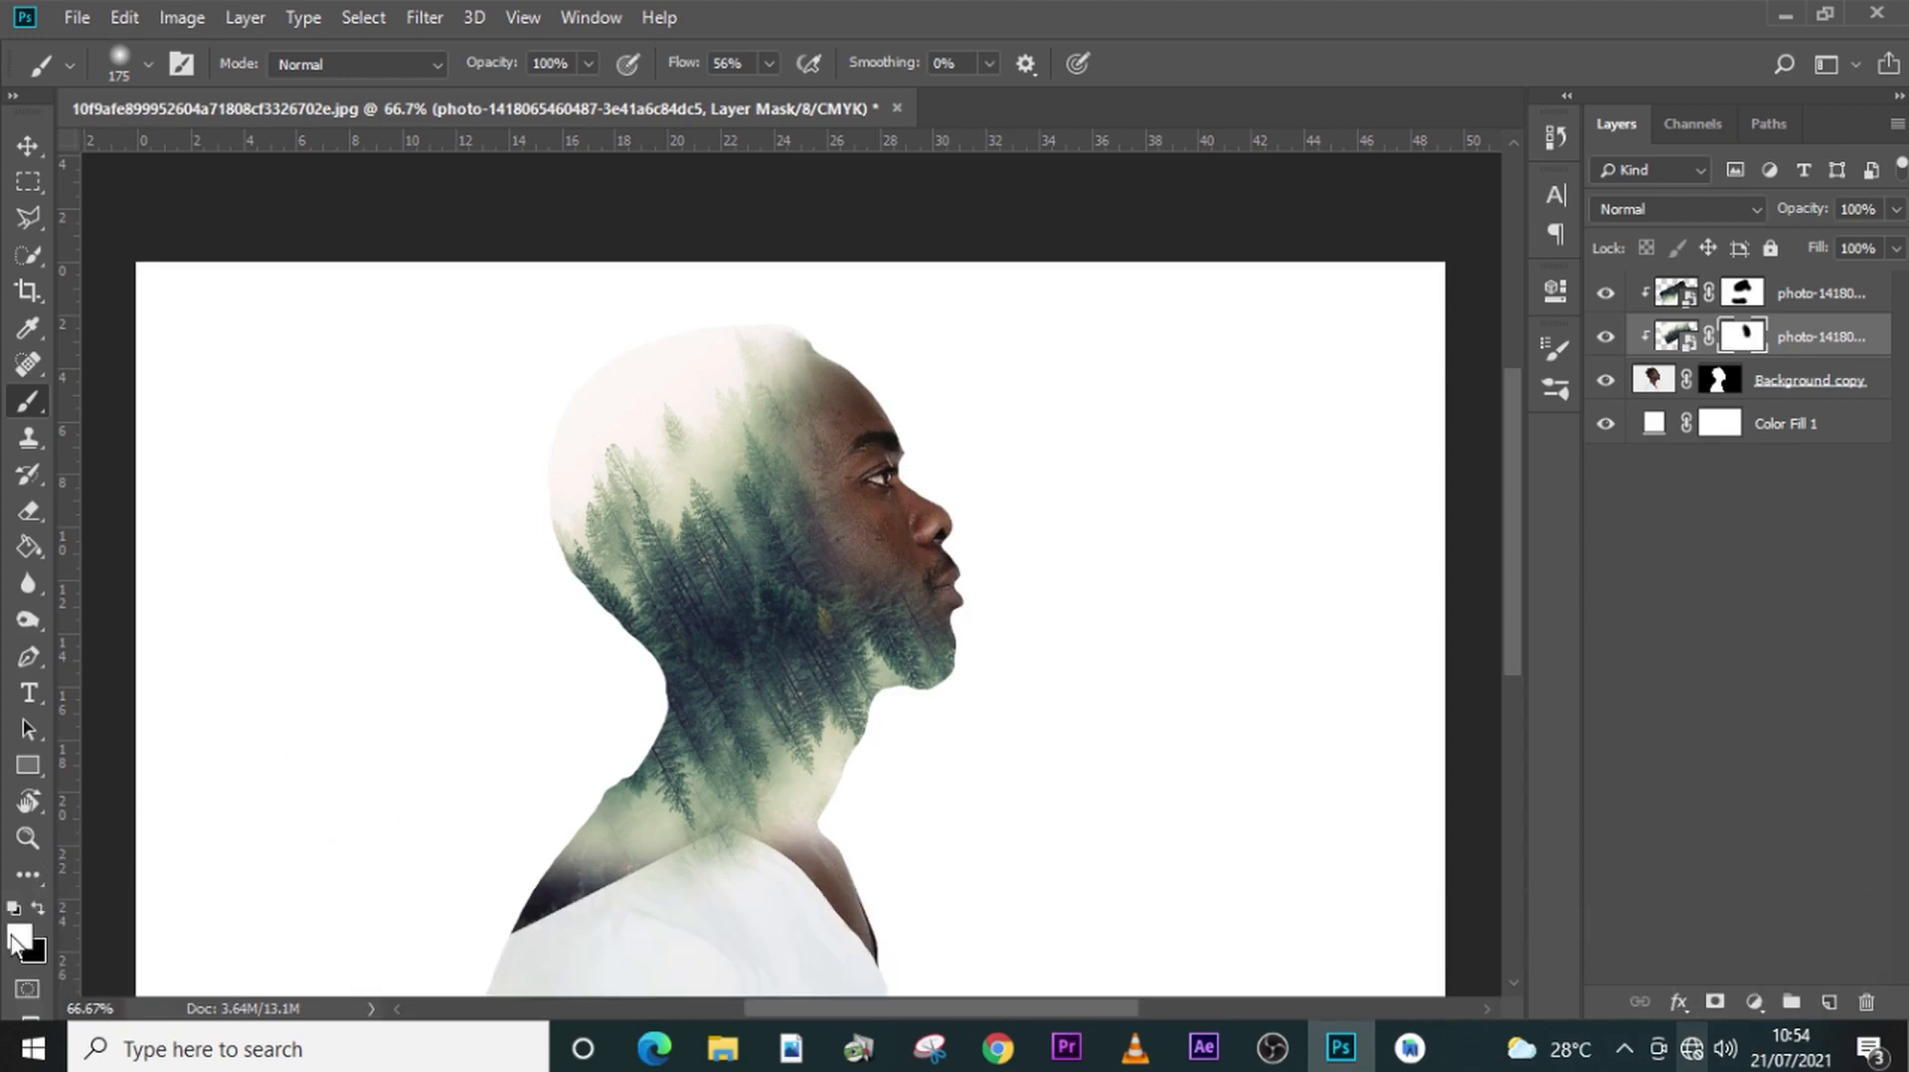
pyautogui.moveTo(779, 407)
pyautogui.mouseDown()
pyautogui.moveTo(783, 547)
pyautogui.moveTo(754, 437)
pyautogui.moveTo(810, 384)
pyautogui.moveTo(803, 356)
pyautogui.moveTo(856, 376)
pyautogui.moveTo(791, 390)
pyautogui.moveTo(755, 455)
pyautogui.moveTo(760, 554)
pyautogui.mouseUp()
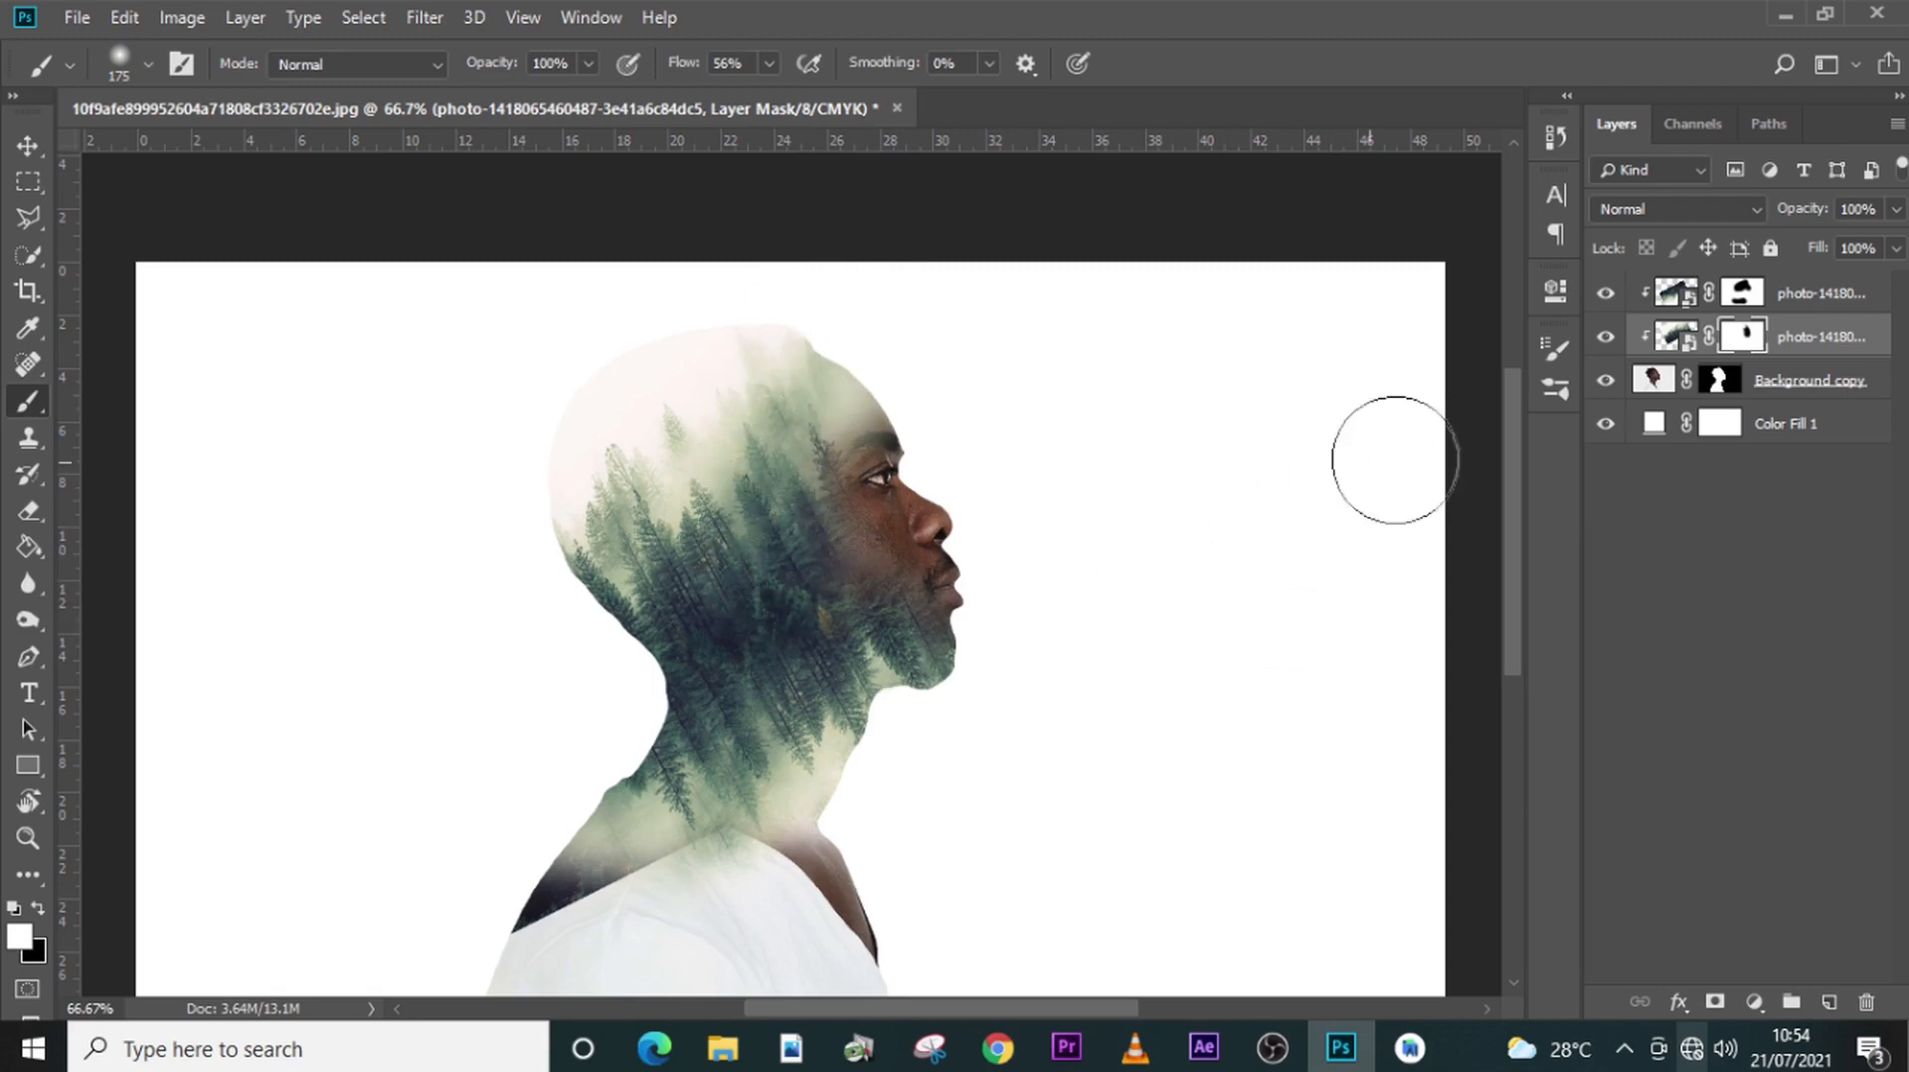
pyautogui.click(1738, 293)
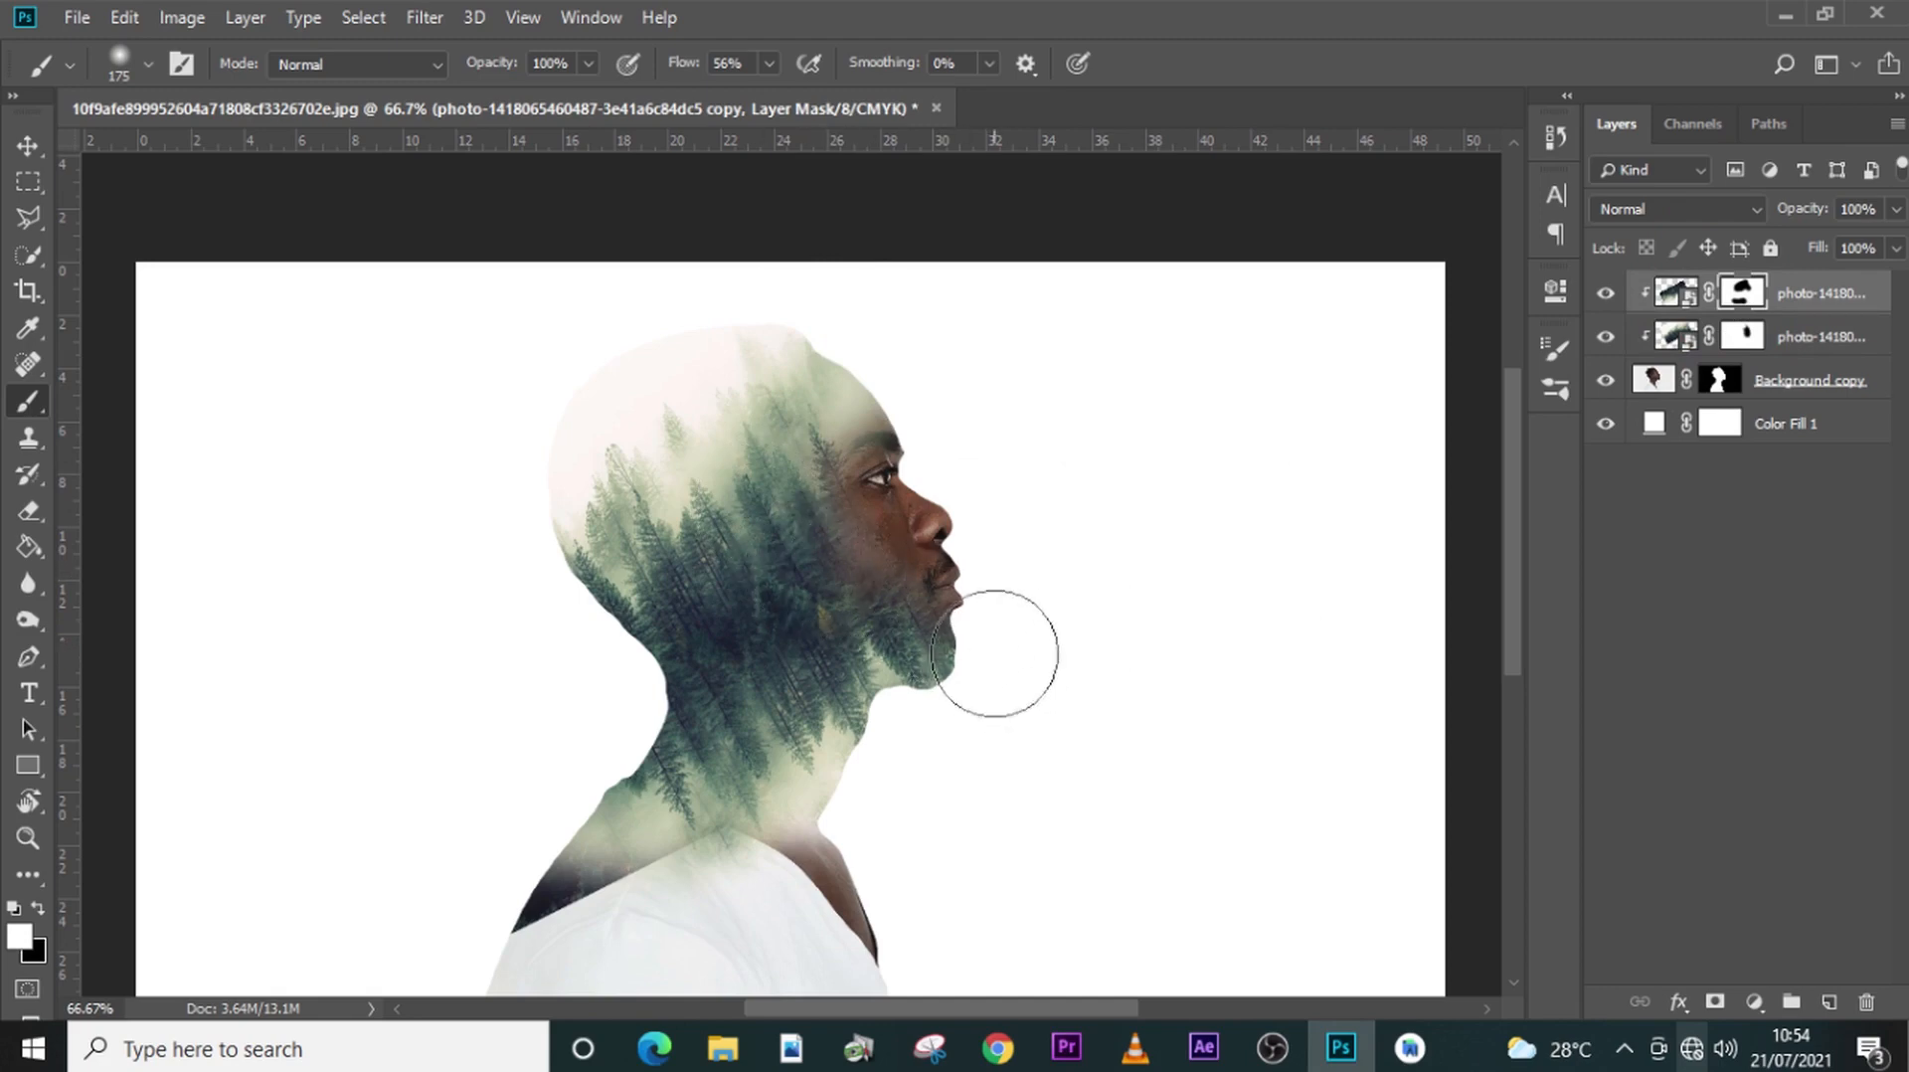
# - Paint black on the flipped copy's mask with a 125 px brush to reveal the mouth and chin, and on the original forest layer's mask over the cheek
pyautogui.press('[')
pyautogui.press('[')
pyautogui.moveTo(955, 635)
pyautogui.mouseDown()
pyautogui.moveTo(929, 622)
pyautogui.moveTo(934, 654)
pyautogui.mouseUp()
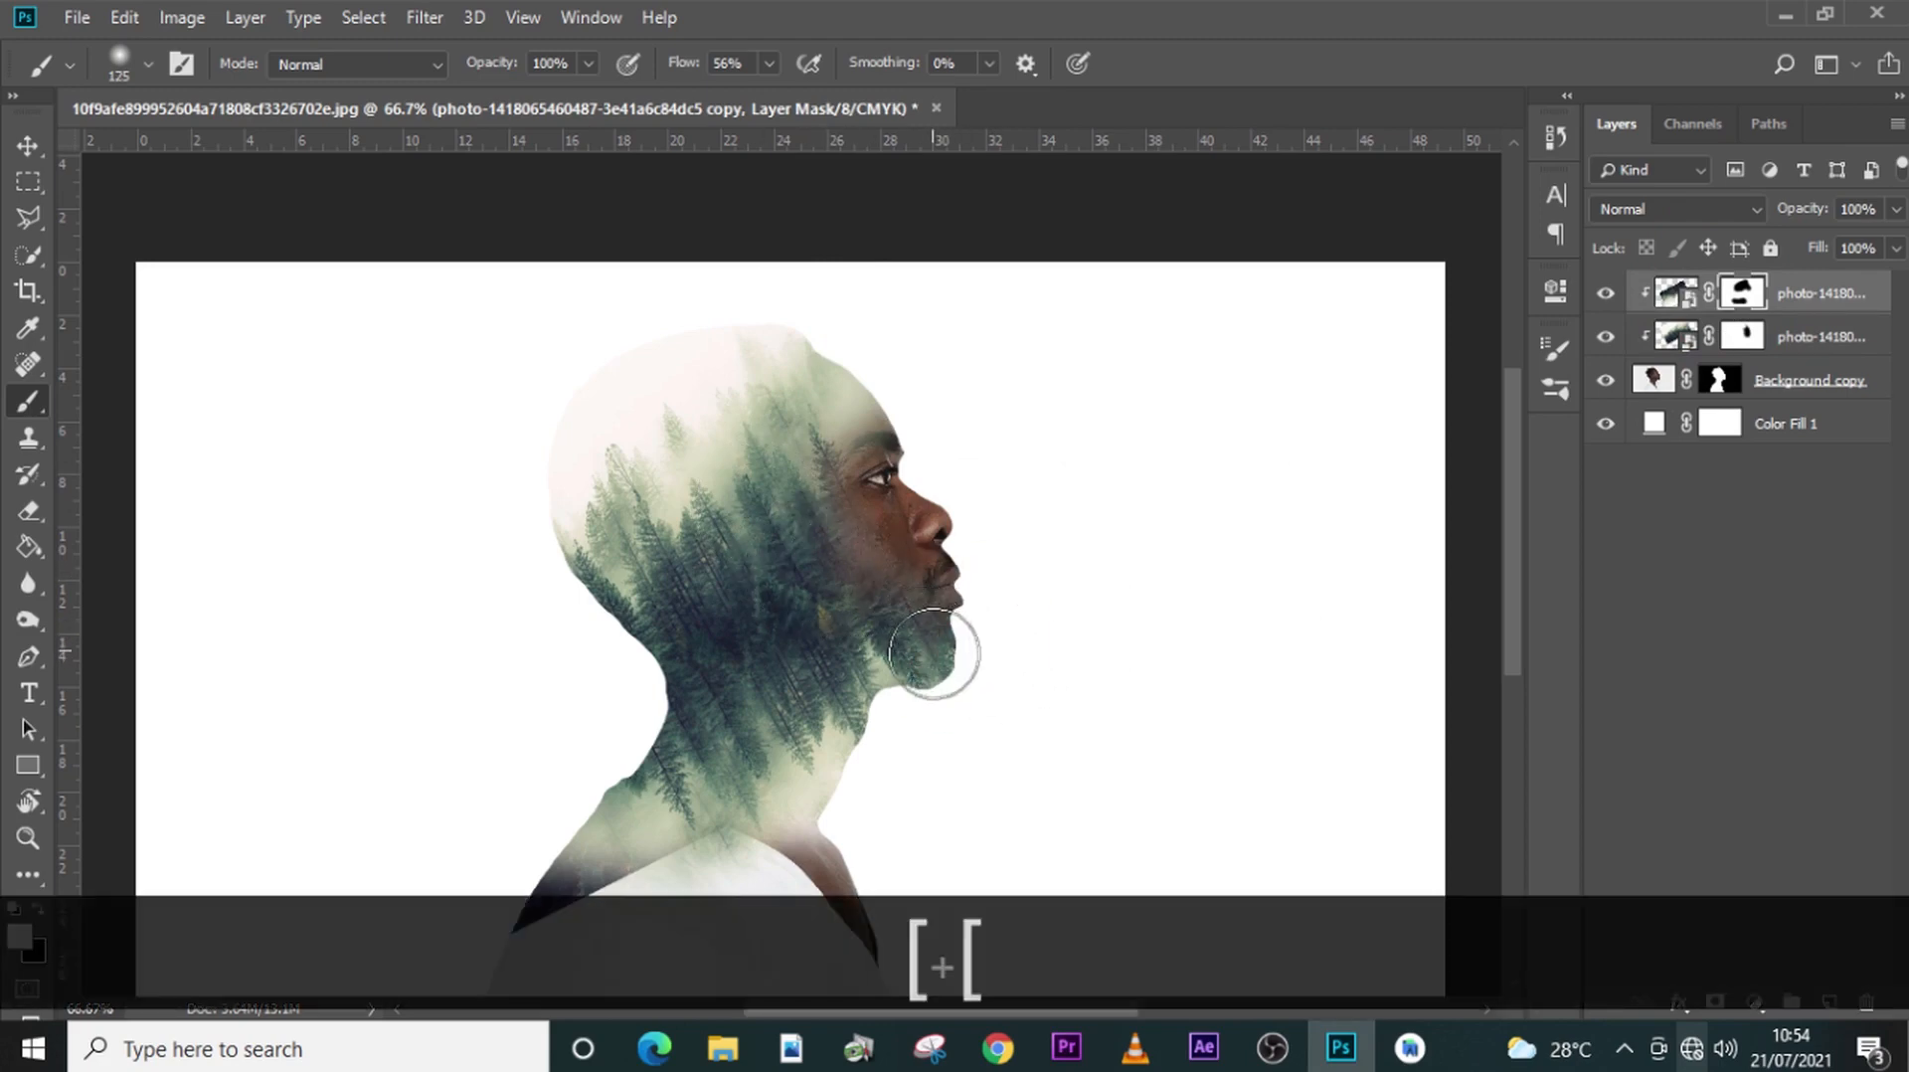
pyautogui.press('x')
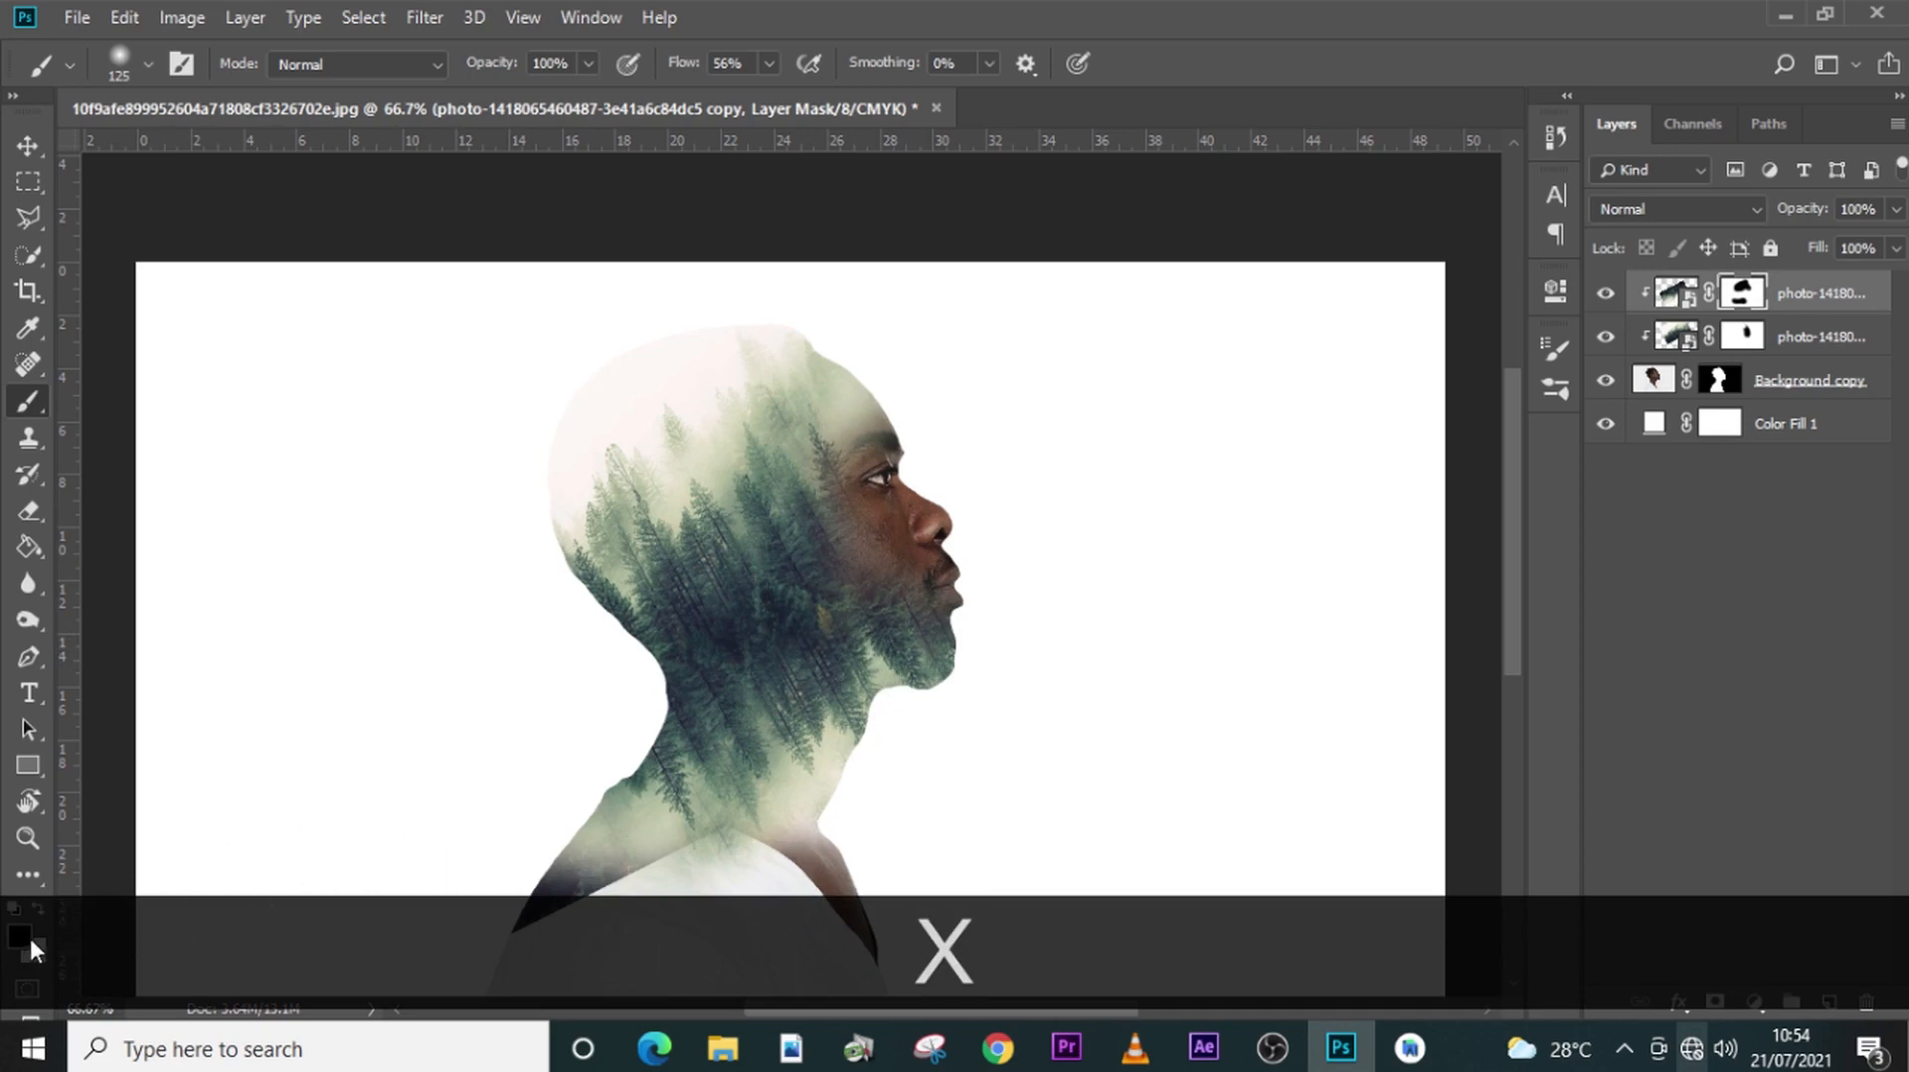
pyautogui.moveTo(941, 618)
pyautogui.mouseDown()
pyautogui.moveTo(920, 606)
pyautogui.moveTo(929, 630)
pyautogui.mouseUp()
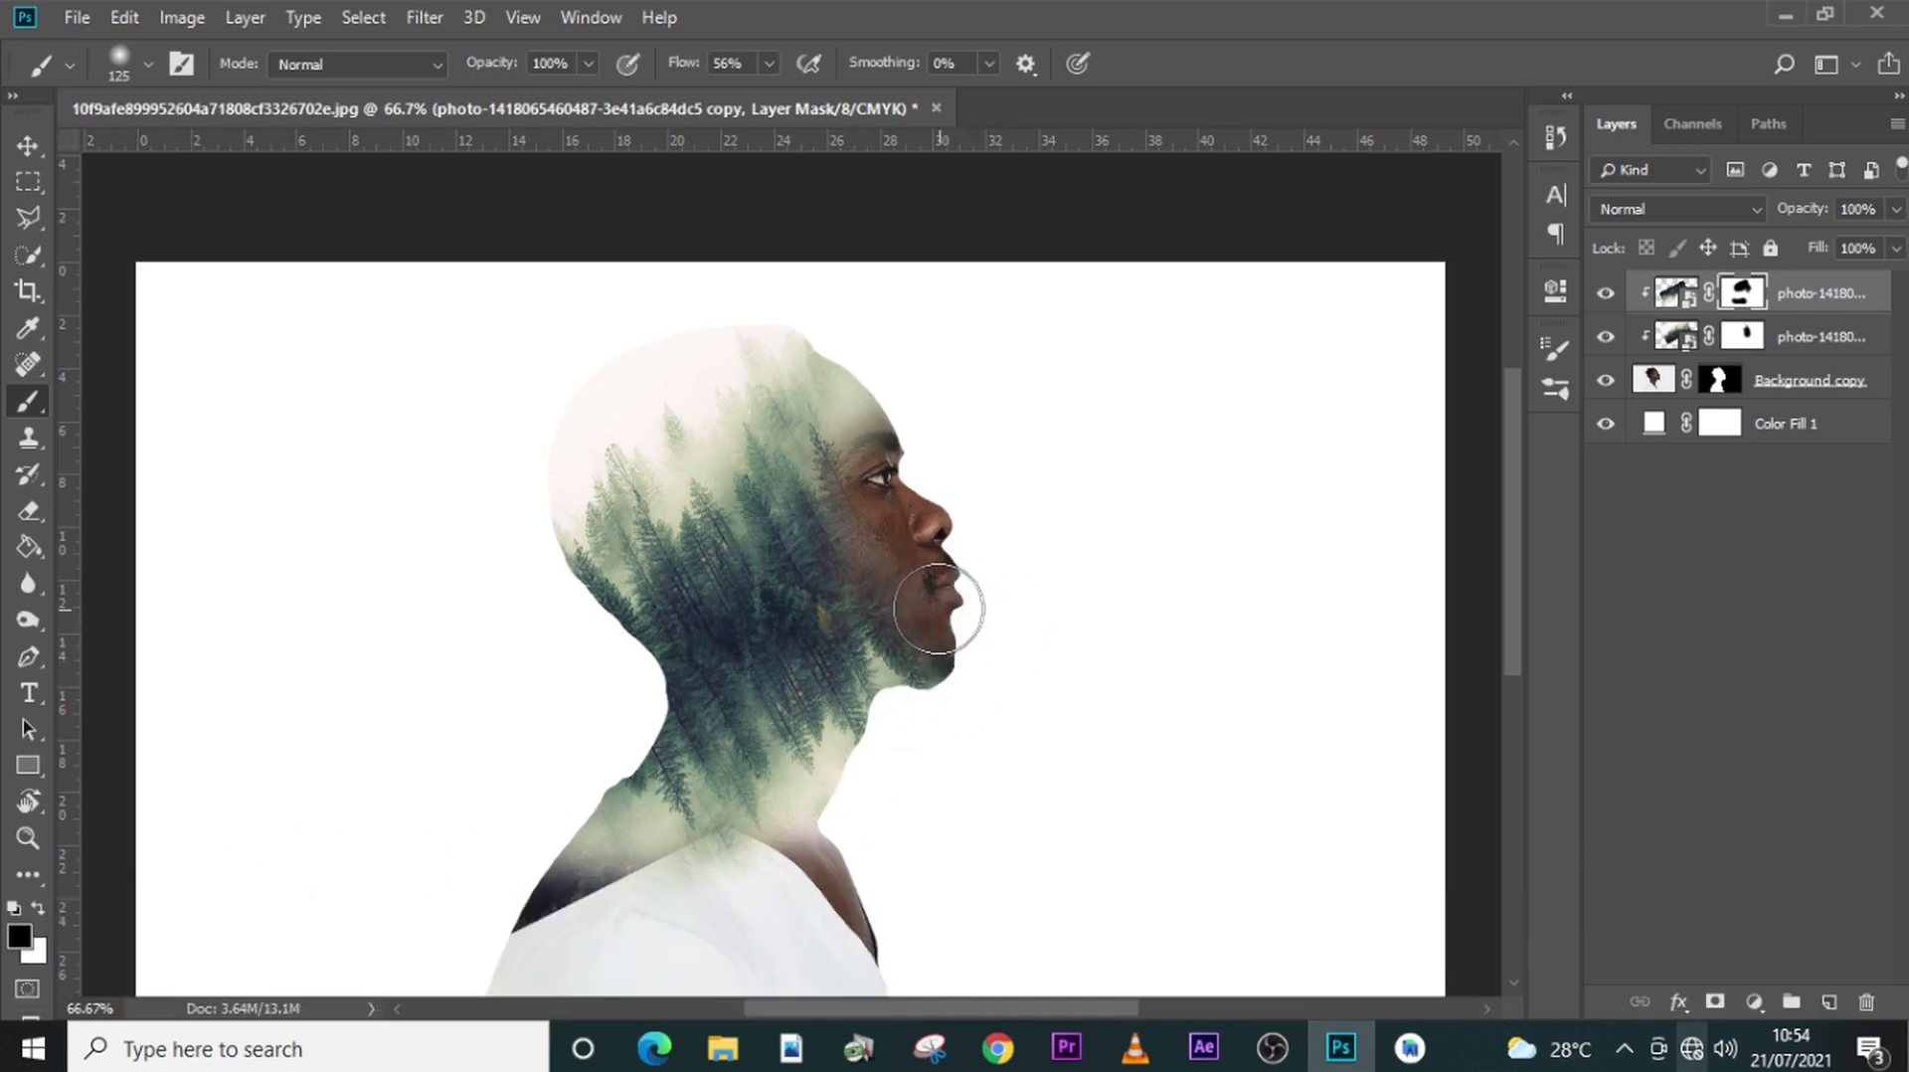
pyautogui.click(904, 560)
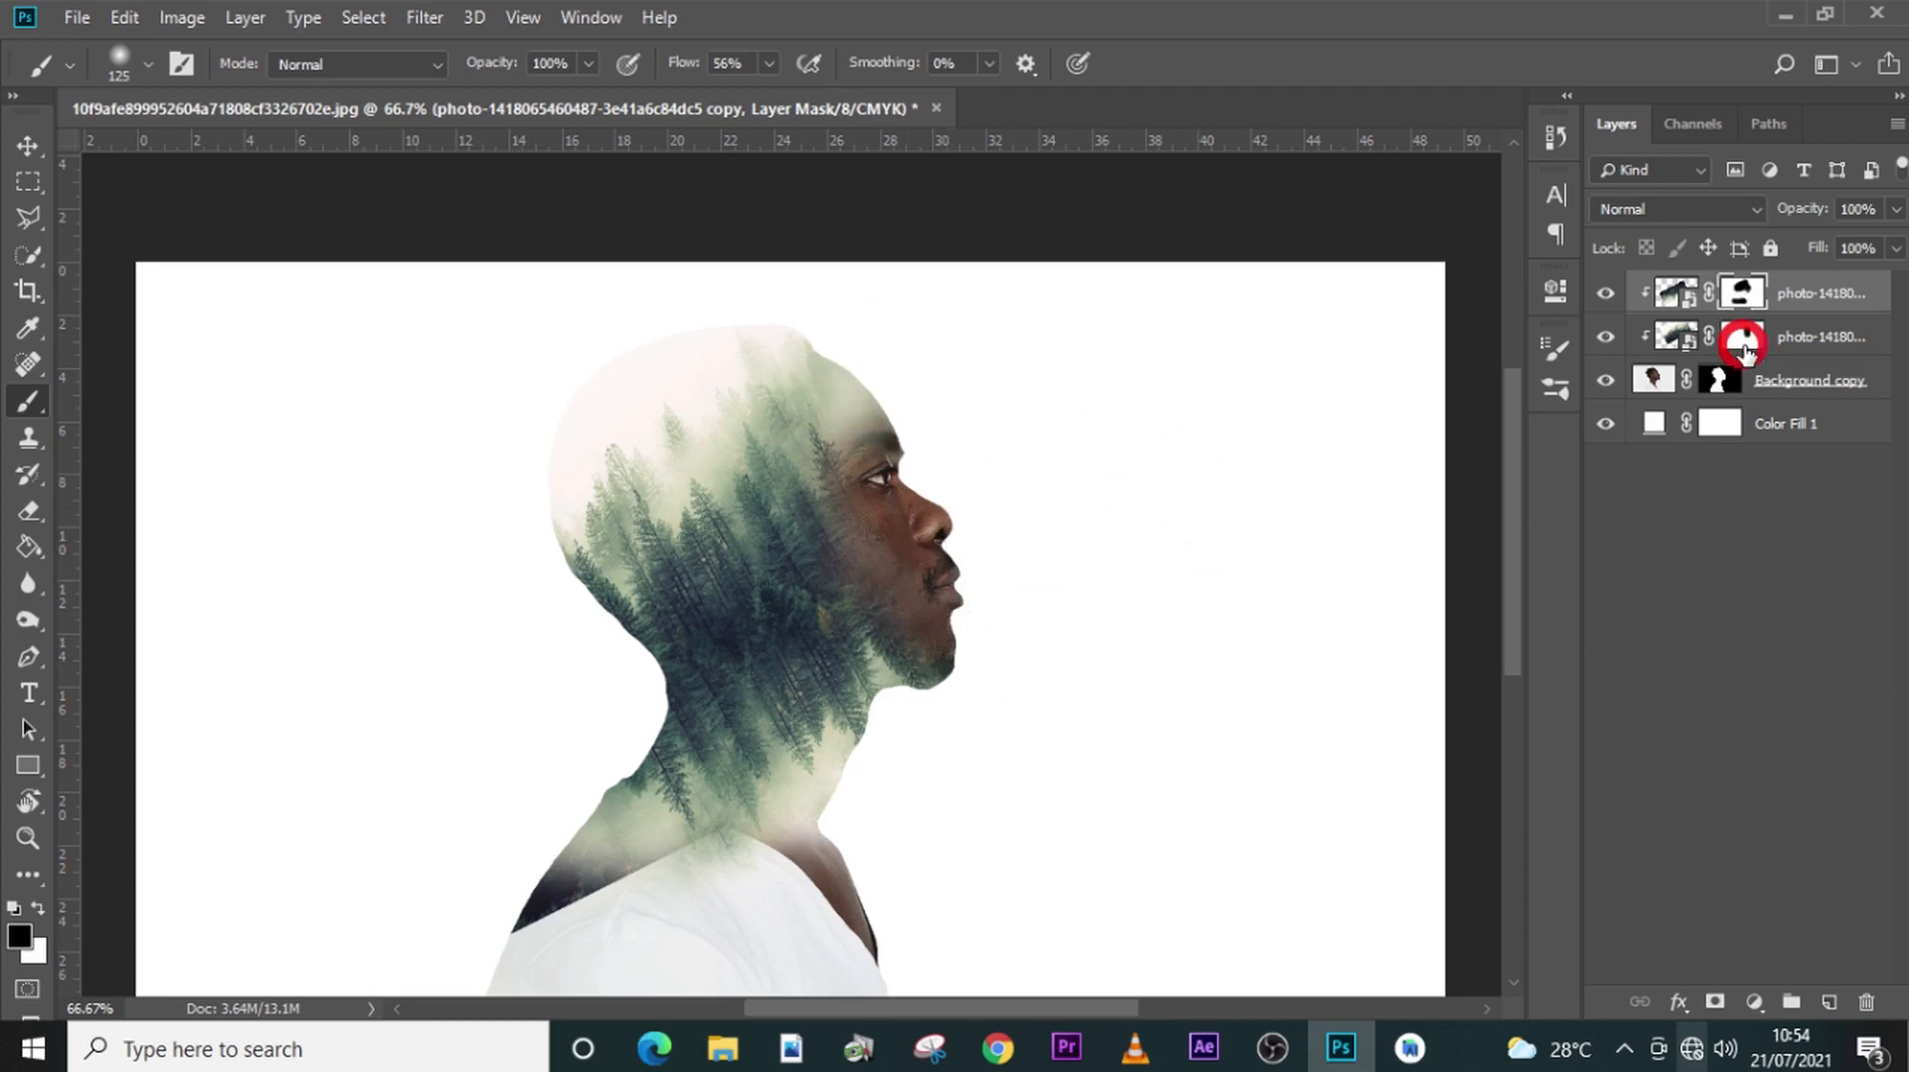
pyautogui.click(1742, 343)
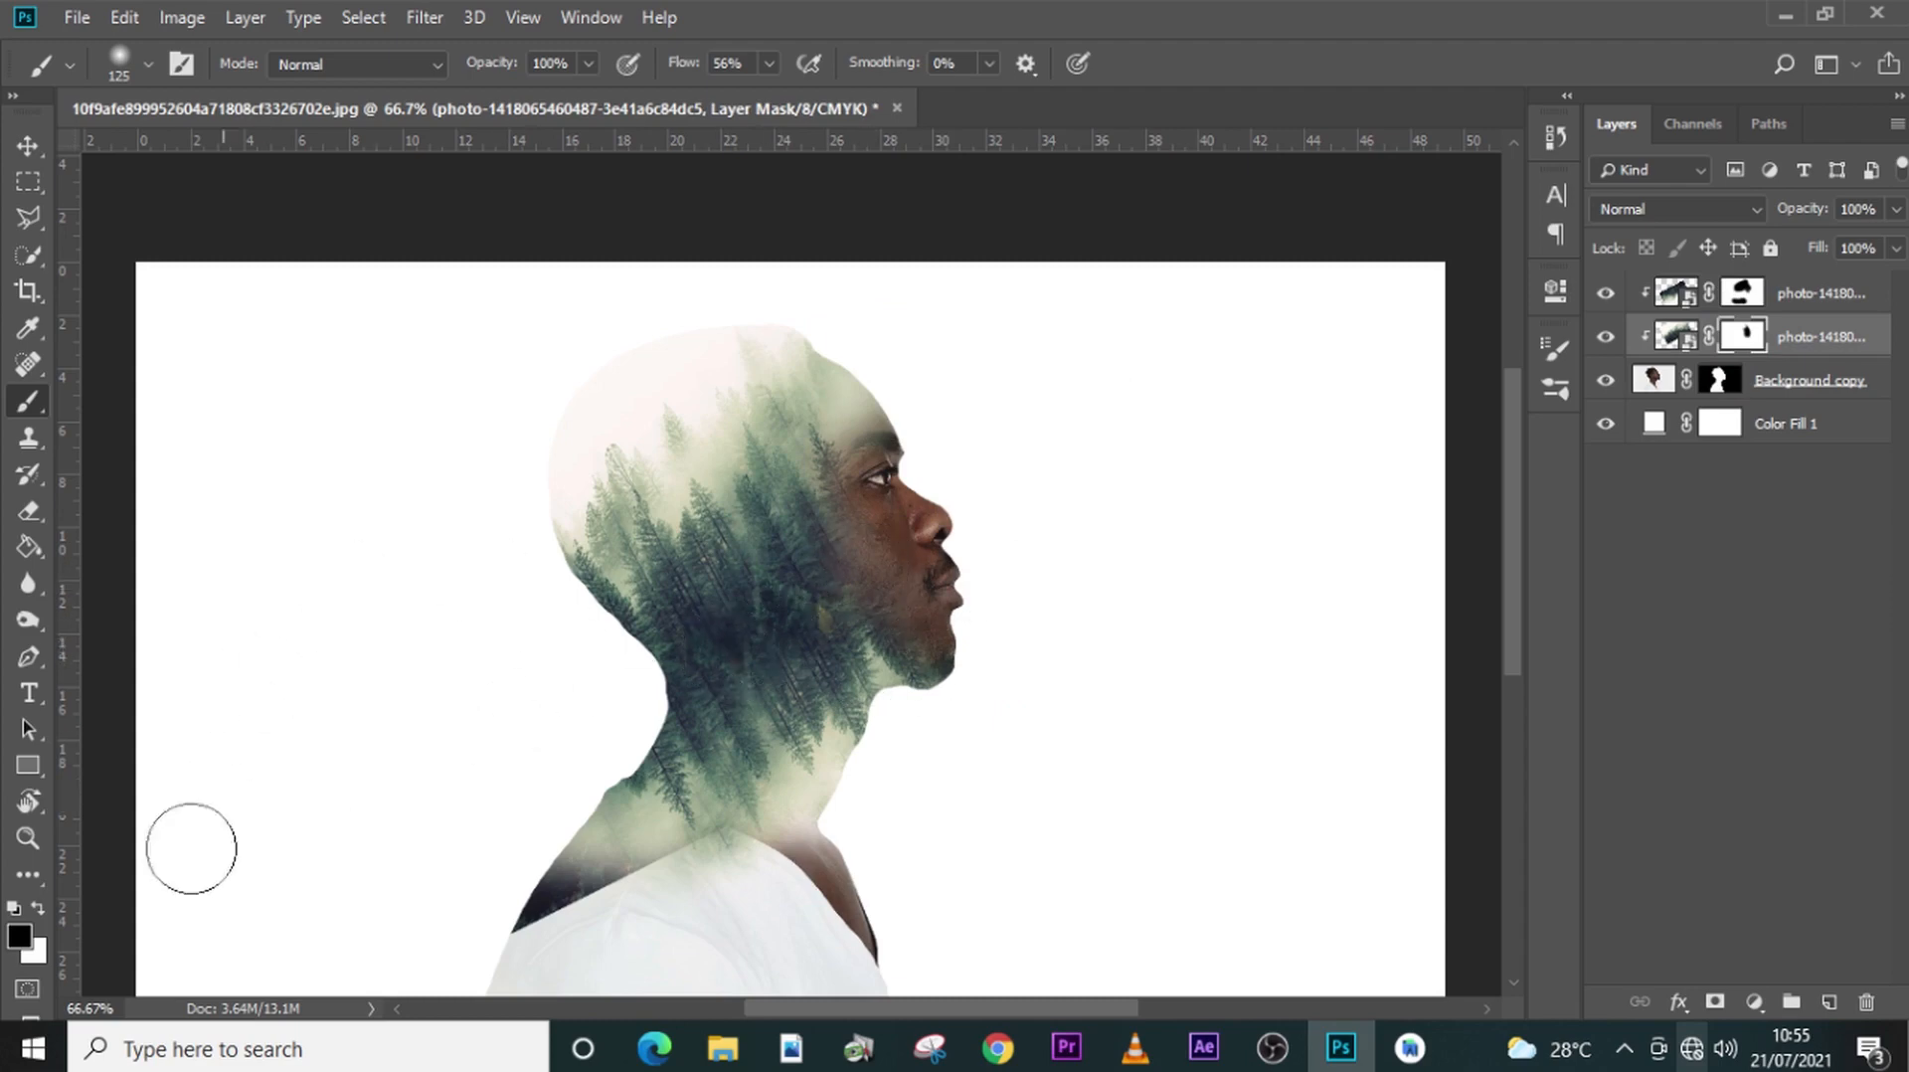
pyautogui.moveTo(853, 548)
pyautogui.mouseDown()
pyautogui.moveTo(871, 574)
pyautogui.moveTo(861, 533)
pyautogui.mouseUp()
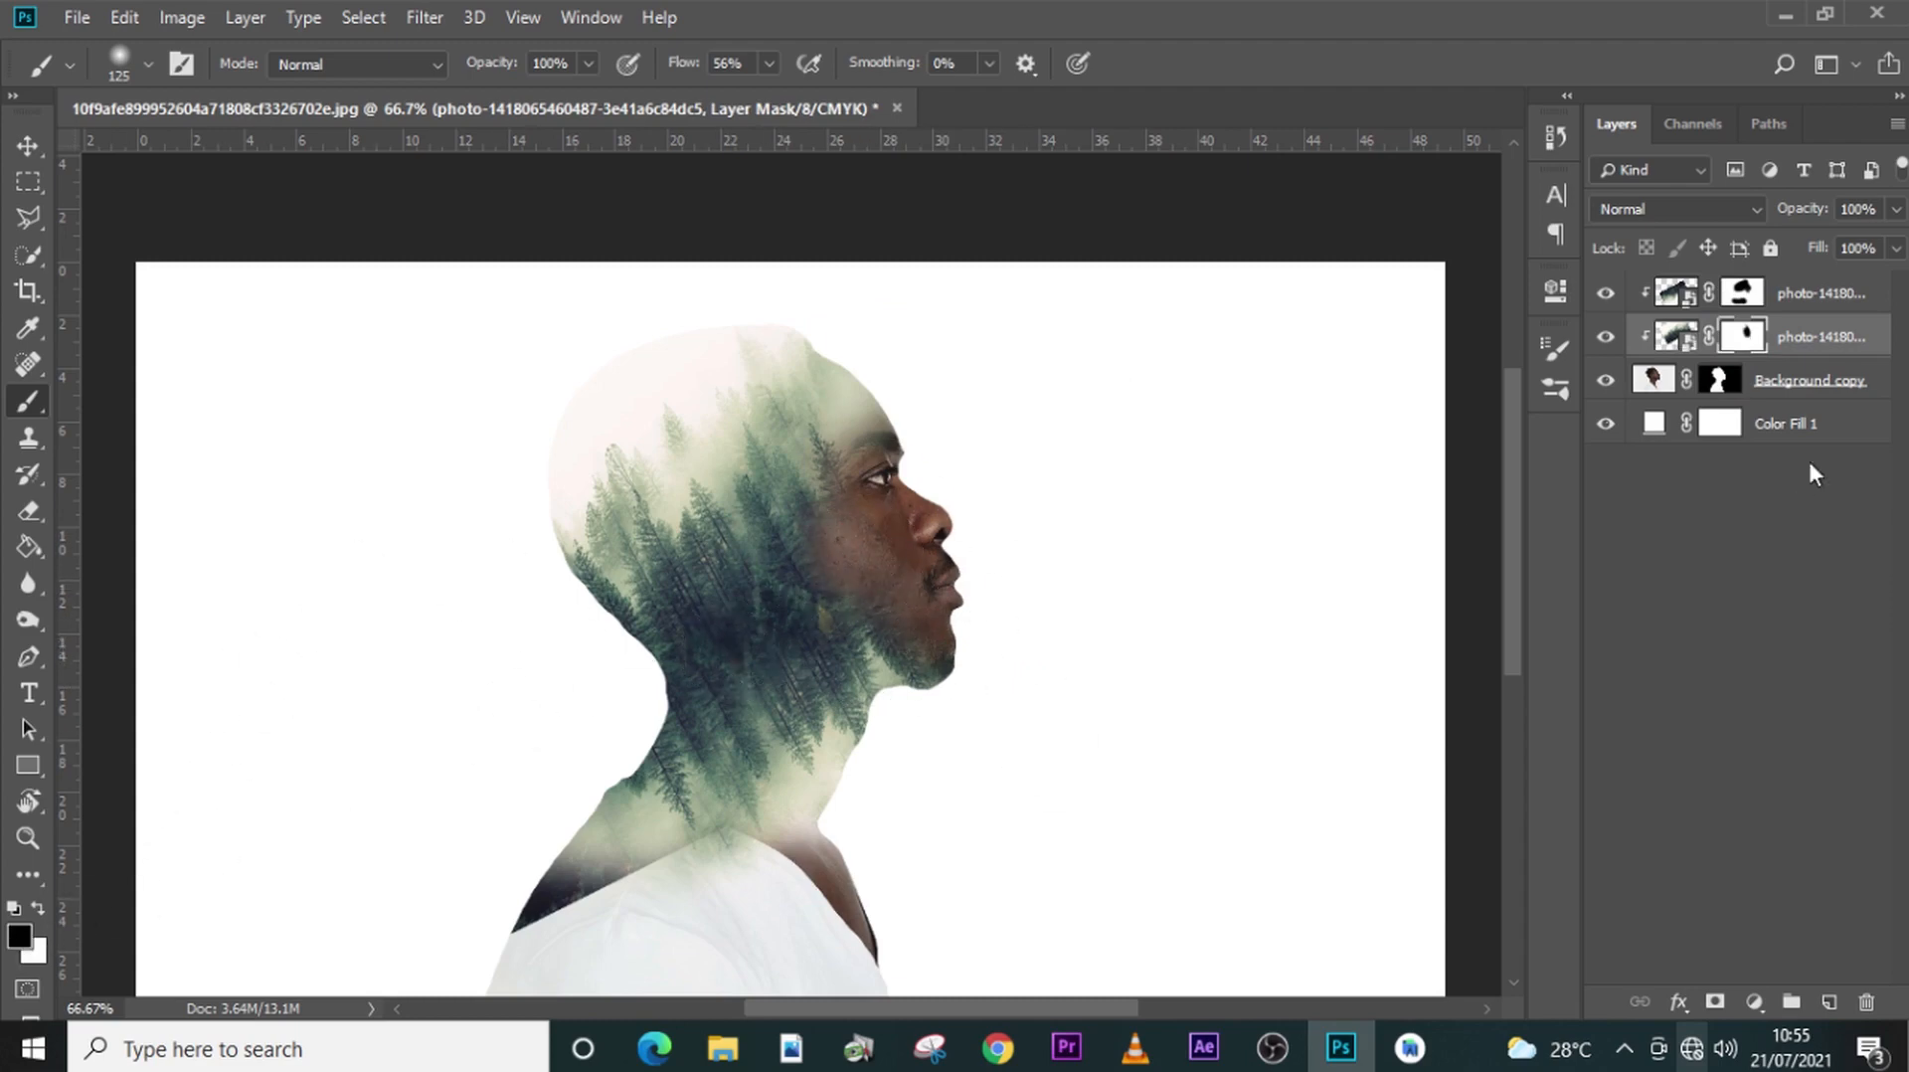
# - Change the background color fill to pale cream #fcf7f3 sampled from the mist at the back of the head, and toggle the fill's visibility to compare
pyautogui.doubleClick(1650, 426)
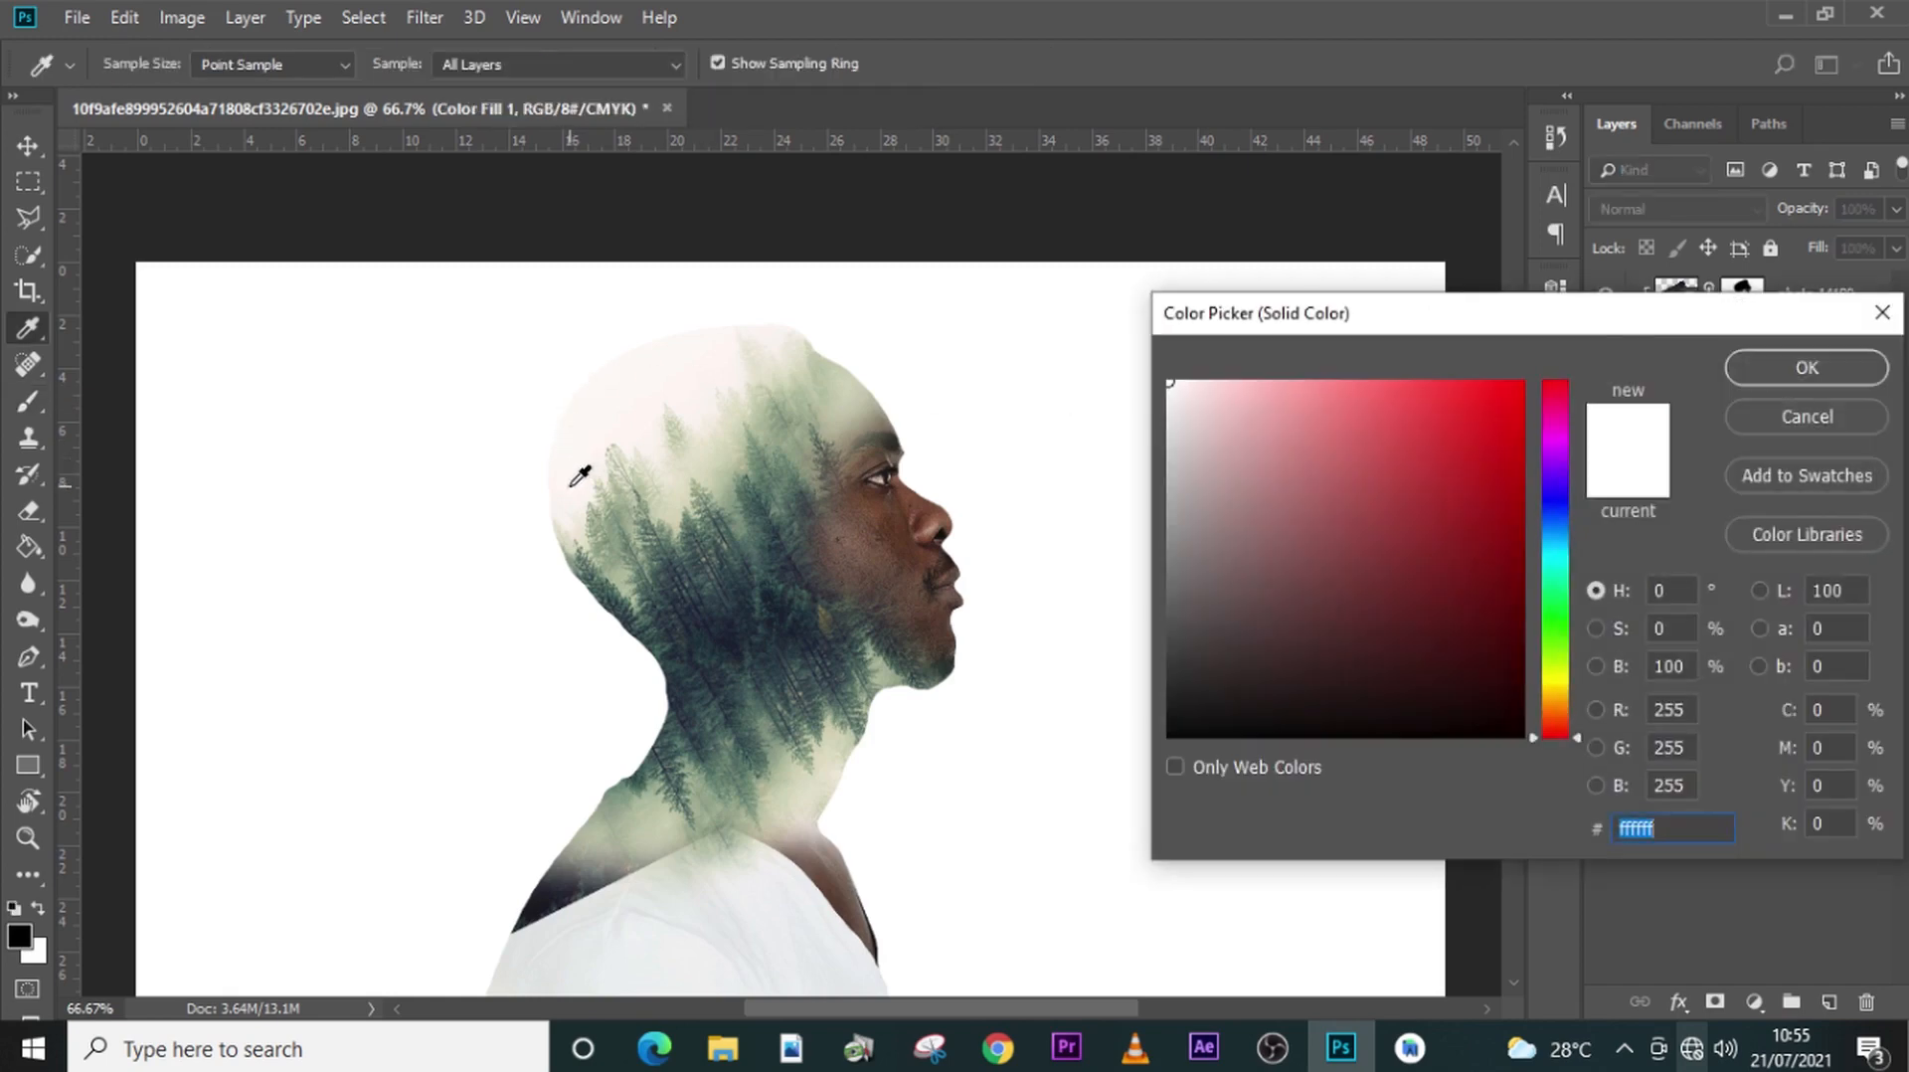
pyautogui.click(582, 487)
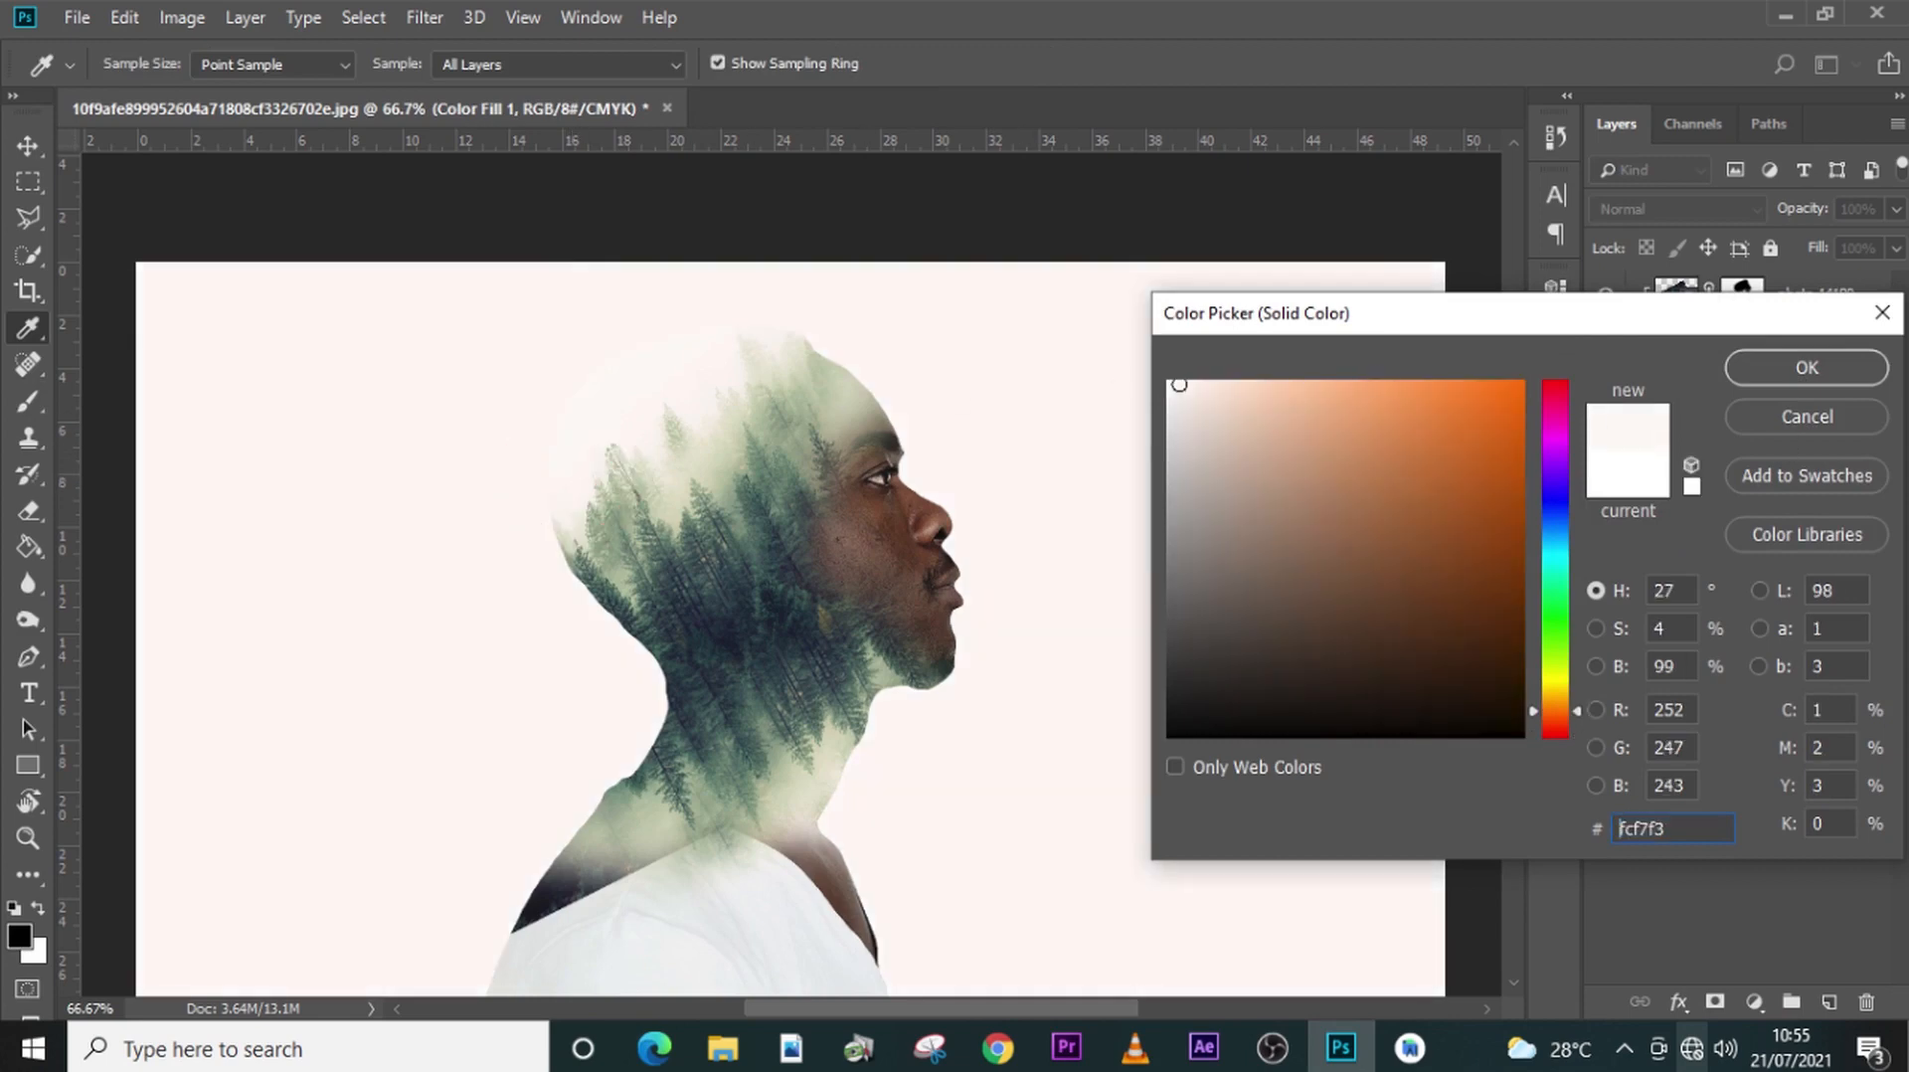
pyautogui.click(1806, 367)
pyautogui.press('b')
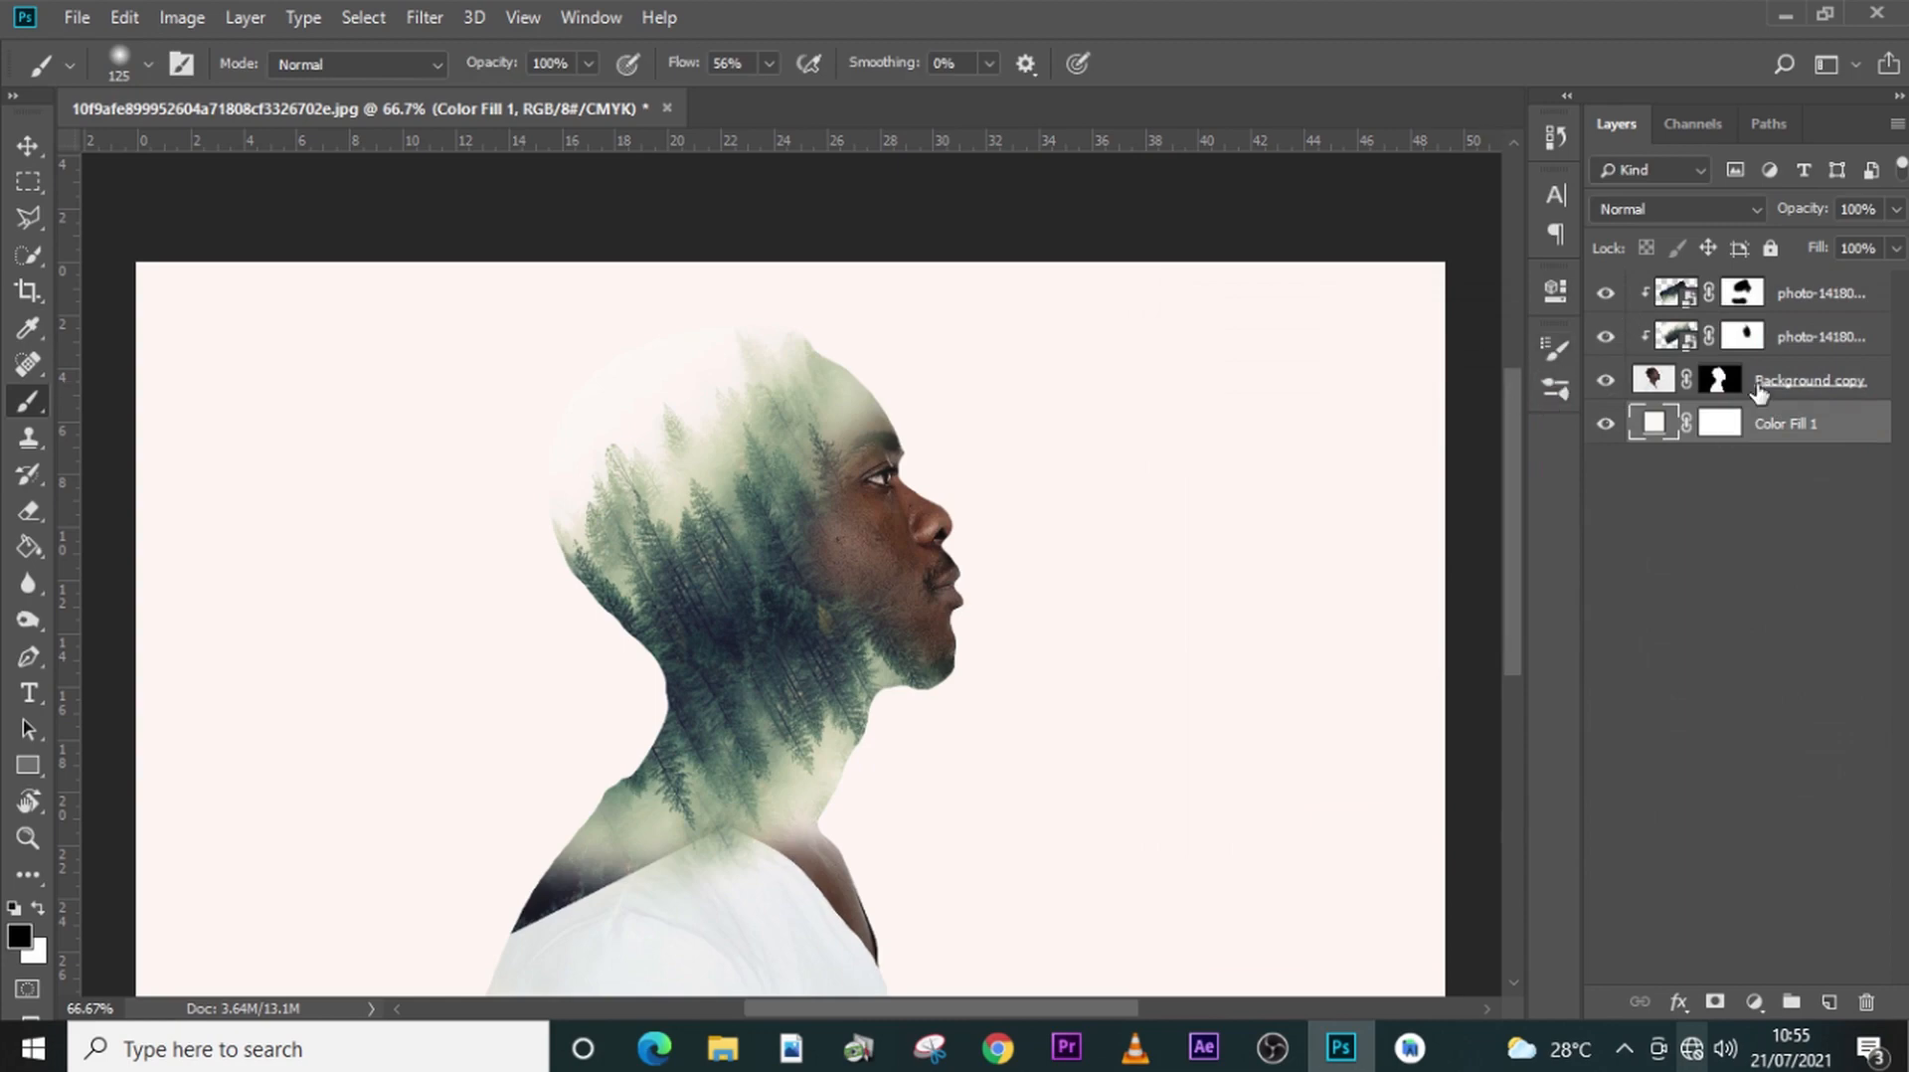
pyautogui.click(1606, 428)
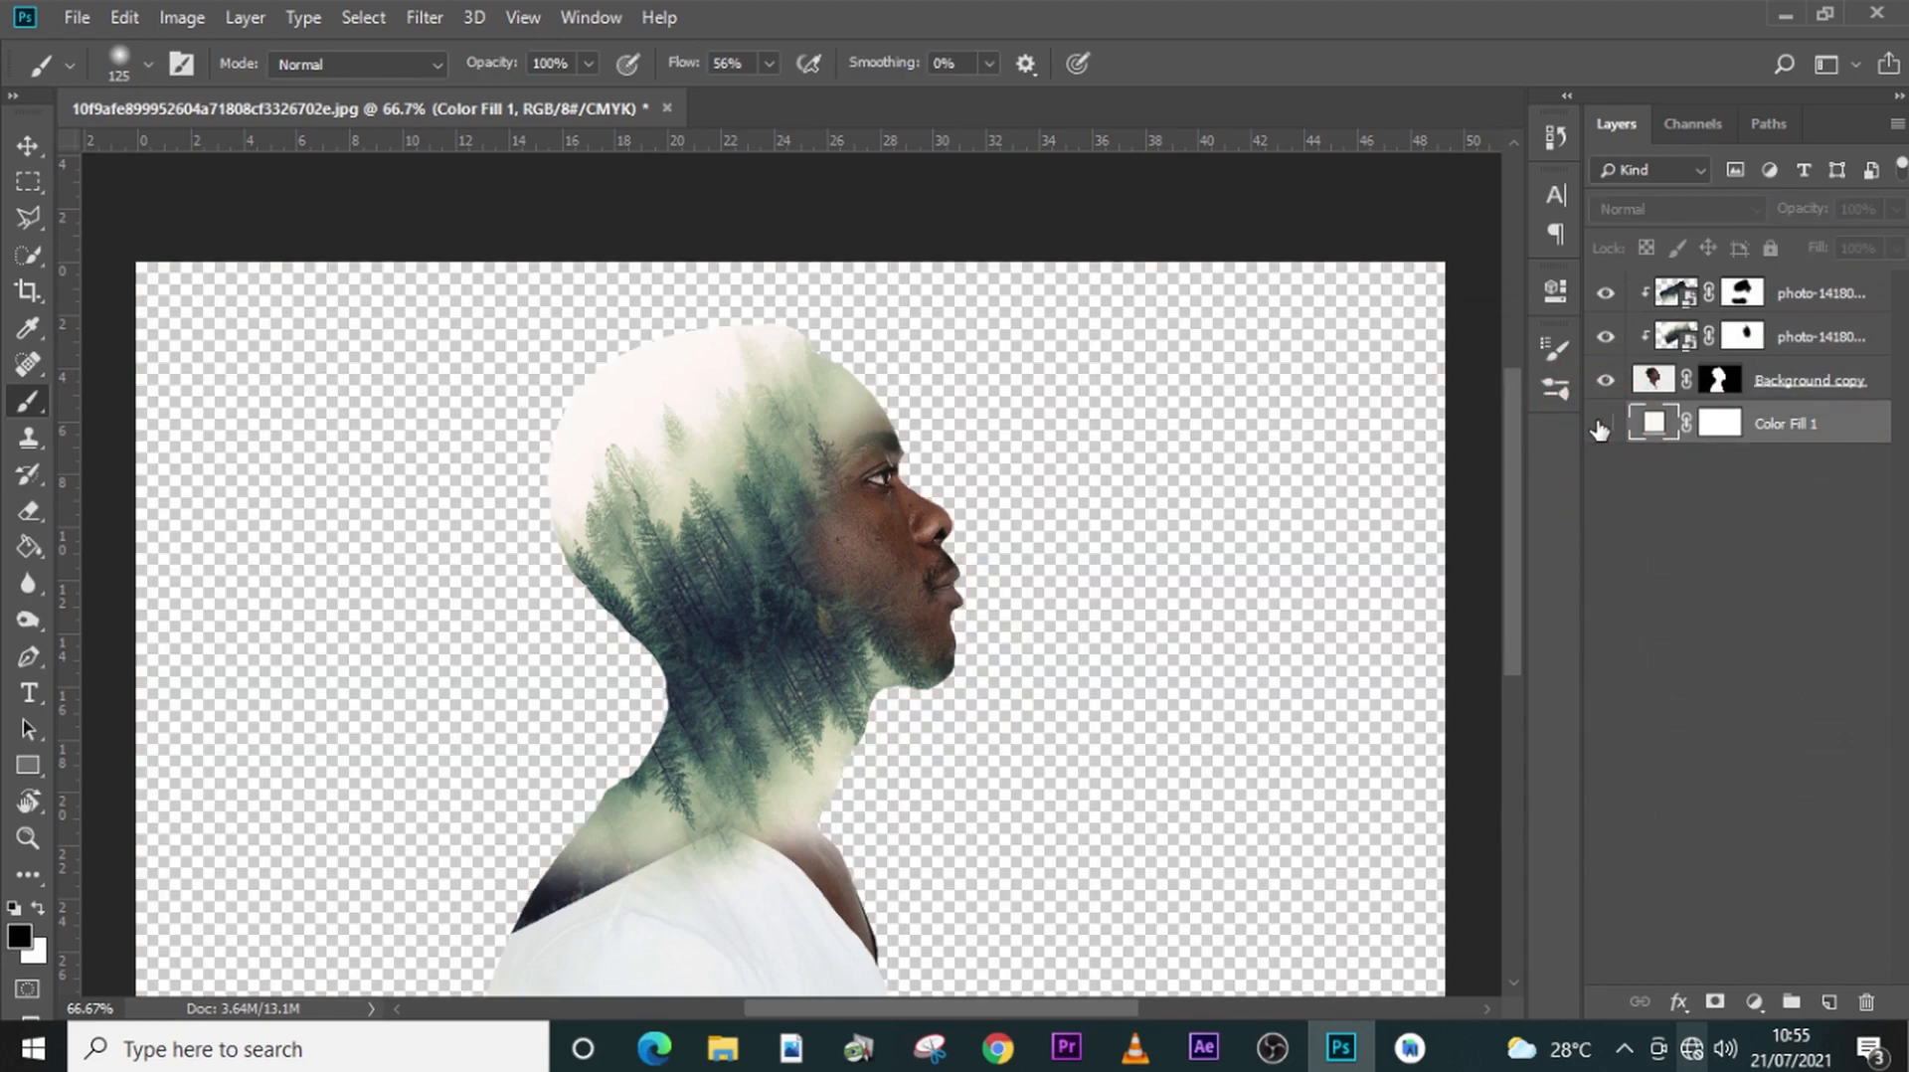
pyautogui.click(1602, 428)
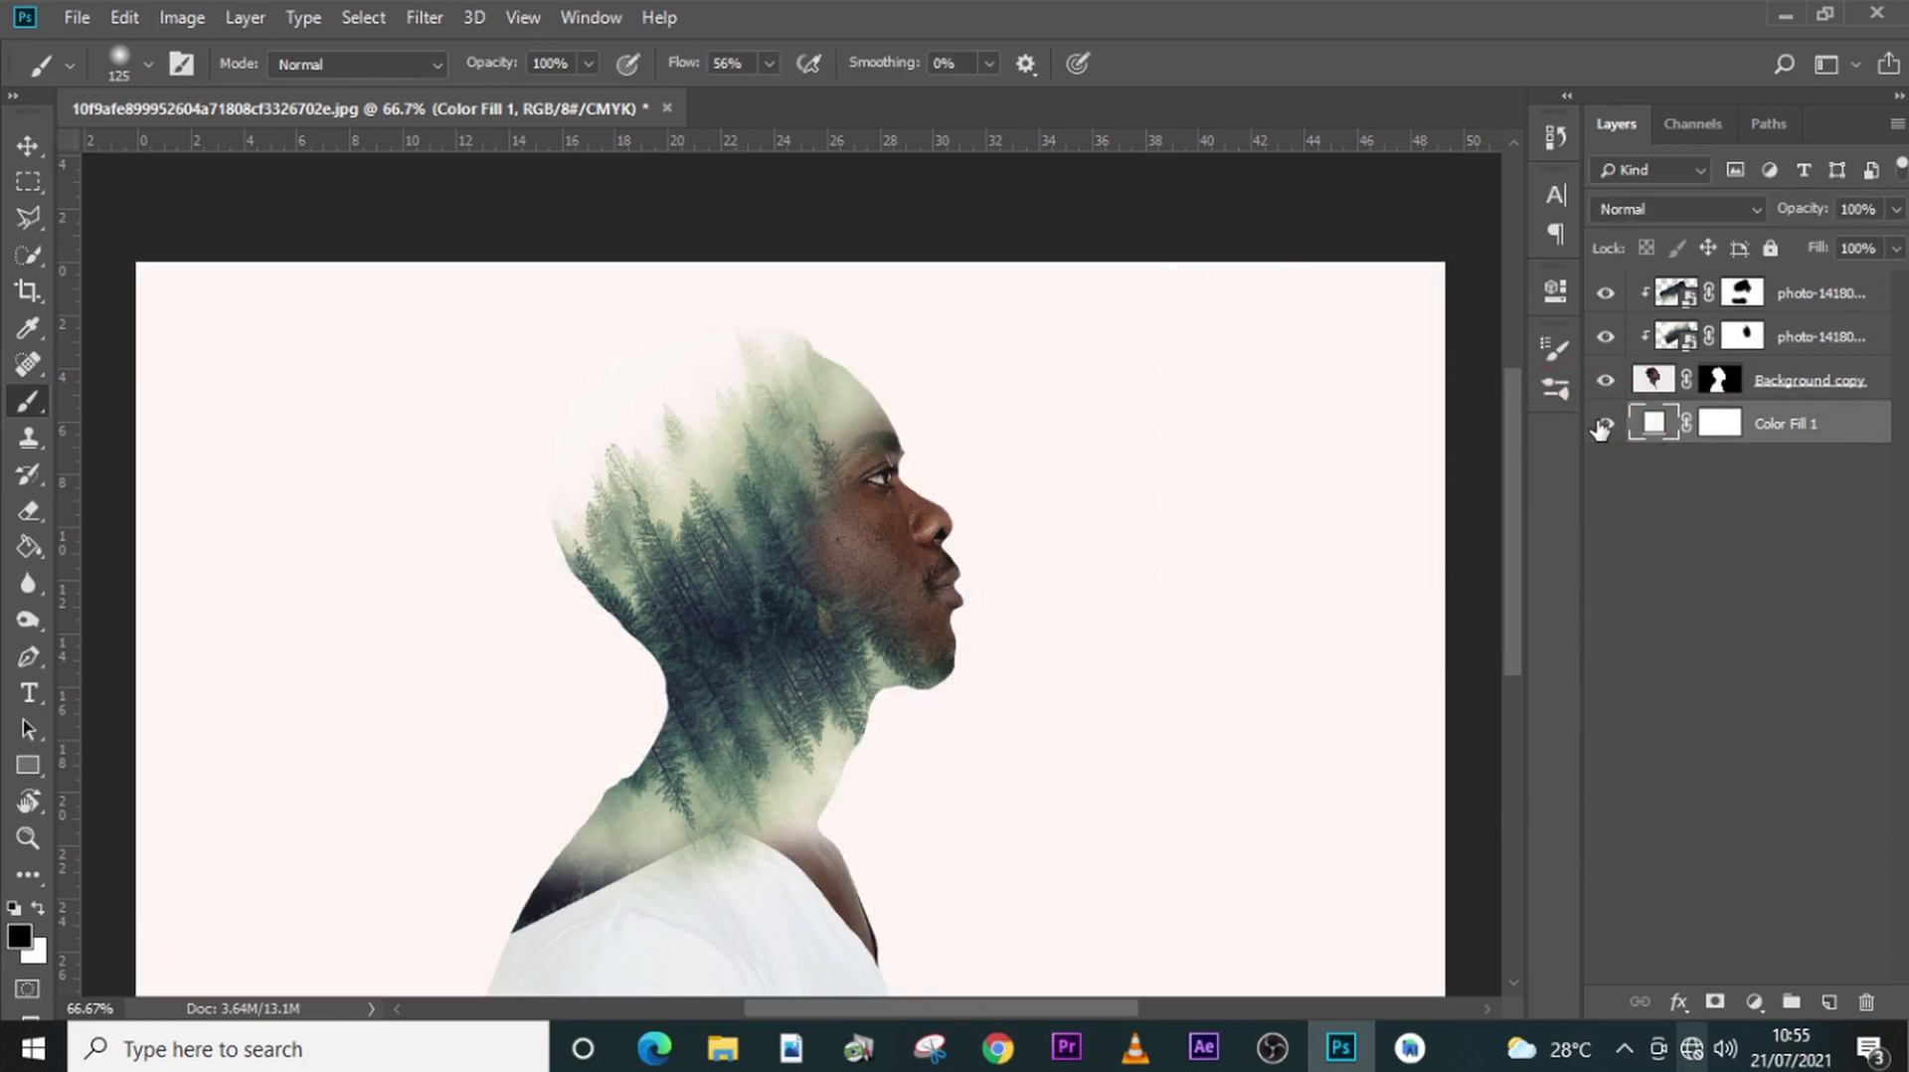
# - Add a Black & White adjustment with the Default preset directly above the man's cutout layer, beneath the forest layers
pyautogui.click(1780, 391)
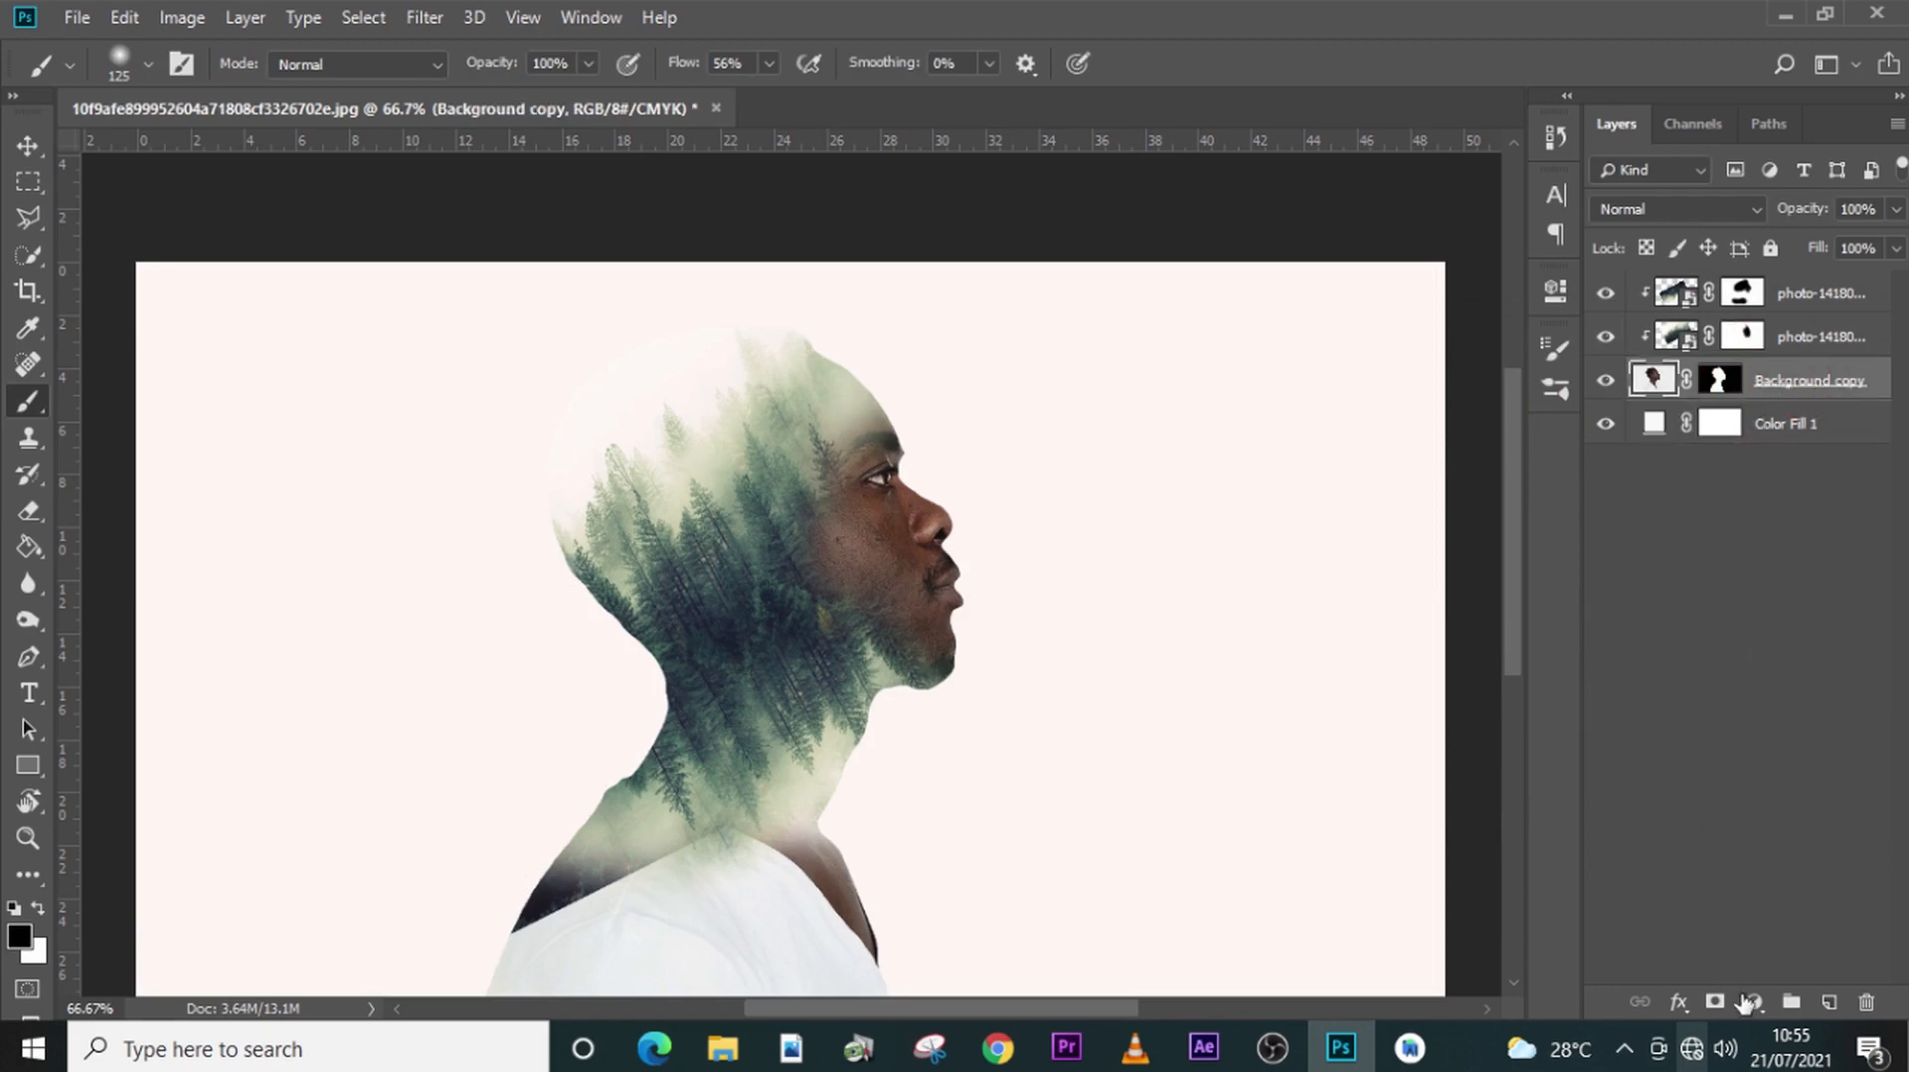
pyautogui.click(1749, 1001)
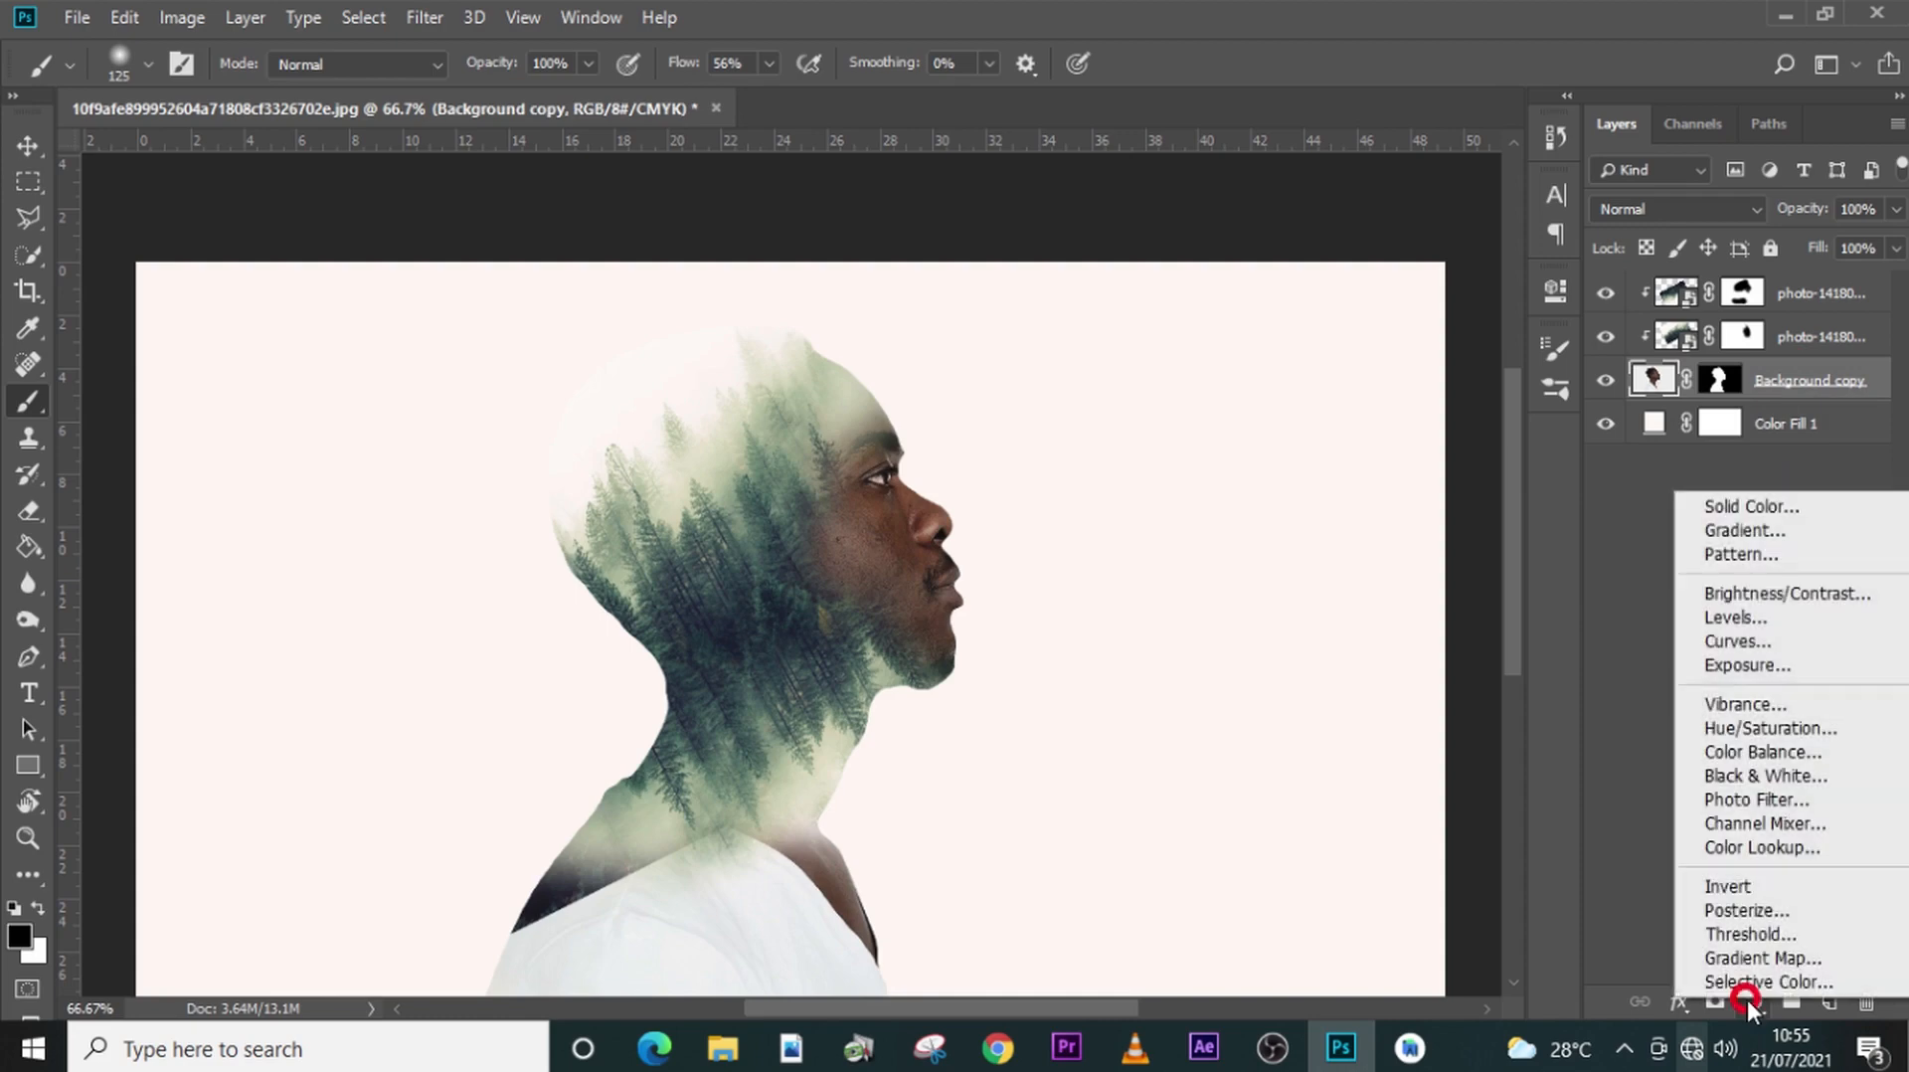
pyautogui.click(1766, 776)
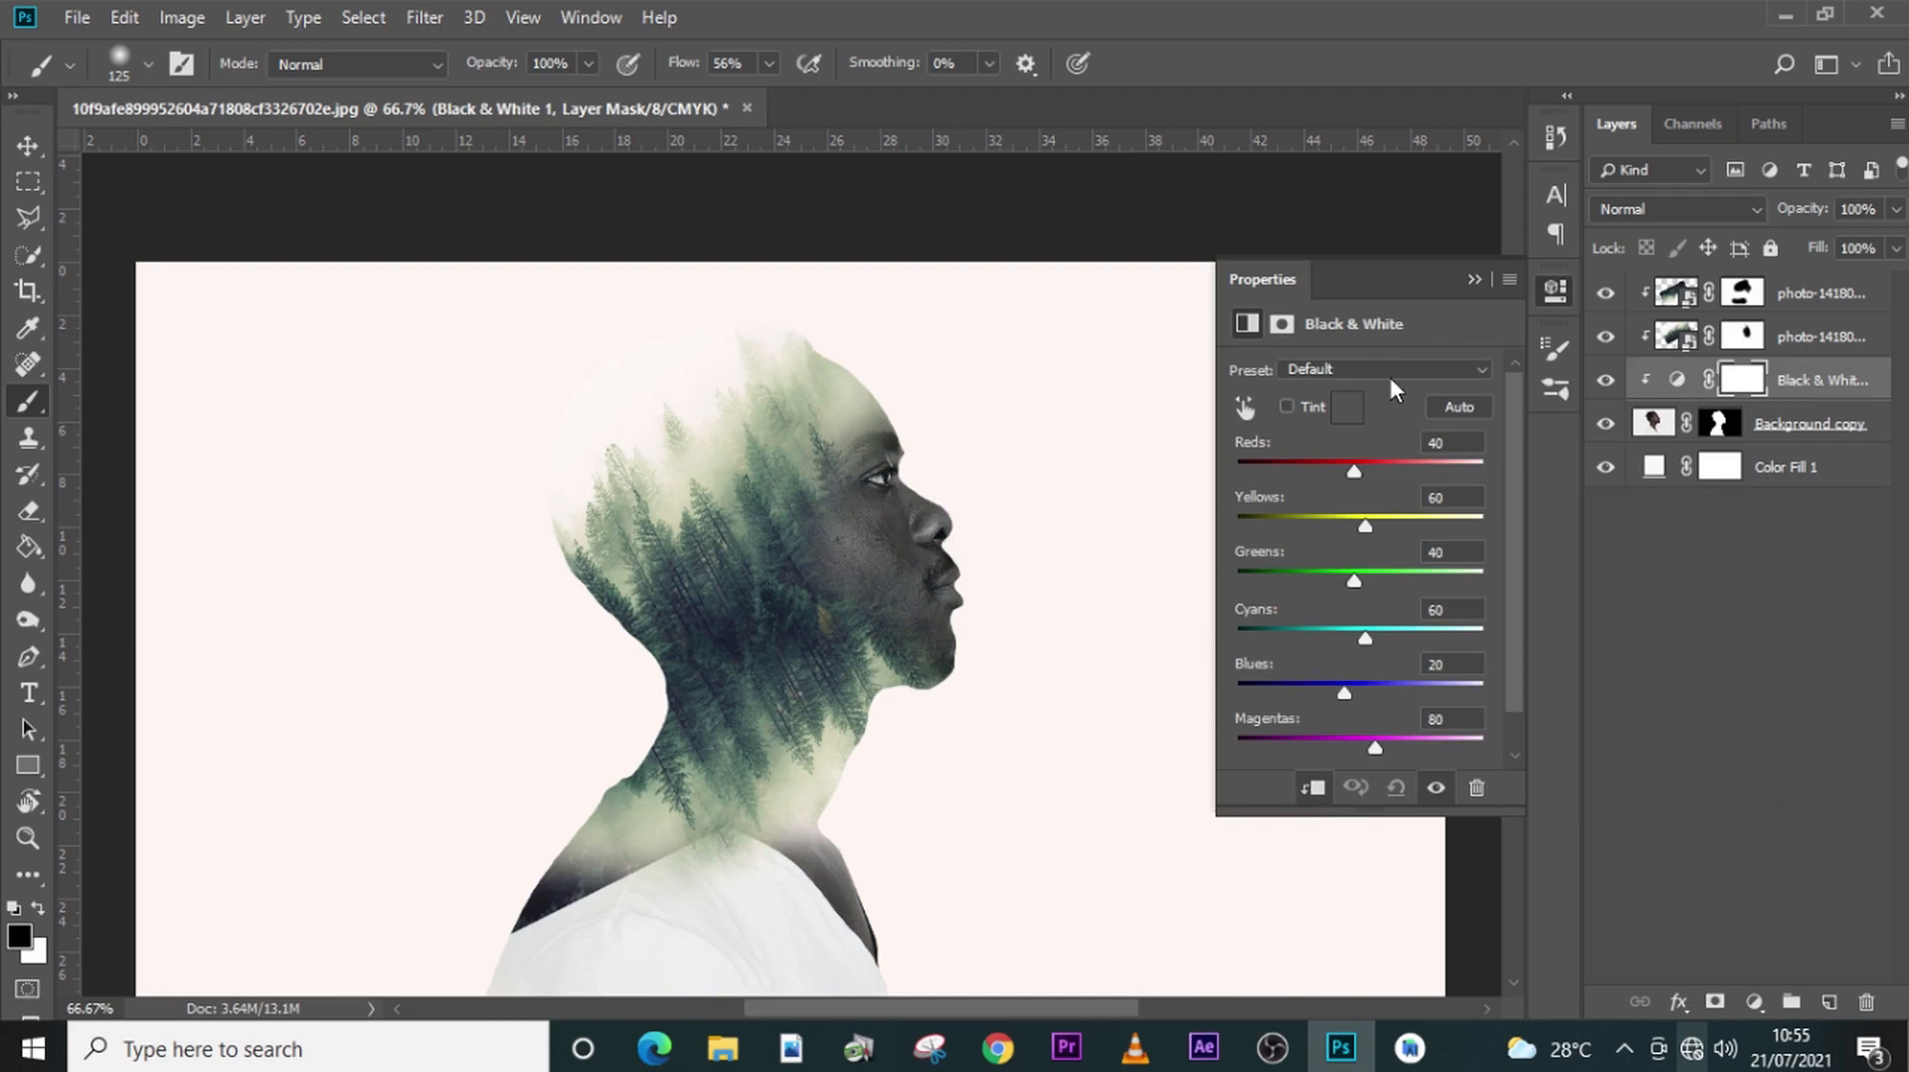
pyautogui.click(1474, 279)
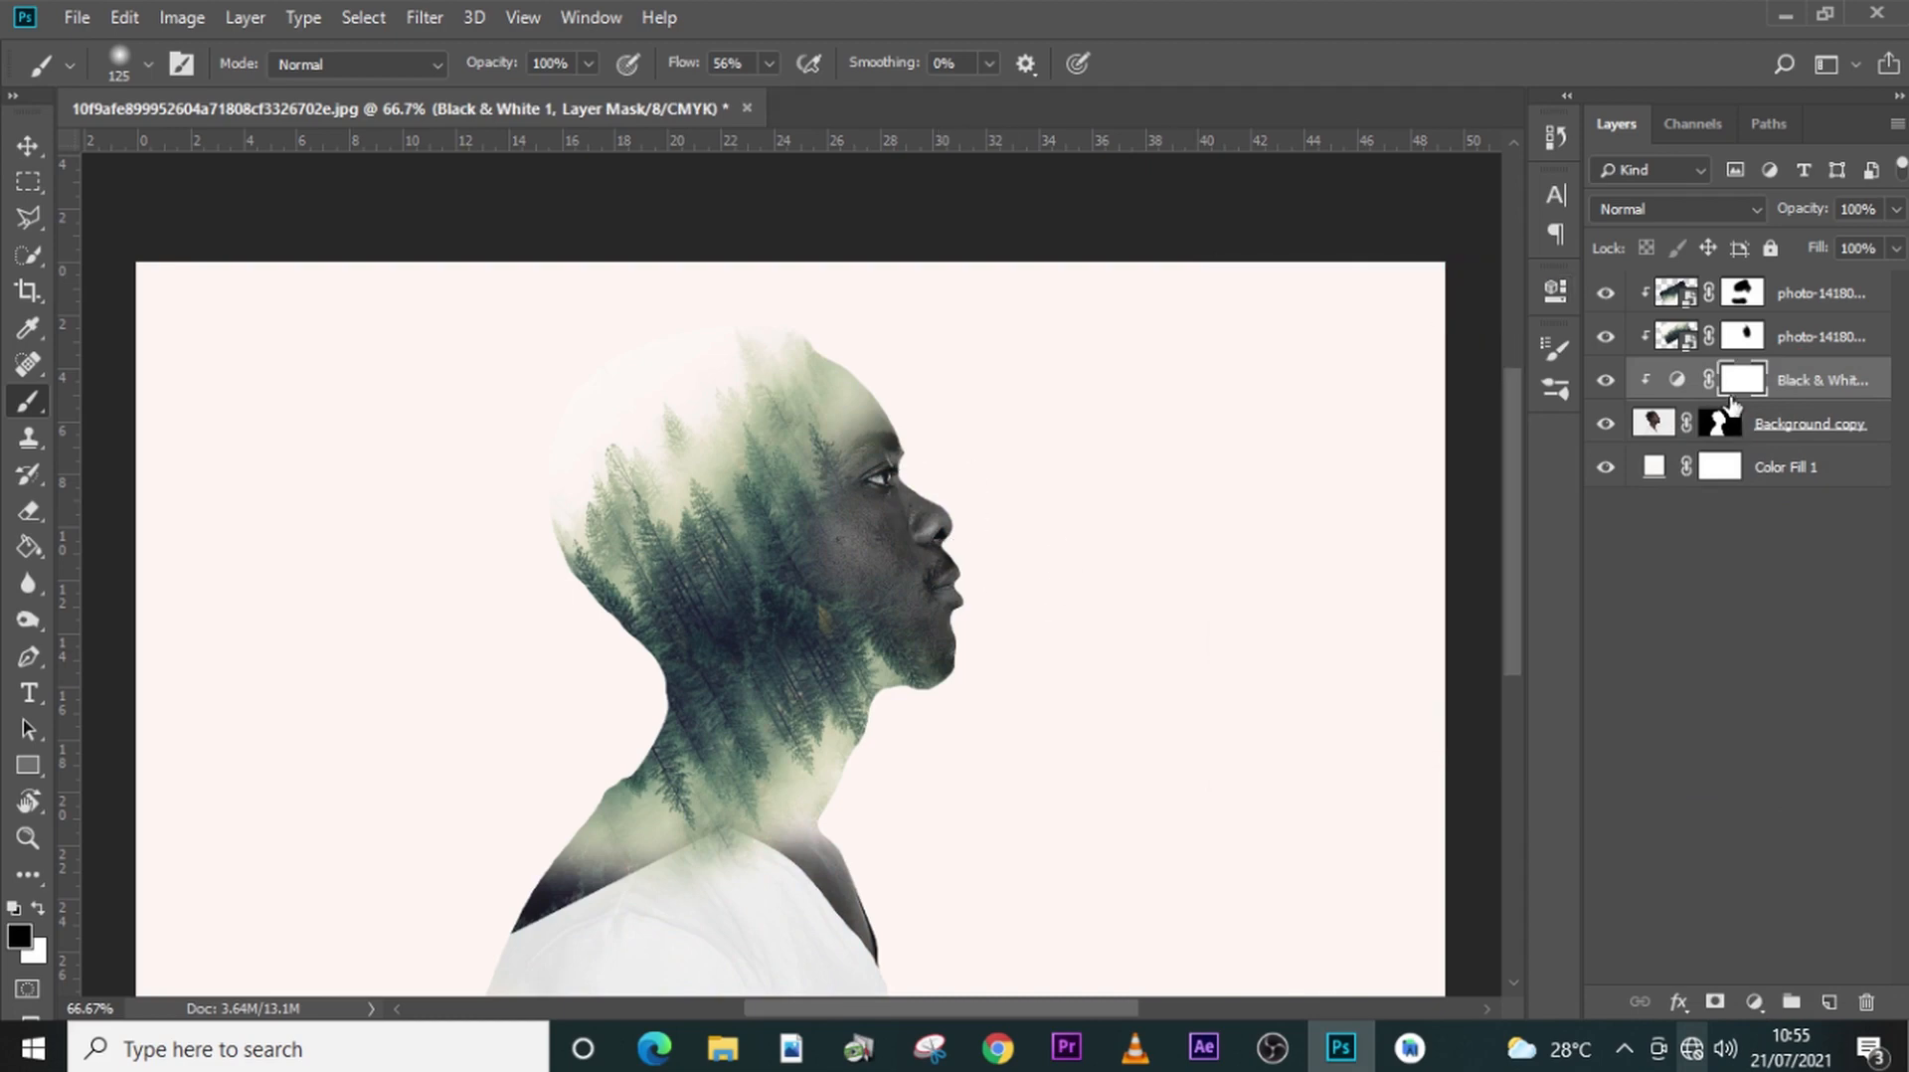
# - Paint black on the man's cutout mask with 175 and 100 px brushes to fade out the shoulders, shirt, front of the neck and misty back of the head
pyautogui.click(1712, 430)
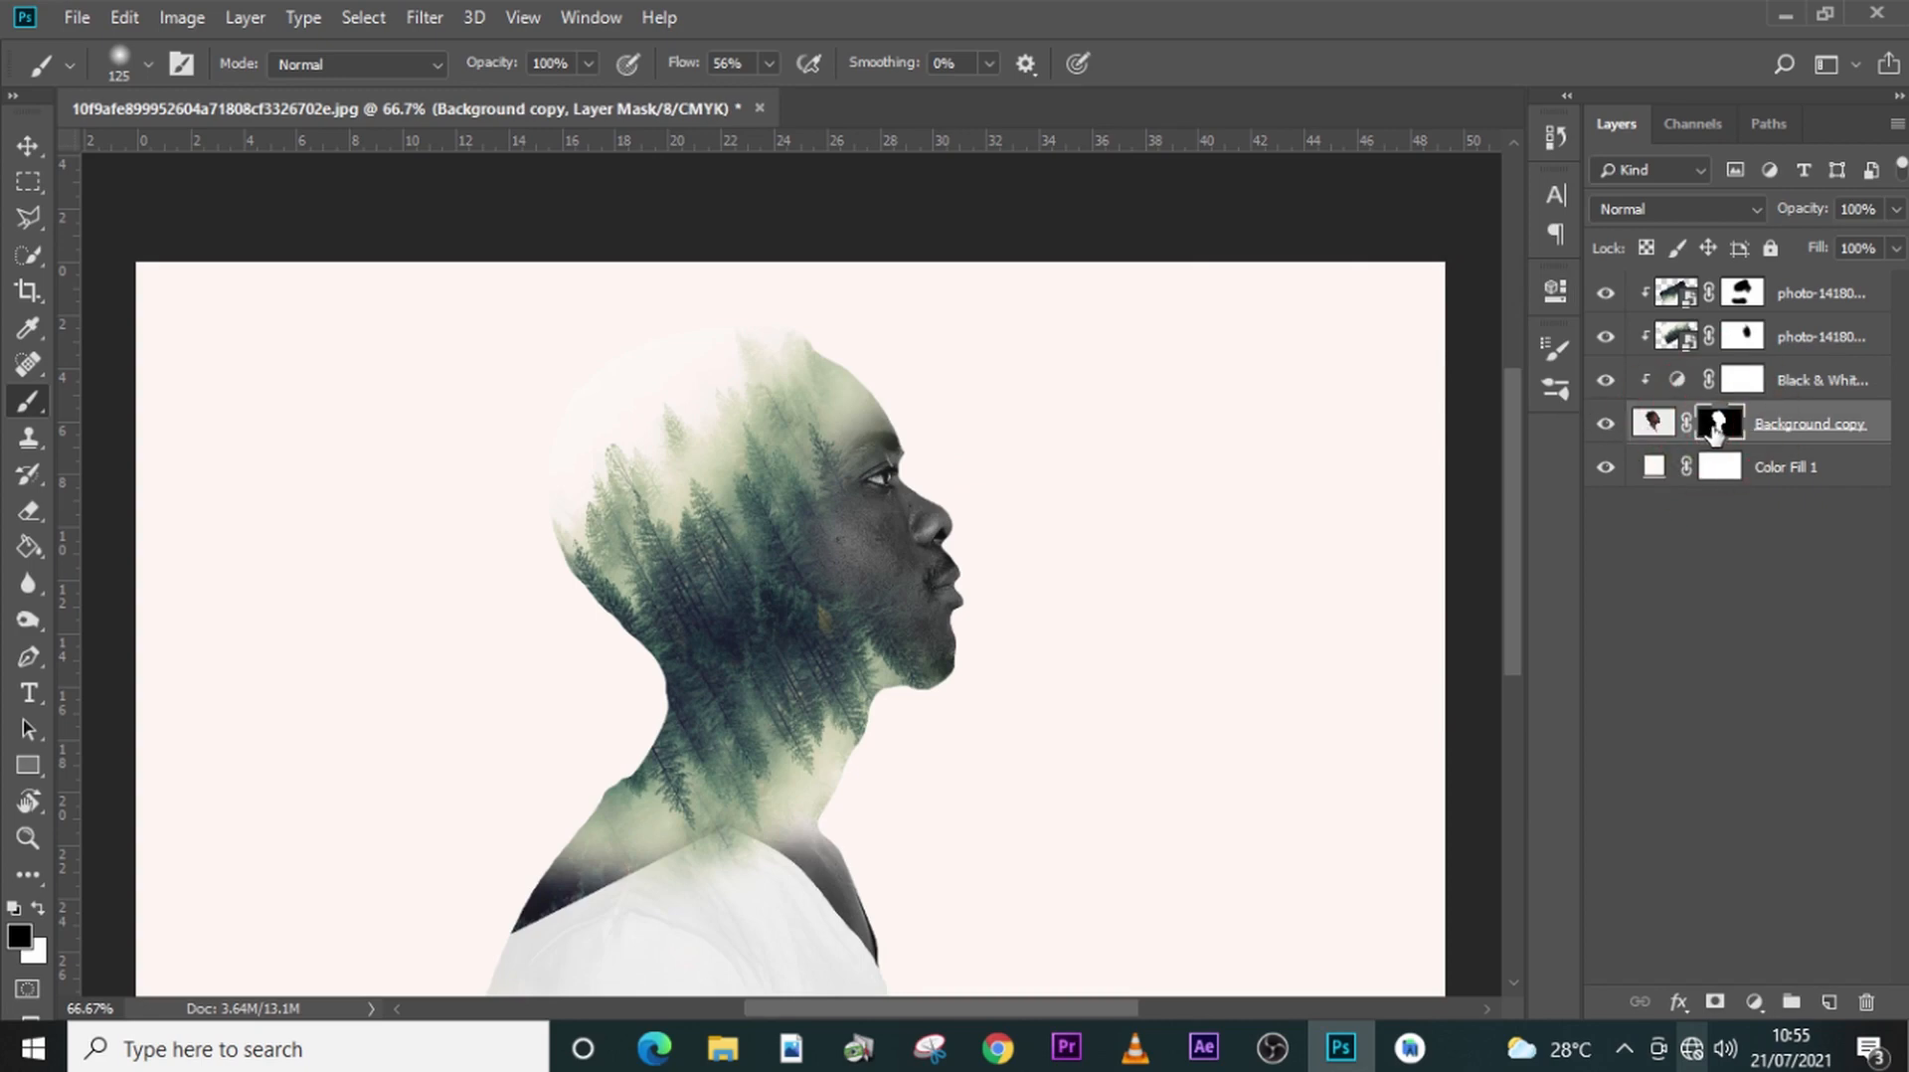
pyautogui.press(']')
pyautogui.press(']')
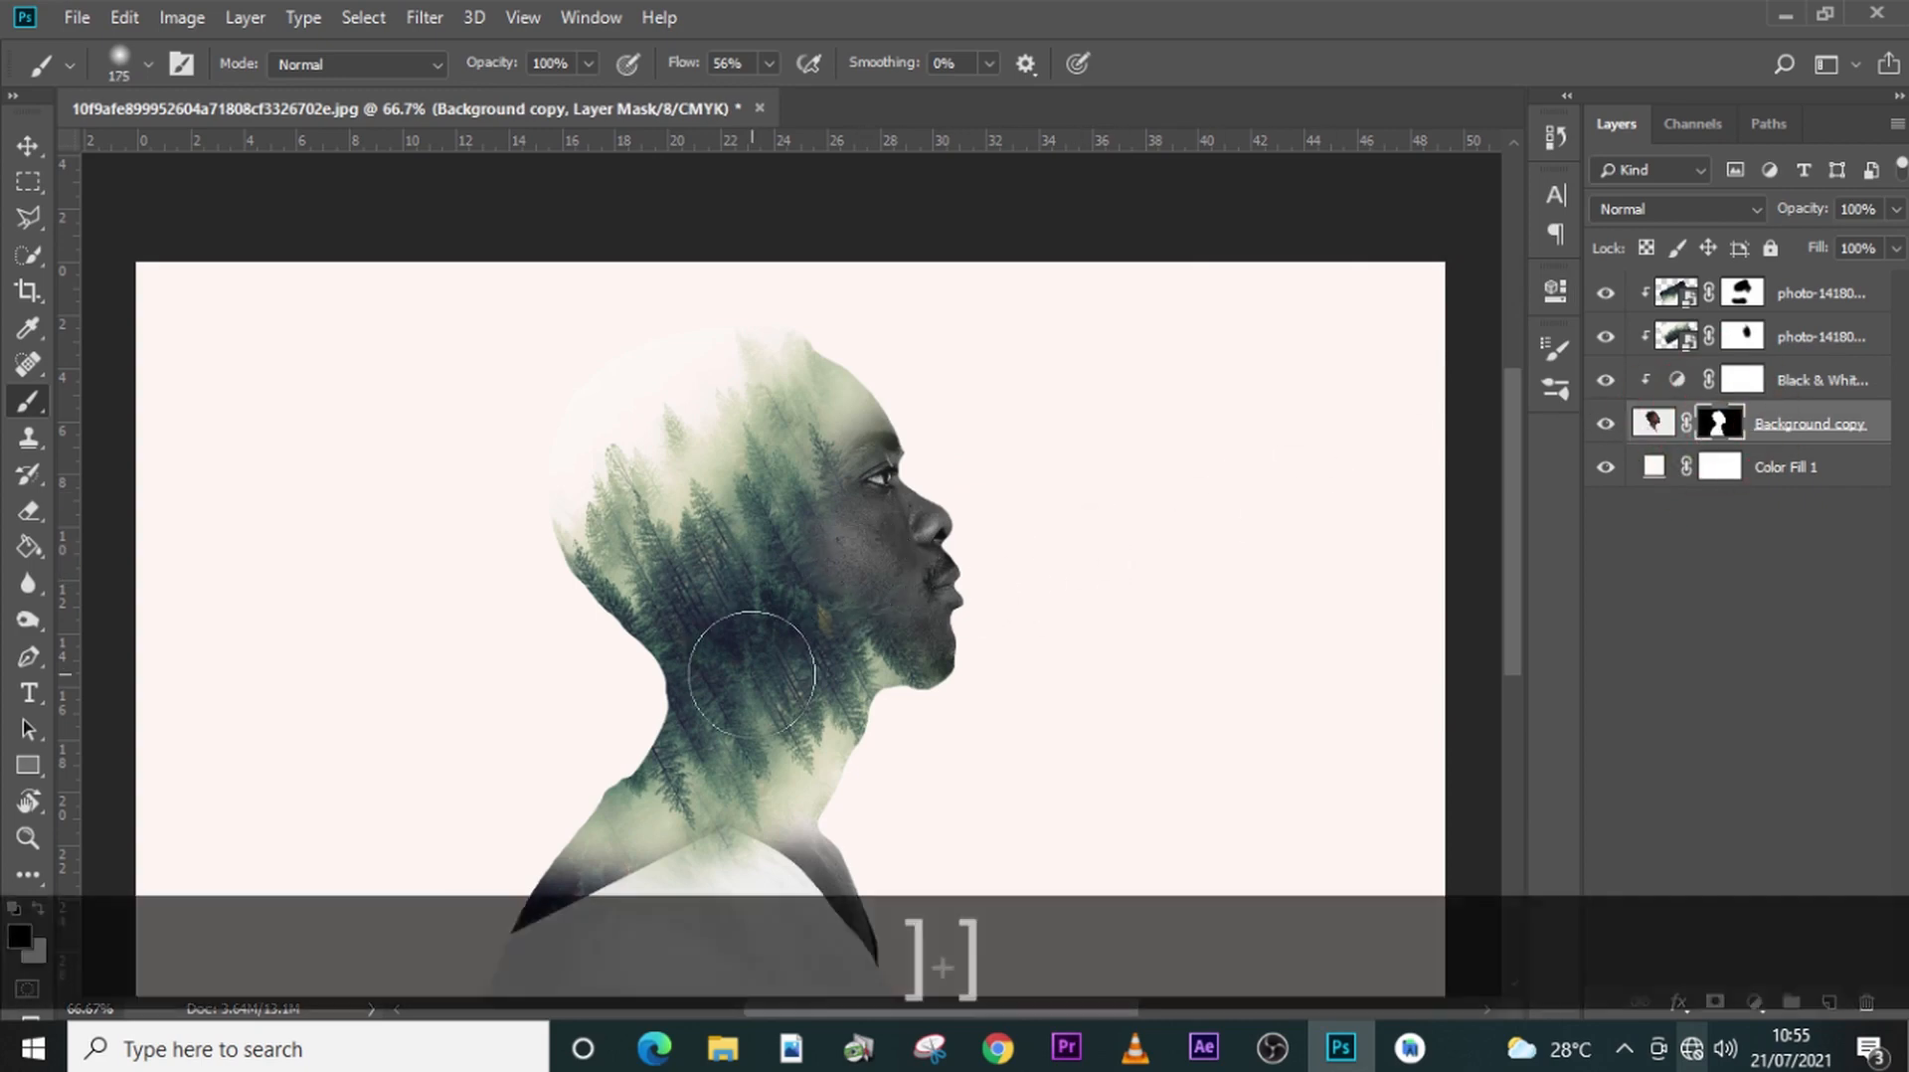
pyautogui.moveTo(550, 925)
pyautogui.mouseDown()
pyautogui.moveTo(474, 881)
pyautogui.moveTo(588, 937)
pyautogui.moveTo(609, 880)
pyautogui.moveTo(793, 929)
pyautogui.moveTo(844, 874)
pyautogui.moveTo(567, 852)
pyautogui.moveTo(570, 791)
pyautogui.moveTo(616, 881)
pyautogui.mouseUp()
pyautogui.press('[')
pyautogui.press('[')
pyautogui.press('[')
pyautogui.moveTo(873, 772); pyautogui.dragTo(880, 723)
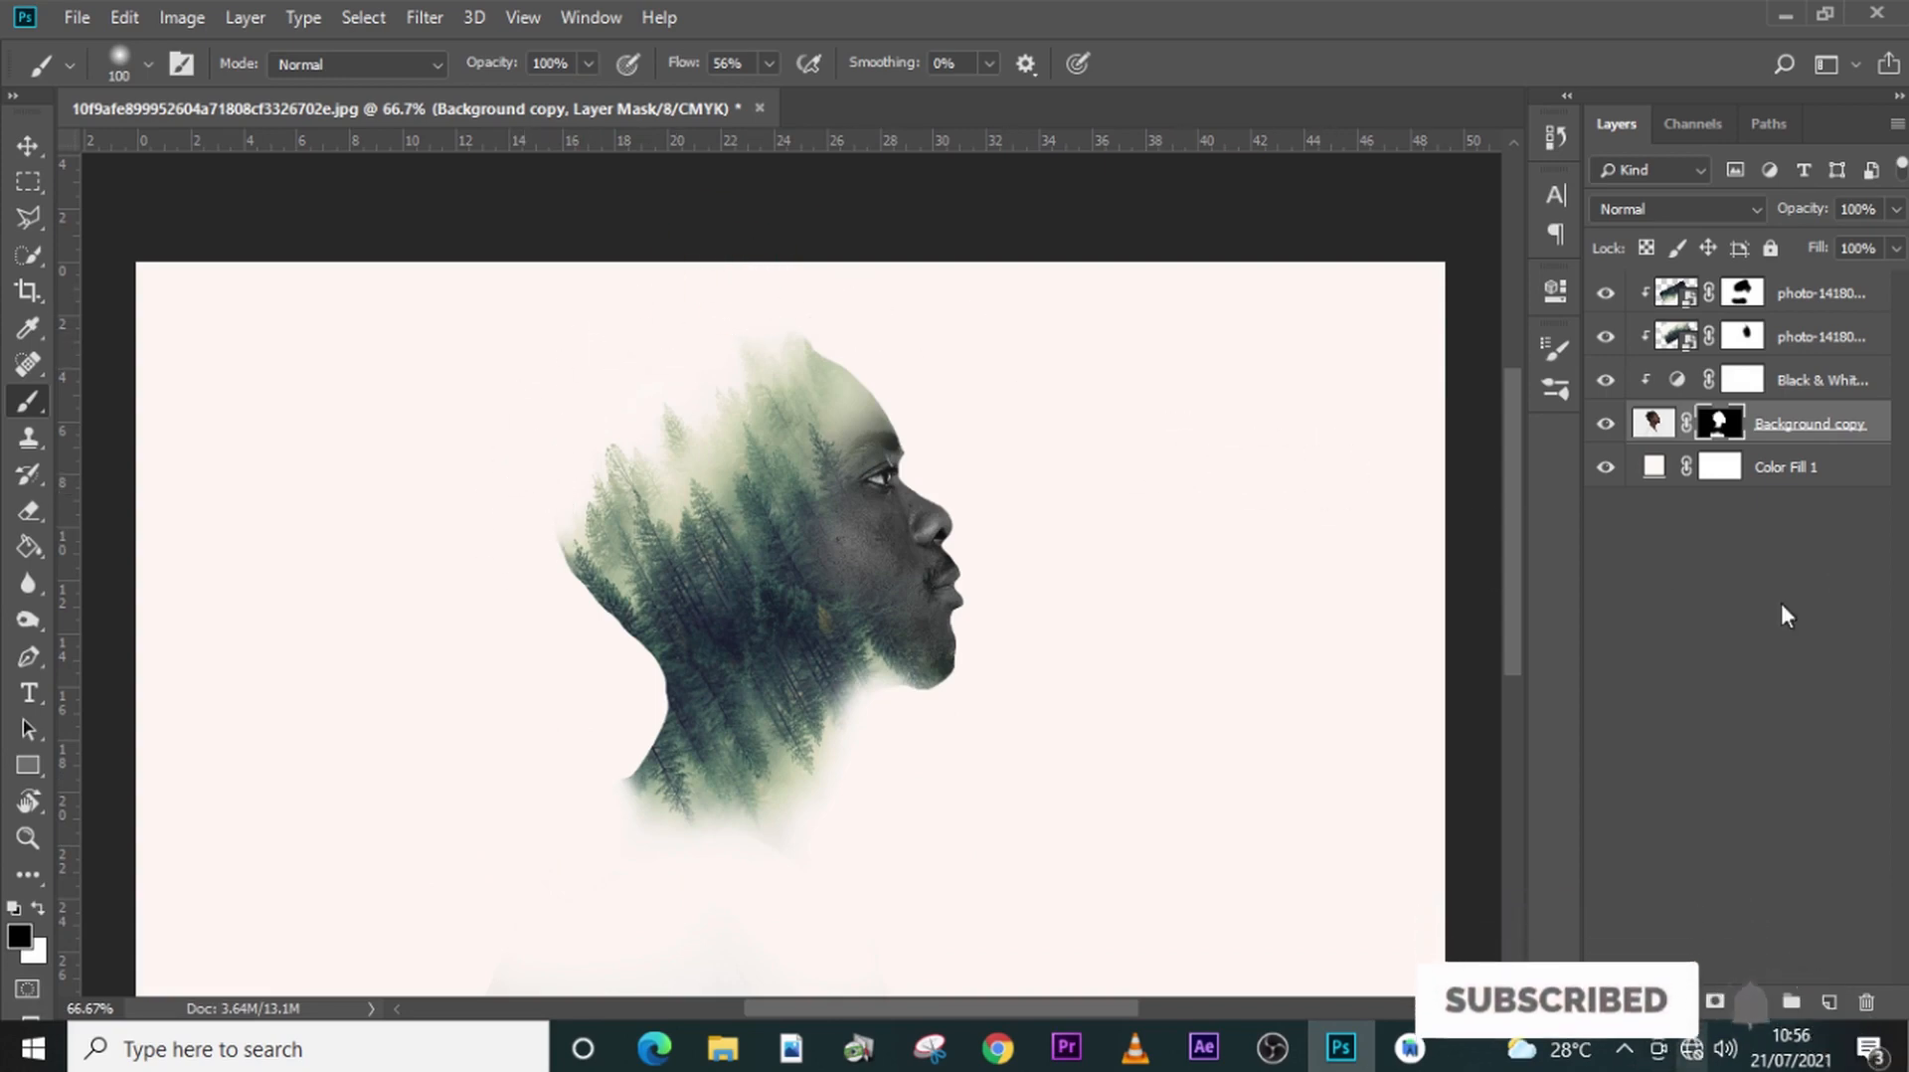
# - Add a Curves adjustment layer above the flipped forest copy, at the top of the layer stack
pyautogui.click(1797, 300)
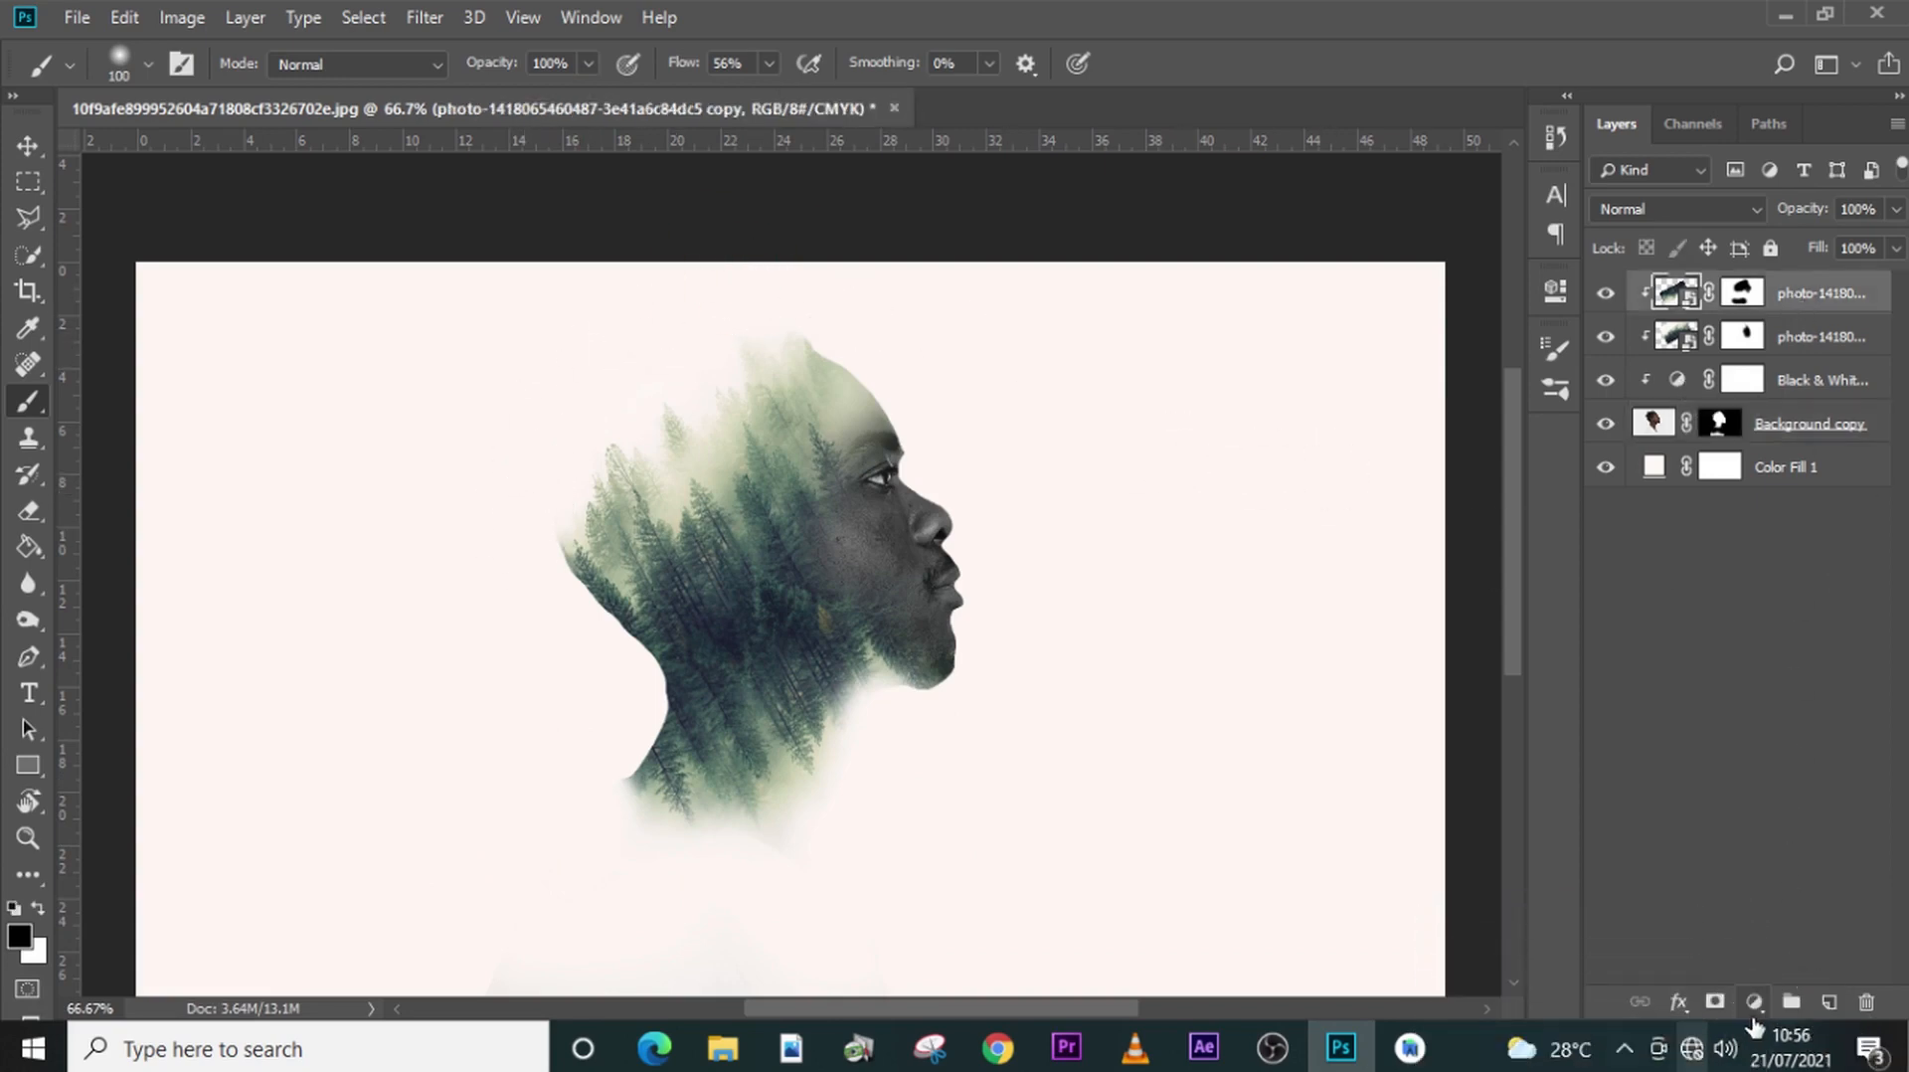
pyautogui.click(1754, 1002)
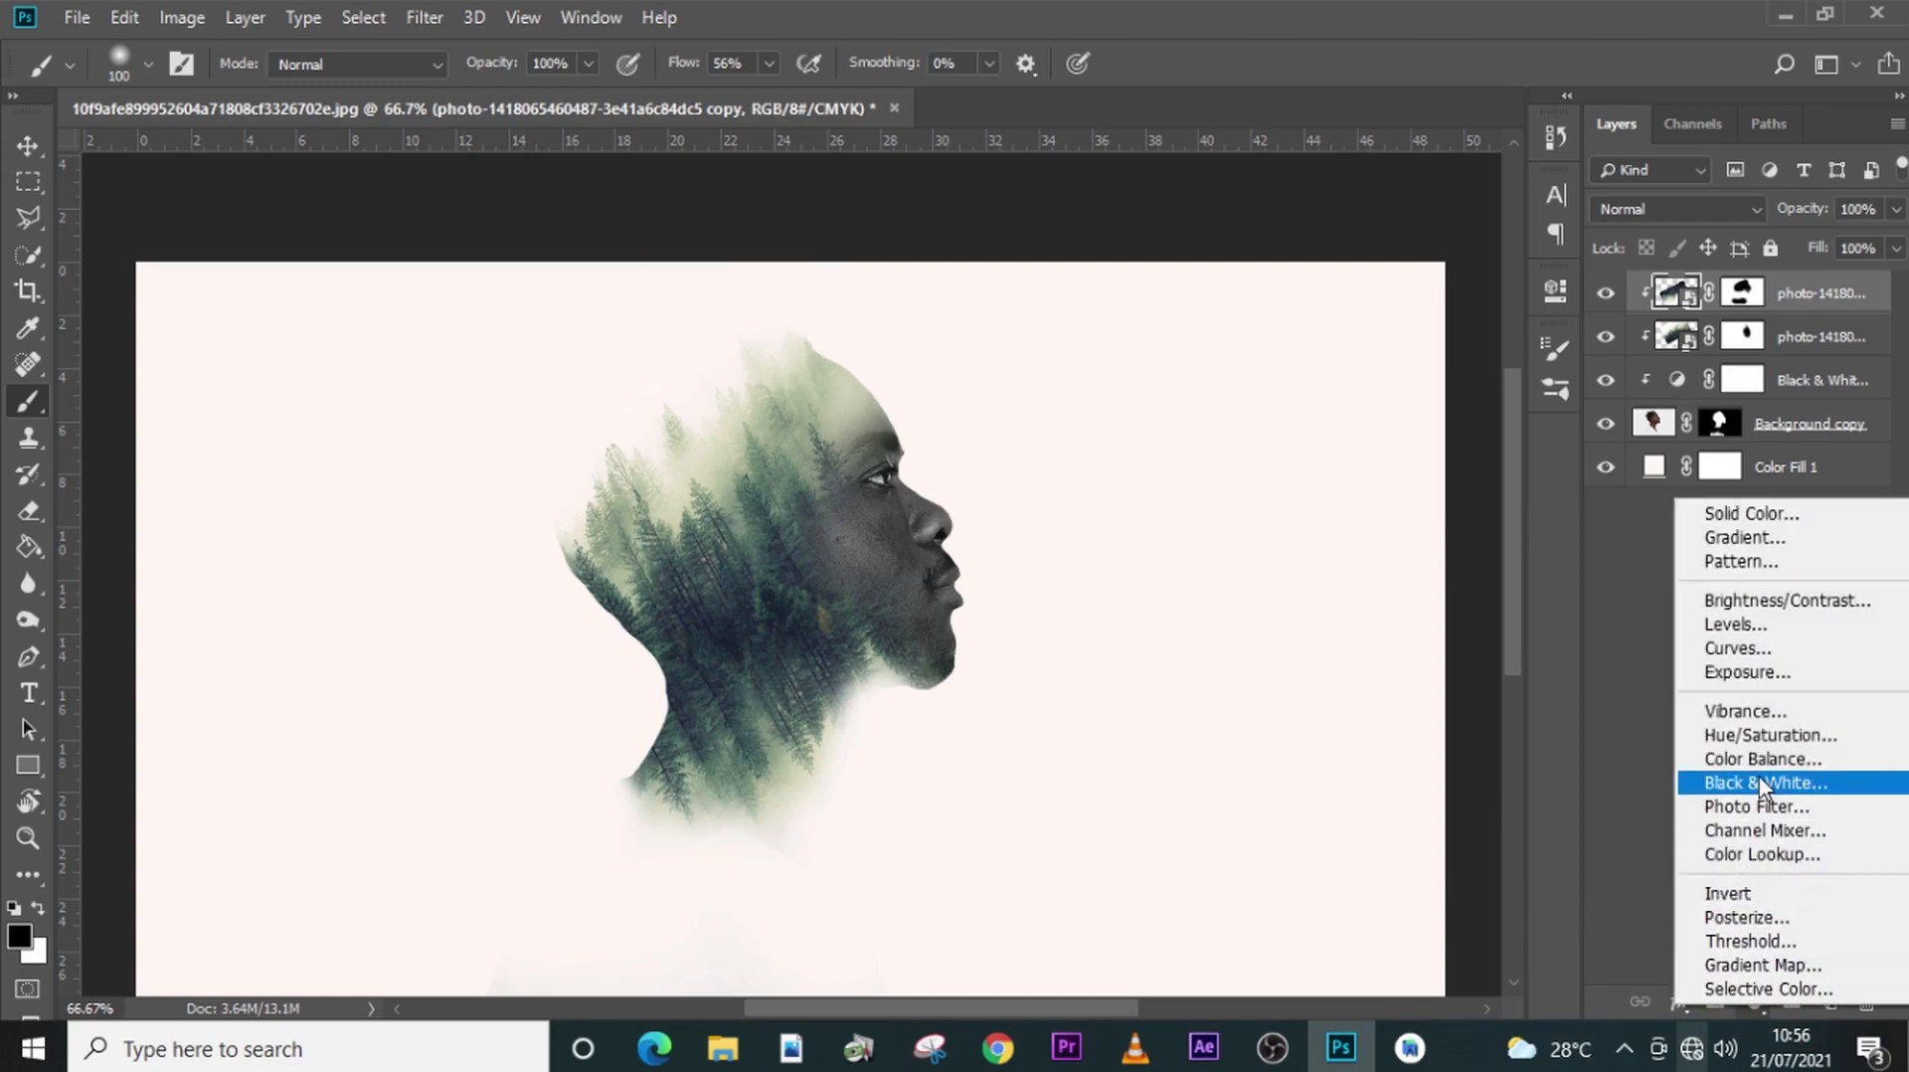
pyautogui.click(1730, 648)
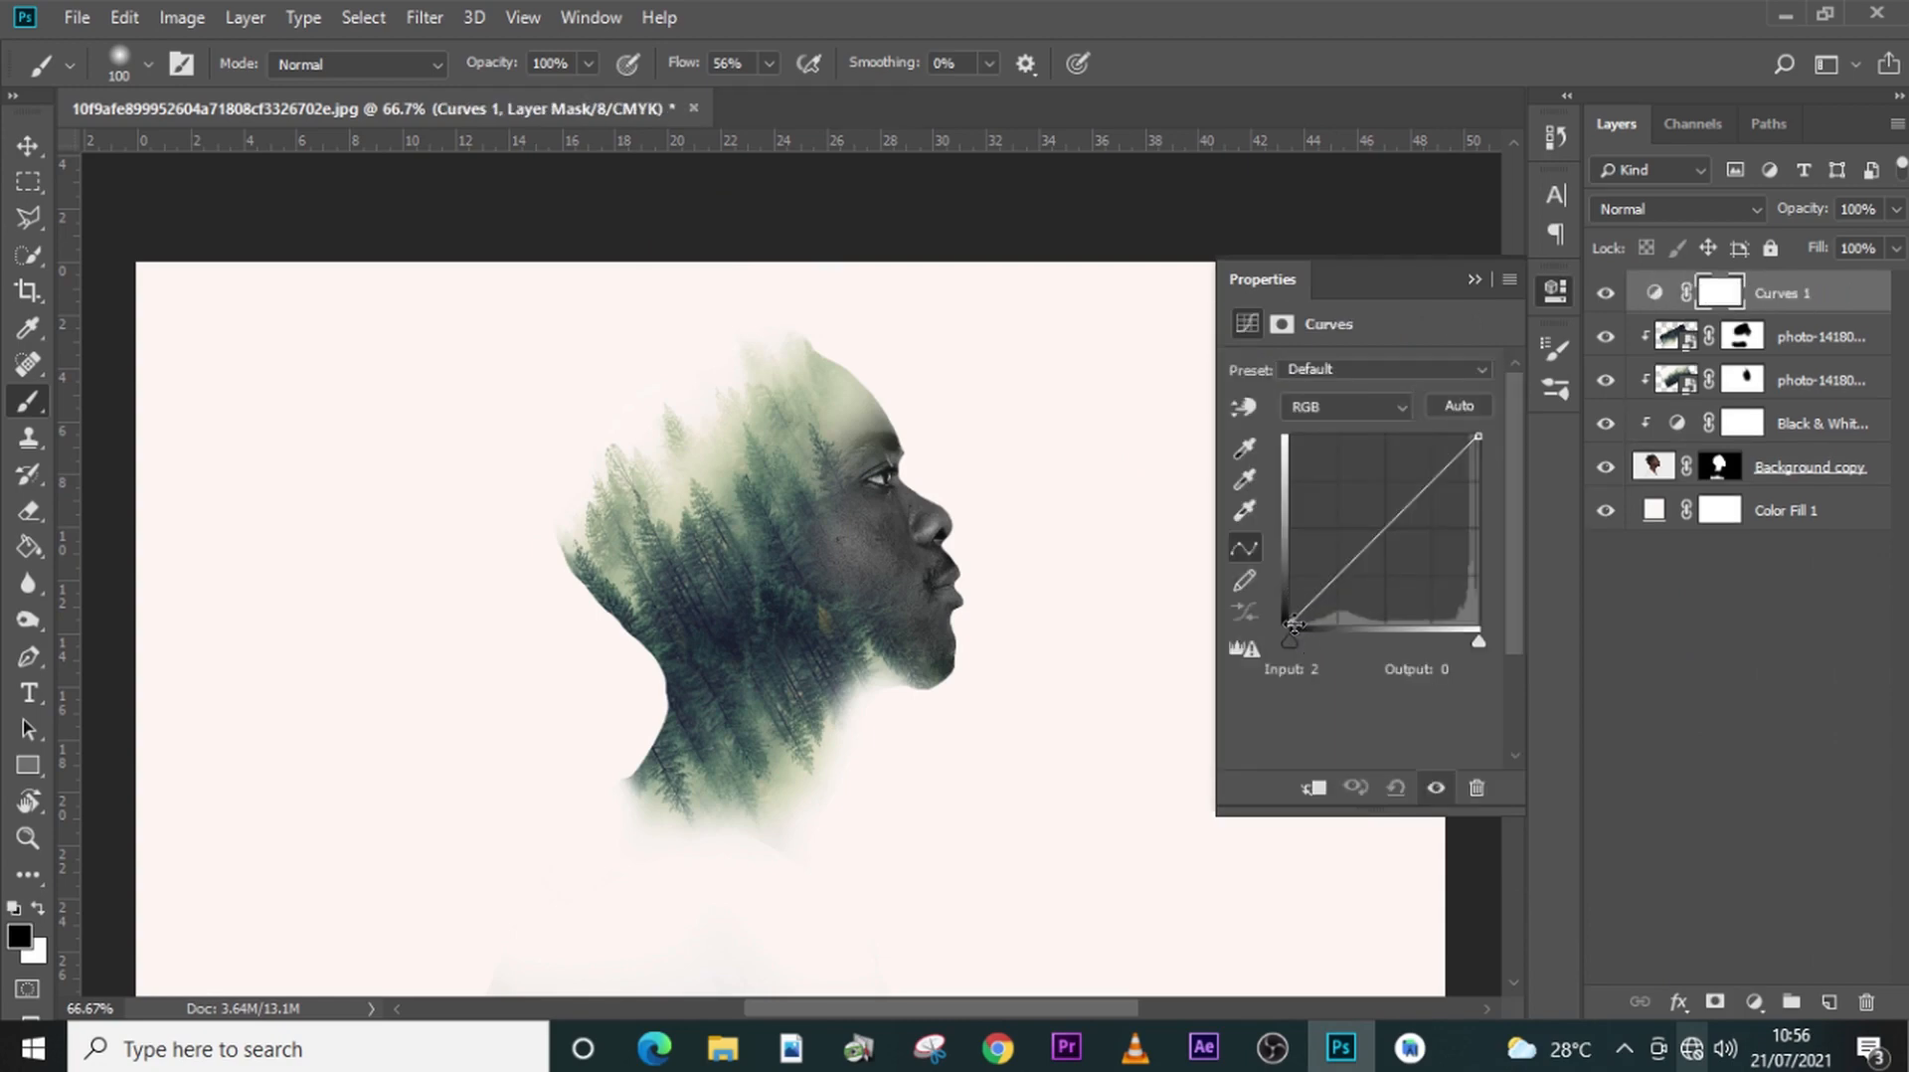
pyautogui.click(1293, 625)
pyautogui.moveTo(1292, 625); pyautogui.dragTo(1314, 636)
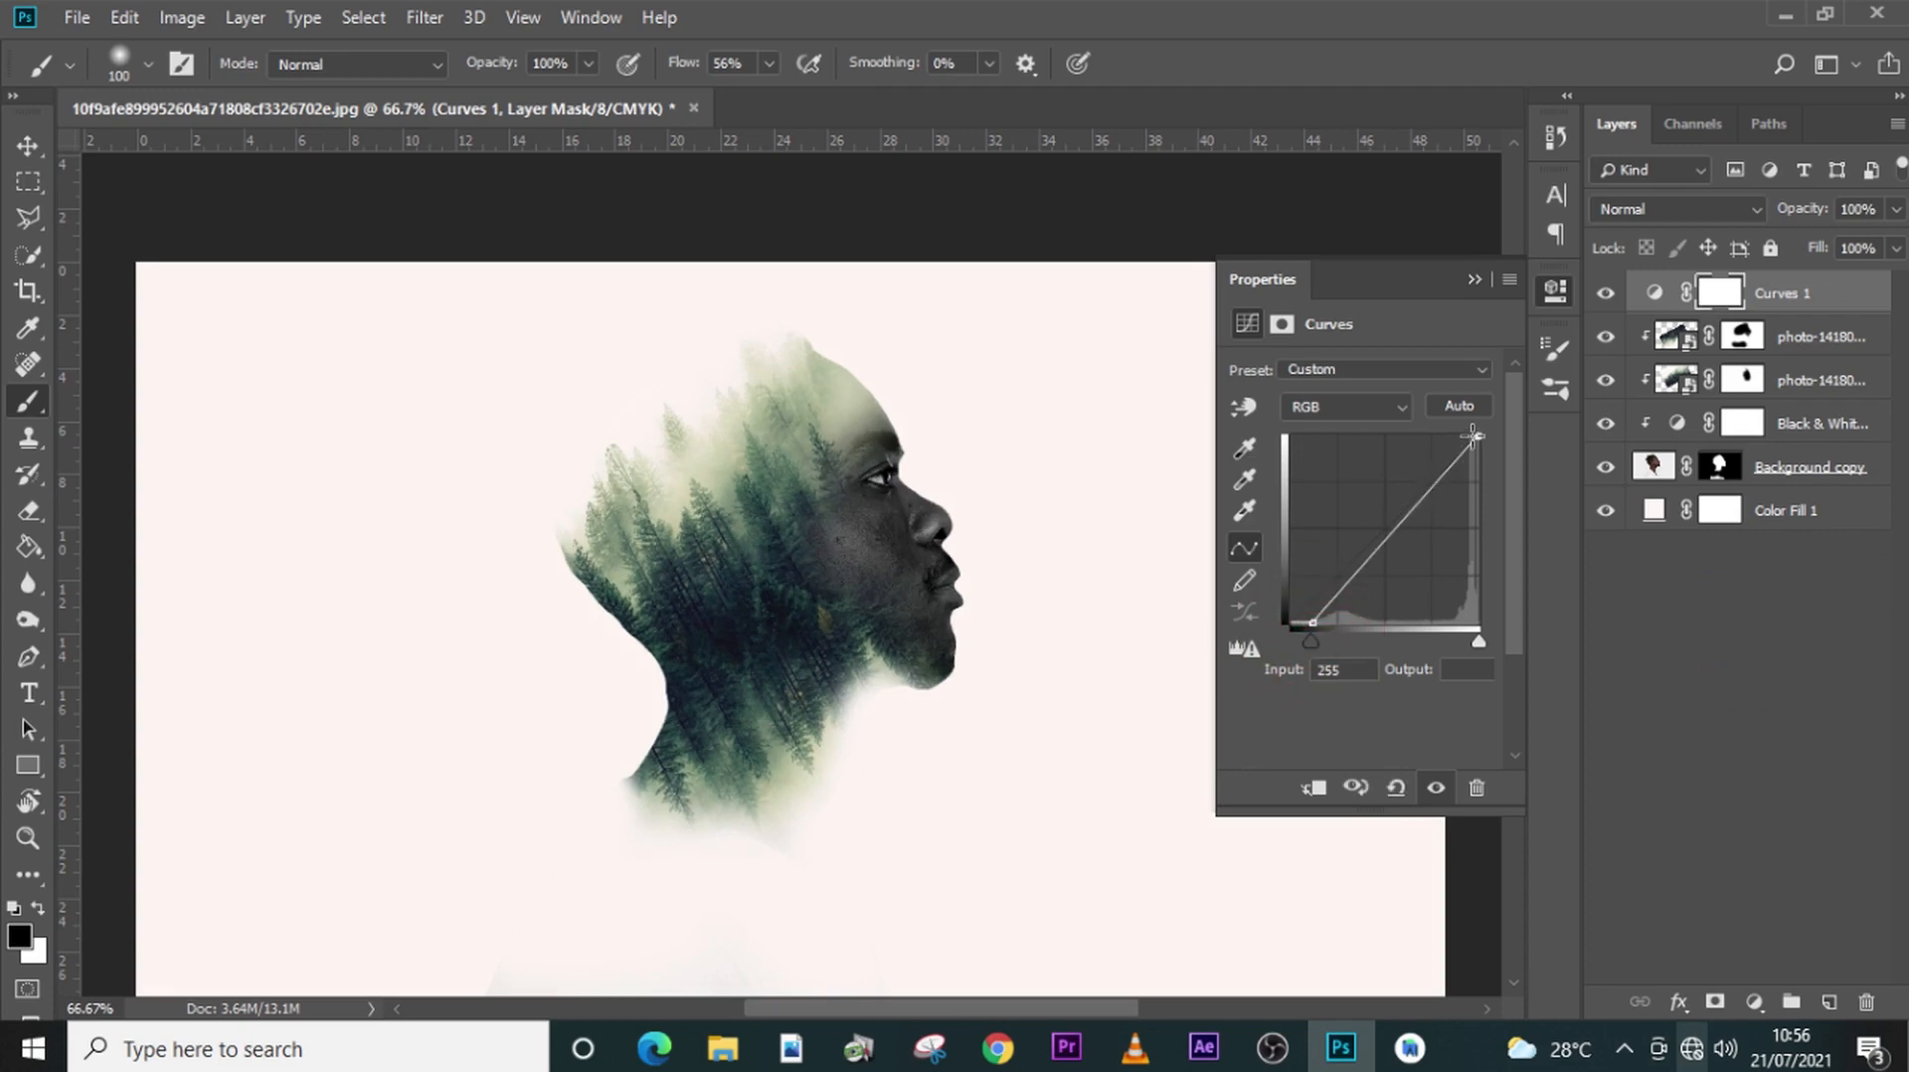
pyautogui.moveTo(1474, 436)
pyautogui.mouseDown()
pyautogui.moveTo(1451, 423)
pyautogui.moveTo(1471, 425)
pyautogui.mouseUp()
pyautogui.click(1396, 791)
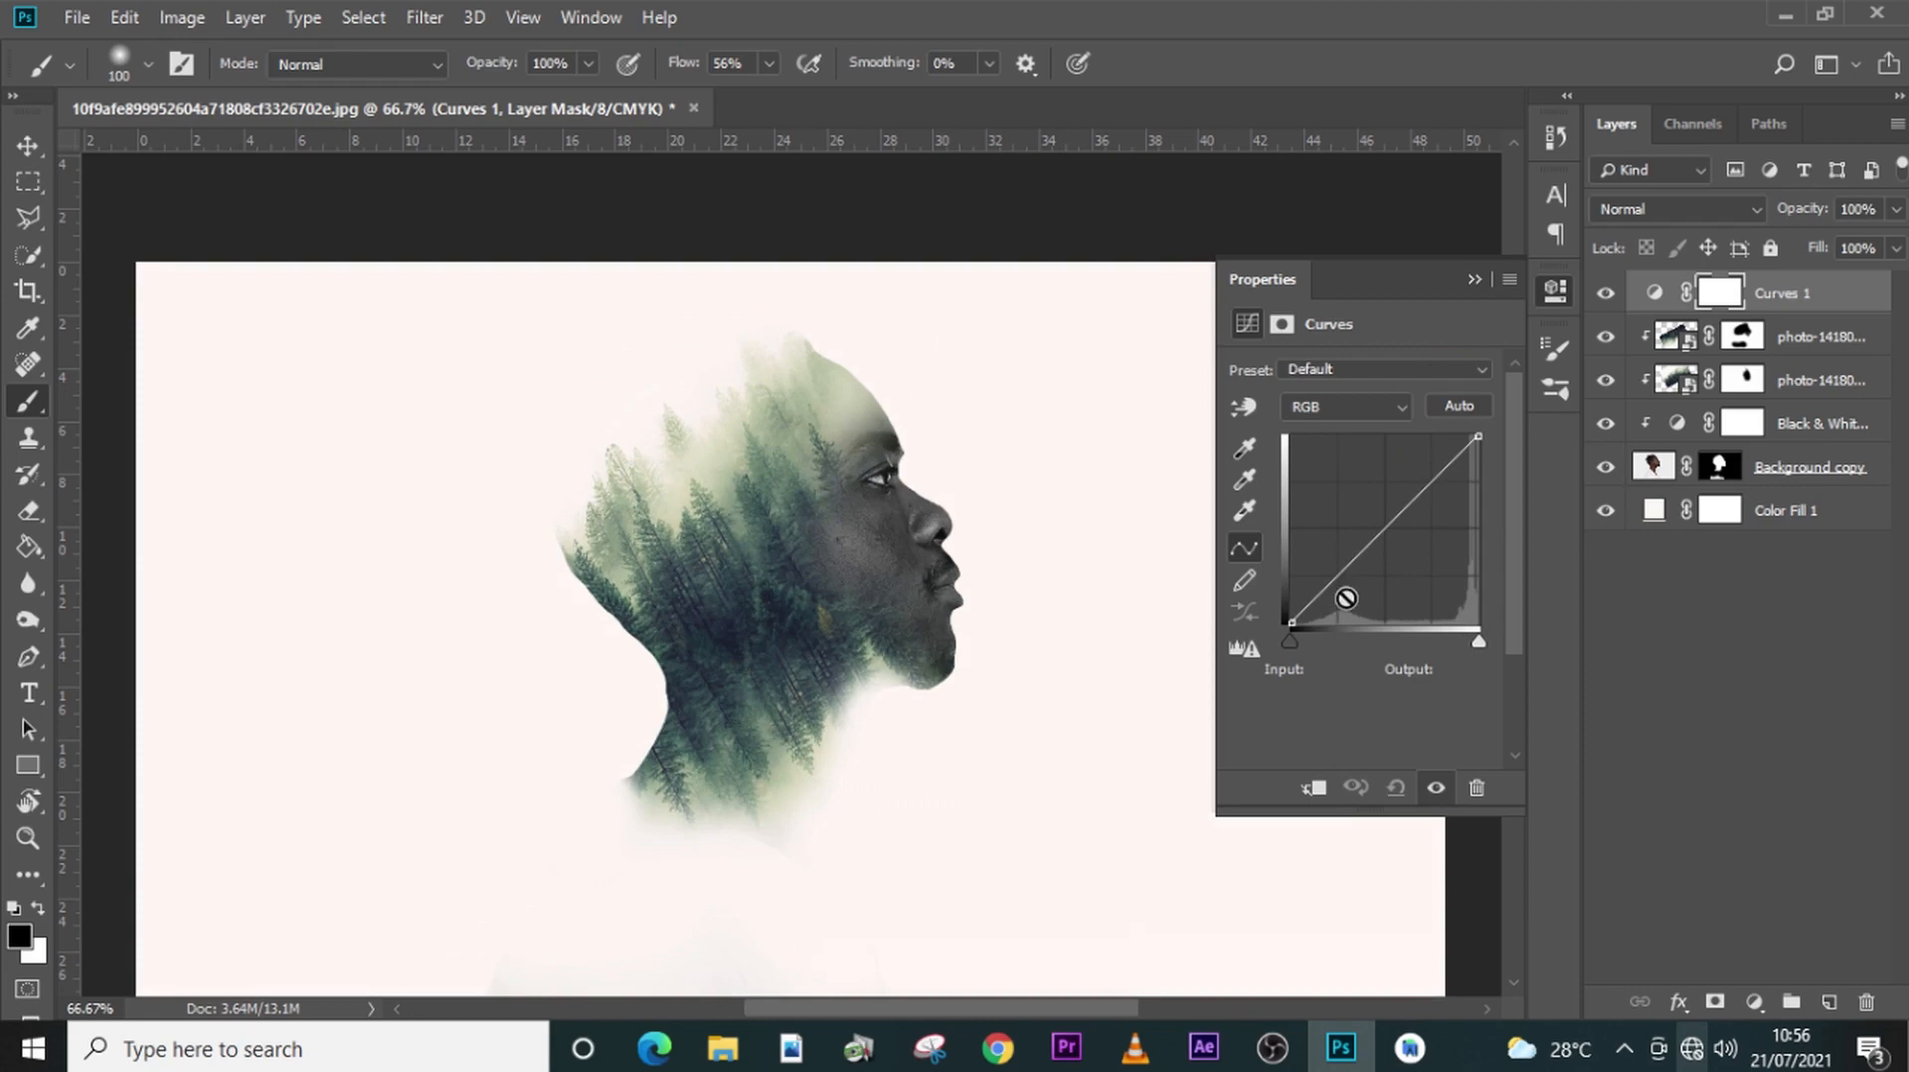
# - Shape the RGB curve into an S by anchoring the midpoint, lowering the shadows and raising the highlights
pyautogui.click(1382, 529)
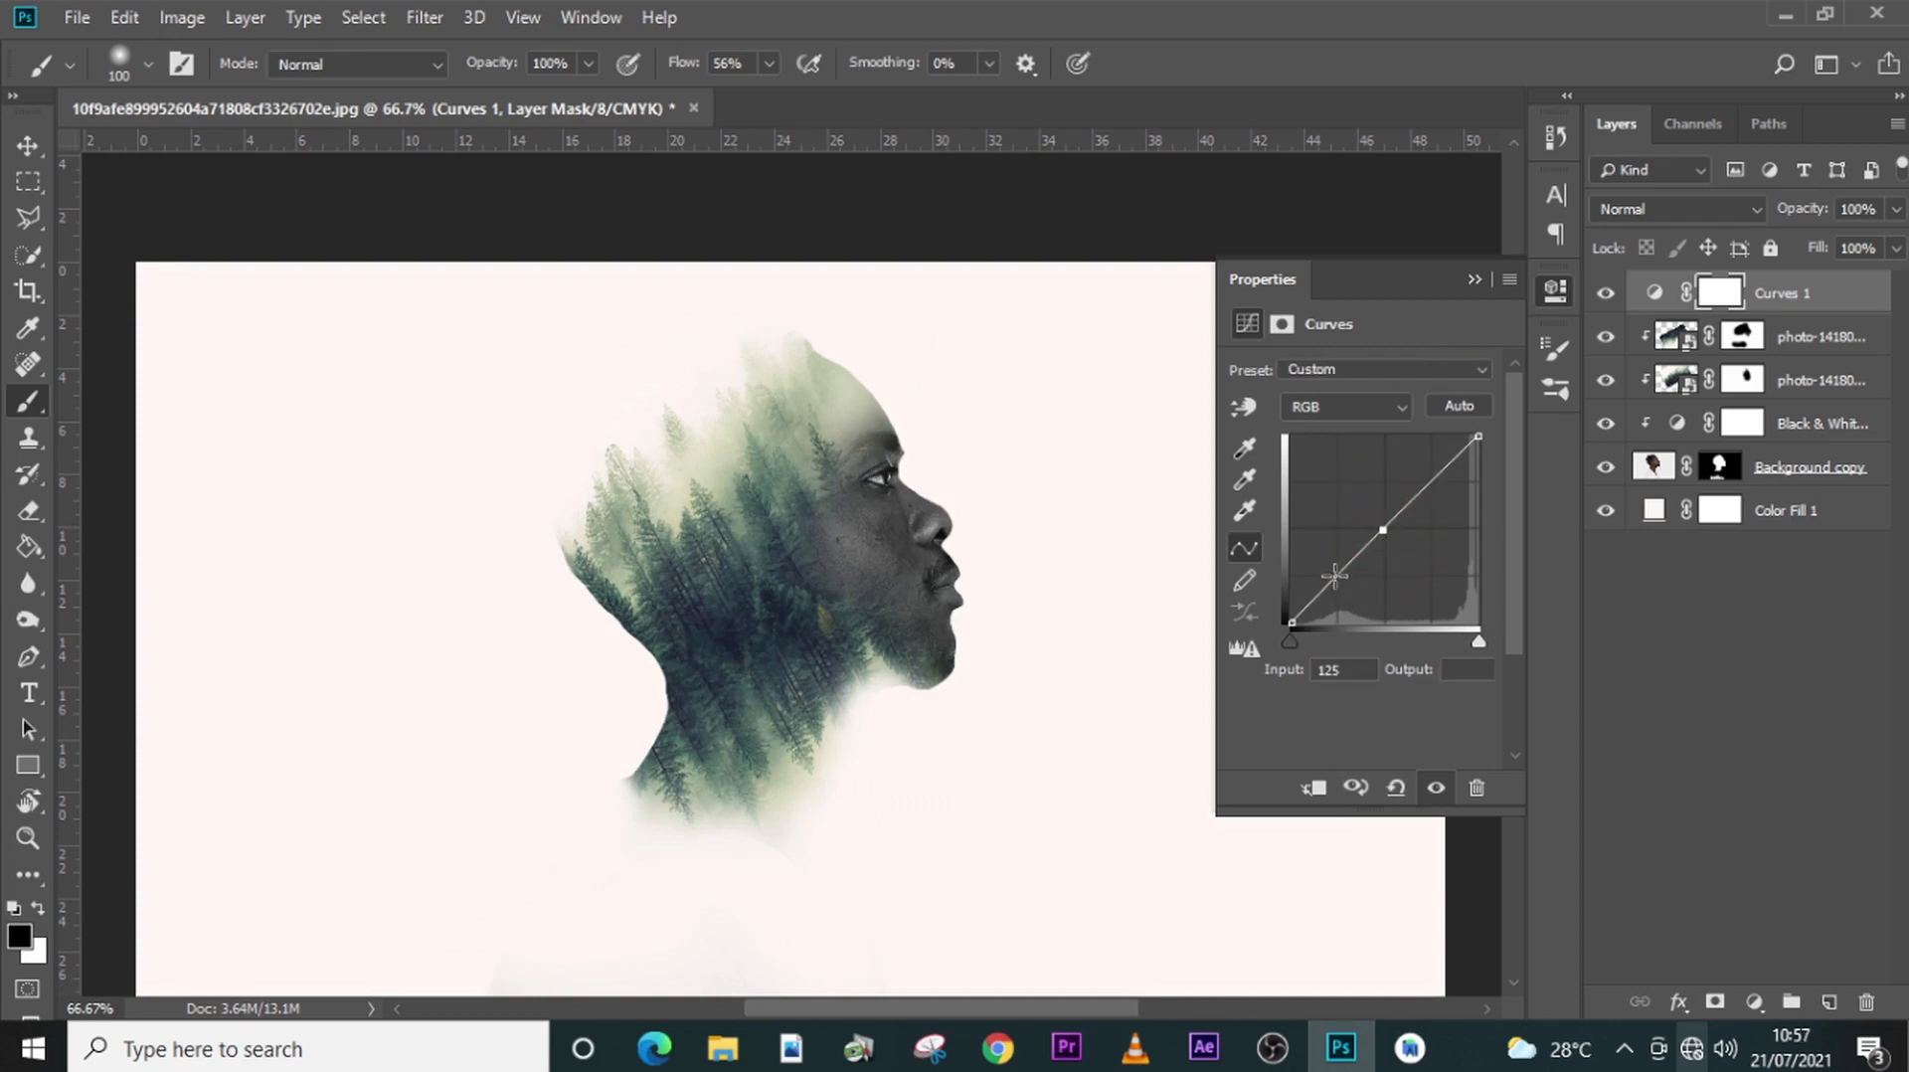
pyautogui.moveTo(1336, 575); pyautogui.dragTo(1347, 584)
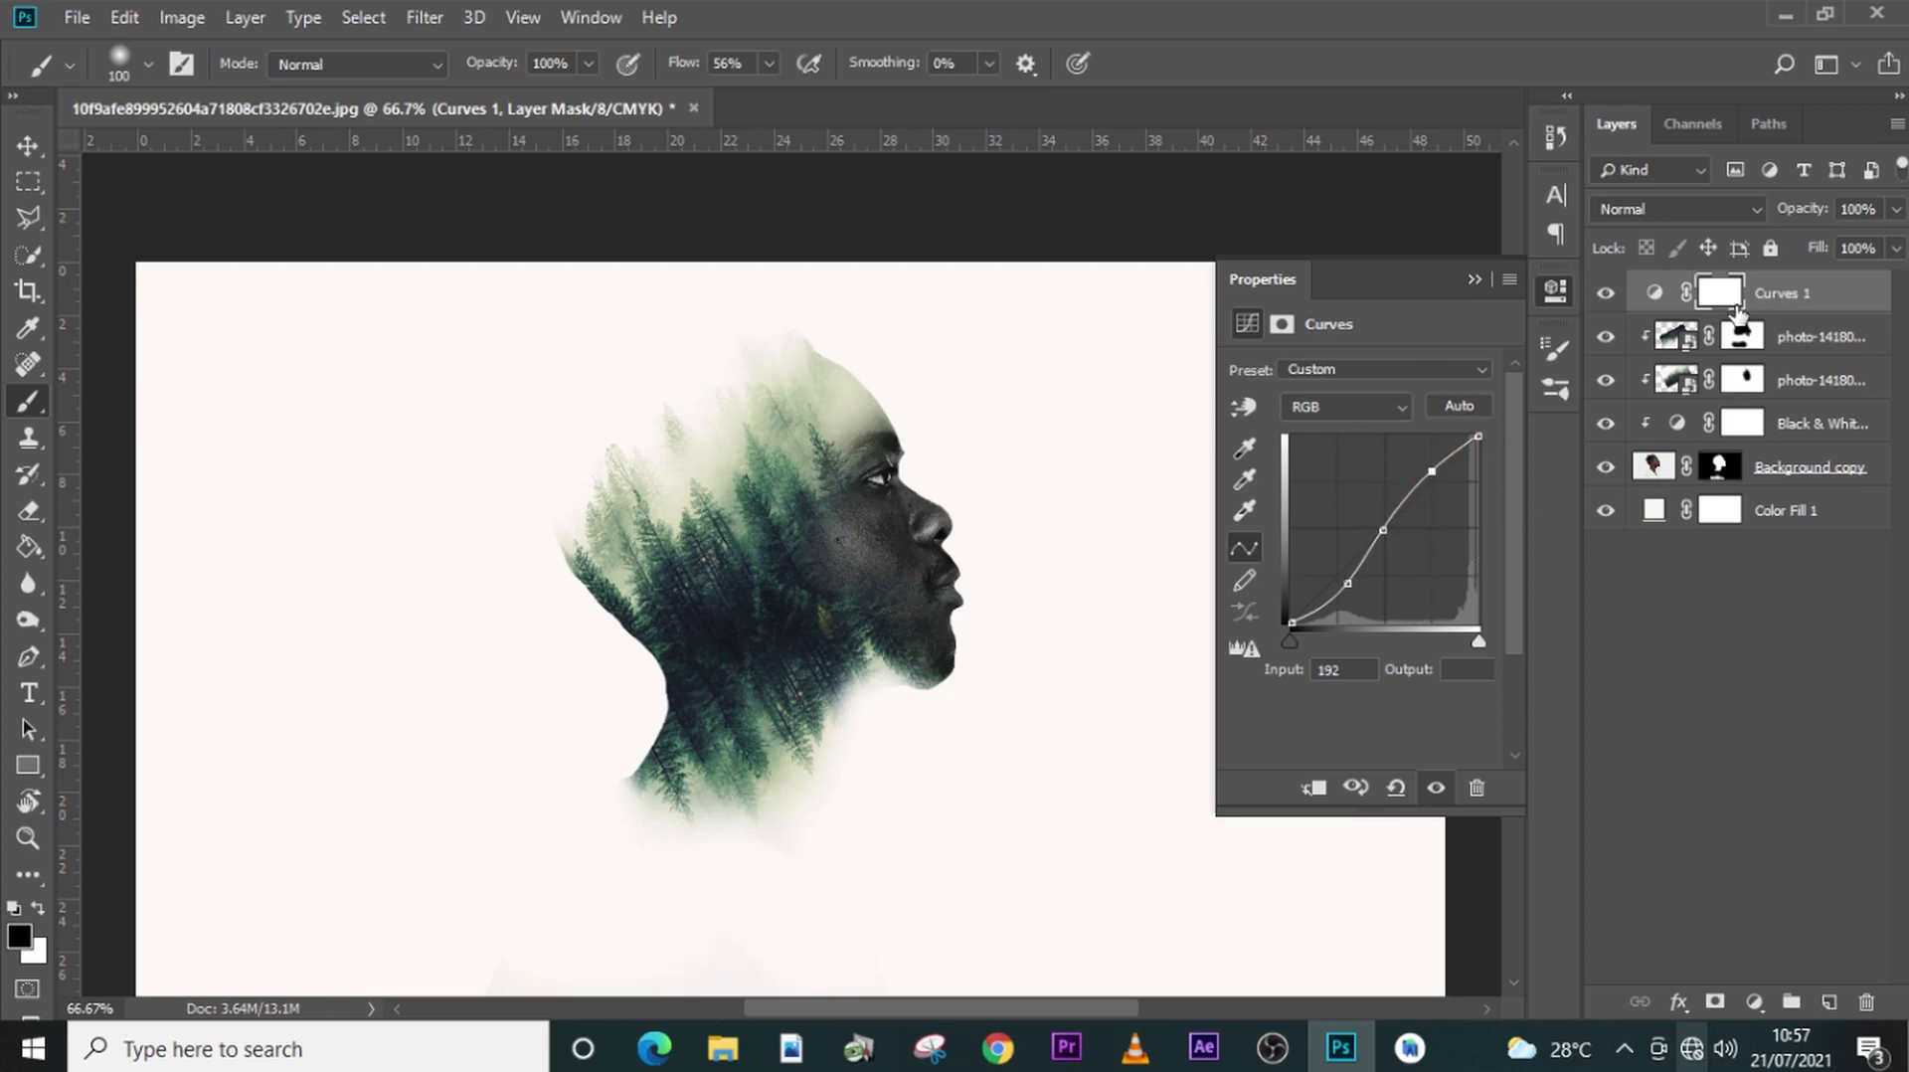
# - Set the blend mode of both forest photo layers to Lighten
pyautogui.click(1809, 336)
pyautogui.keyDown('shift'); pyautogui.click(1809, 379); pyautogui.keyUp('shift')
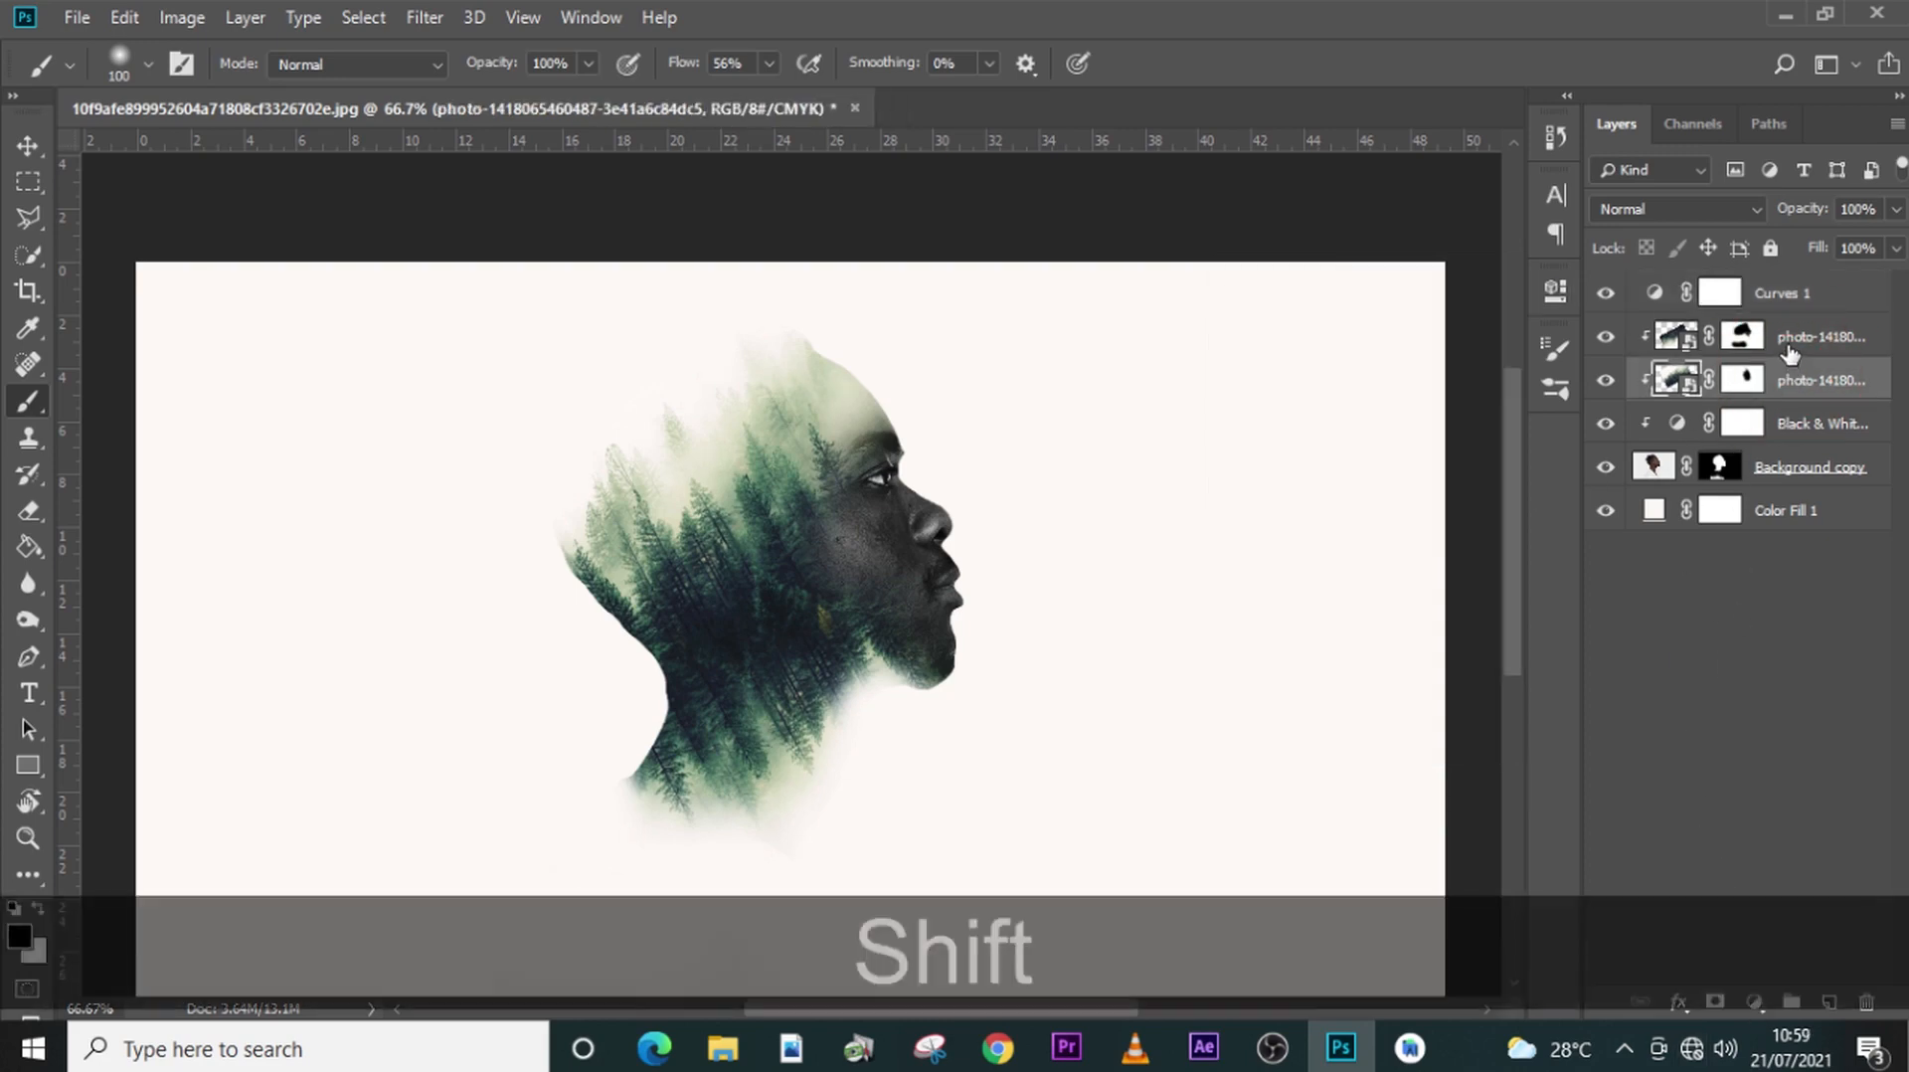
pyautogui.click(1662, 213)
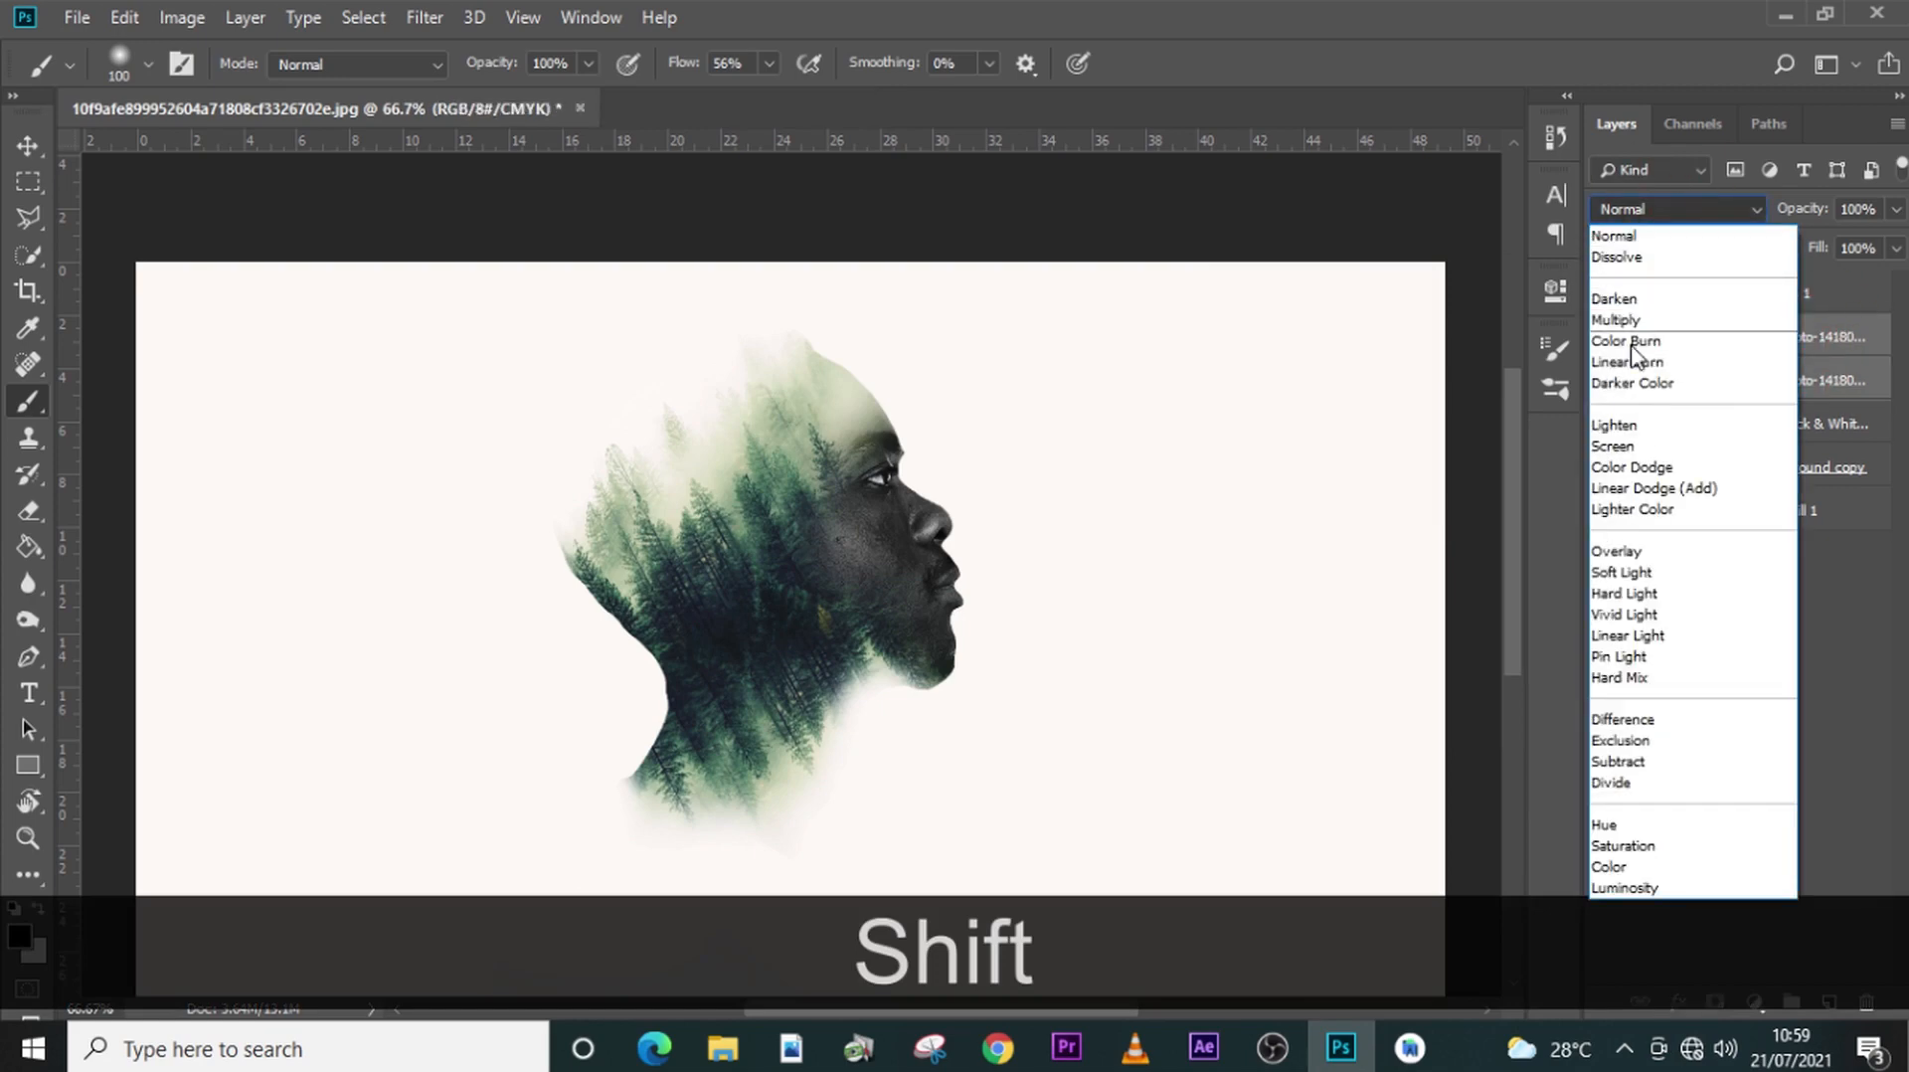
pyautogui.click(1621, 425)
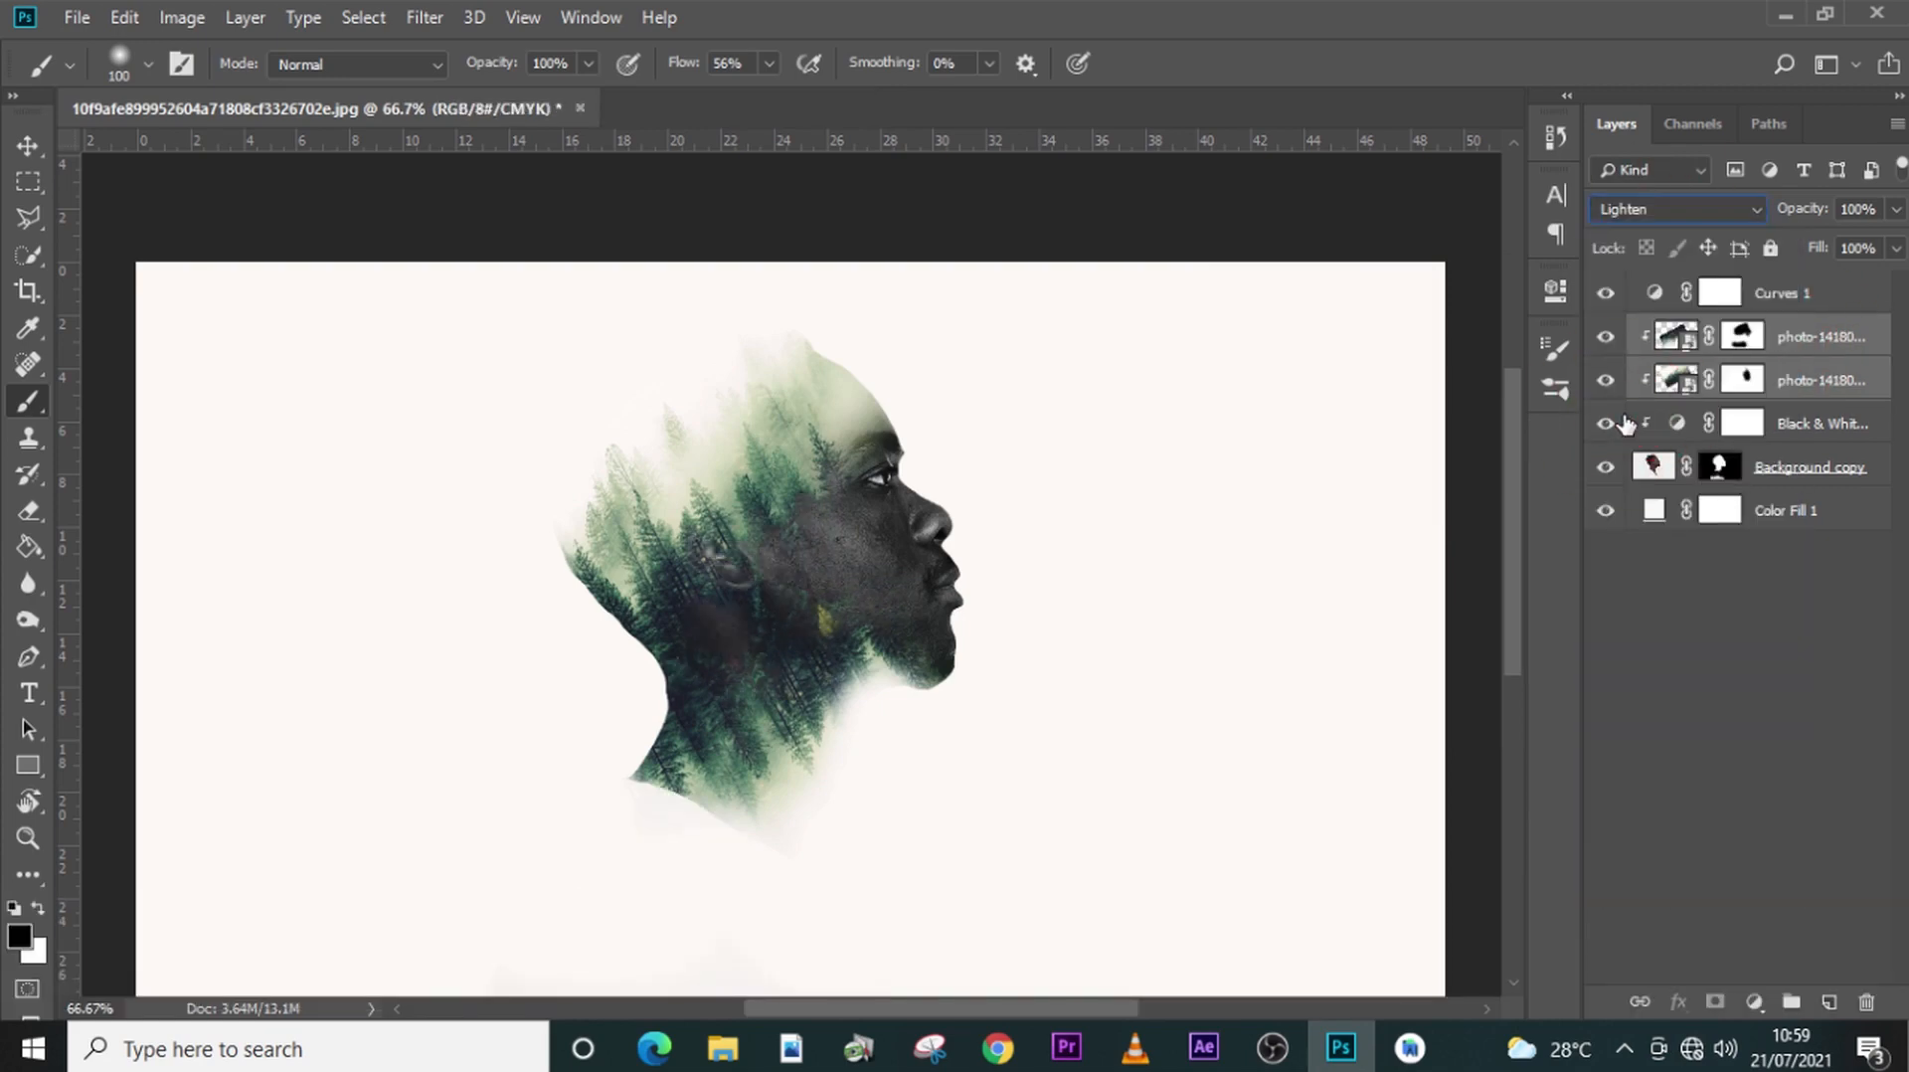
# - Paint black on the man's cutout mask to soften the back of the neck and the leftover shoulder edge
pyautogui.click(1719, 467)
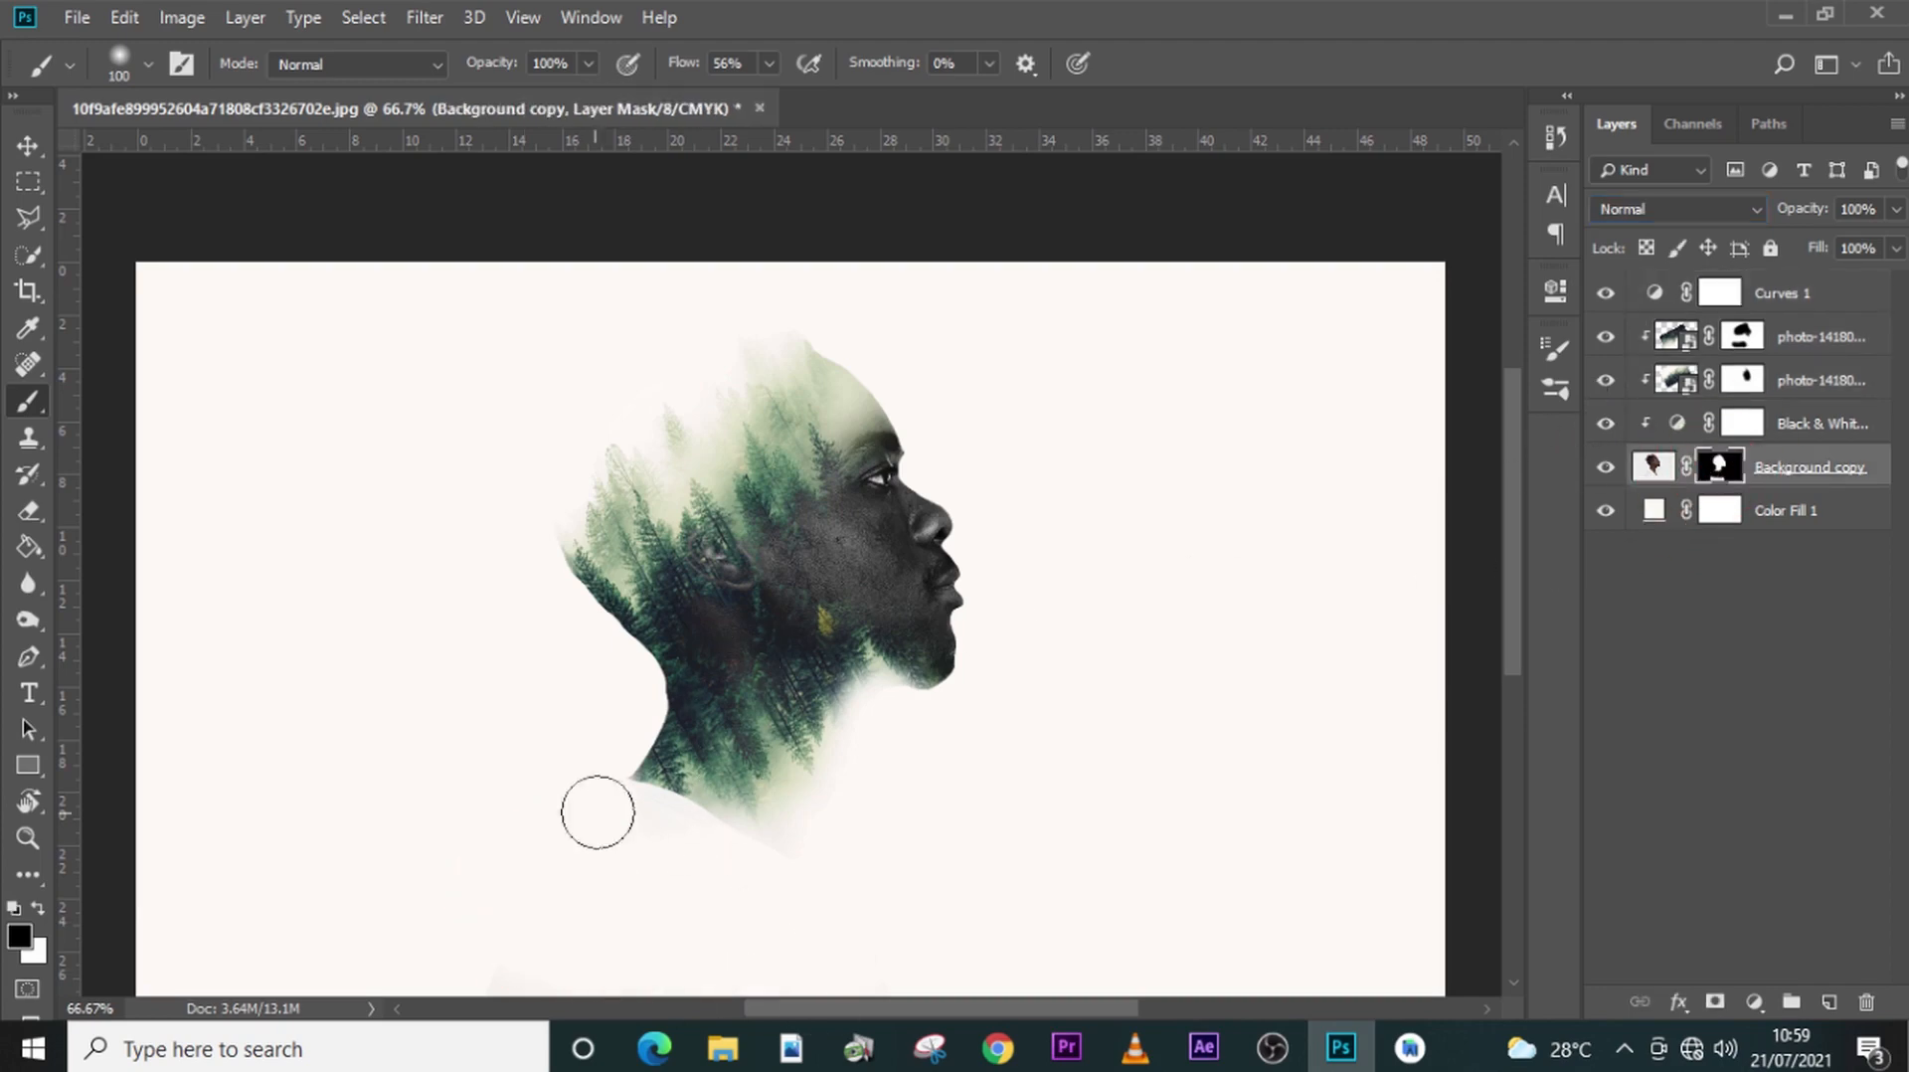
pyautogui.moveTo(596, 810)
pyautogui.mouseDown()
pyautogui.moveTo(646, 778)
pyautogui.moveTo(640, 805)
pyautogui.moveTo(681, 843)
pyautogui.moveTo(683, 816)
pyautogui.moveTo(664, 834)
pyautogui.moveTo(610, 761)
pyautogui.moveTo(660, 861)
pyautogui.moveTo(622, 745)
pyautogui.mouseUp()
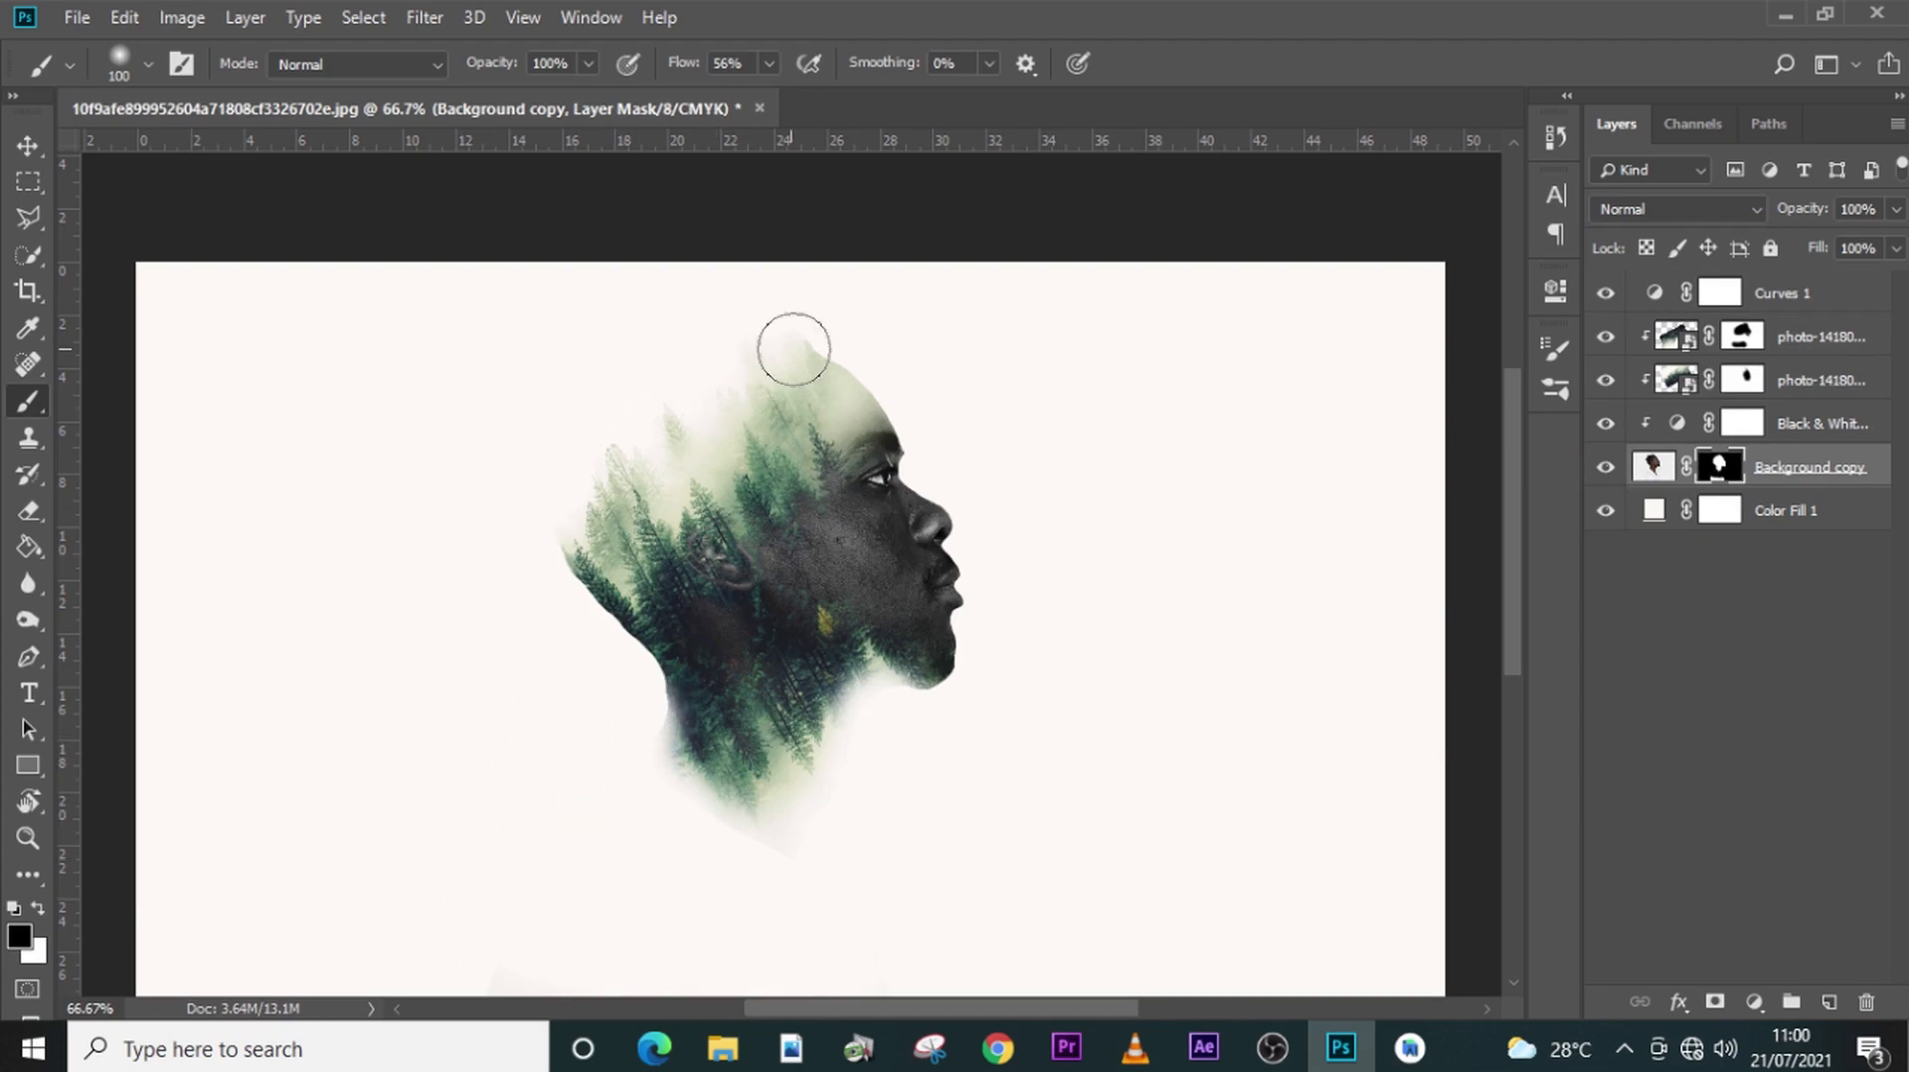